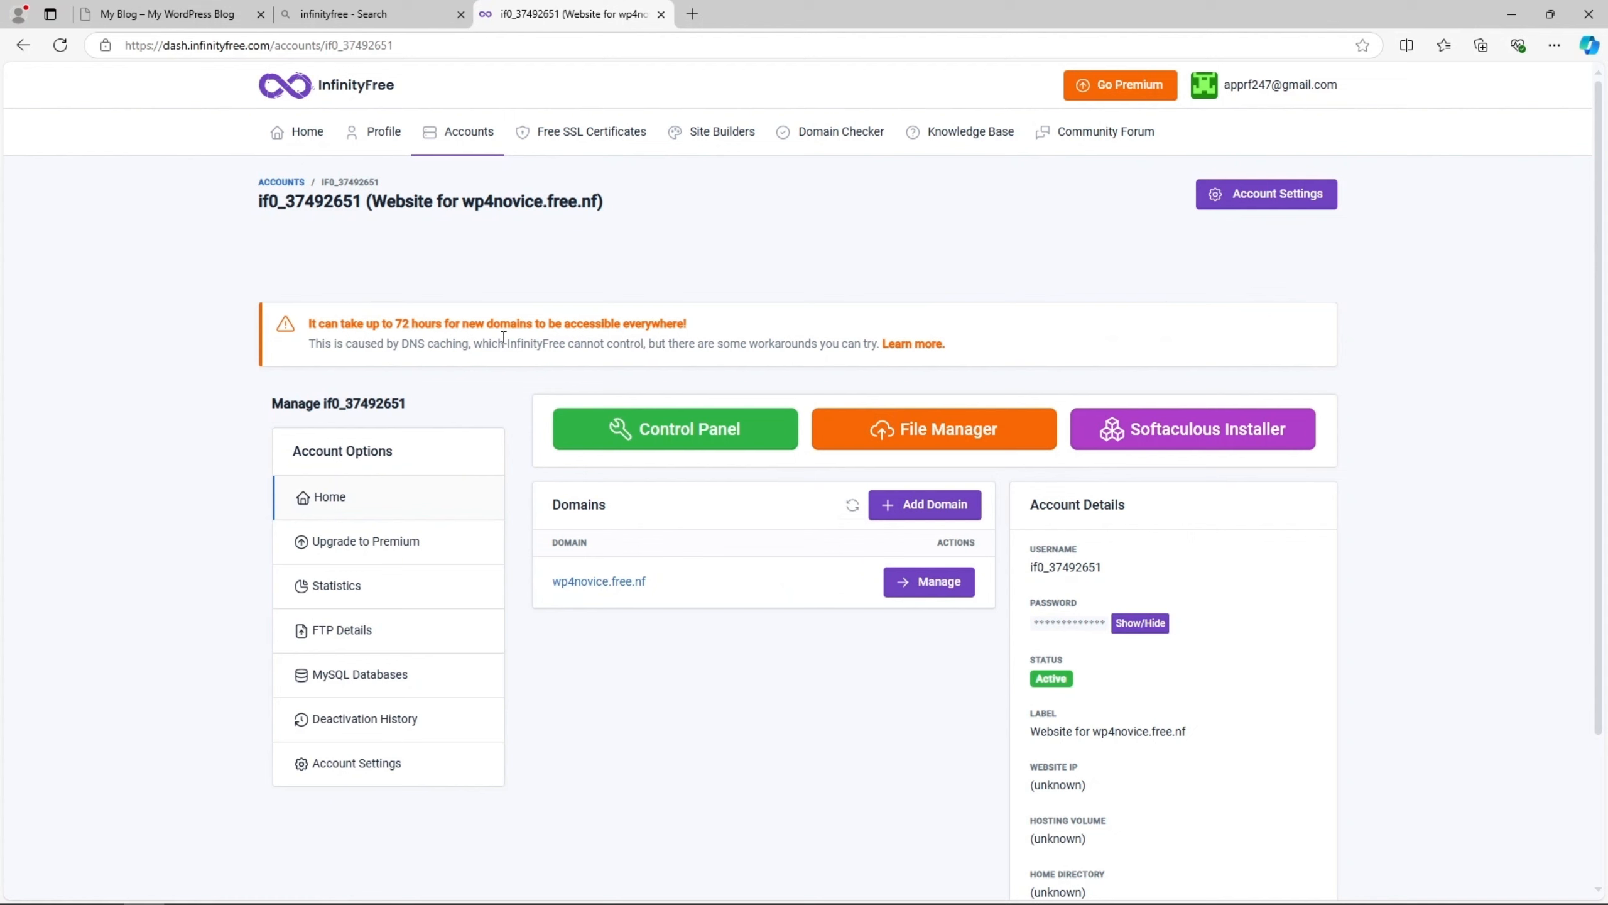
# - Visit the wp4novice.free.nf domain in a separate tab and return to the hosting account page
pyautogui.moveTo(306, 324); pyautogui.dragTo(531, 333)
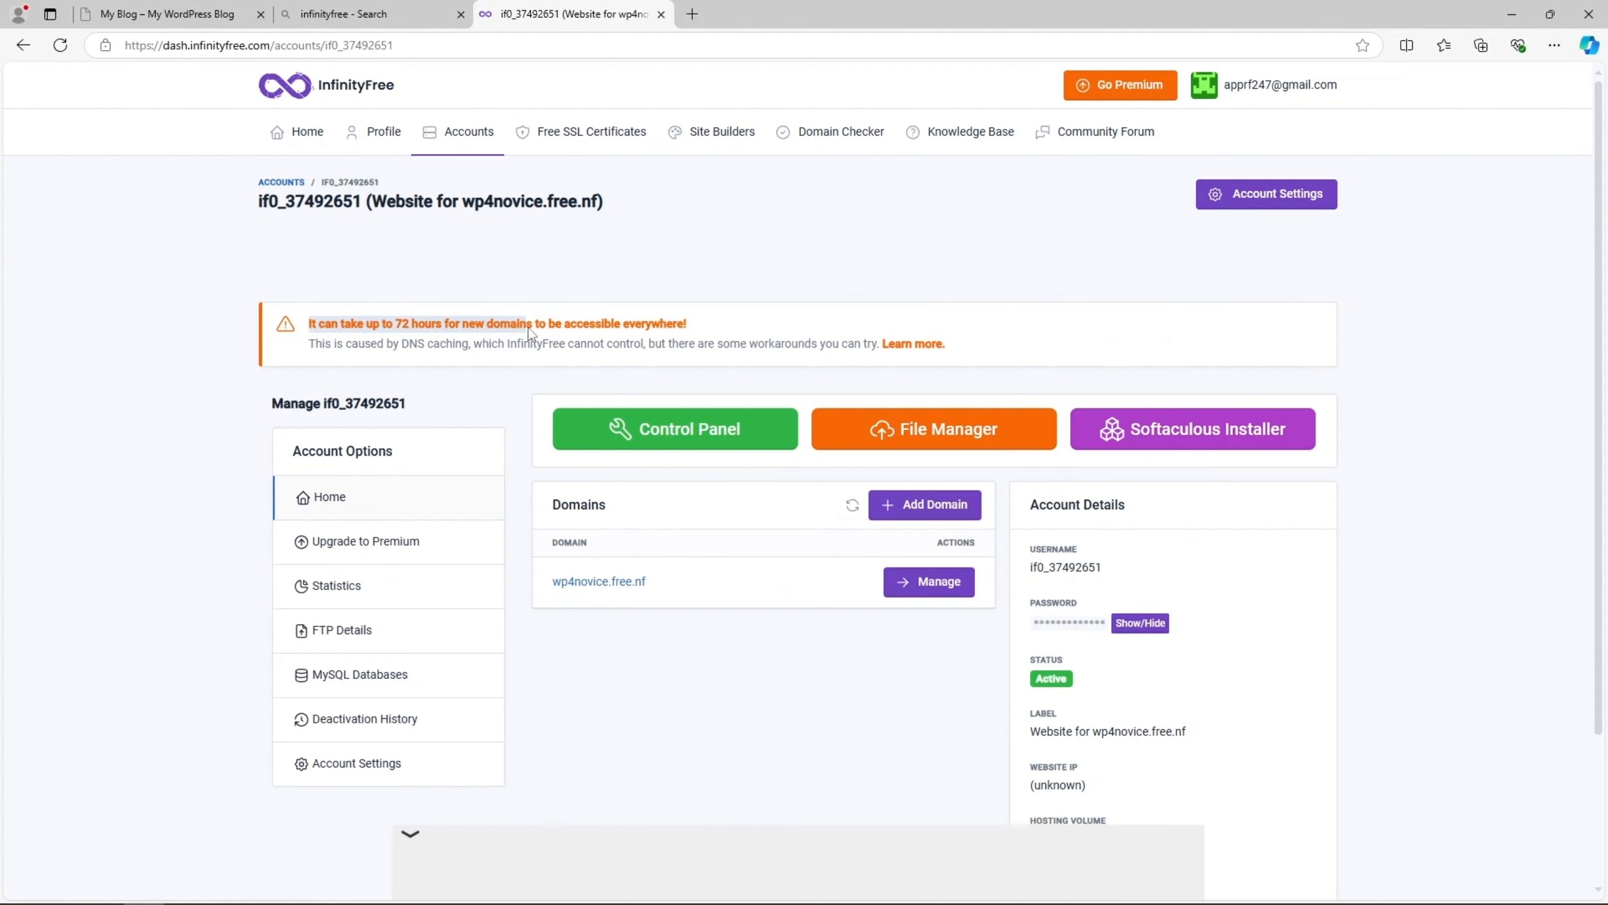
pyautogui.click(414, 326)
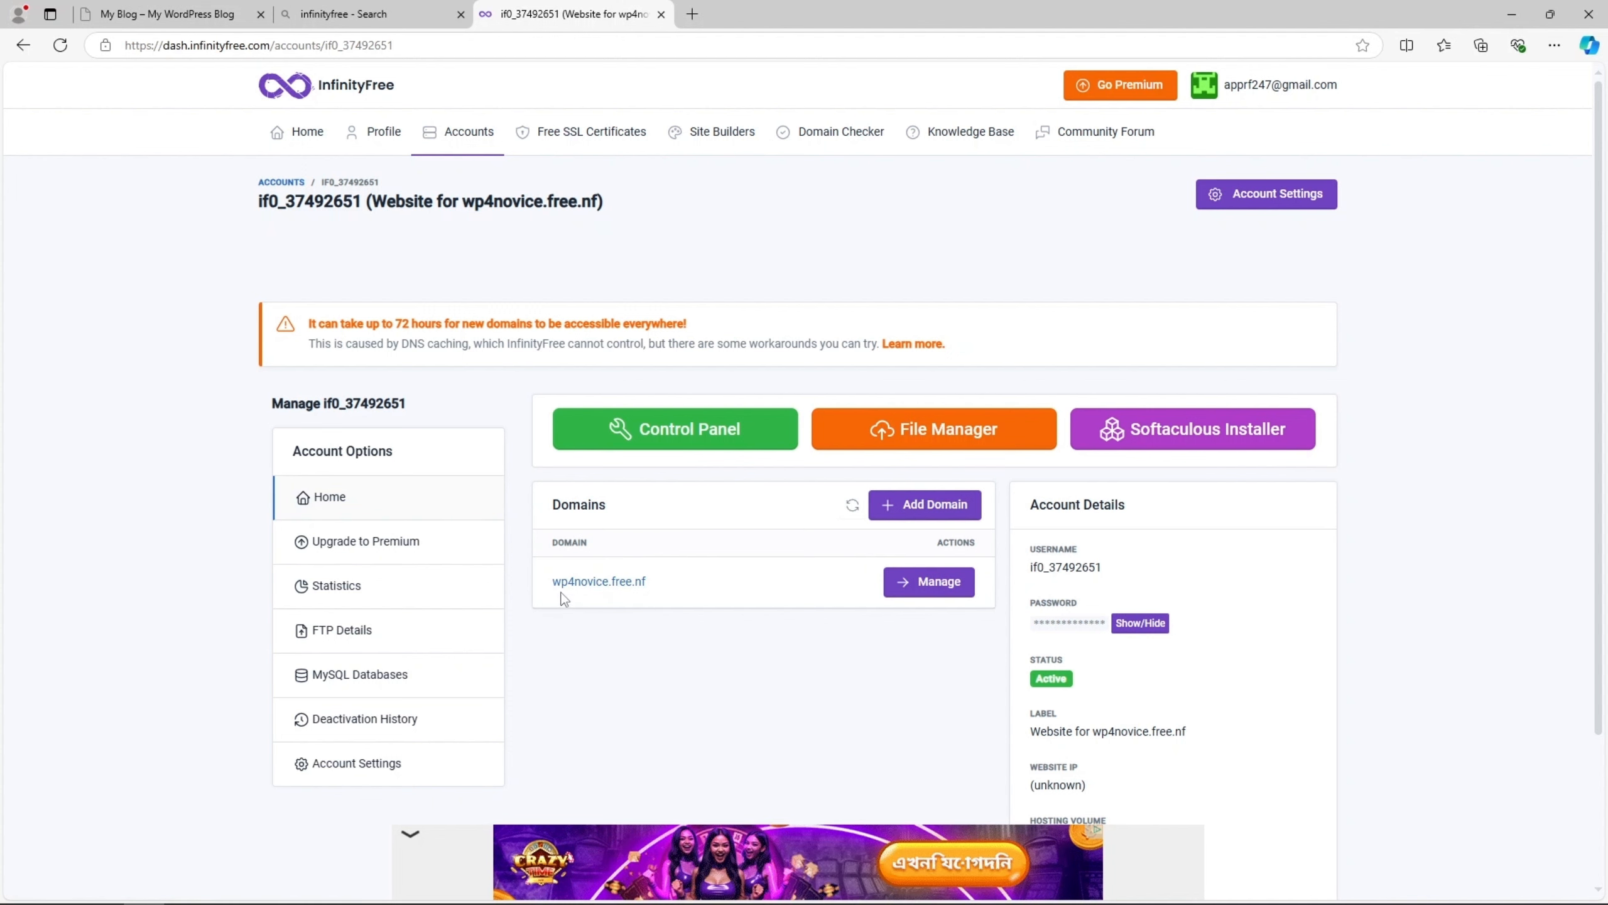
pyautogui.moveTo(552, 589); pyautogui.dragTo(645, 584)
pyautogui.rightClick(648, 583)
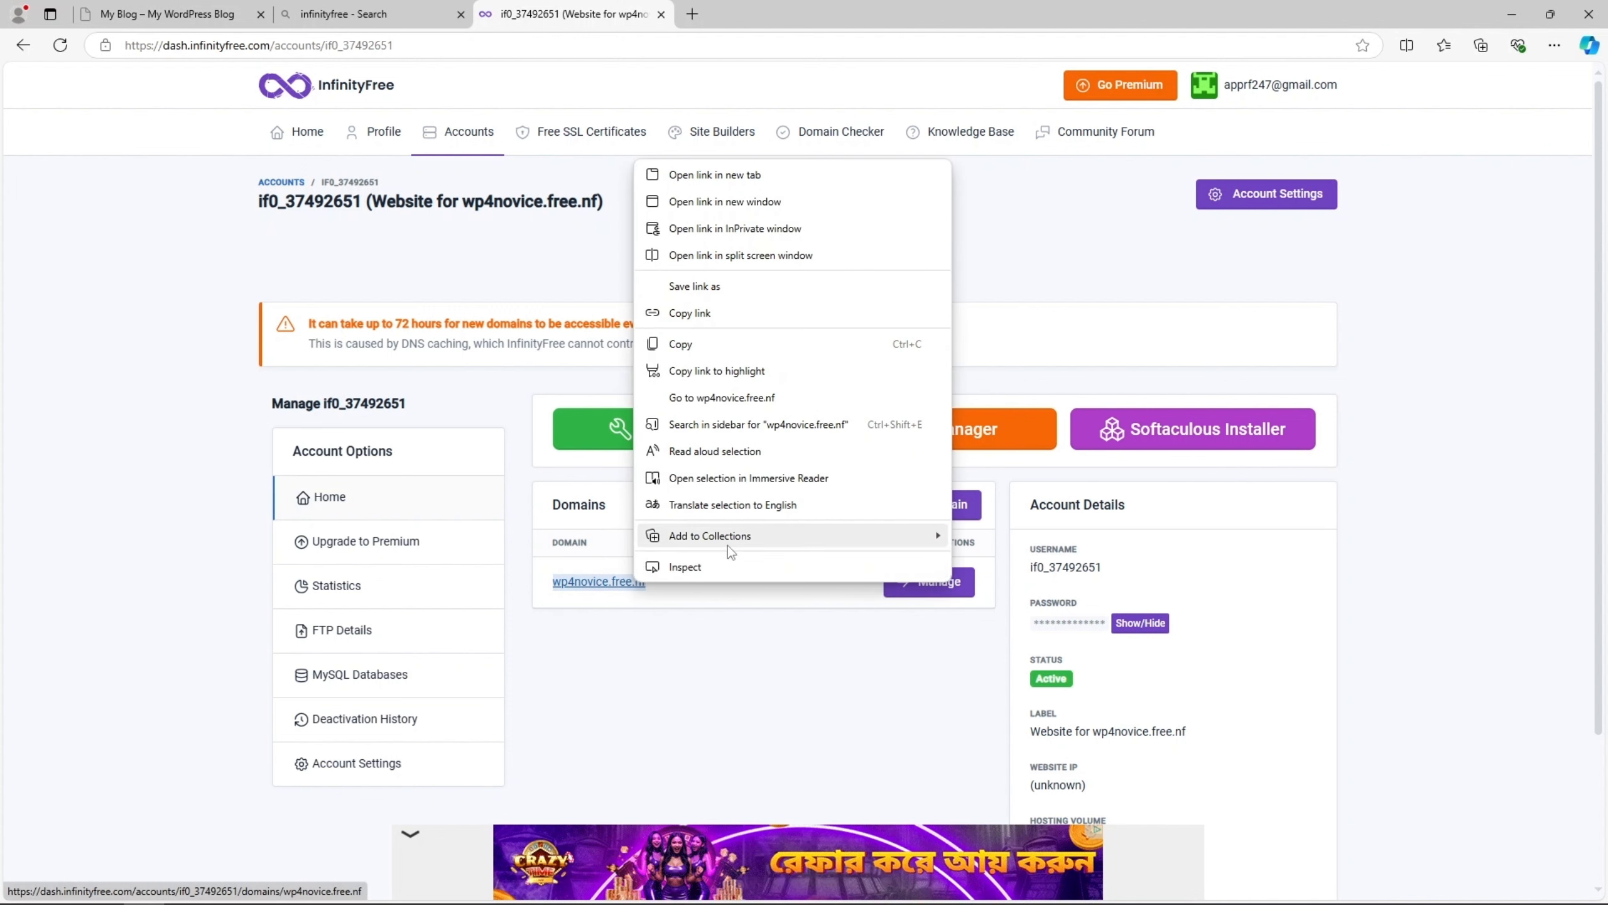
pyautogui.click(762, 397)
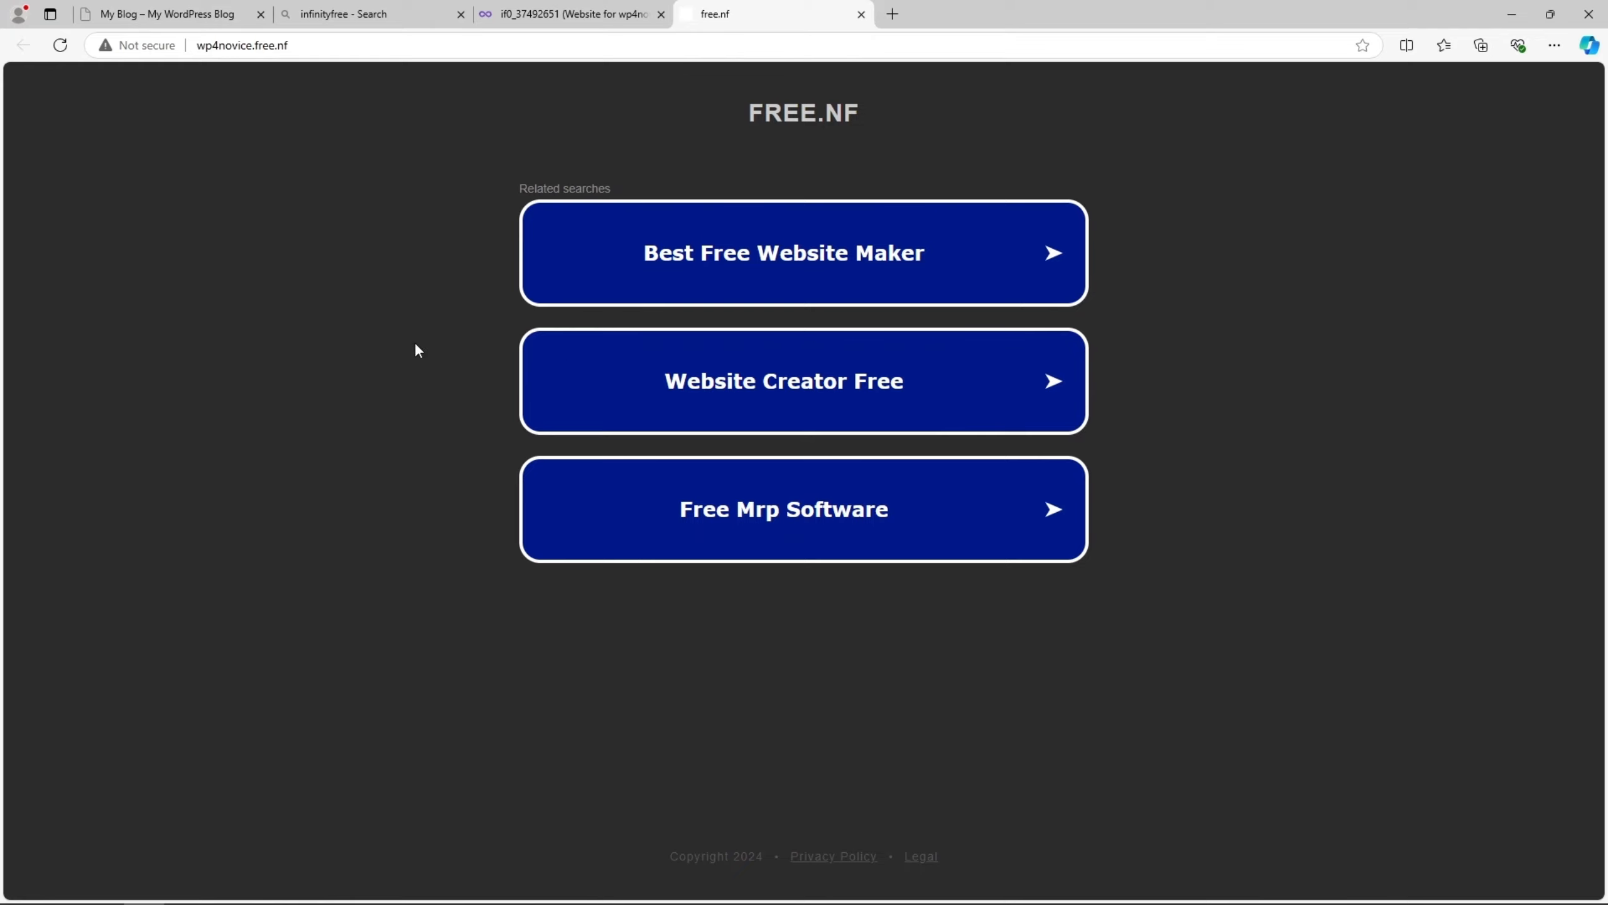
pyautogui.click(519, 12)
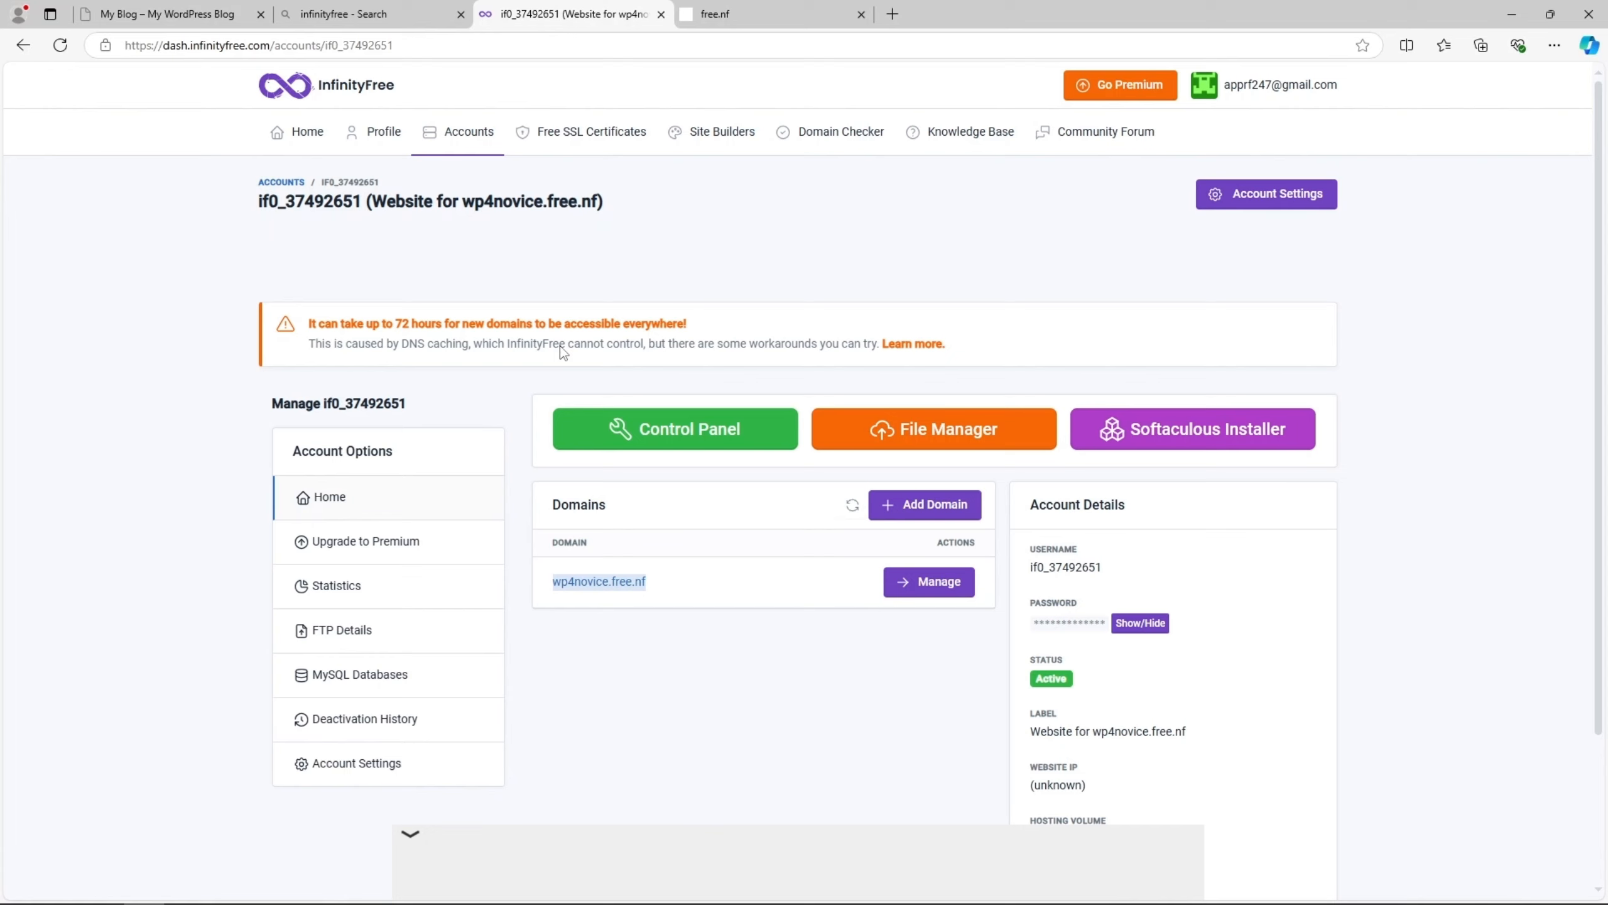
pyautogui.click(718, 677)
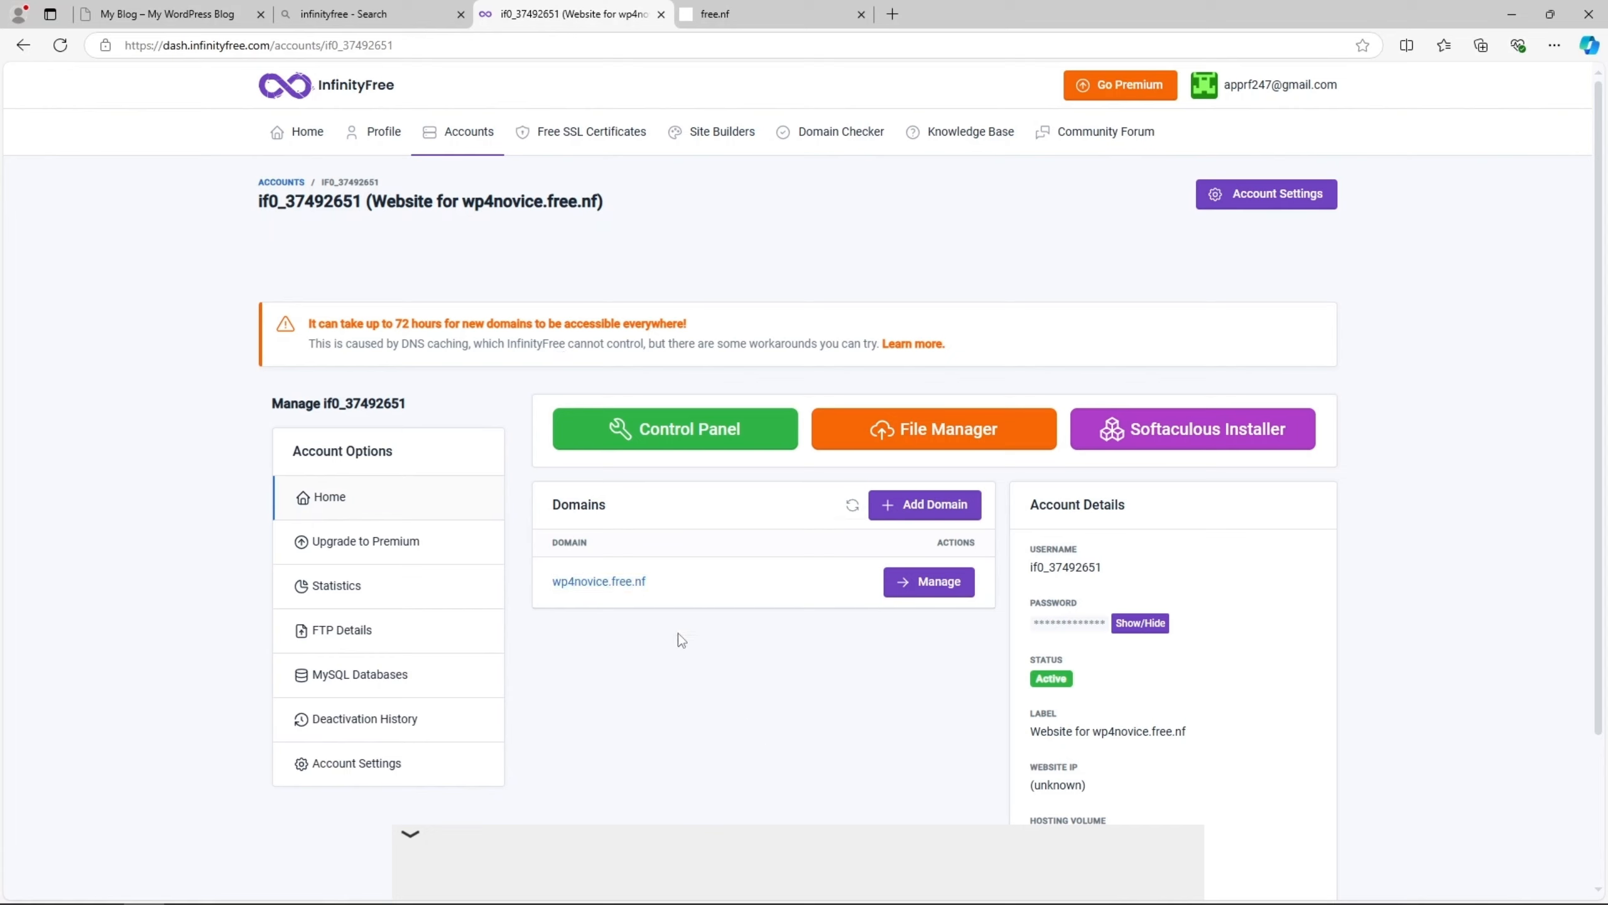
# - Review the management page of the wp4novice.free.nf domain and go back to the hosting account overview
pyautogui.click(935, 581)
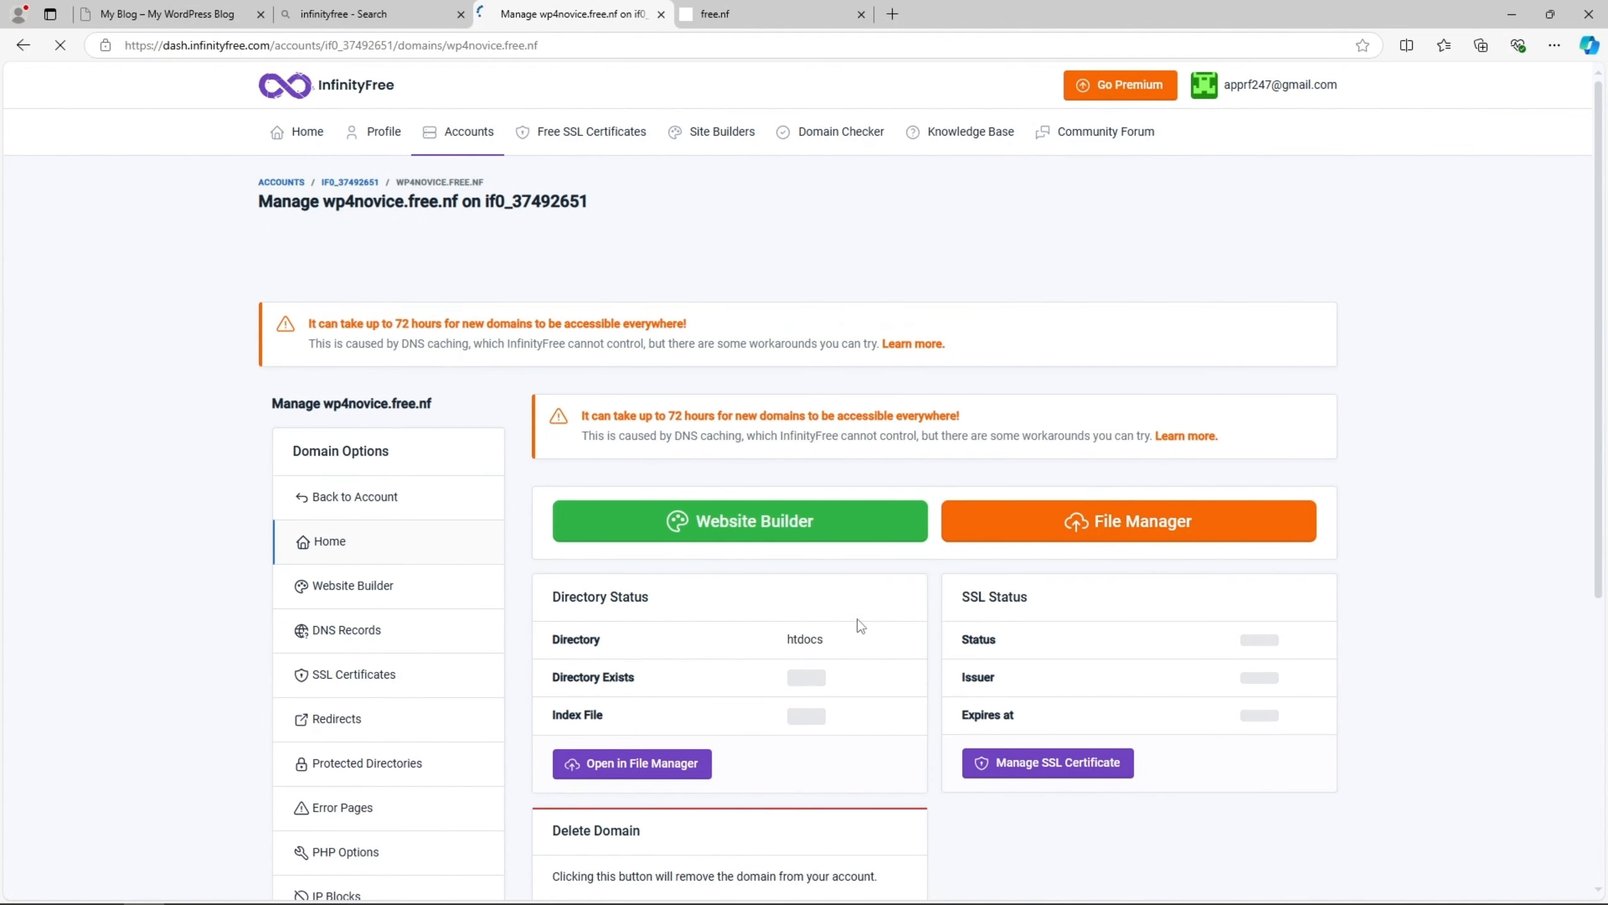
pyautogui.scroll(-3, 860, 625)
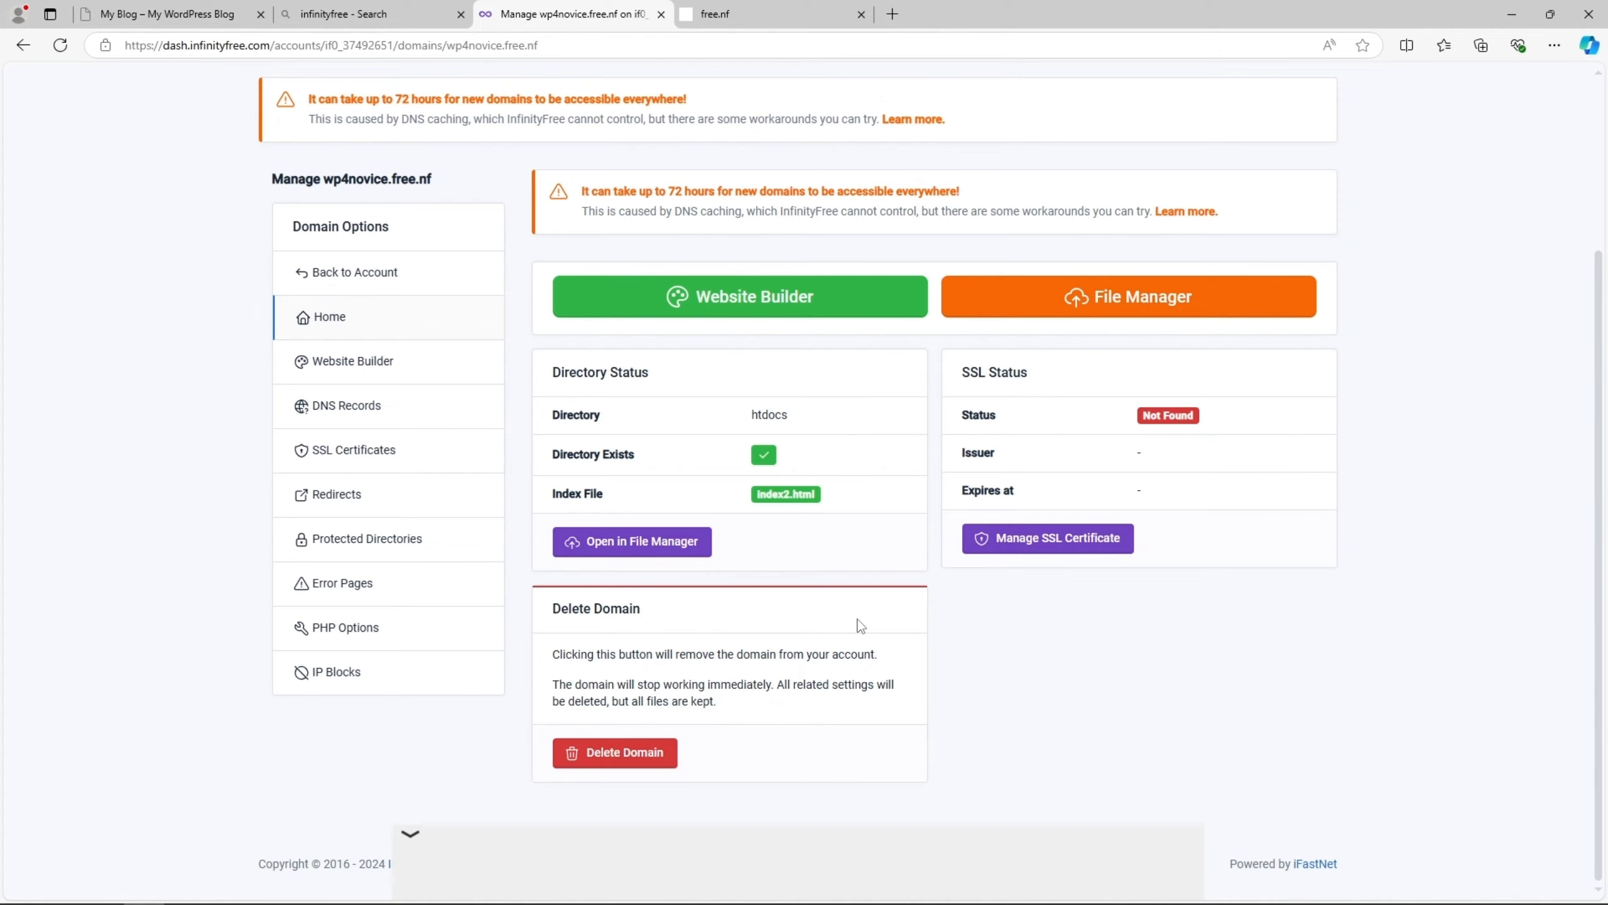
pyautogui.scroll(2, 861, 625)
pyautogui.scroll(-2, 860, 625)
pyautogui.scroll(3, 861, 625)
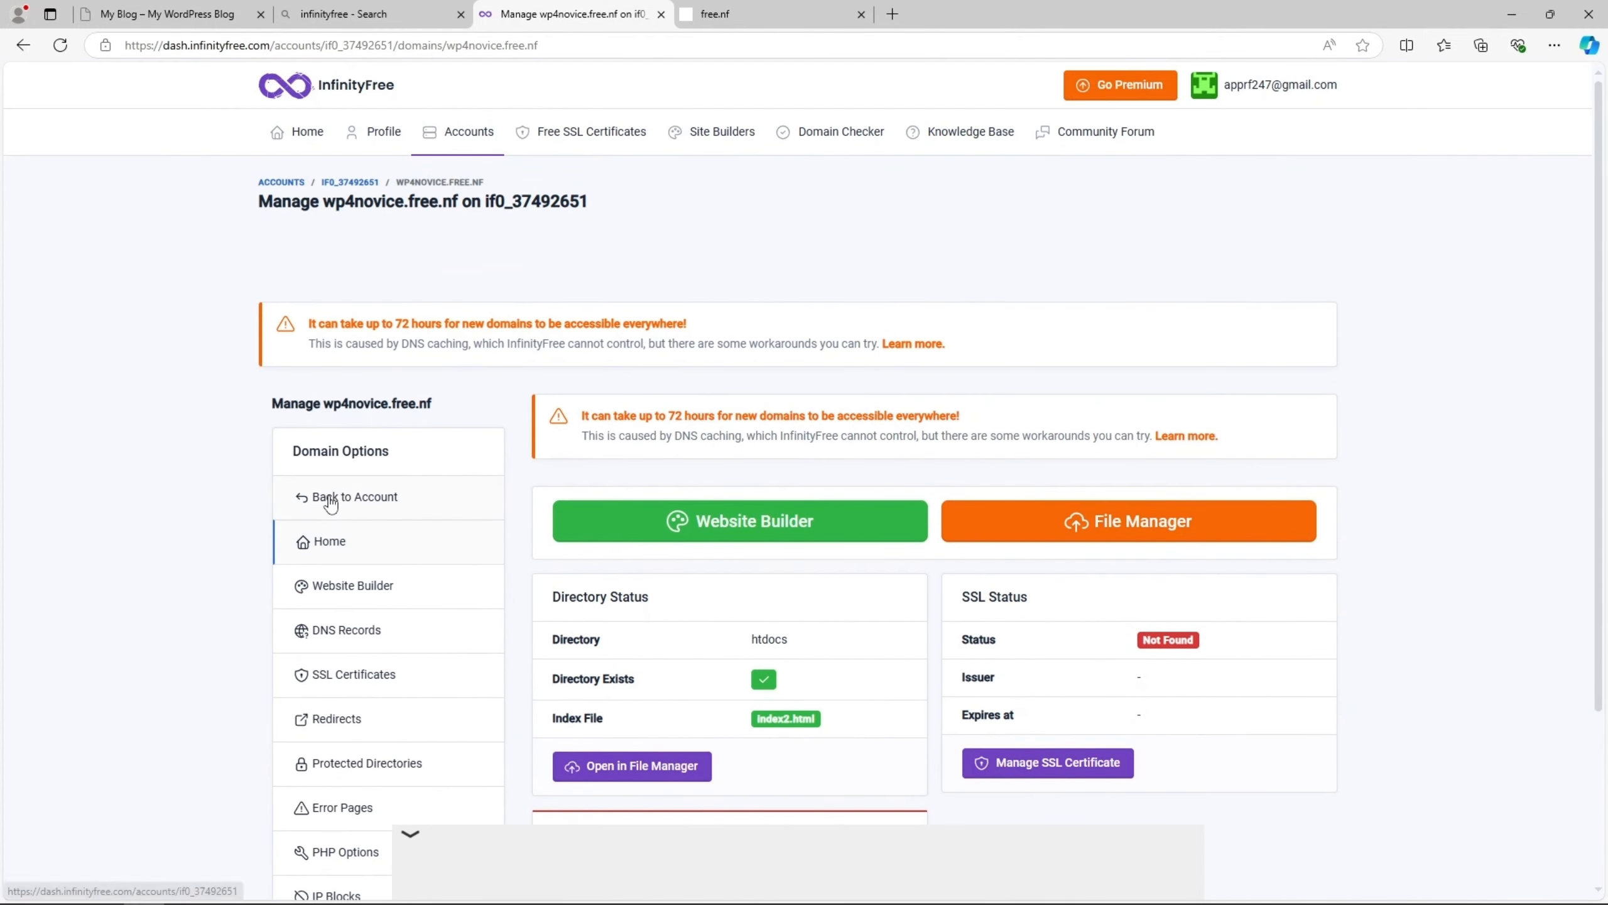
pyautogui.click(324, 498)
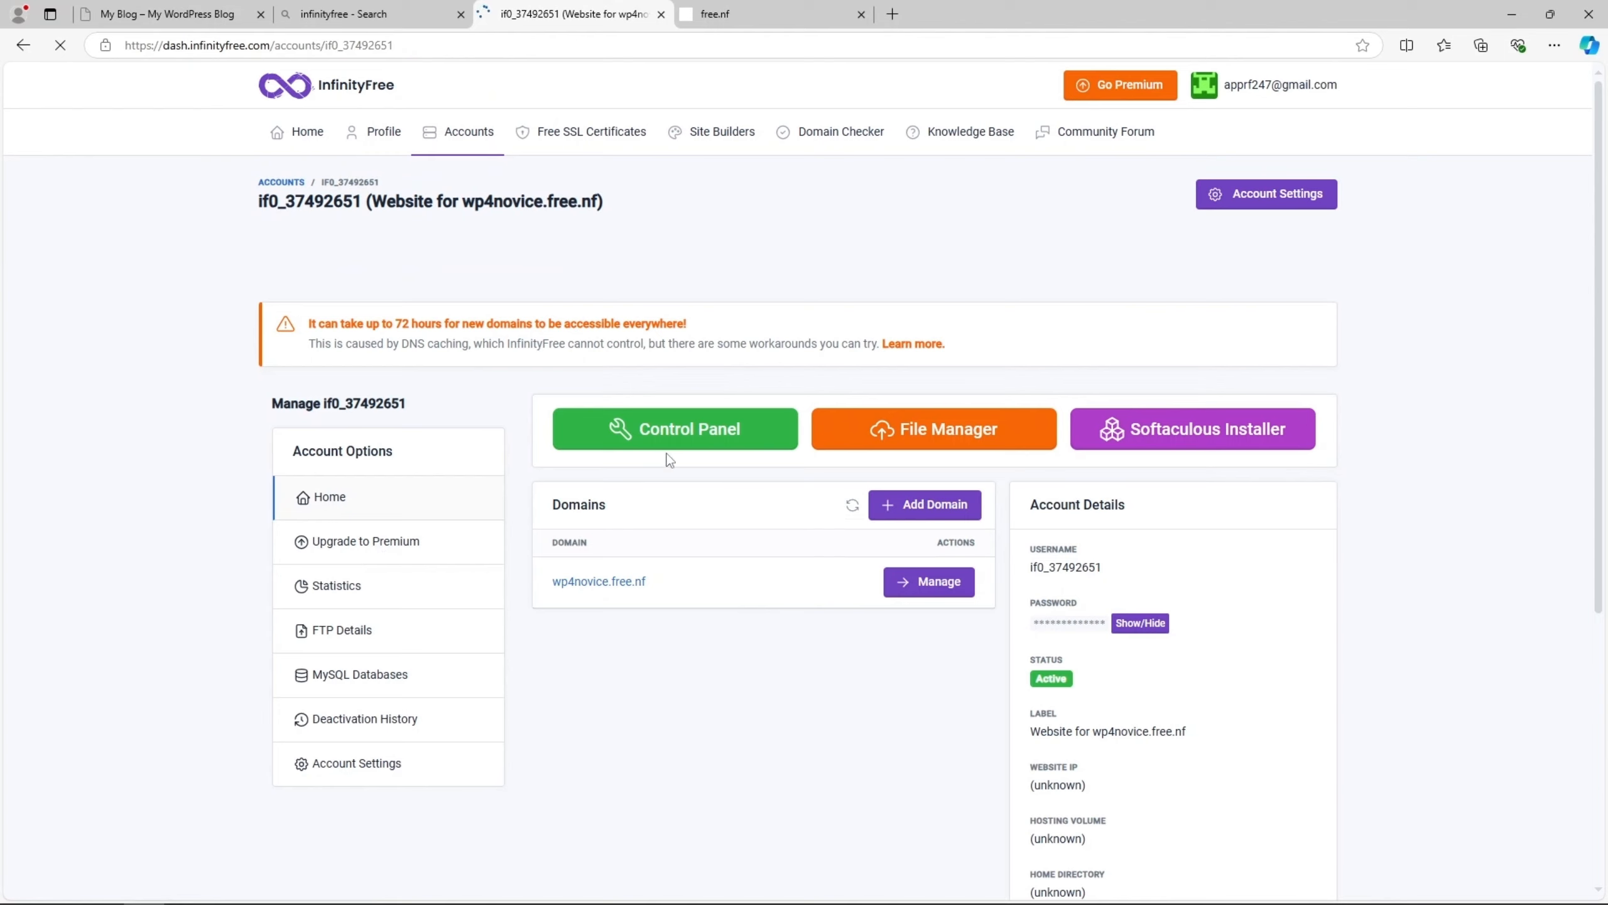
# - Open the hosting account's control panel and approve receiving service emails
pyautogui.click(649, 443)
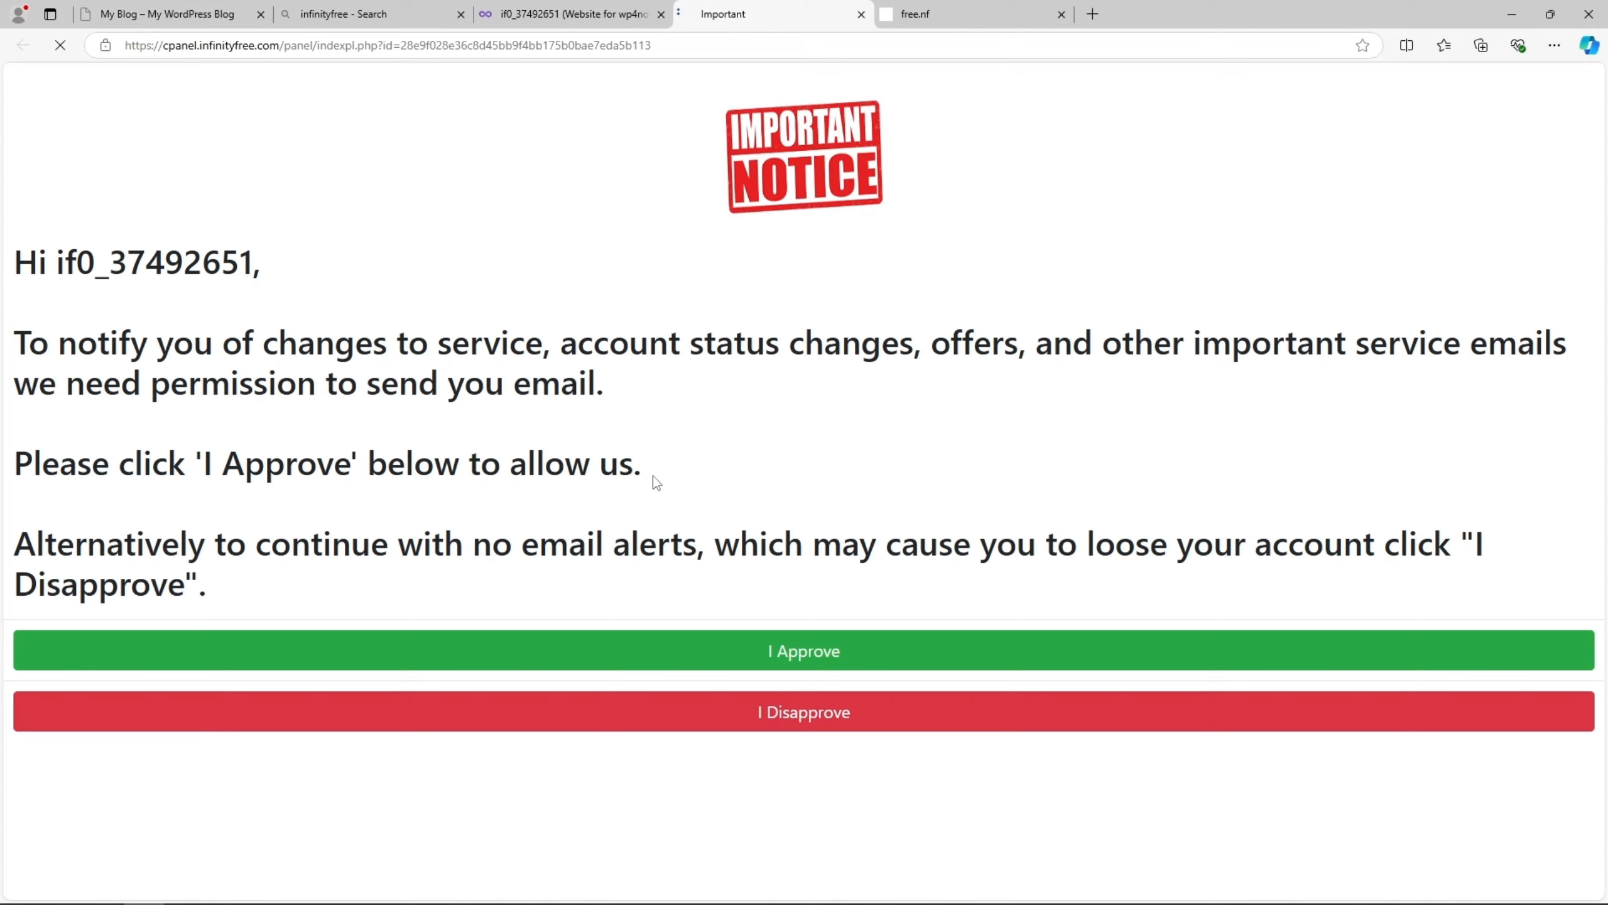
pyautogui.click(770, 663)
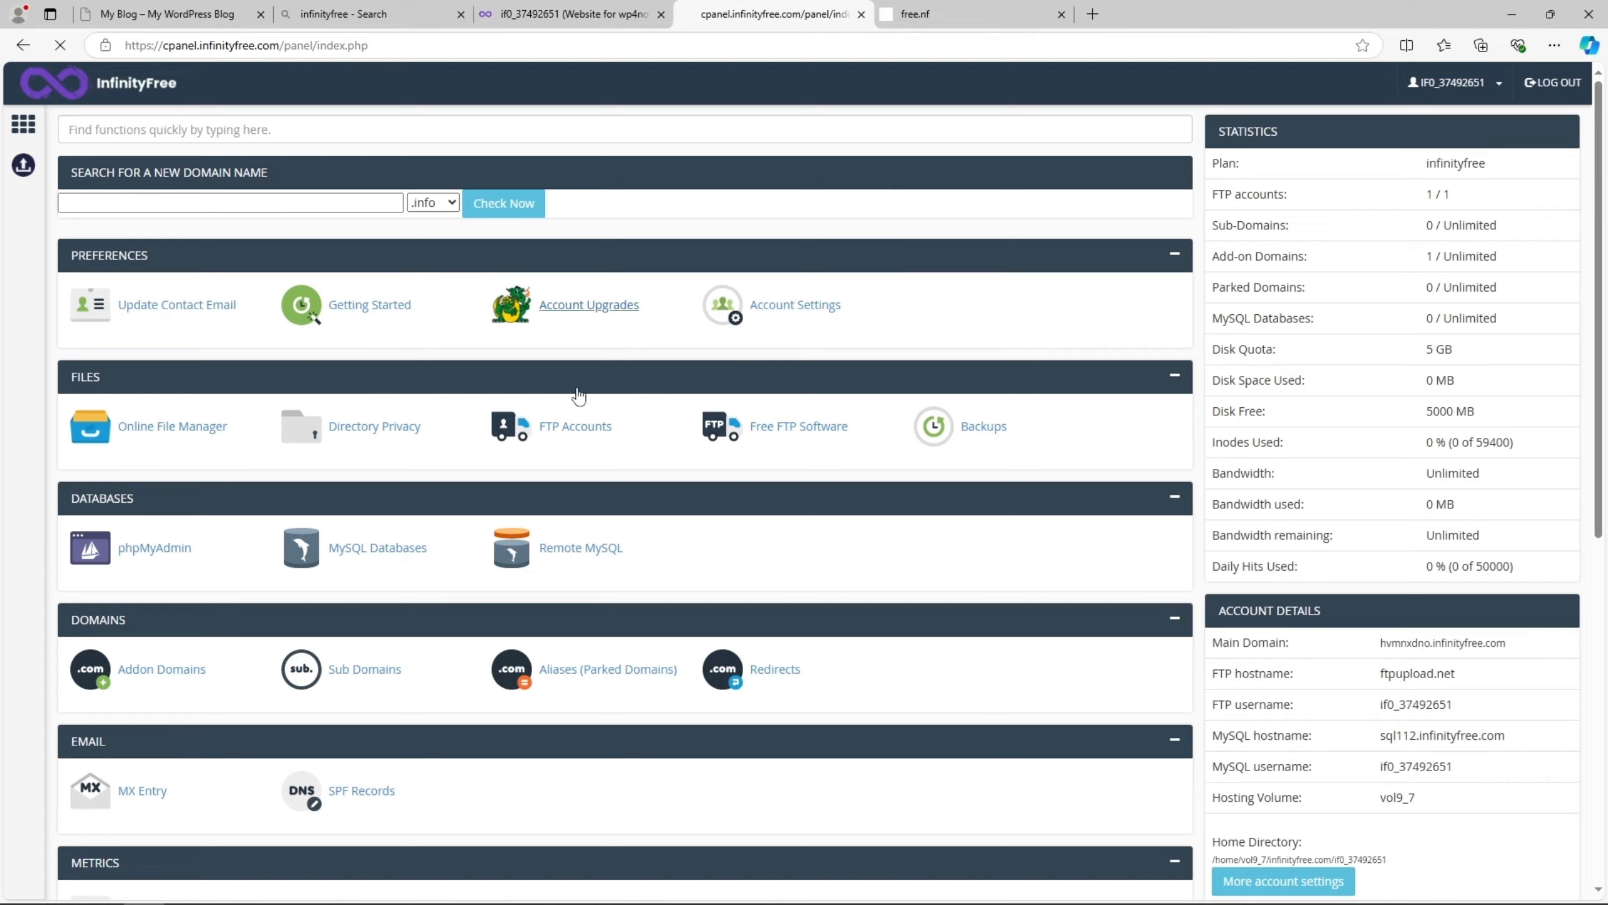
# - Examine the control panel's sections and phpMyAdmin's database availability, returning to the control panel overview
pyautogui.scroll(-10, 574, 478)
pyautogui.scroll(9, 575, 476)
pyautogui.scroll(2, 576, 476)
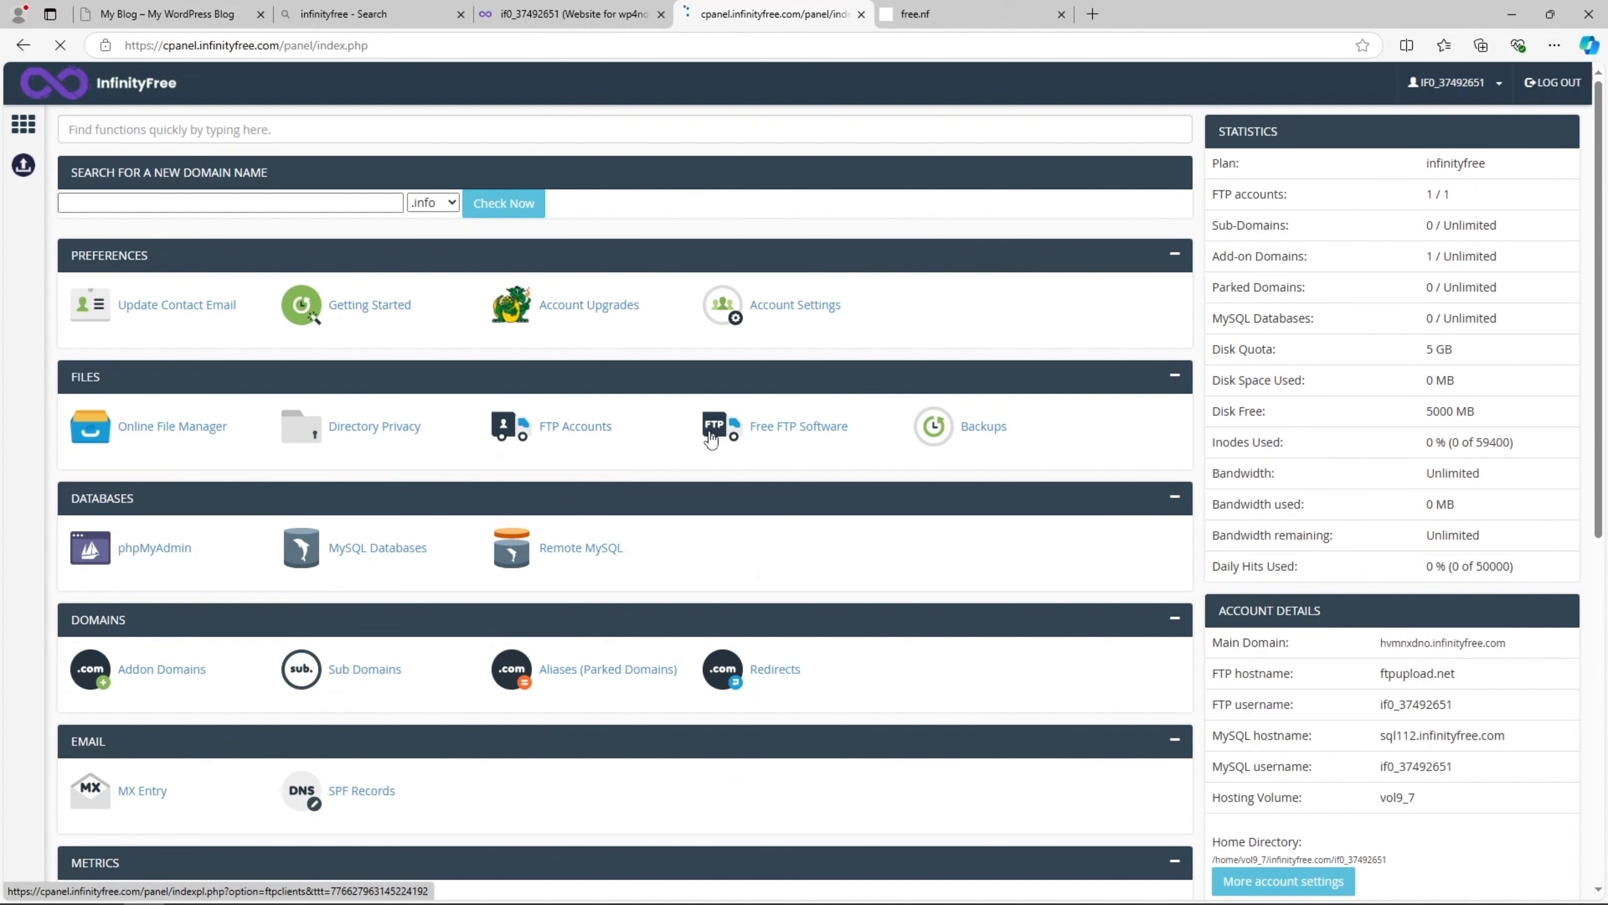
pyautogui.scroll(-4, 711, 438)
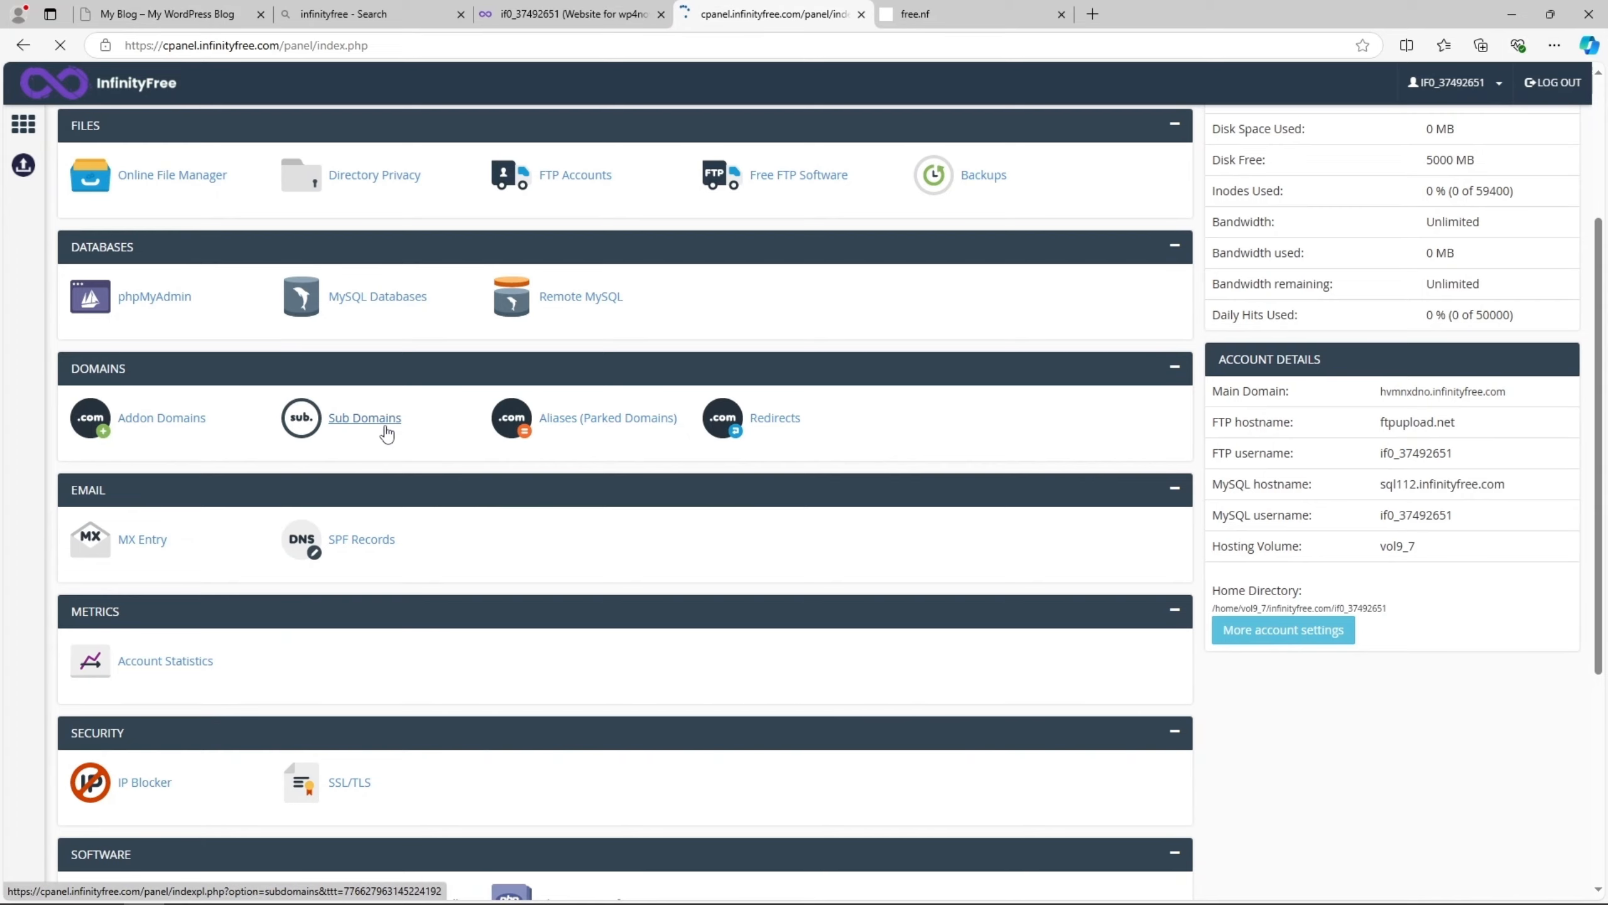
pyautogui.scroll(-6, 386, 432)
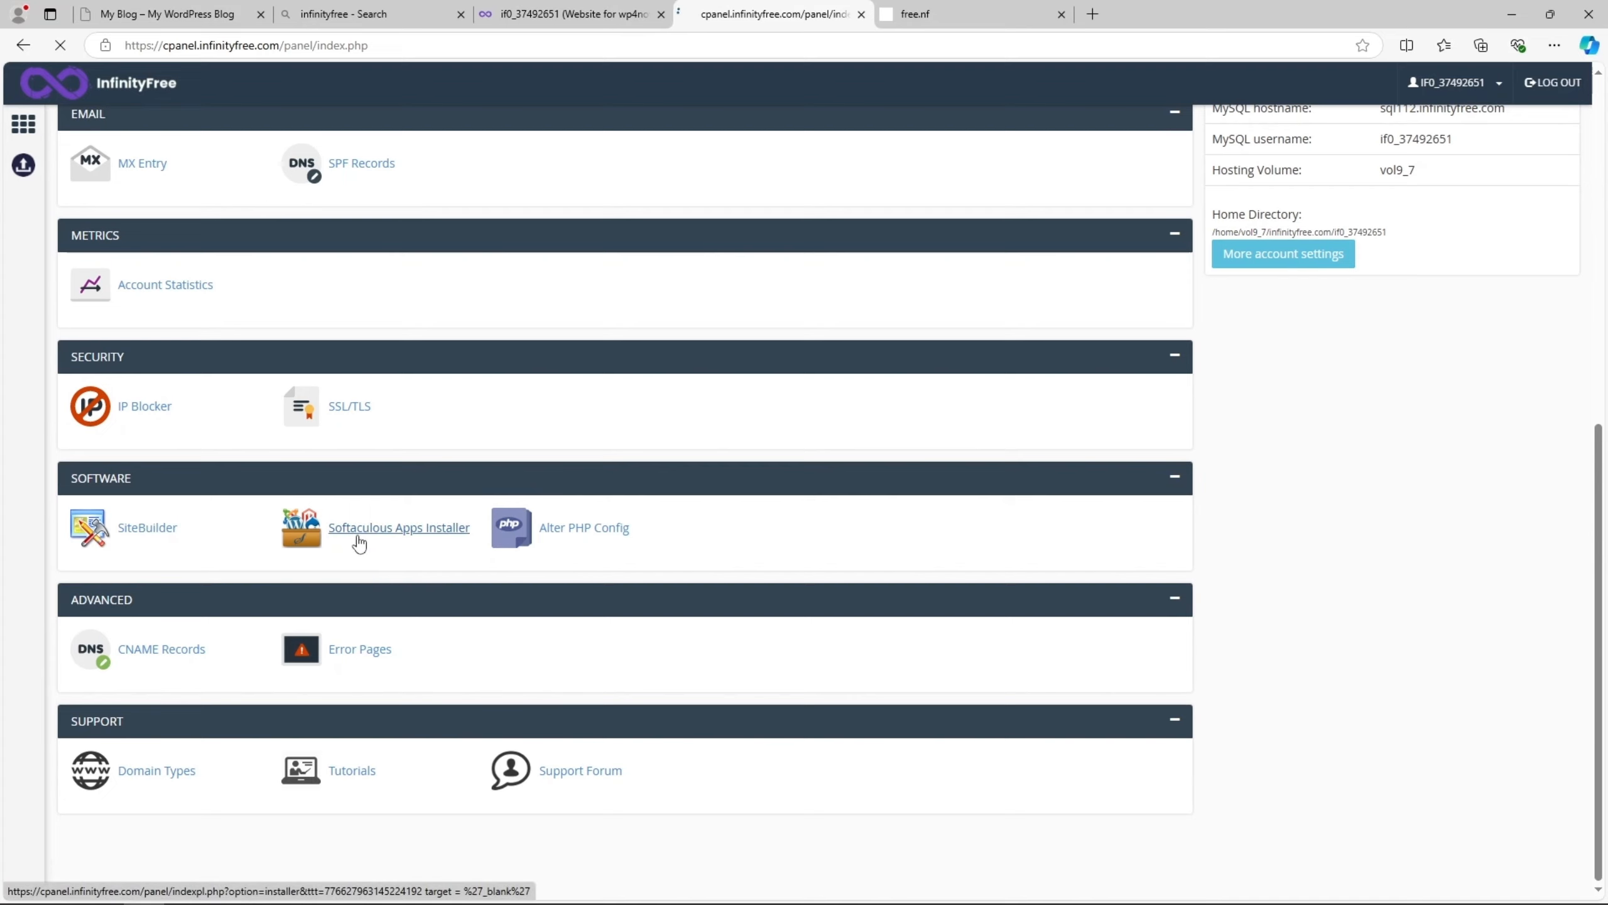
pyautogui.scroll(10, 412, 570)
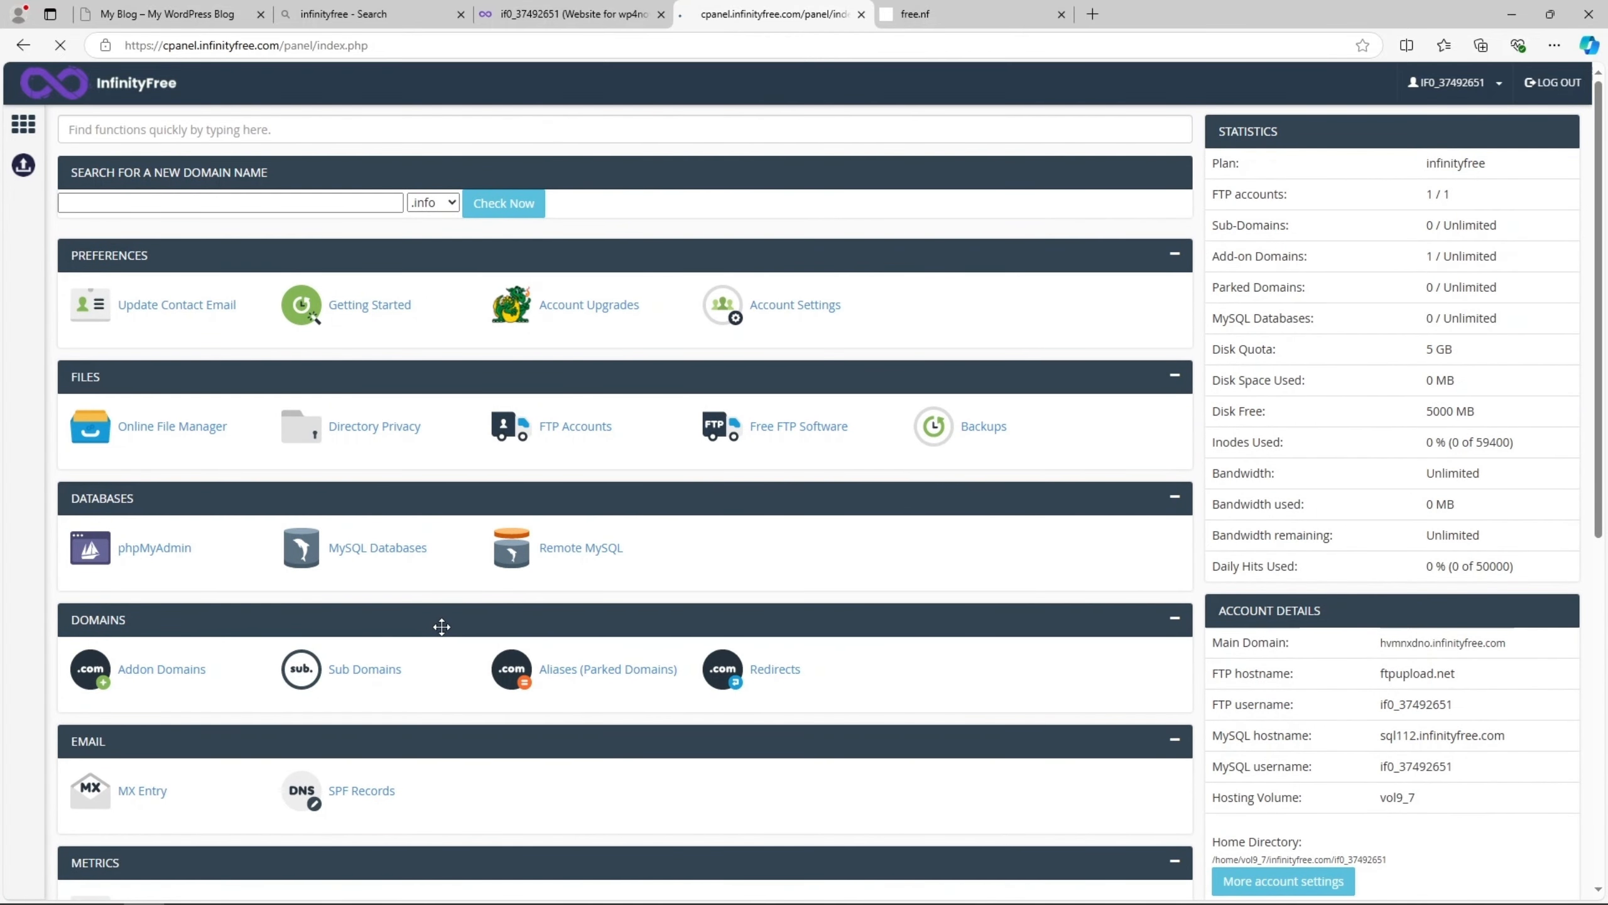
pyautogui.click(172, 557)
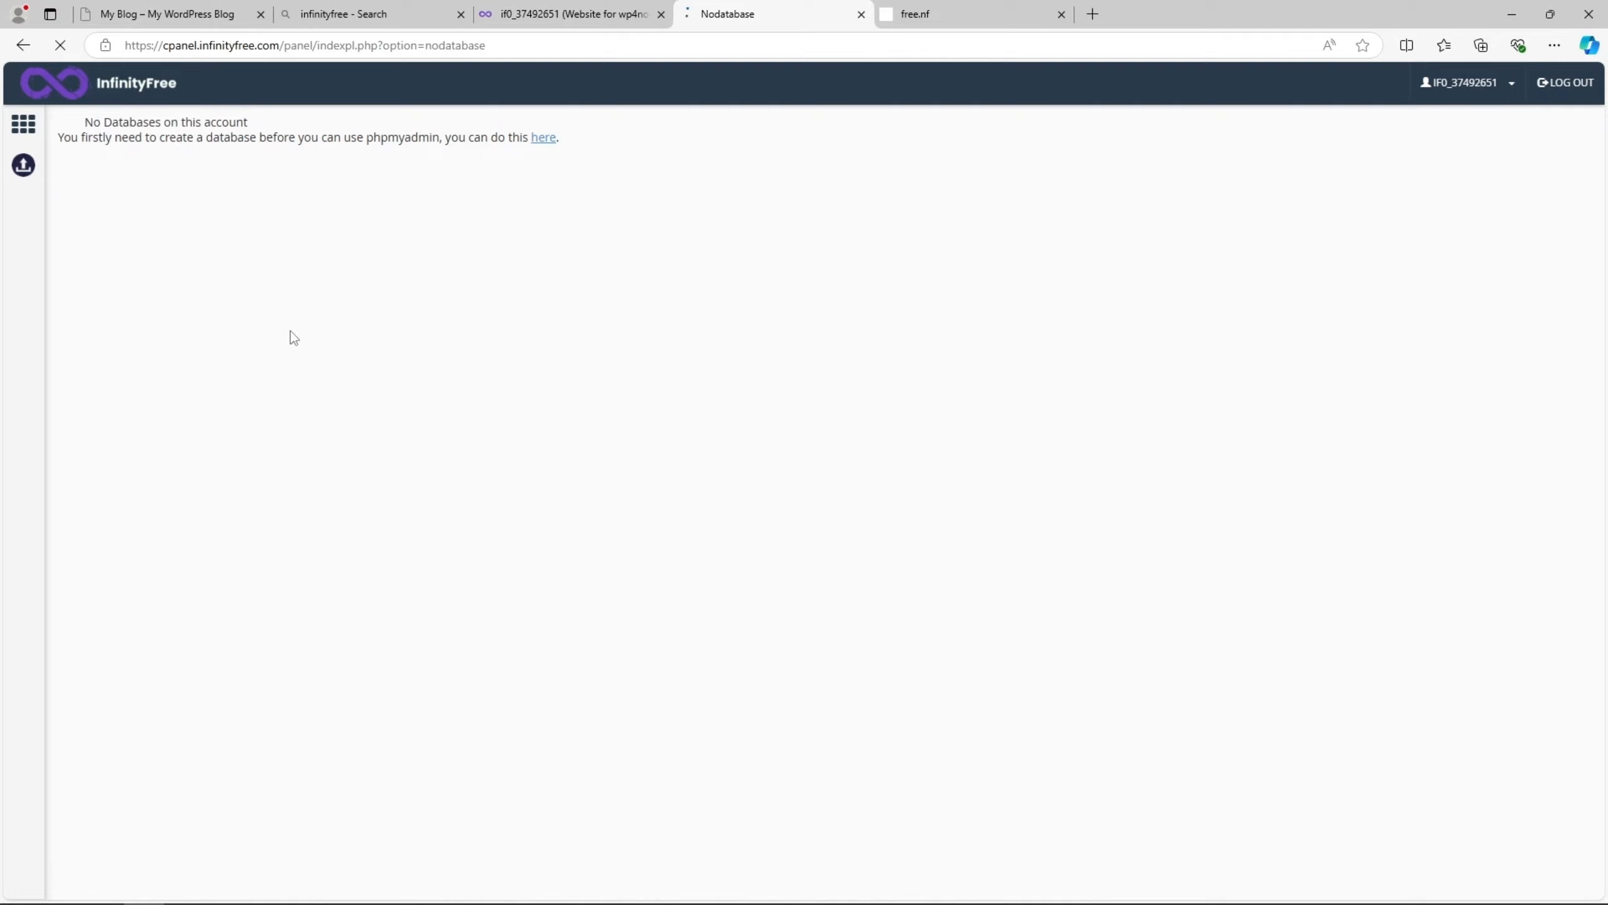
pyautogui.moveTo(94, 137); pyautogui.dragTo(223, 138)
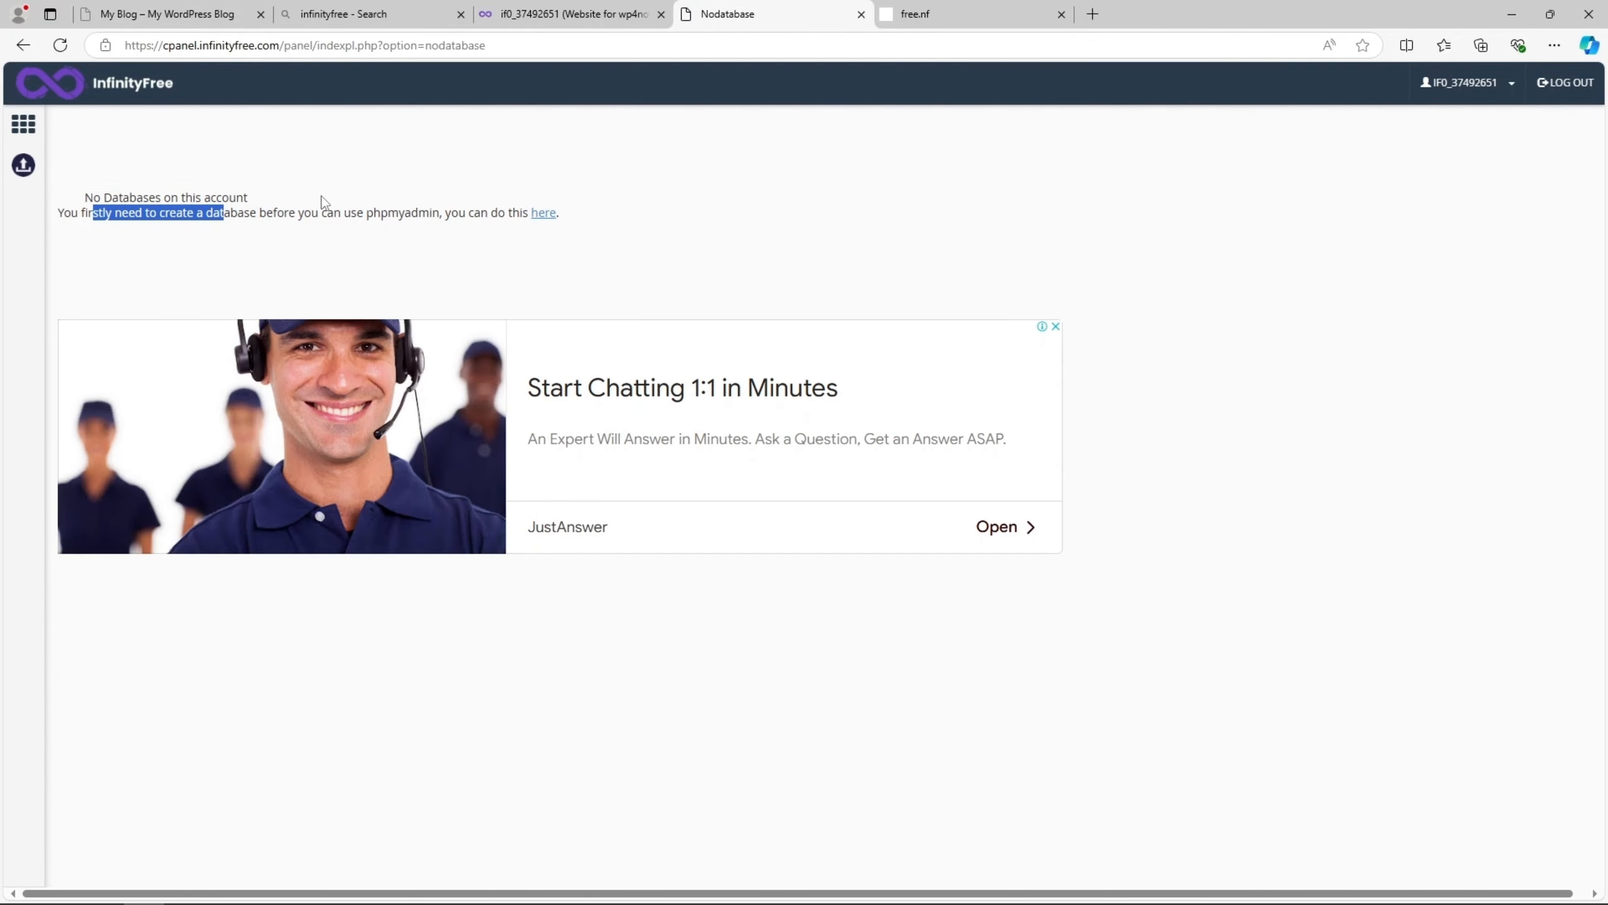
pyautogui.click(22, 45)
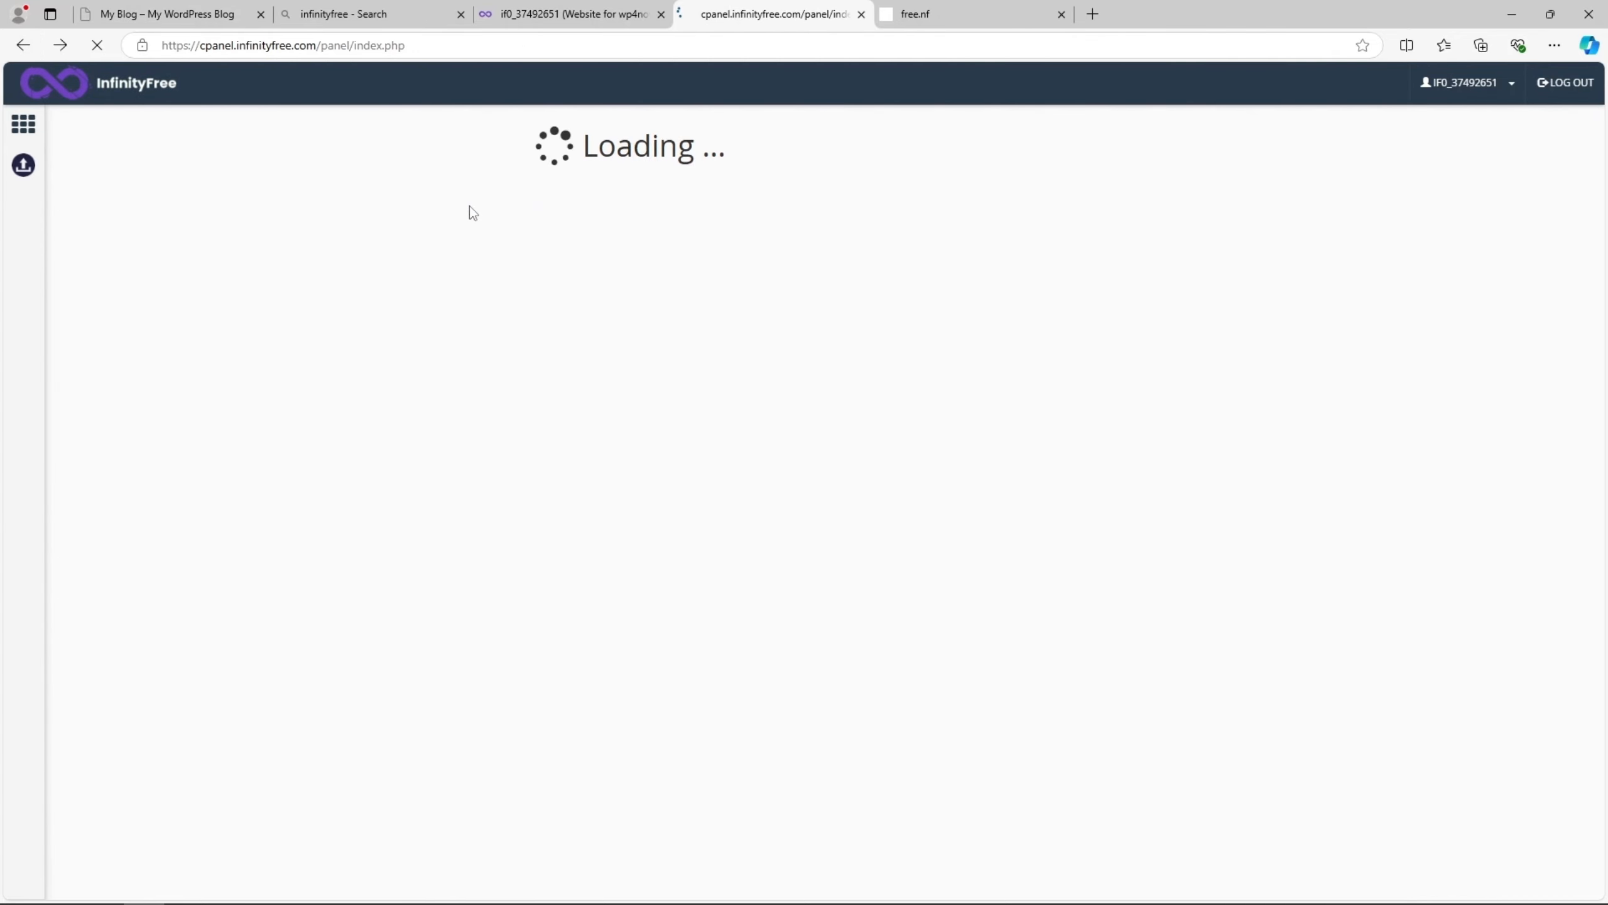
# - Open the Softaculous Apps Installer in a new tab and bring up the WordPress installation form
pyautogui.scroll(-6, 653, 374)
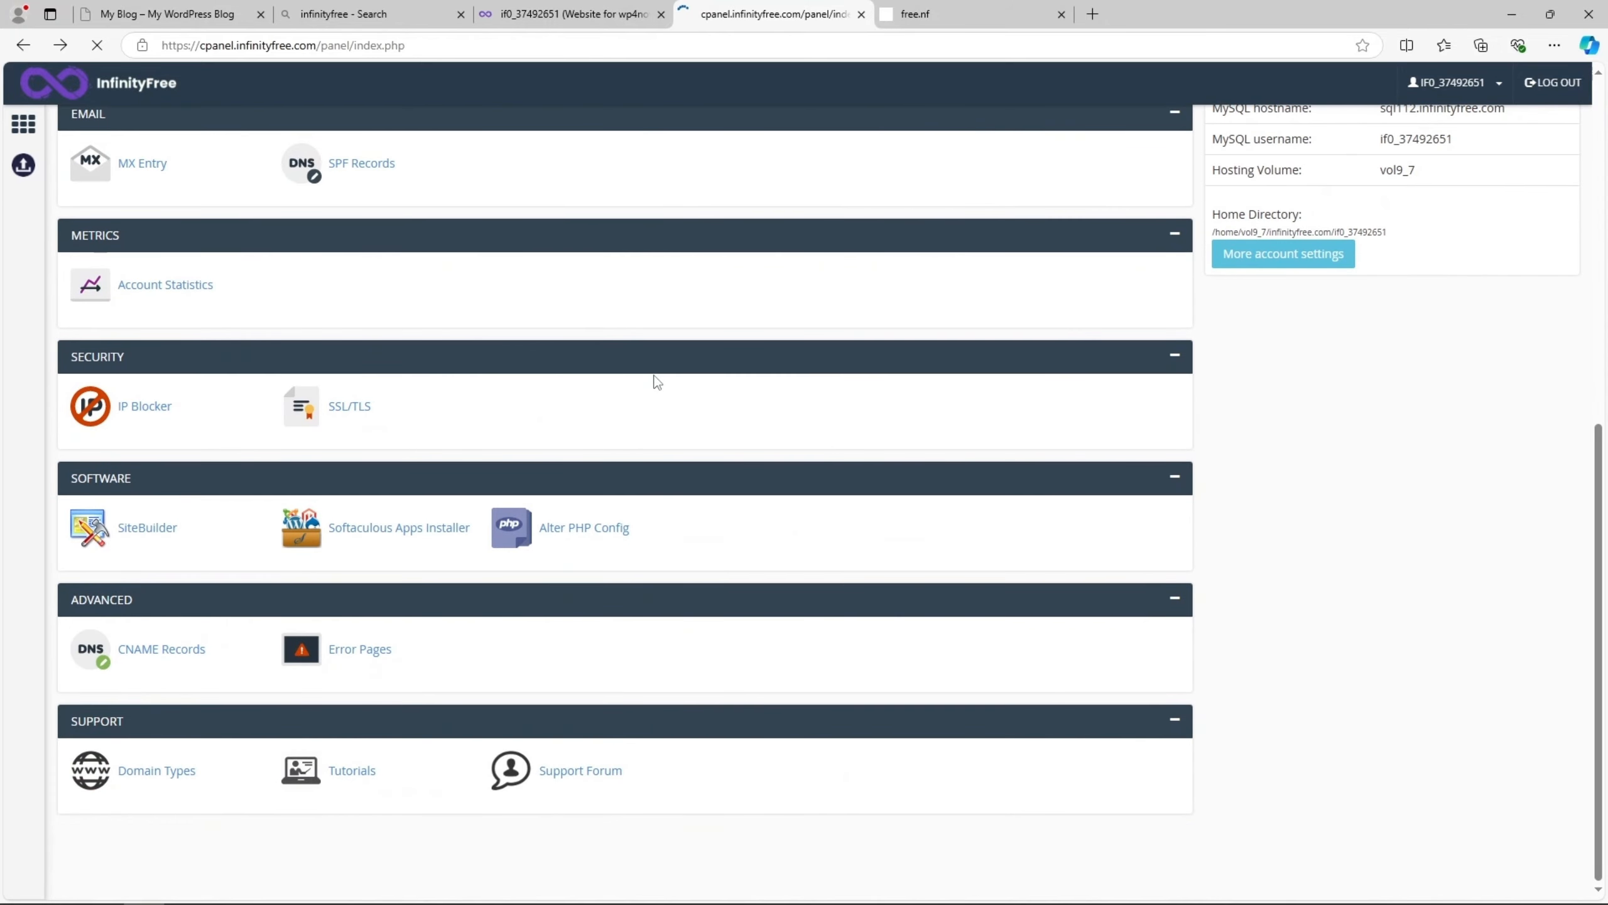
pyautogui.rightClick(402, 535)
pyautogui.click(436, 550)
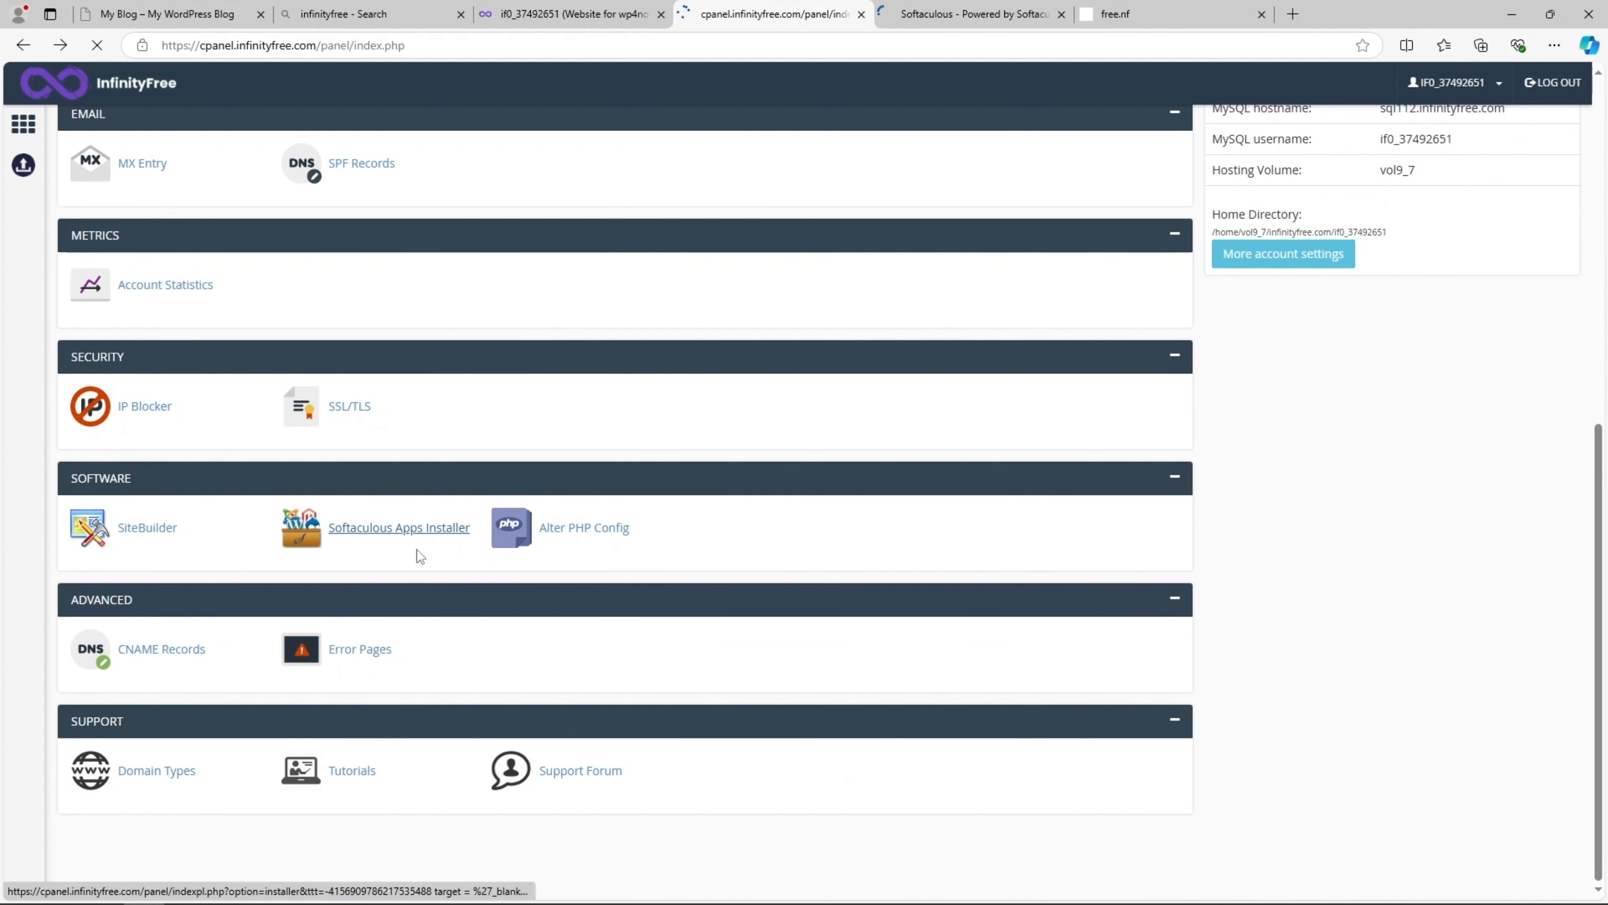
pyautogui.click(969, 14)
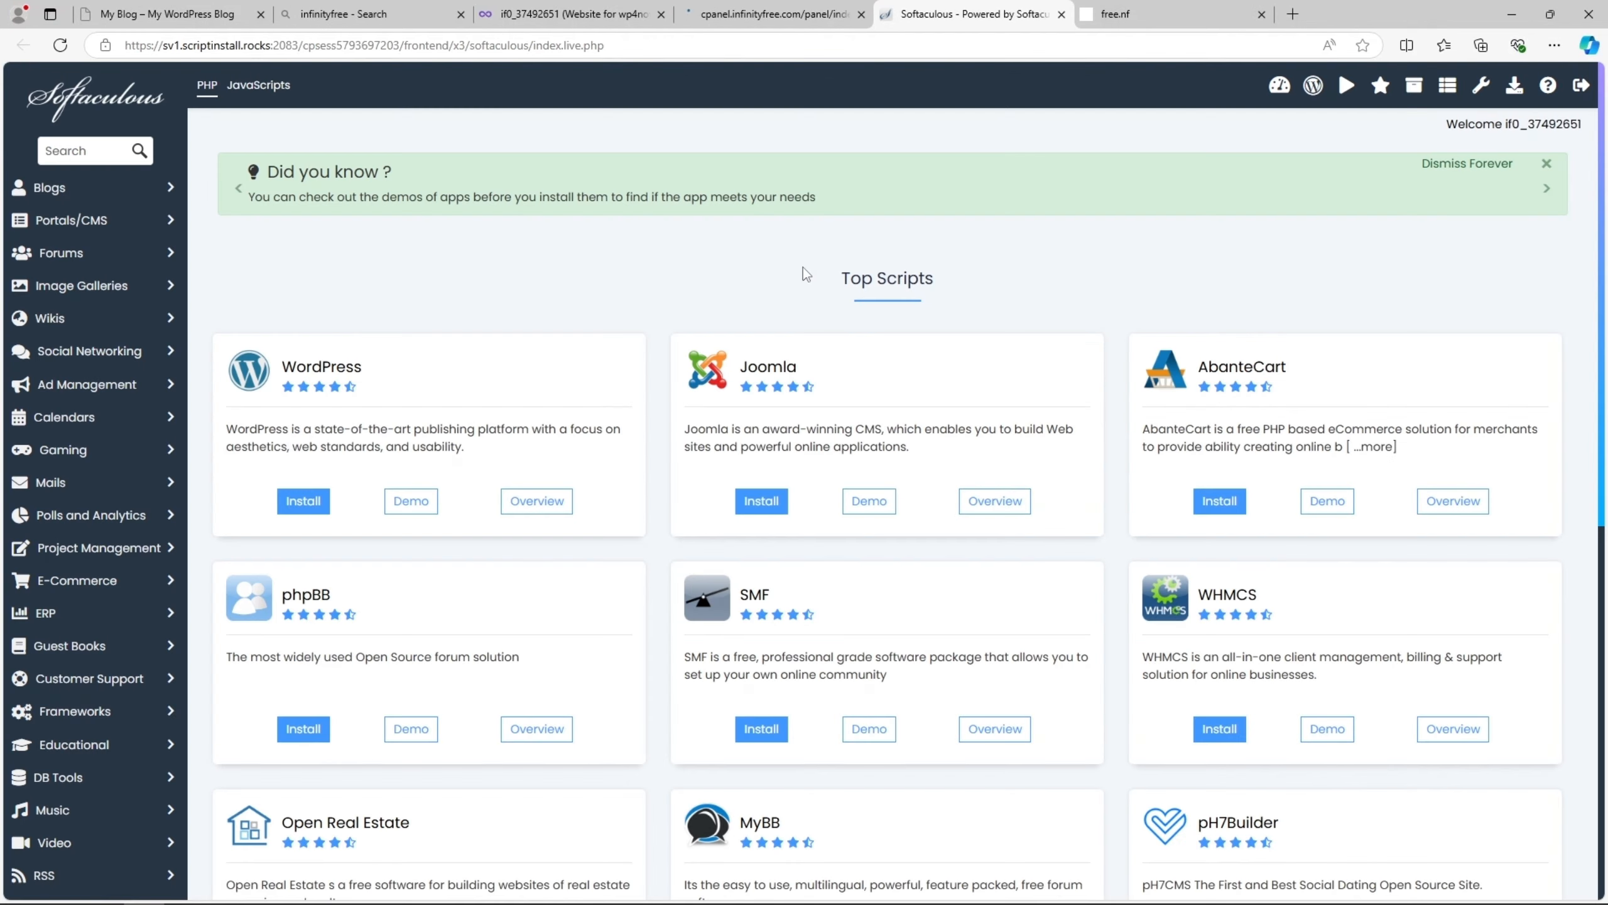
pyautogui.click(303, 502)
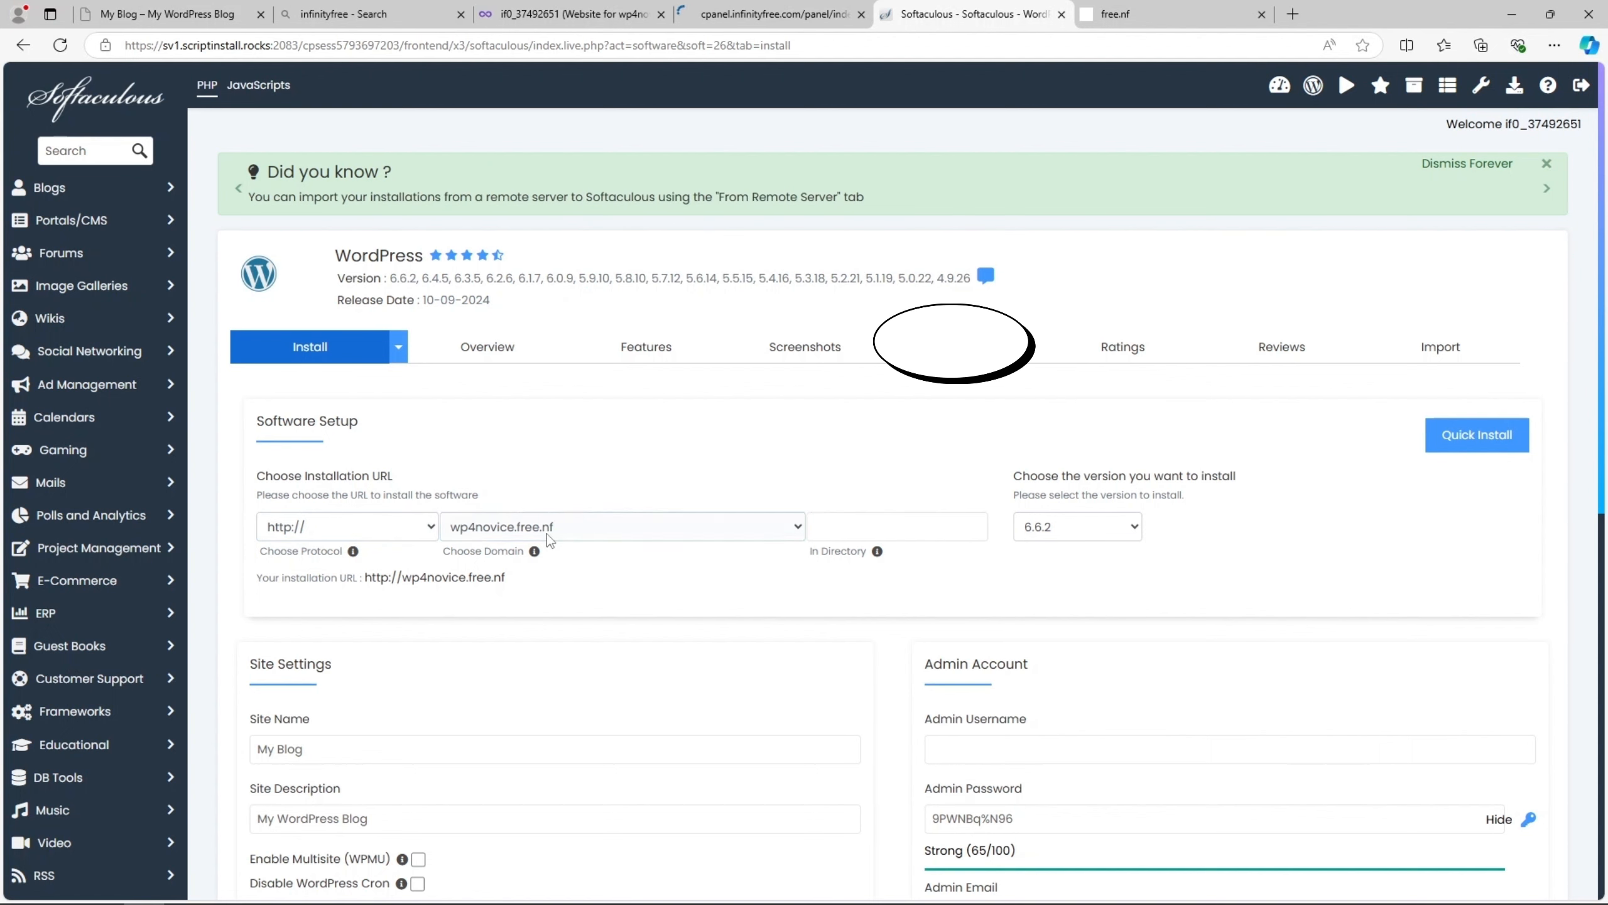
# - Set the WordPress admin username to admin and copy the generated admin password
pyautogui.scroll(-8, 792, 574)
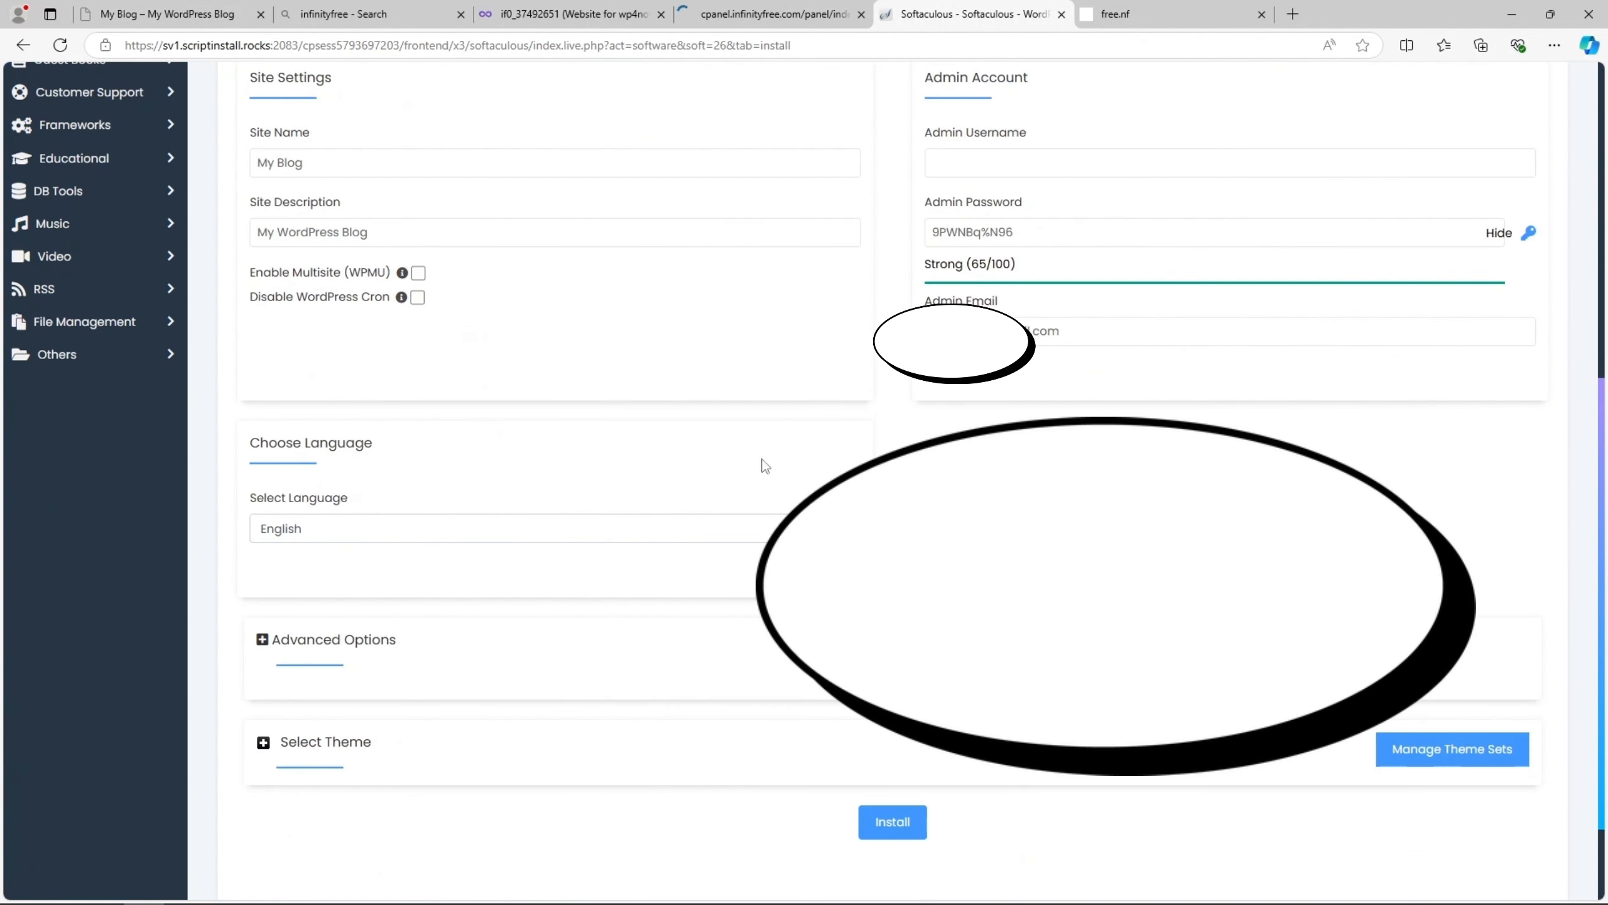
pyautogui.scroll(5, 512, 578)
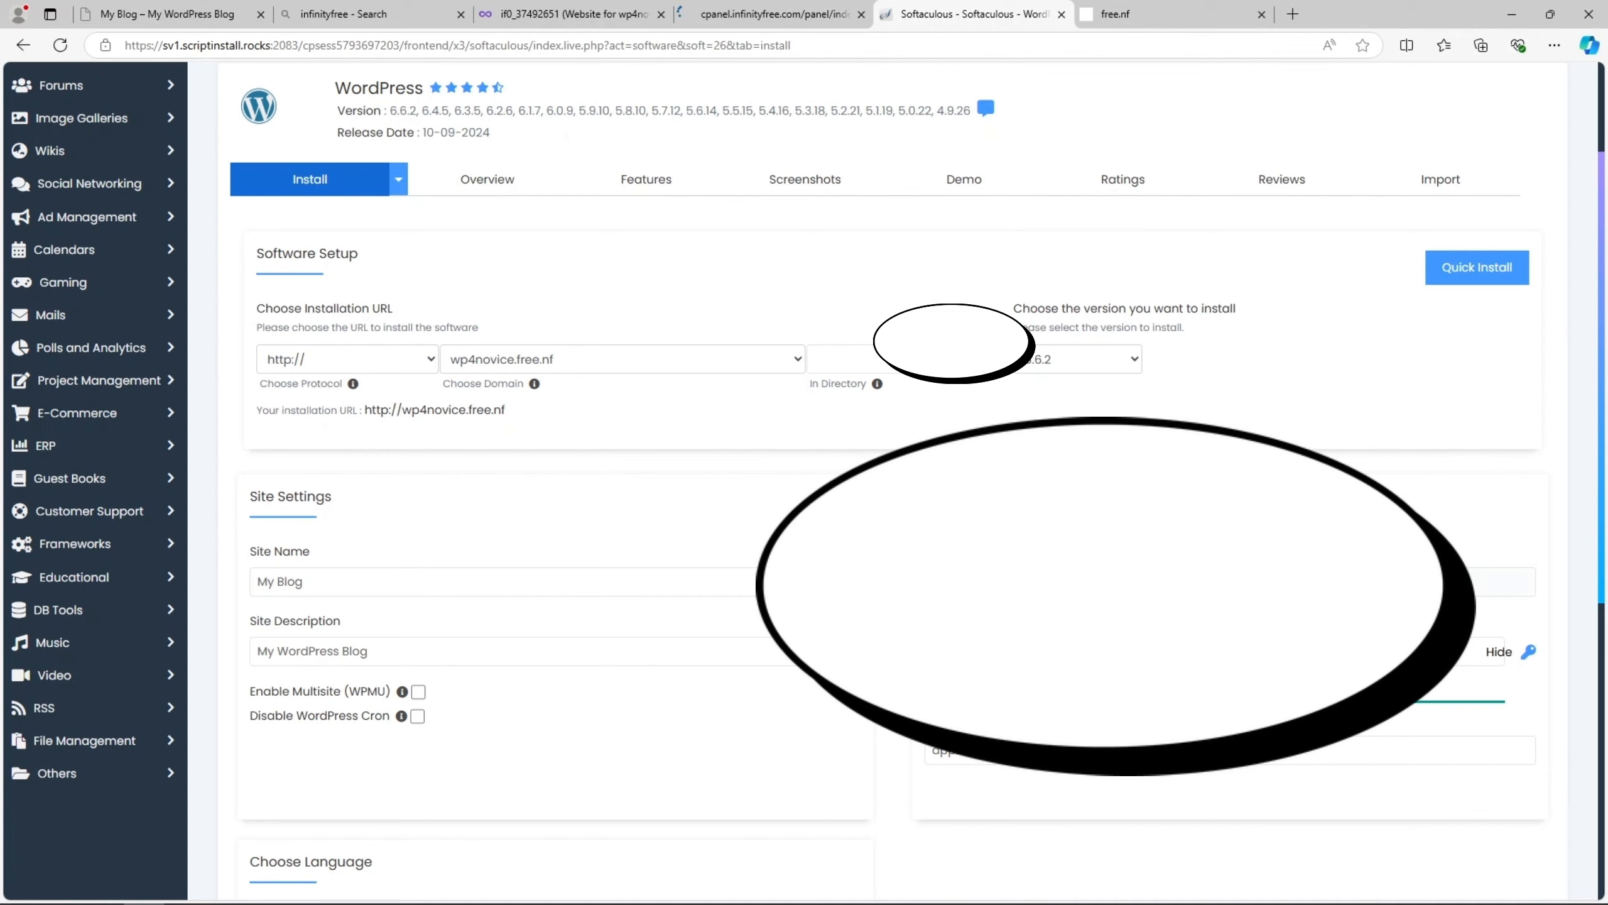
pyautogui.click(1140, 582)
pyautogui.write('admin')
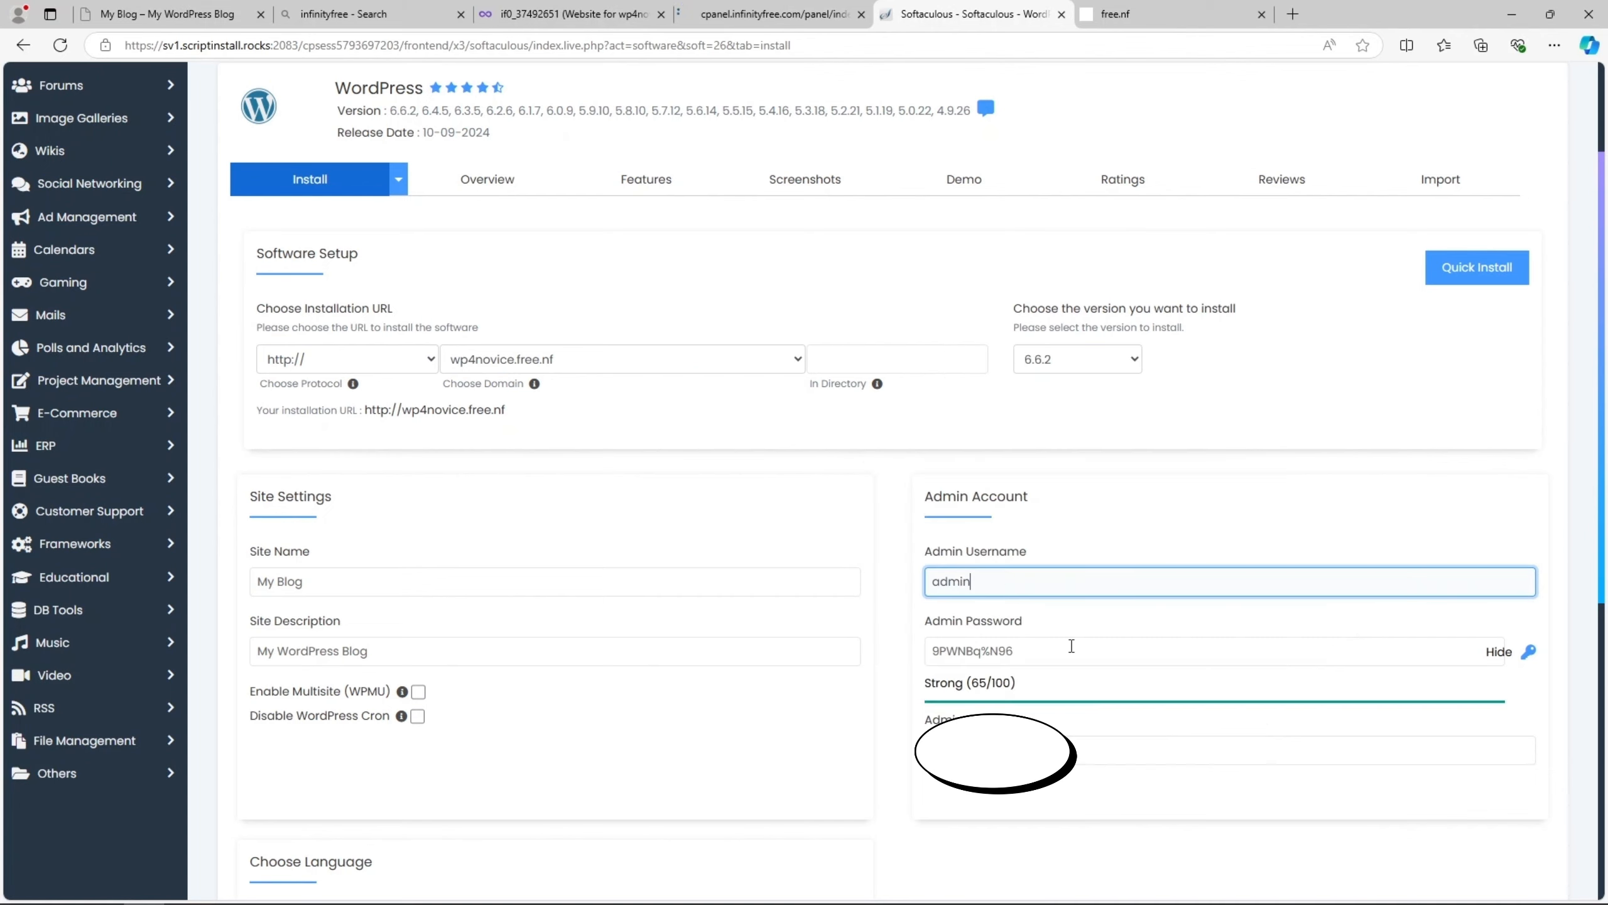
pyautogui.moveTo(1071, 647); pyautogui.dragTo(933, 652)
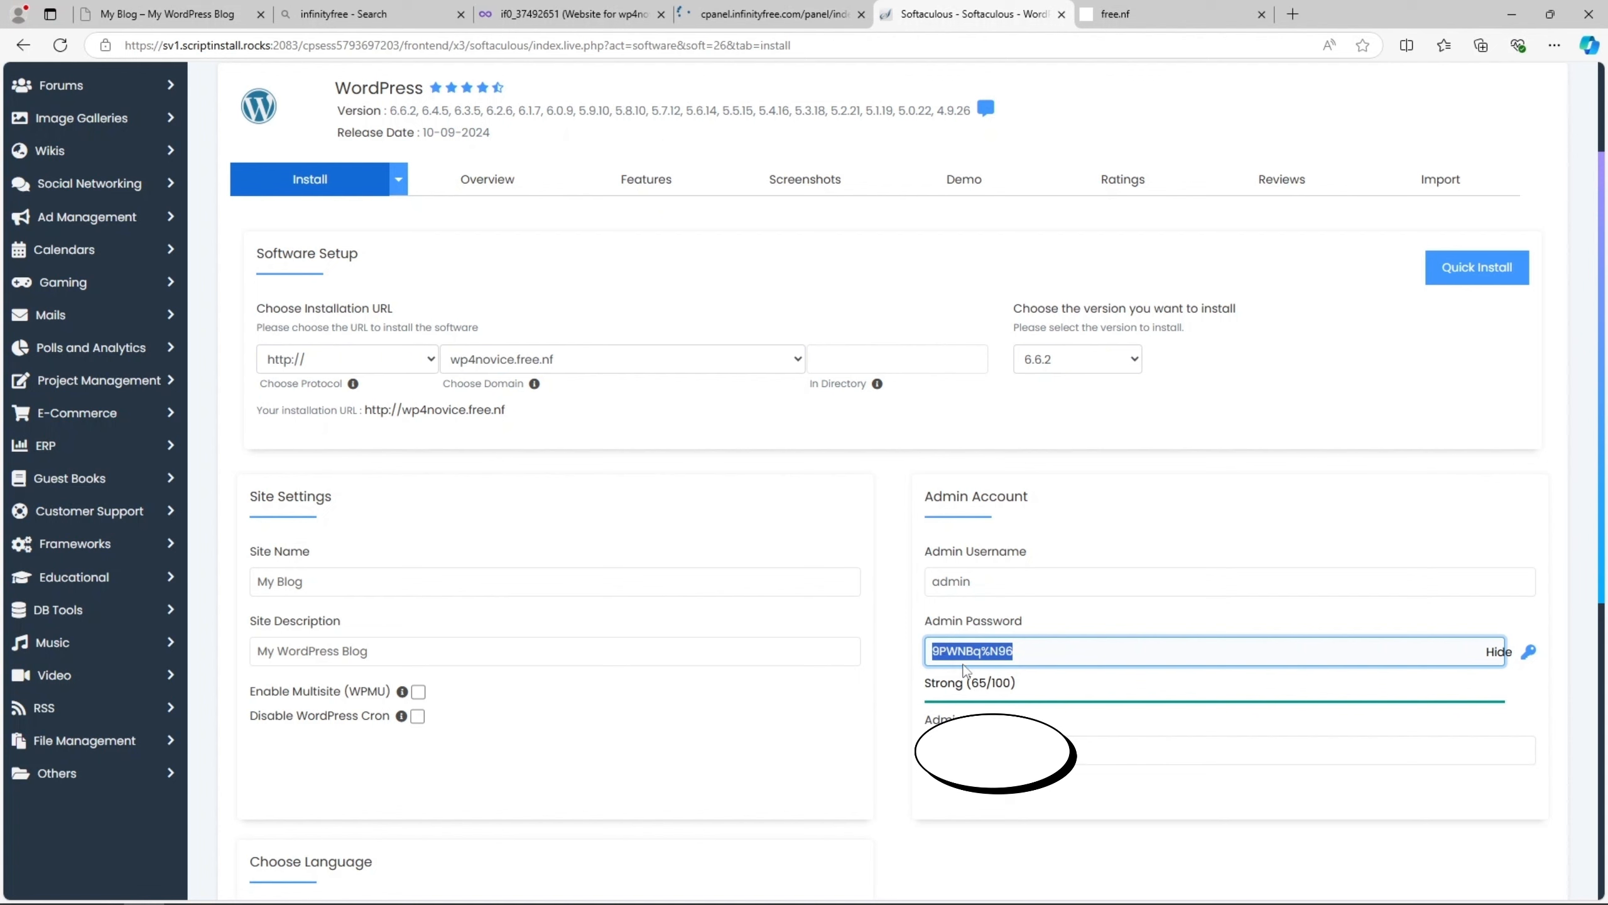
pyautogui.rightClick(964, 670)
pyautogui.click(1030, 413)
pyautogui.scroll(-3, 1056, 628)
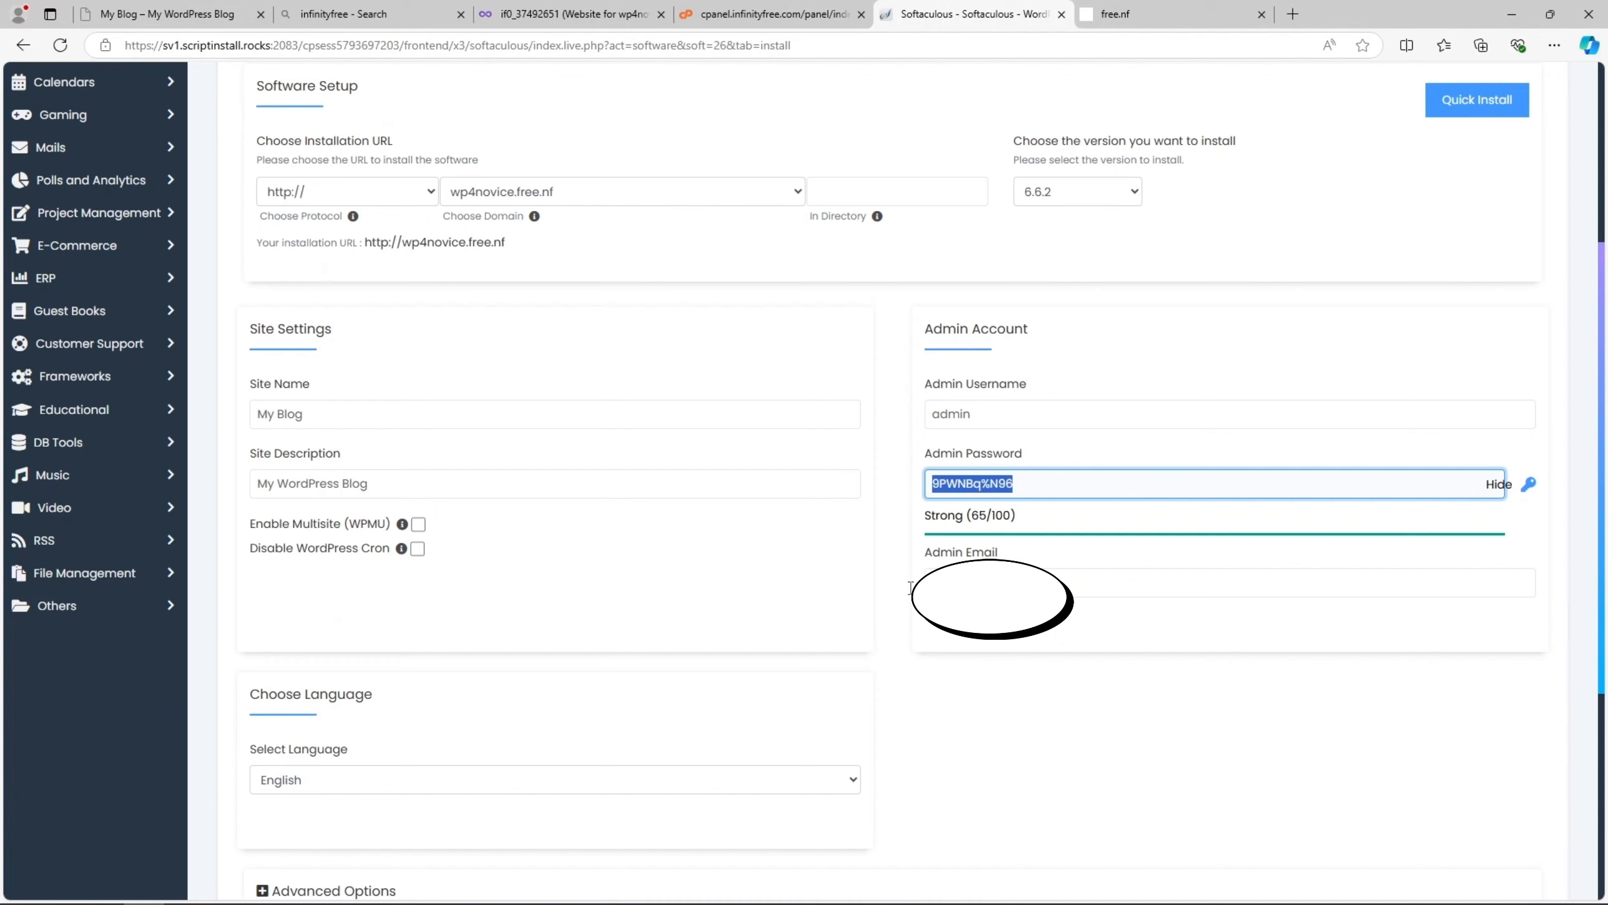
pyautogui.click(1133, 575)
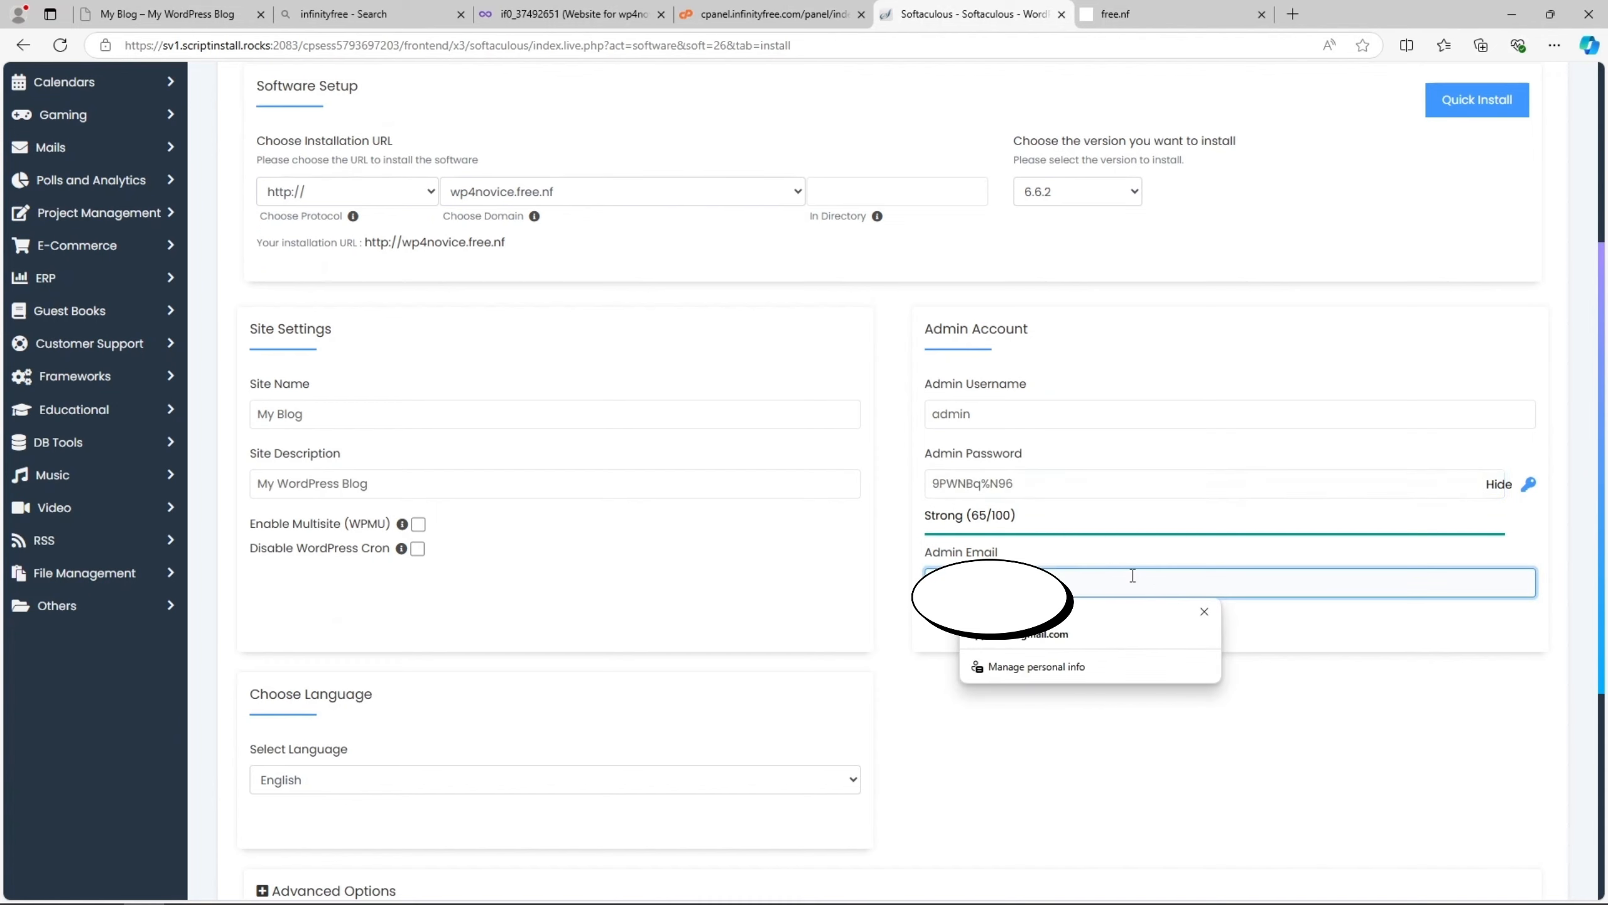
pyautogui.click(921, 618)
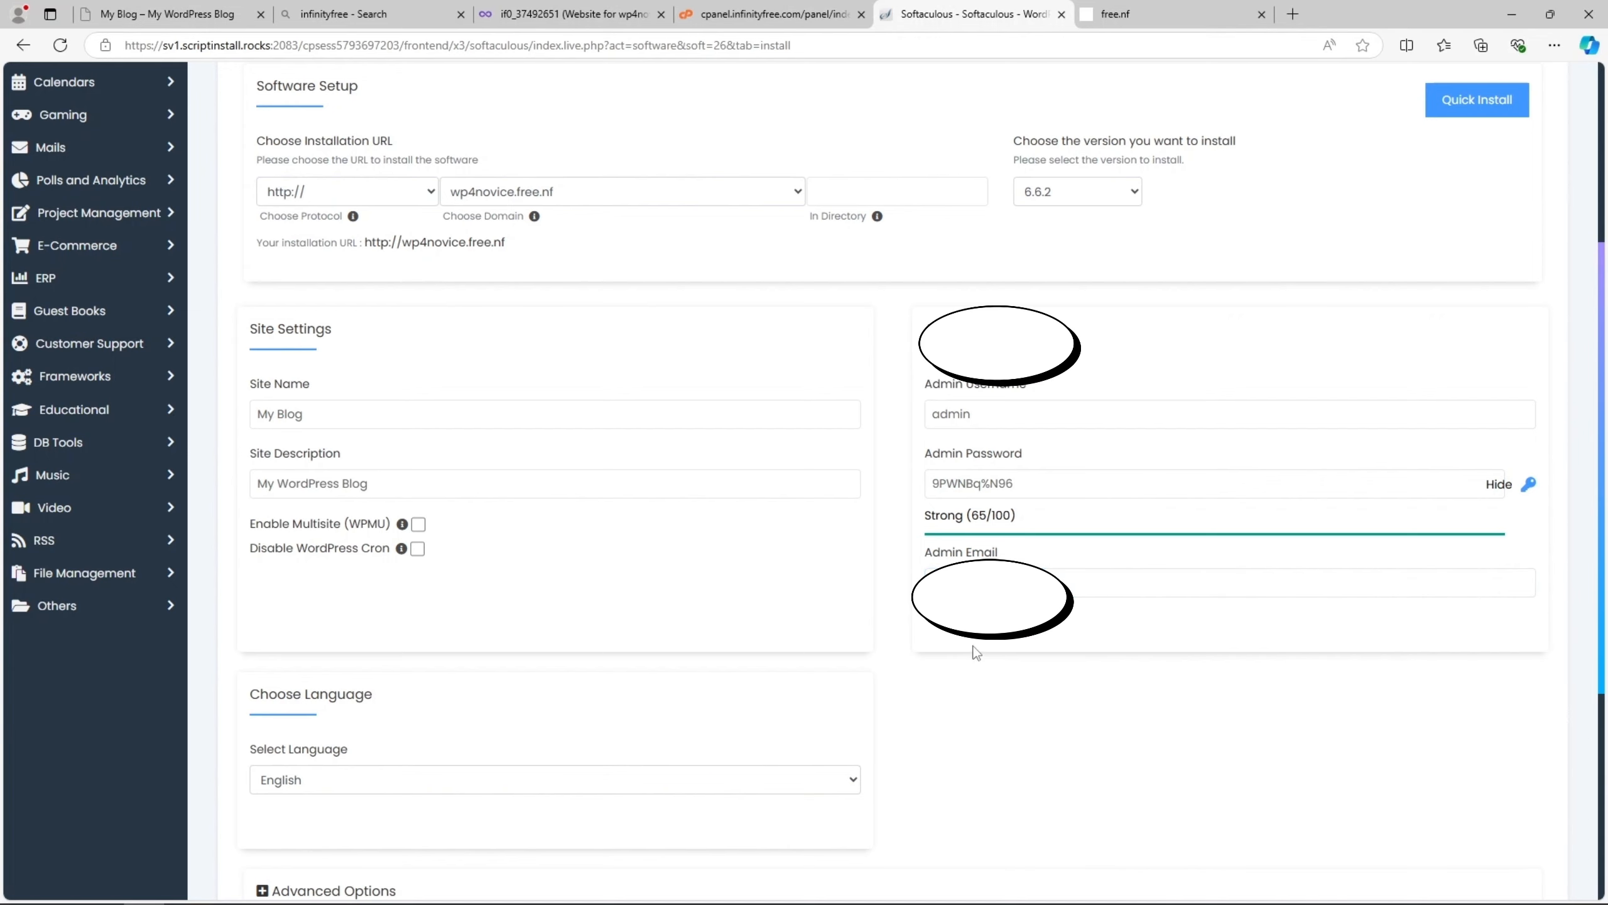
pyautogui.scroll(-4, 972, 652)
pyautogui.scroll(6, 456, 580)
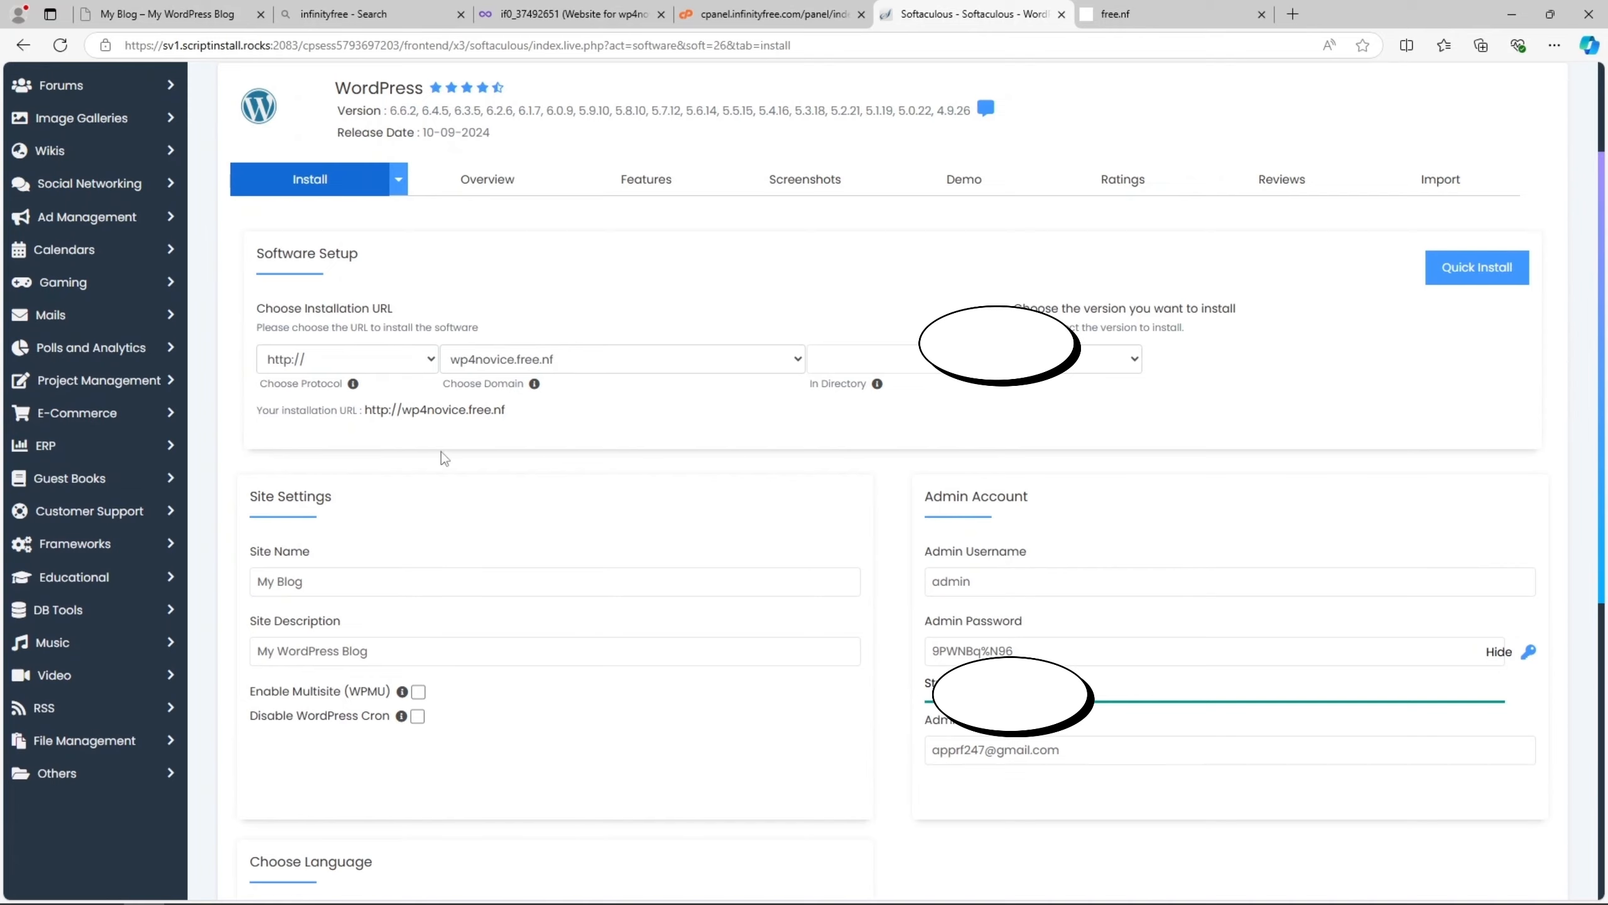
pyautogui.scroll(-8, 671, 560)
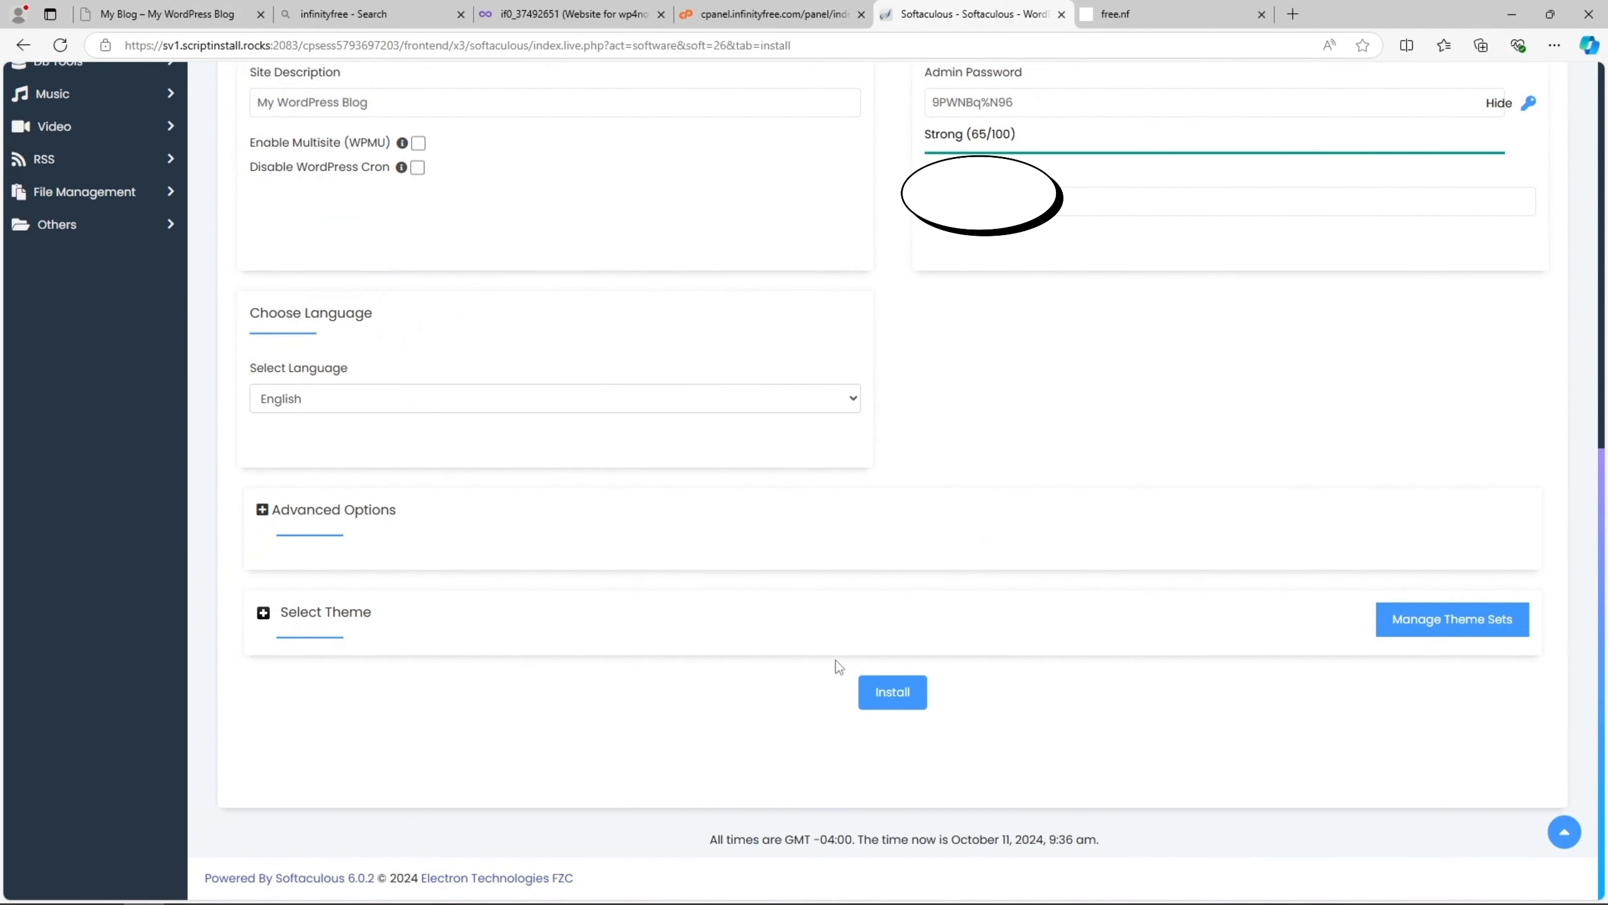
pyautogui.click(891, 693)
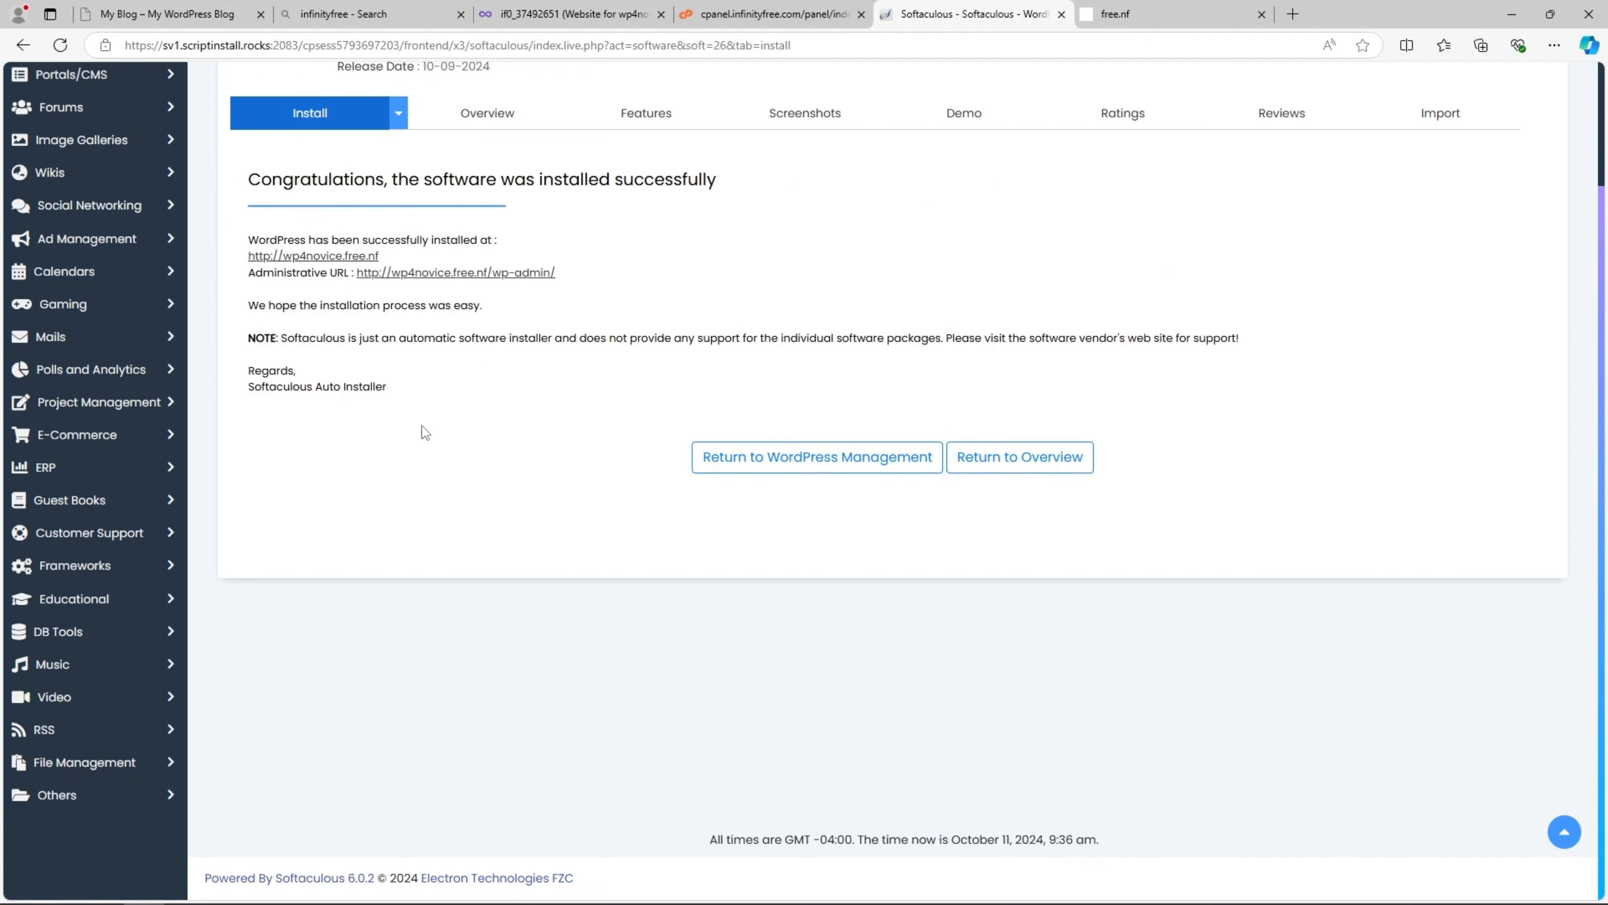
pyautogui.rightClick(322, 256)
pyautogui.click(359, 273)
pyautogui.click(1127, 14)
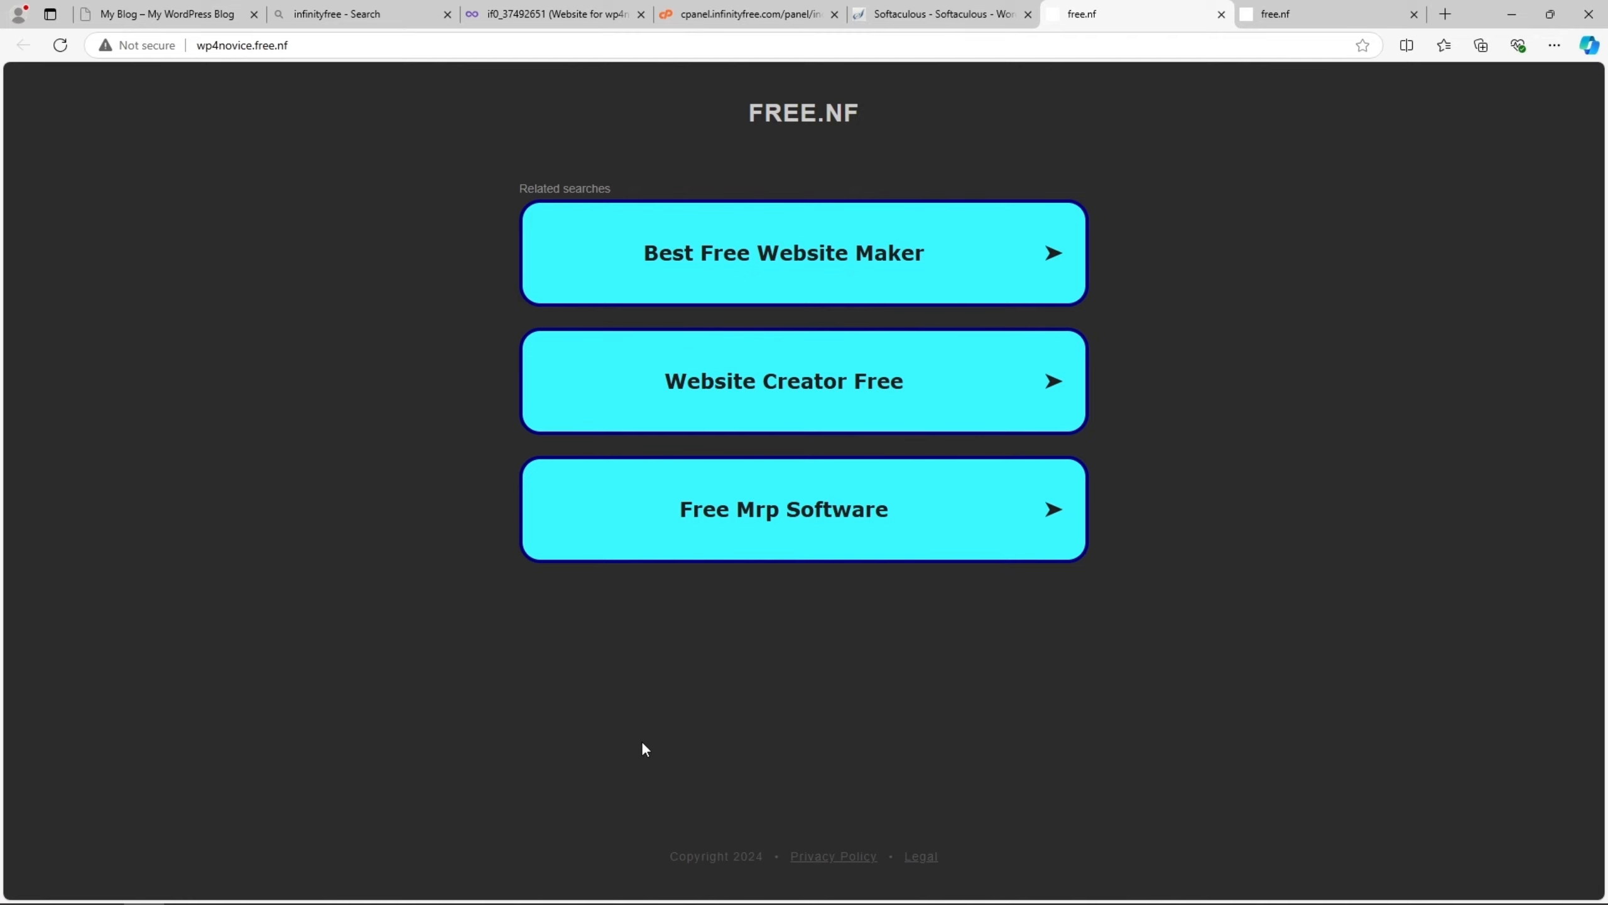
pyautogui.click(944, 14)
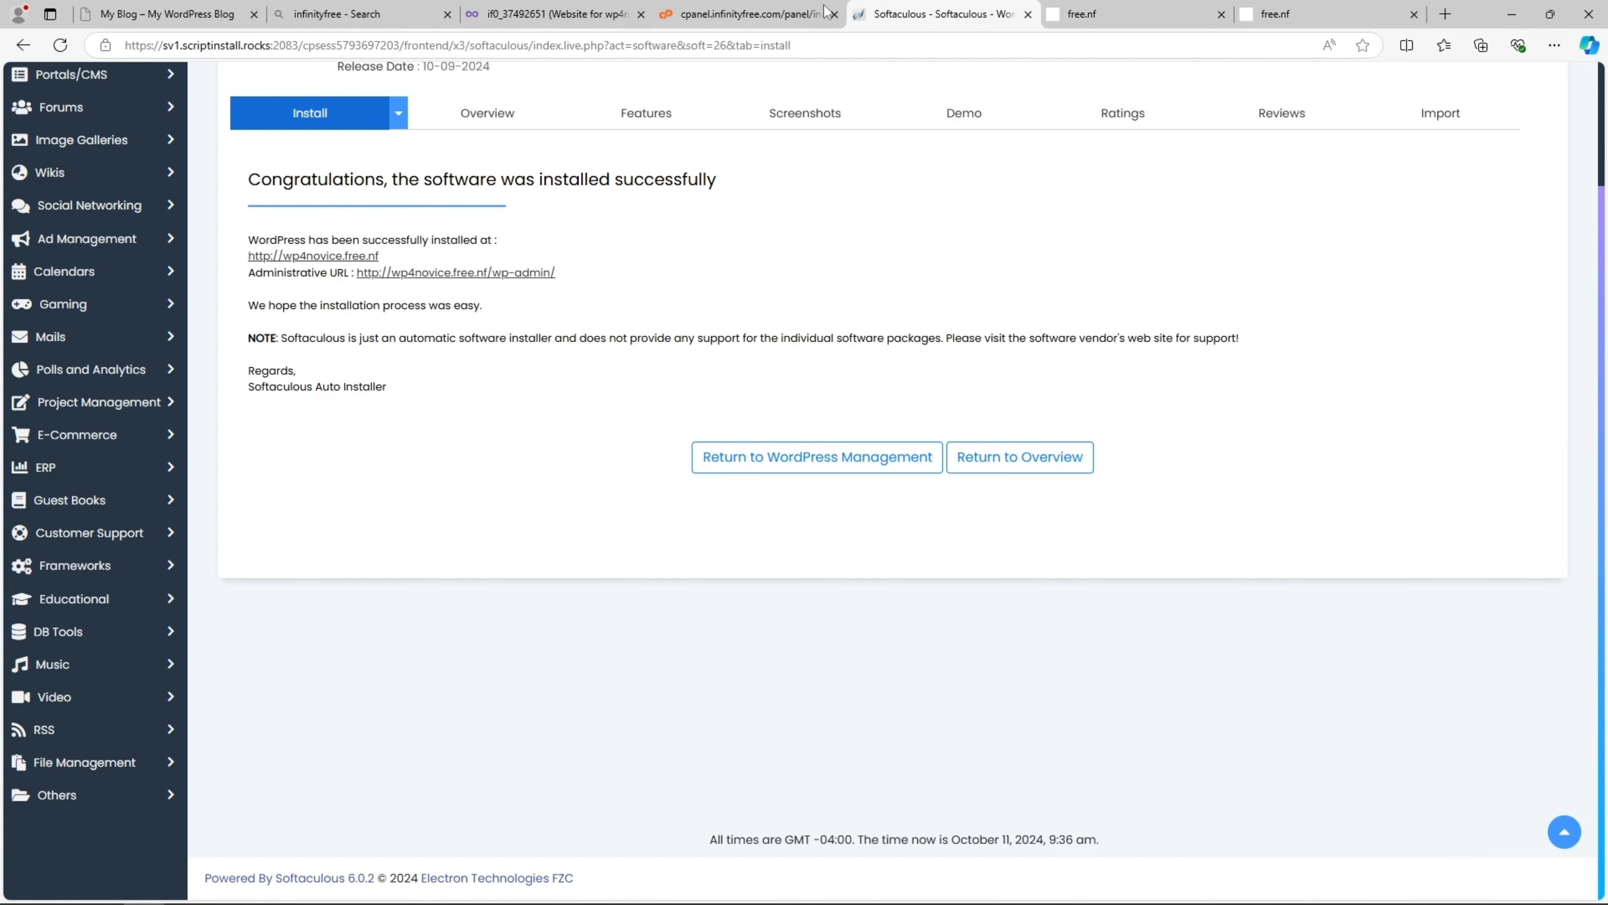
# - Return to the InfinityFree account page and read the notice about new-domain accessibility and DNS caching
pyautogui.click(589, 13)
pyautogui.moveTo(323, 344); pyautogui.dragTo(505, 346)
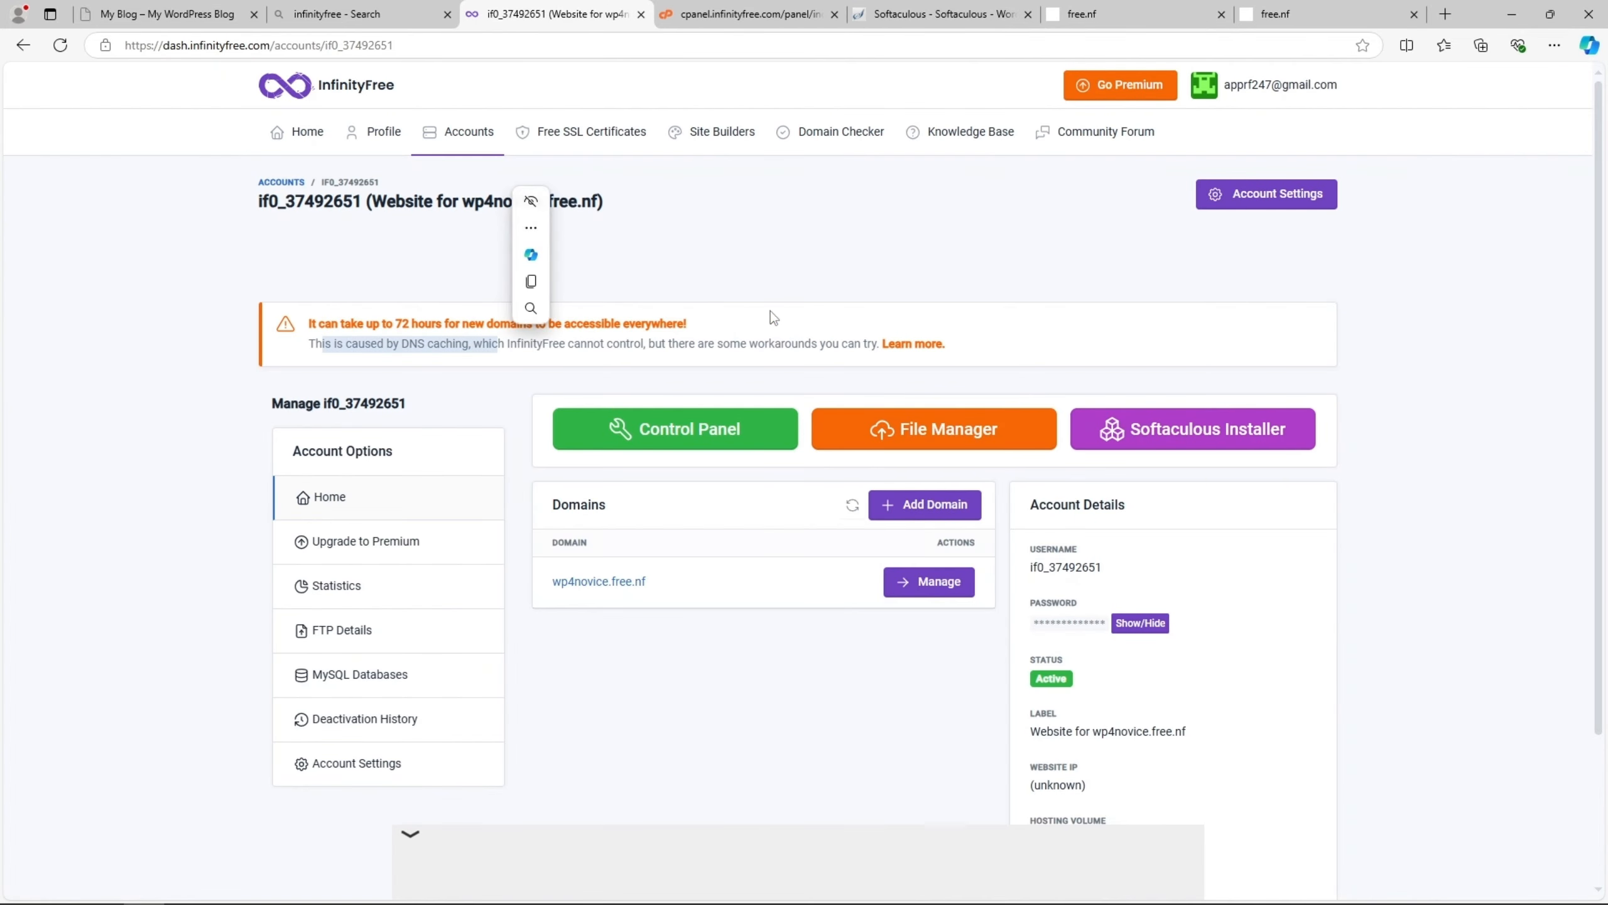
pyautogui.click(799, 314)
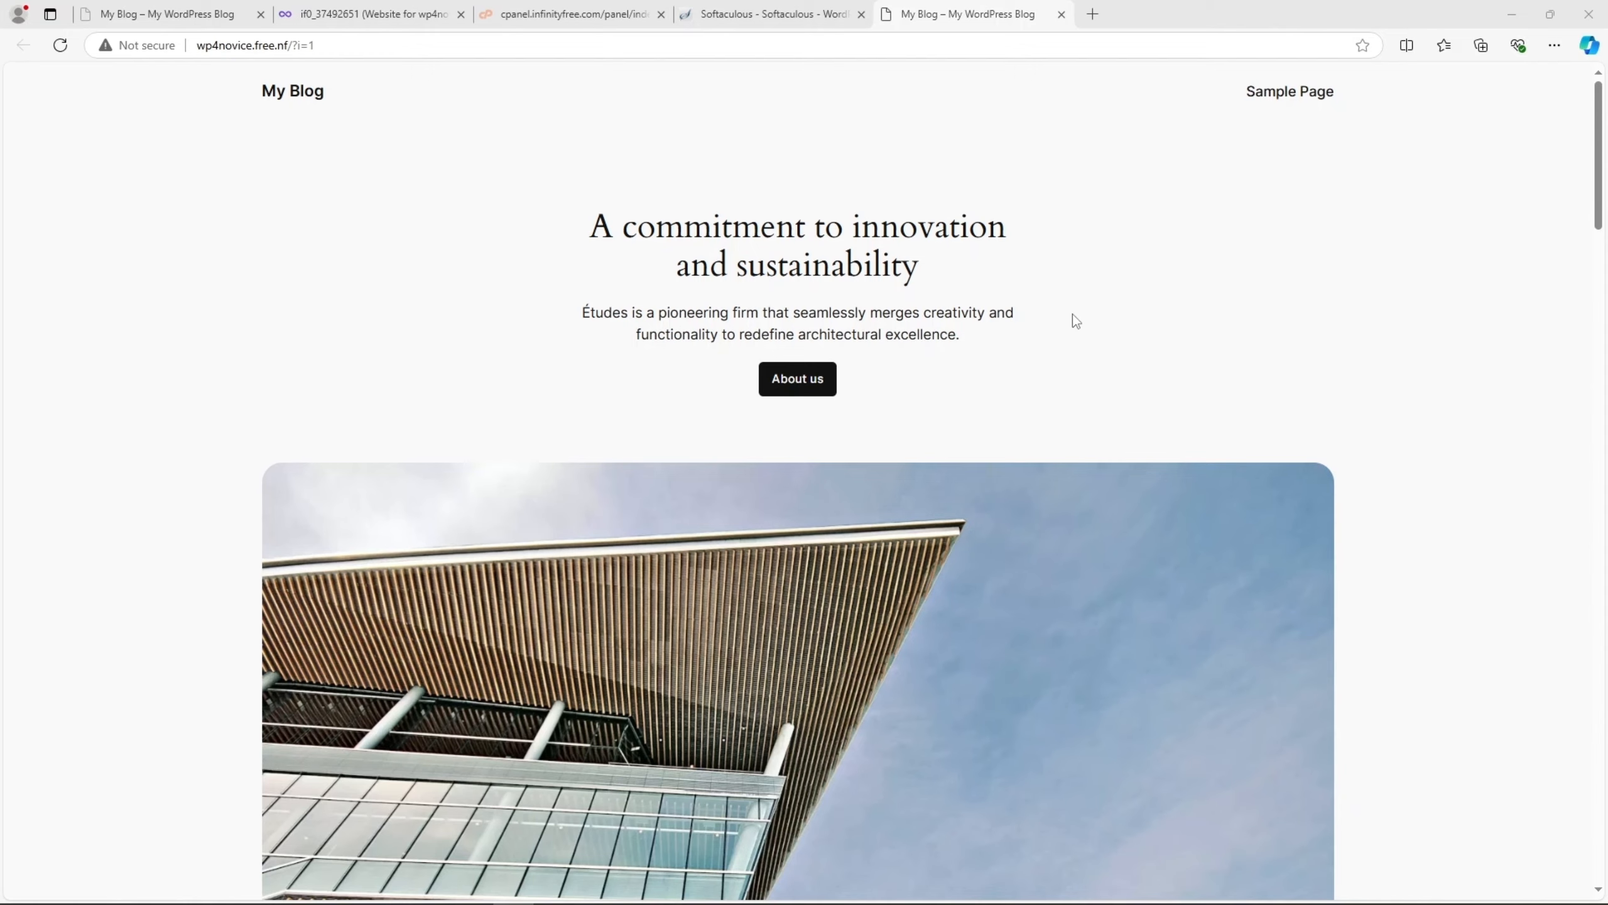
# - Look over the WordPress home page at wp4novice.free.nf and check its web address
pyautogui.scroll(-1, 493, 263)
pyautogui.scroll(1, 493, 262)
pyautogui.click(207, 45)
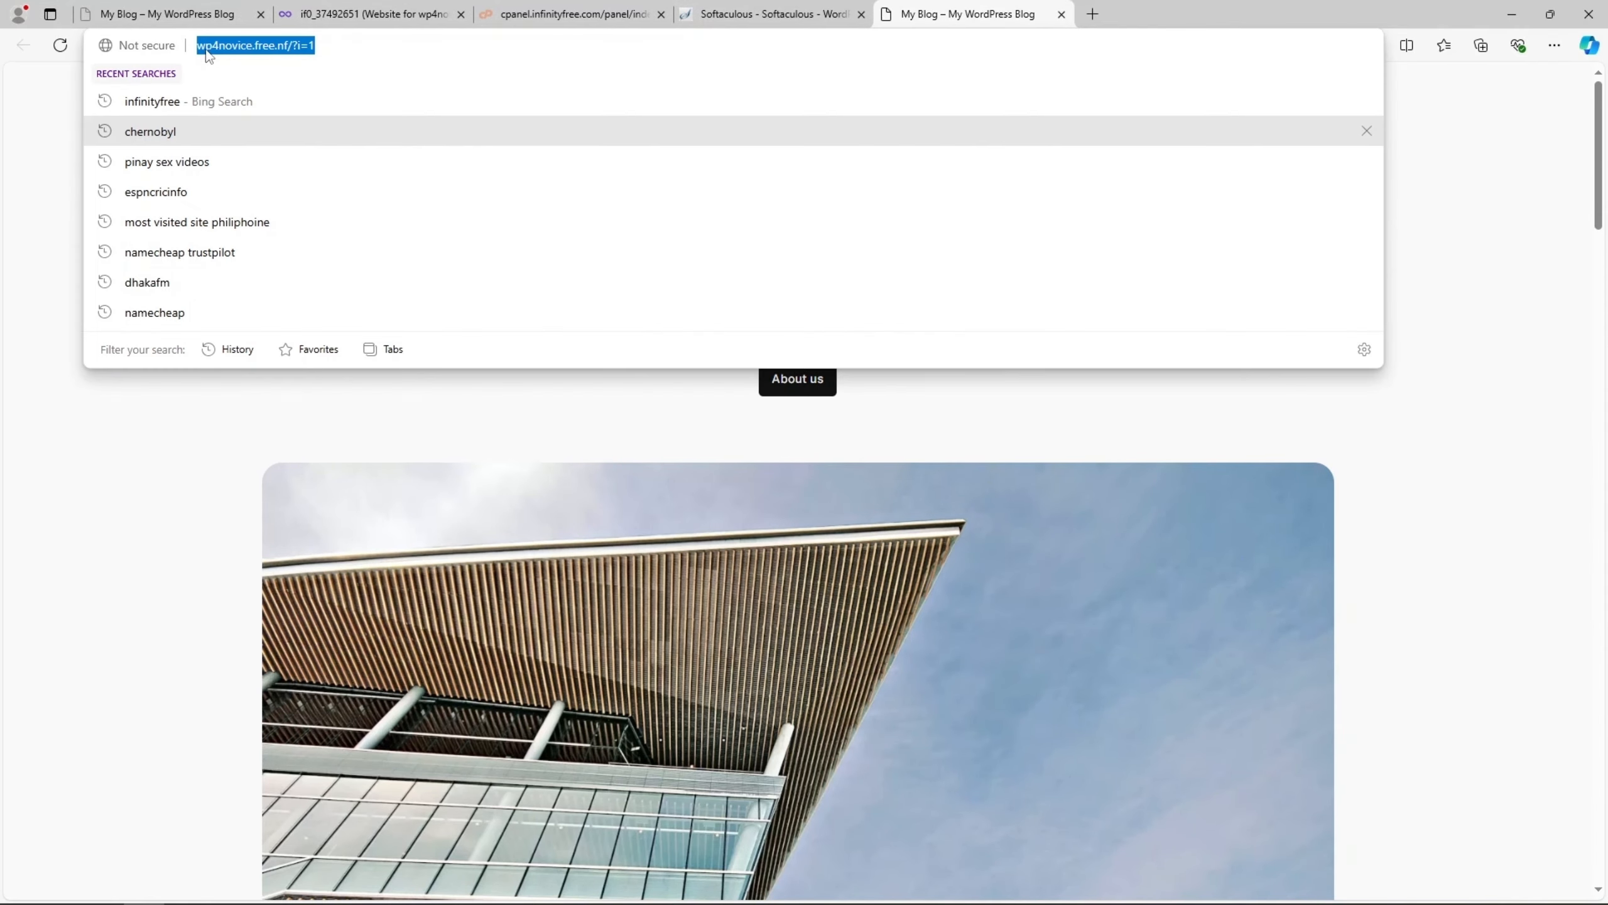
pyautogui.click(214, 46)
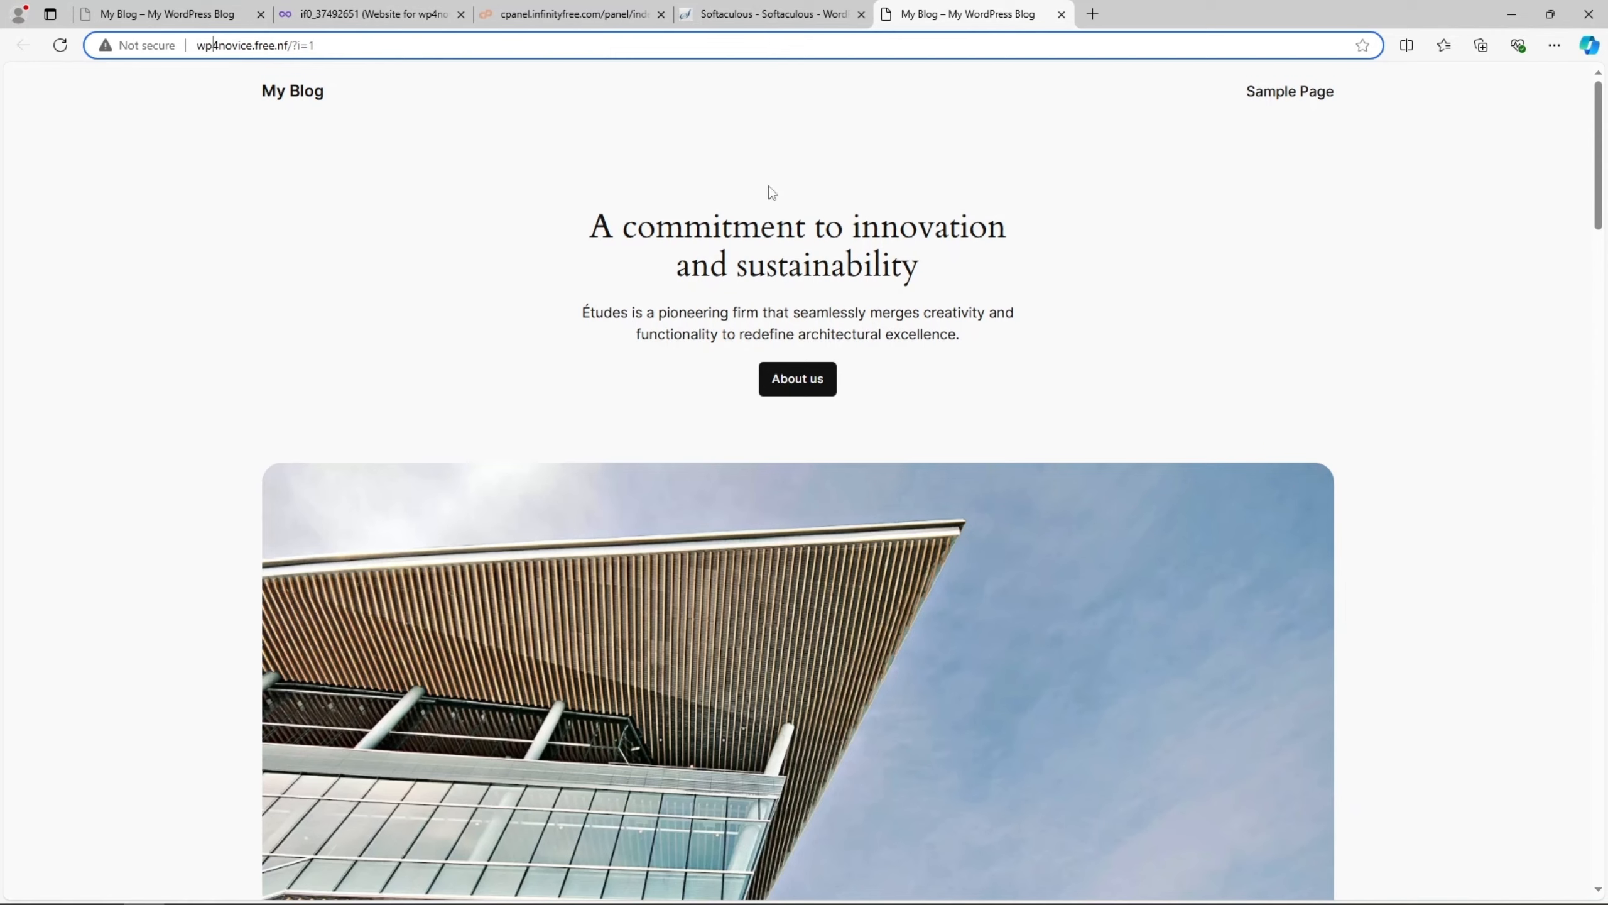
pyautogui.click(781, 13)
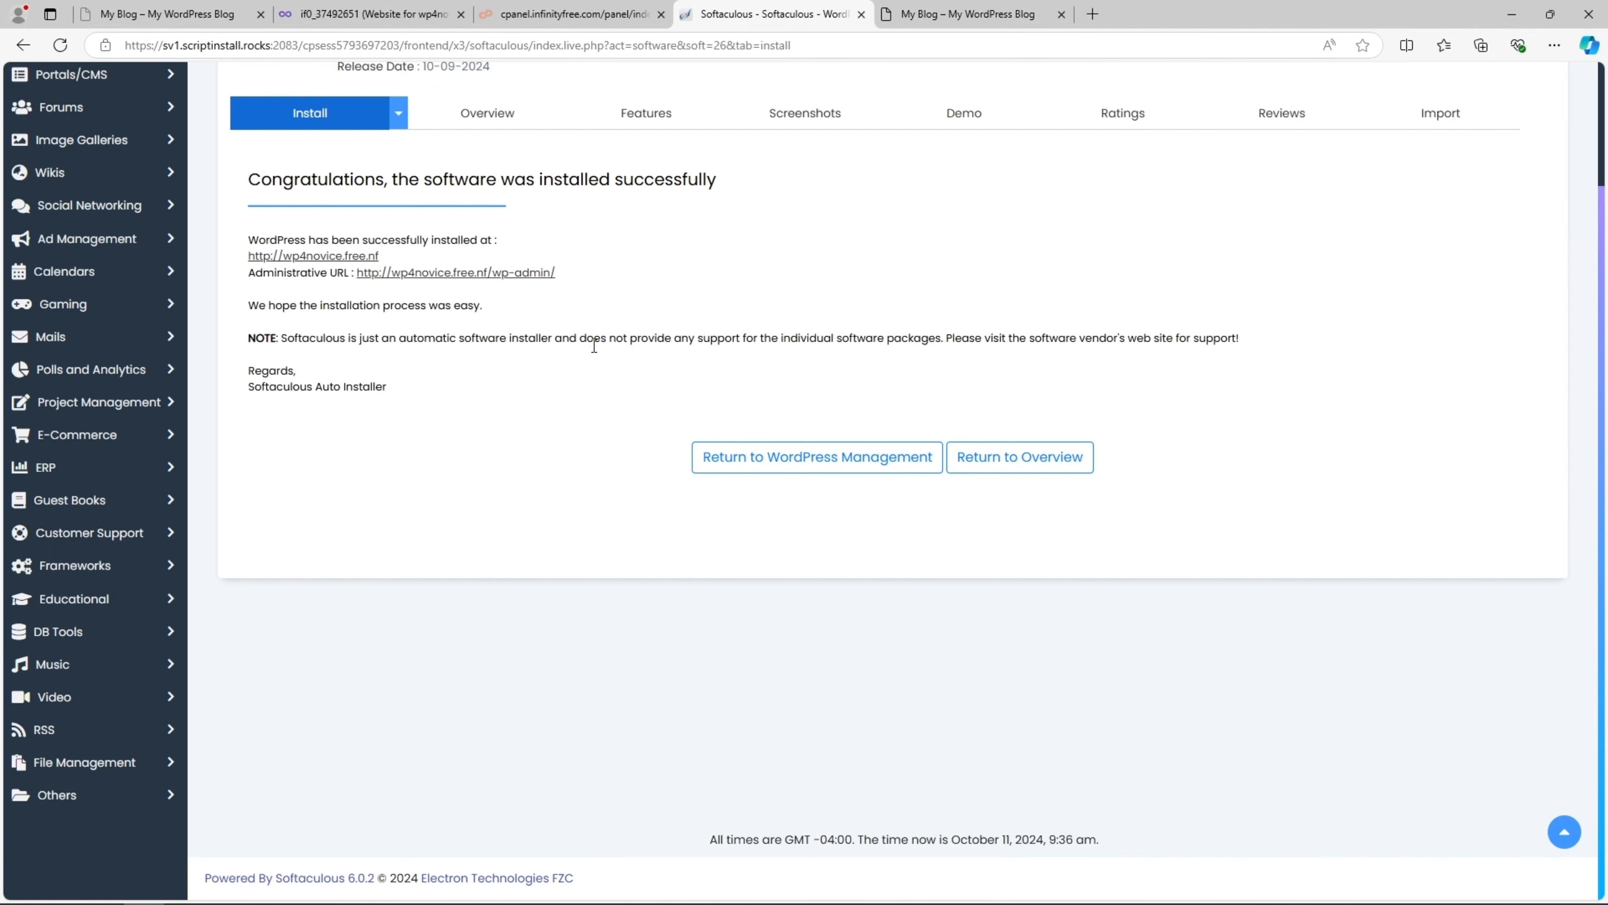
pyautogui.scroll(3, 595, 355)
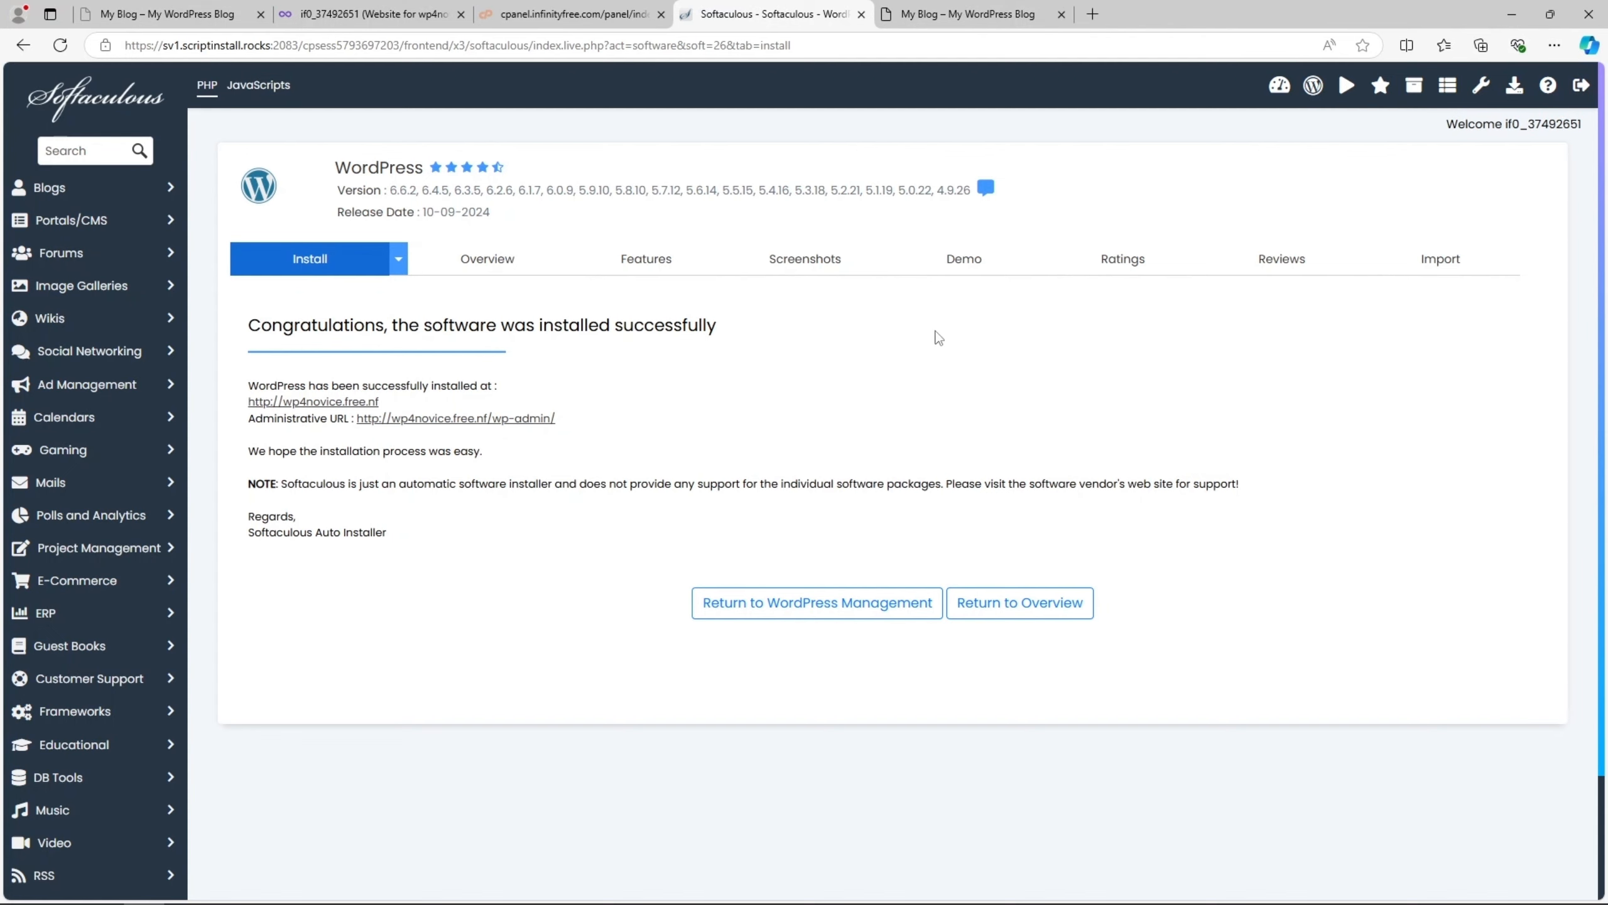
pyautogui.click(930, 3)
pyautogui.click(761, 3)
pyautogui.click(1423, 92)
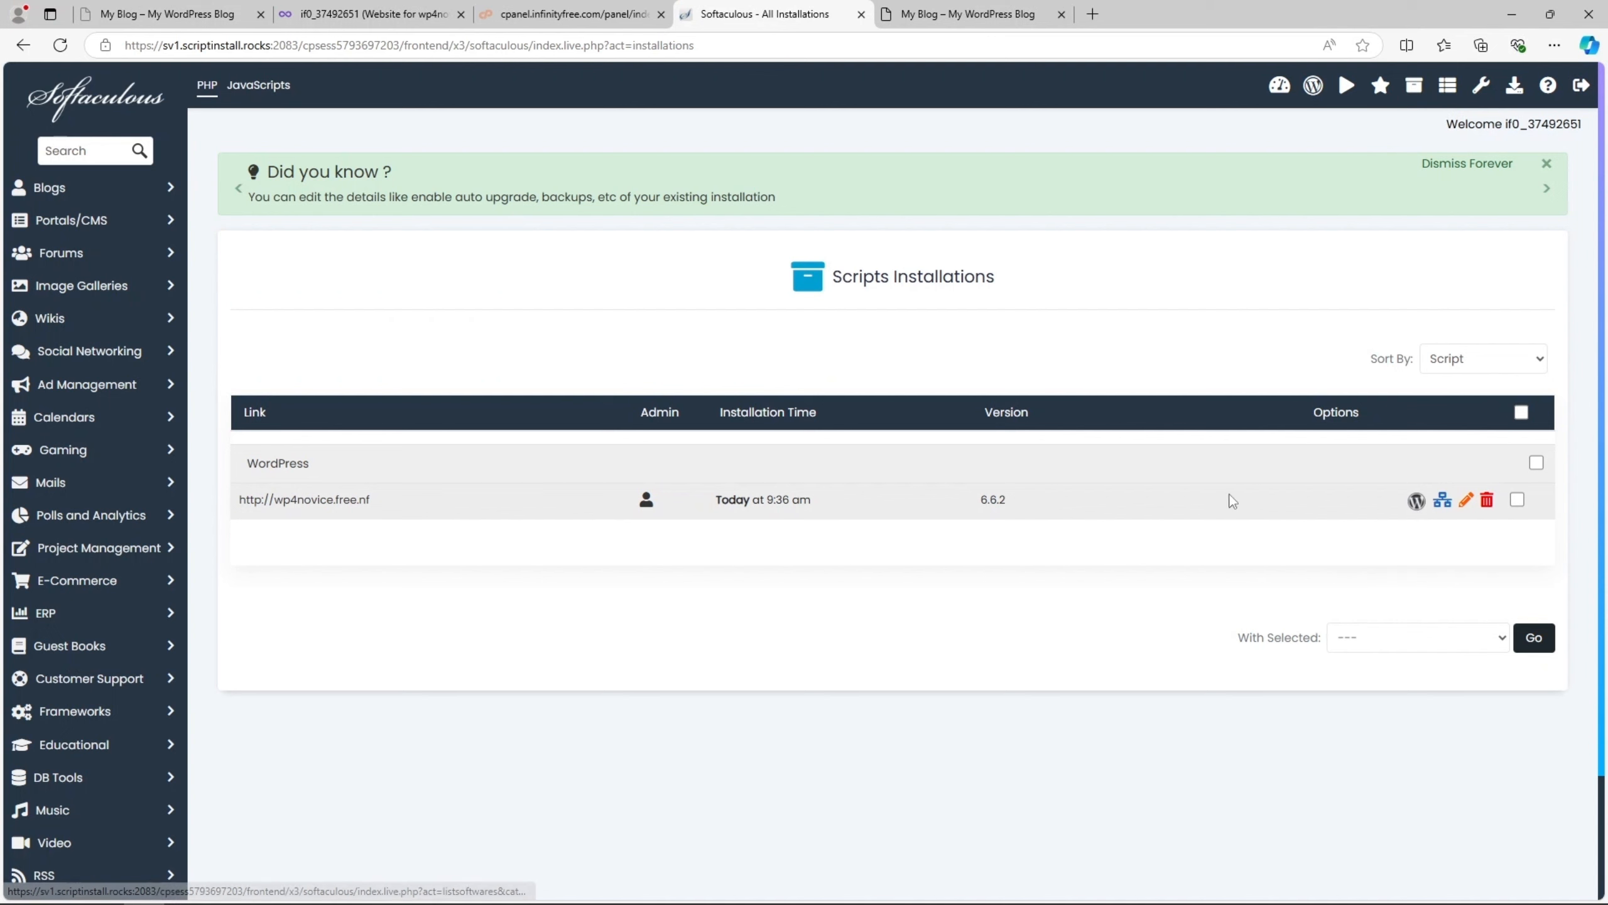
pyautogui.click(1404, 504)
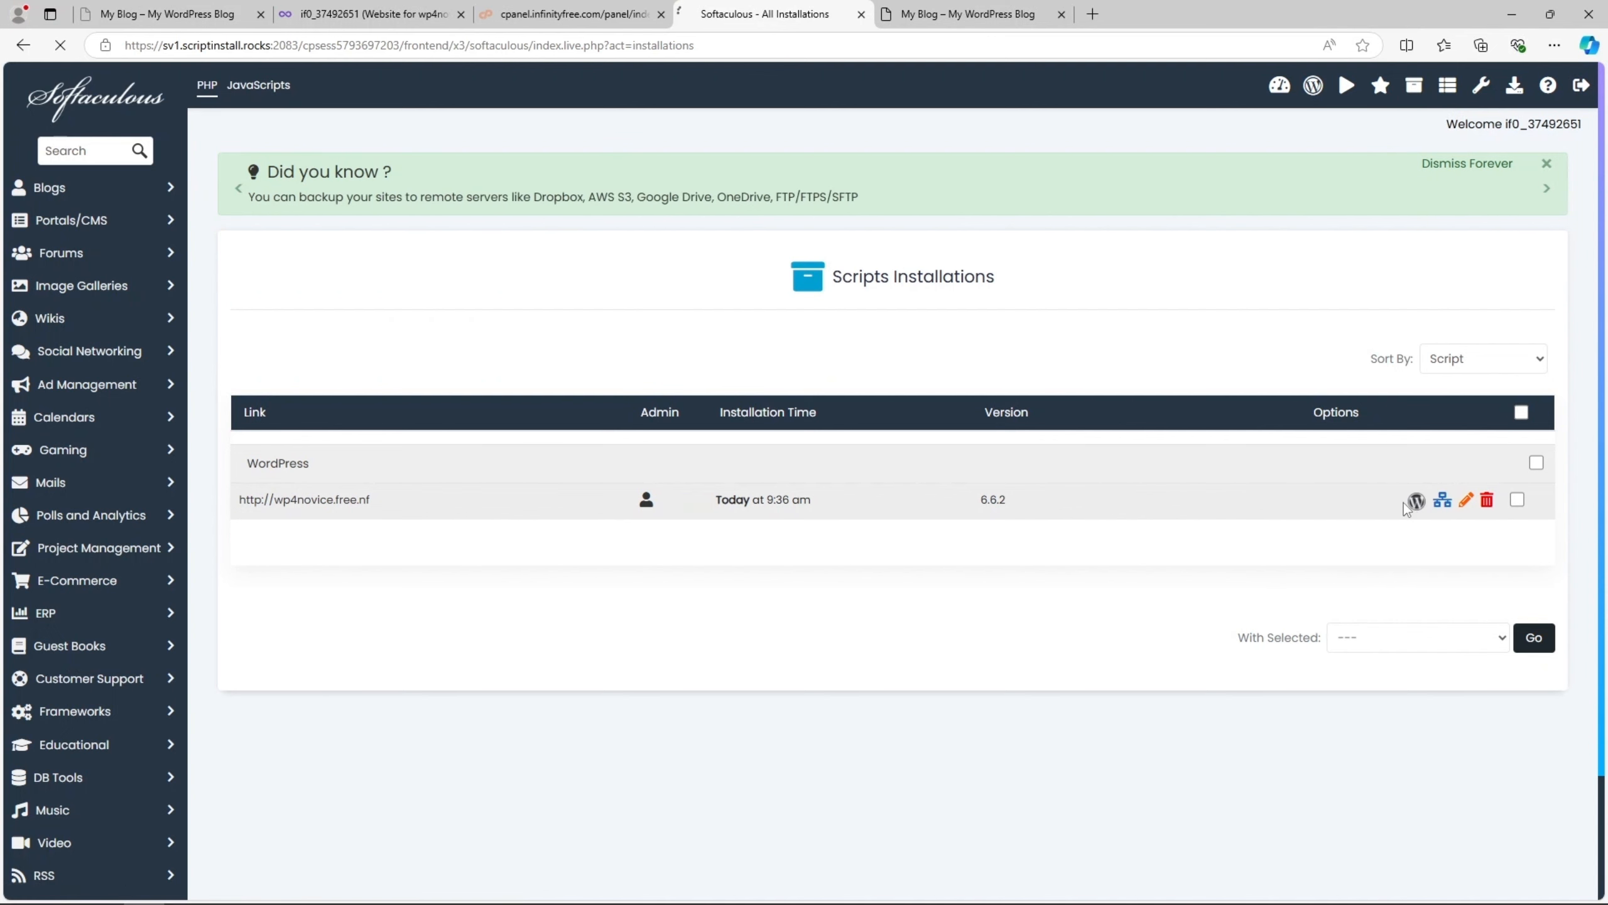
pyautogui.scroll(-2, 914, 501)
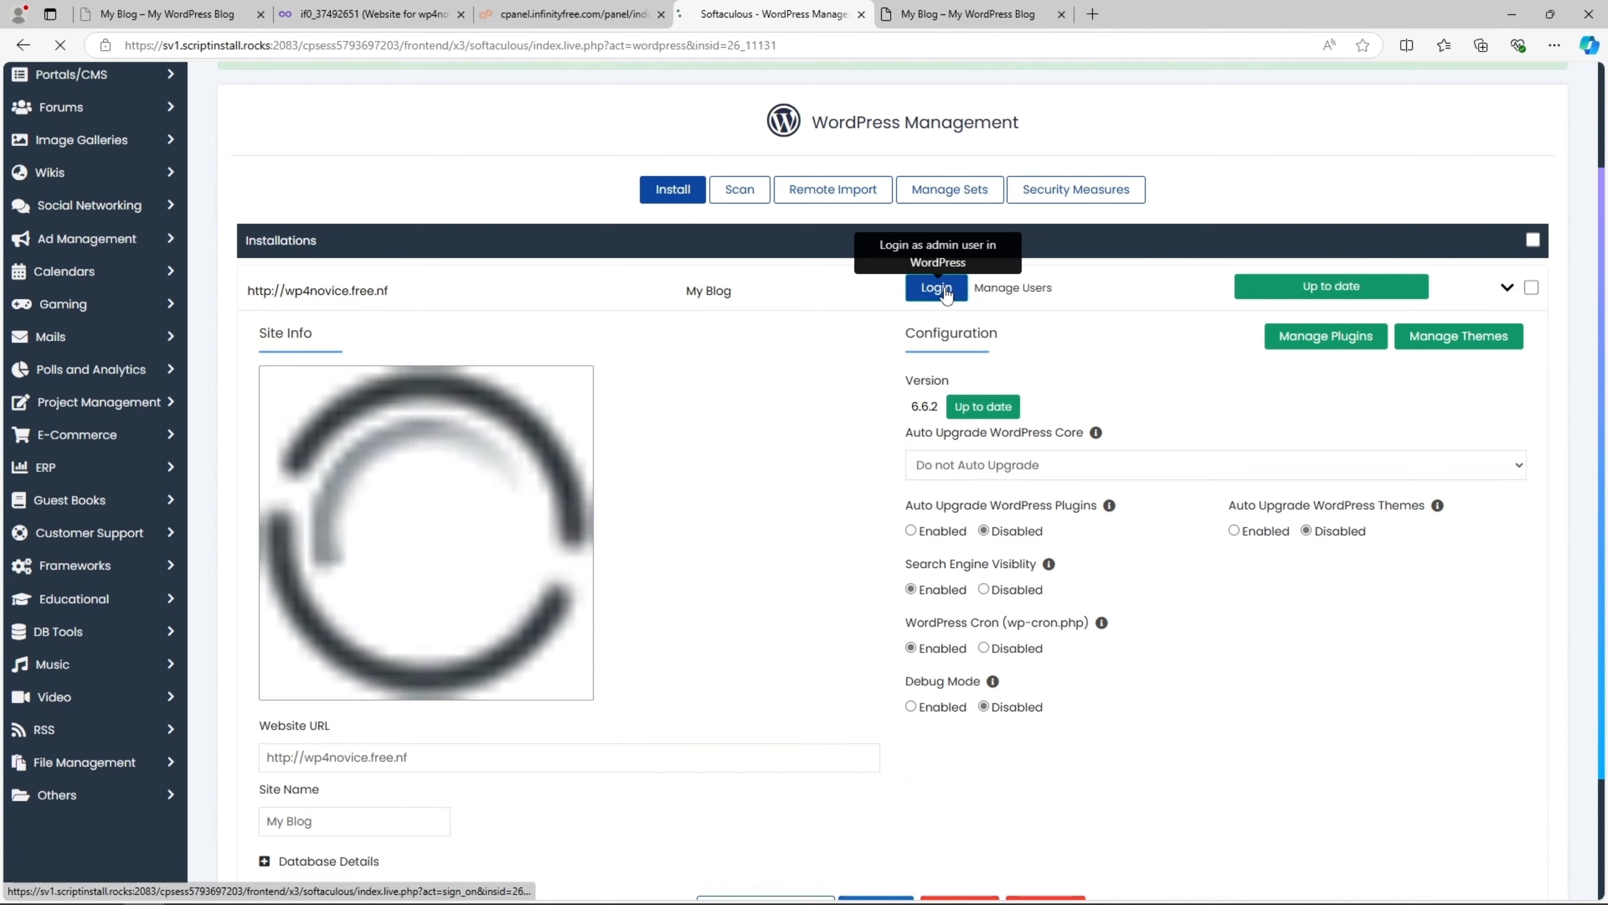
pyautogui.click(937, 288)
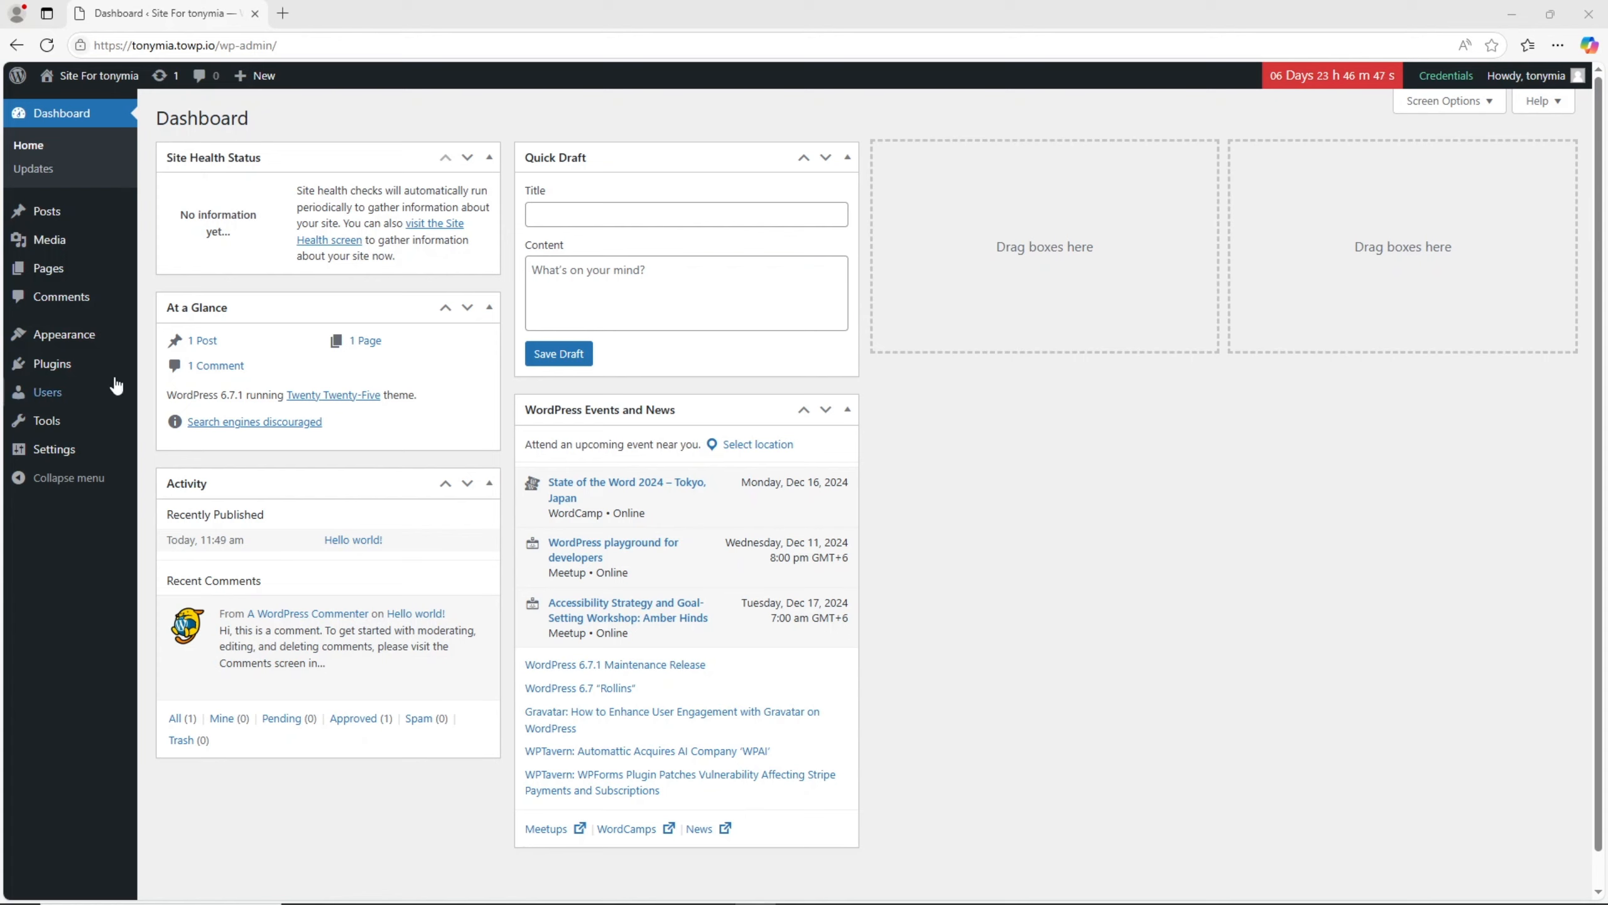
# - Add the Astra theme from the popular WordPress themes, installing and activating it
pyautogui.moveTo(98, 337)
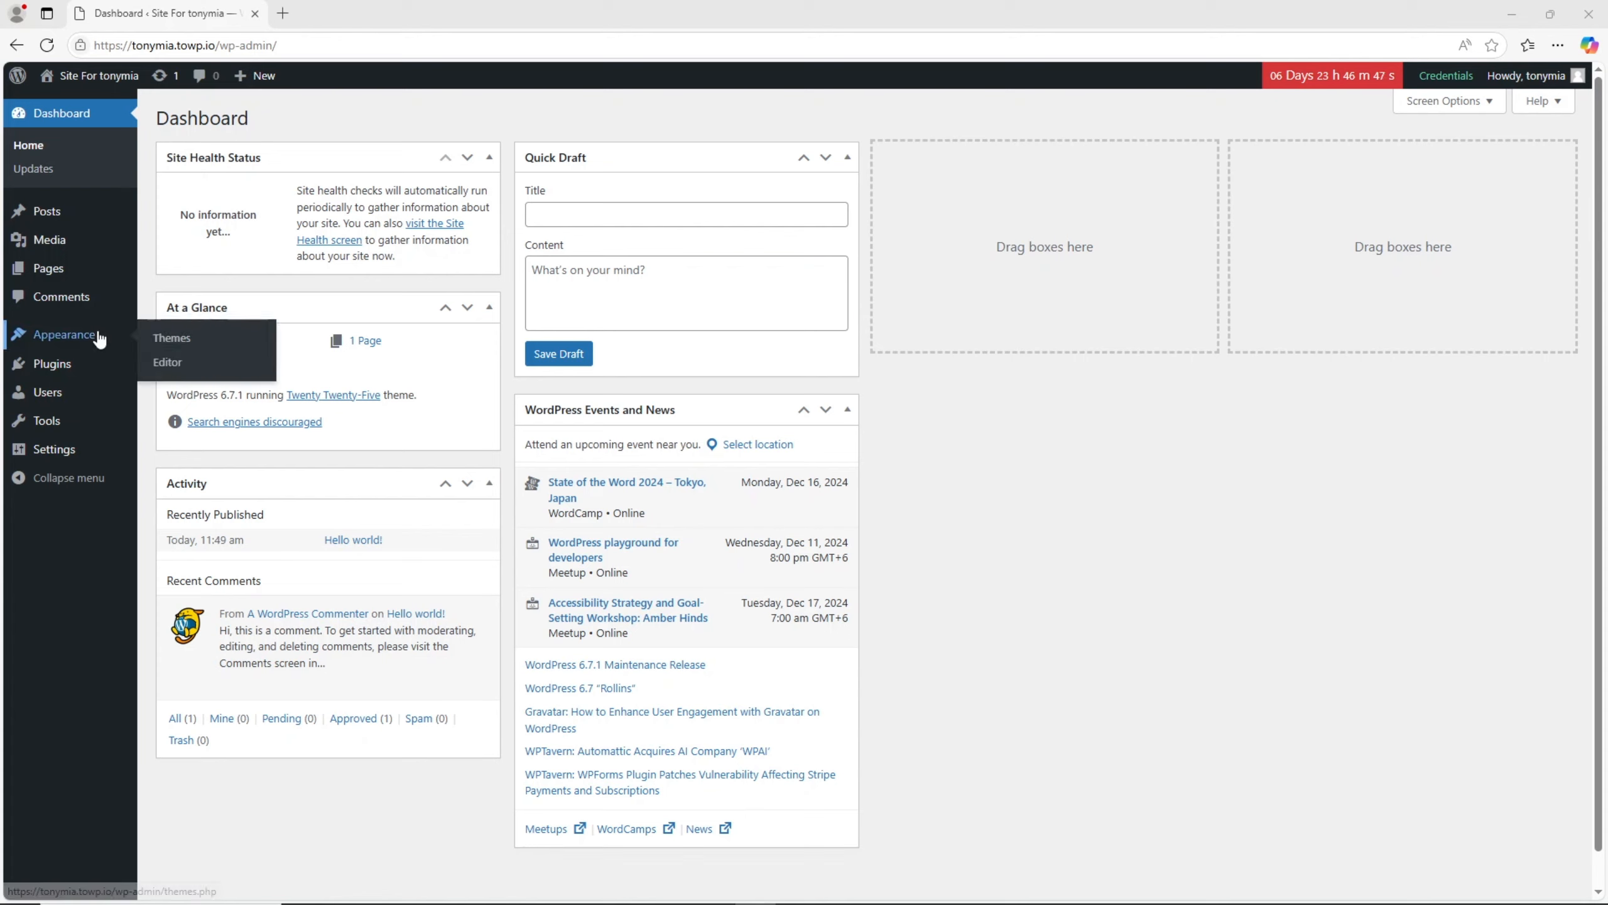
pyautogui.click(157, 337)
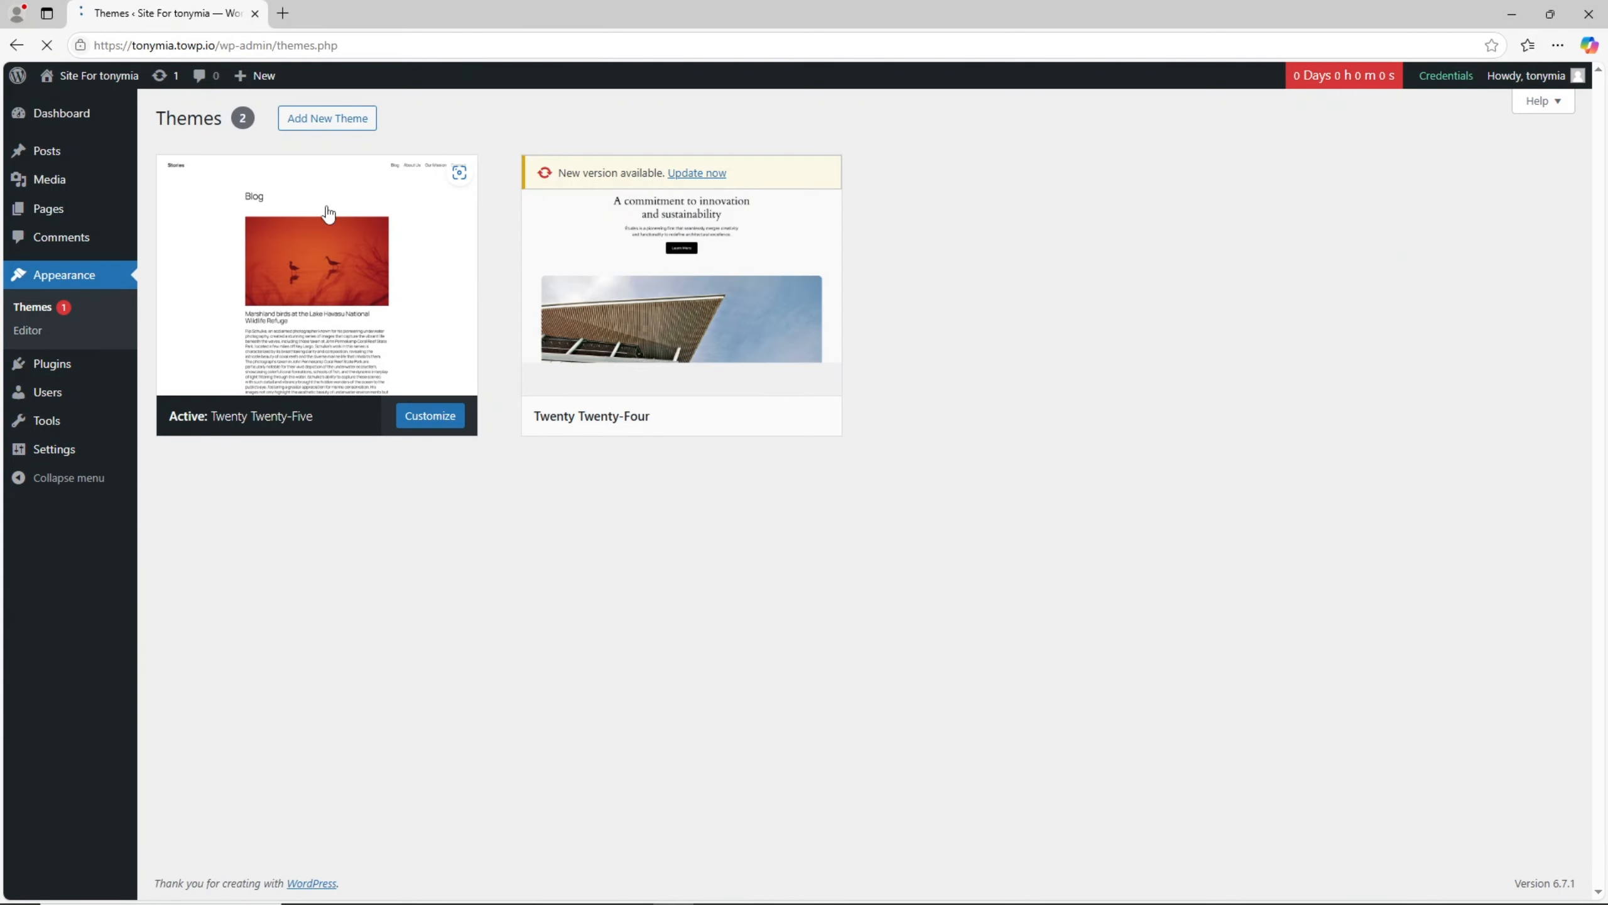
pyautogui.click(347, 130)
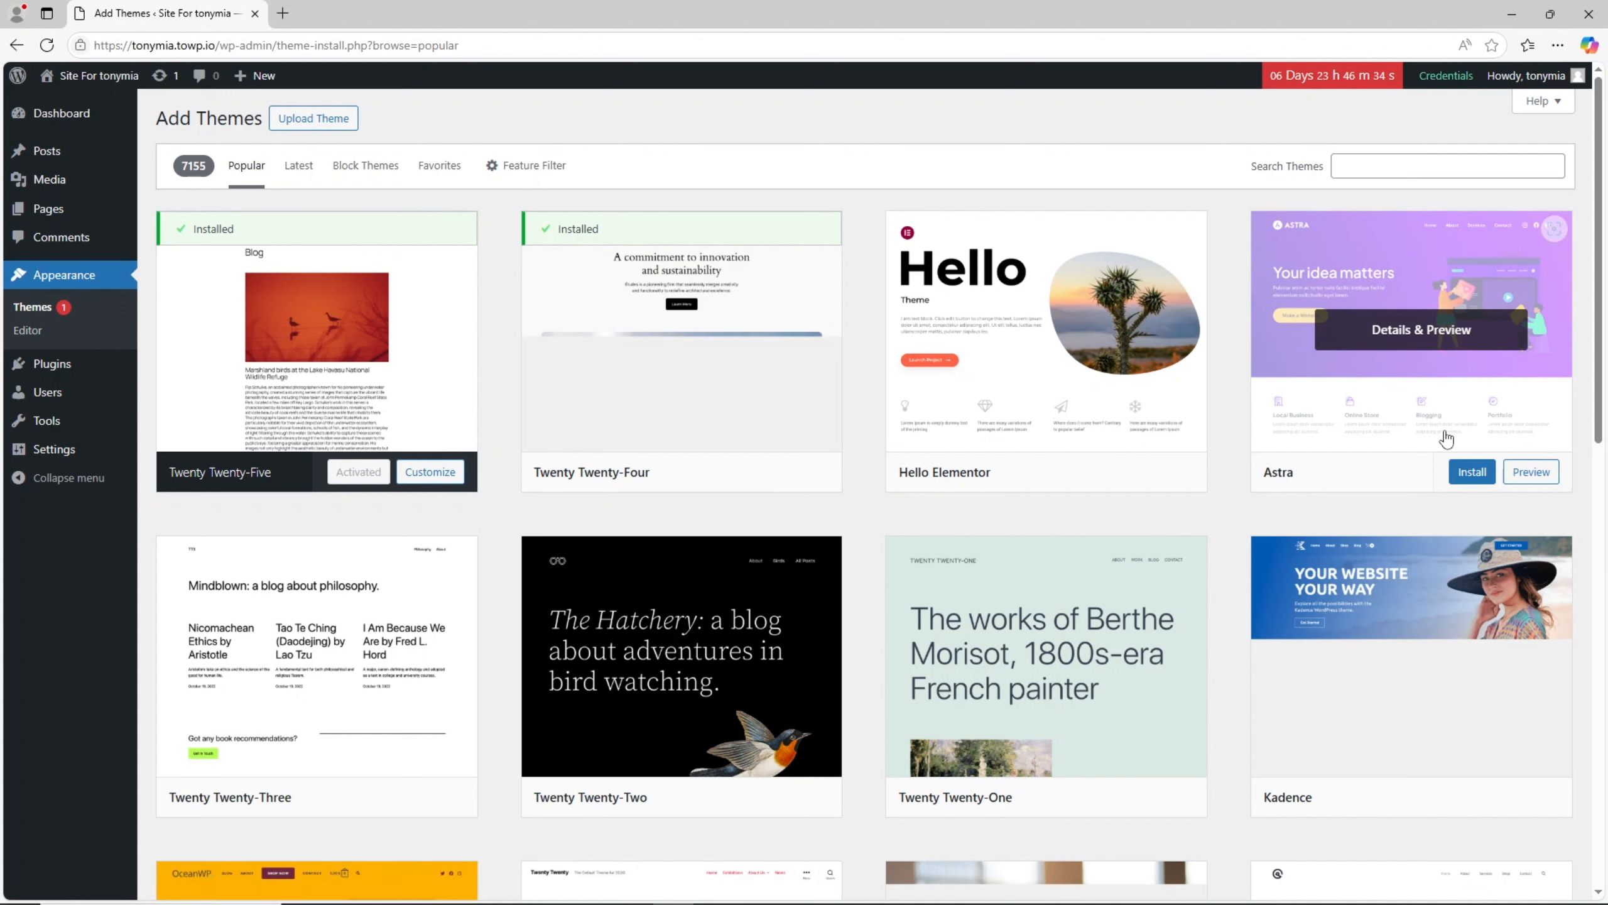
pyautogui.click(1472, 472)
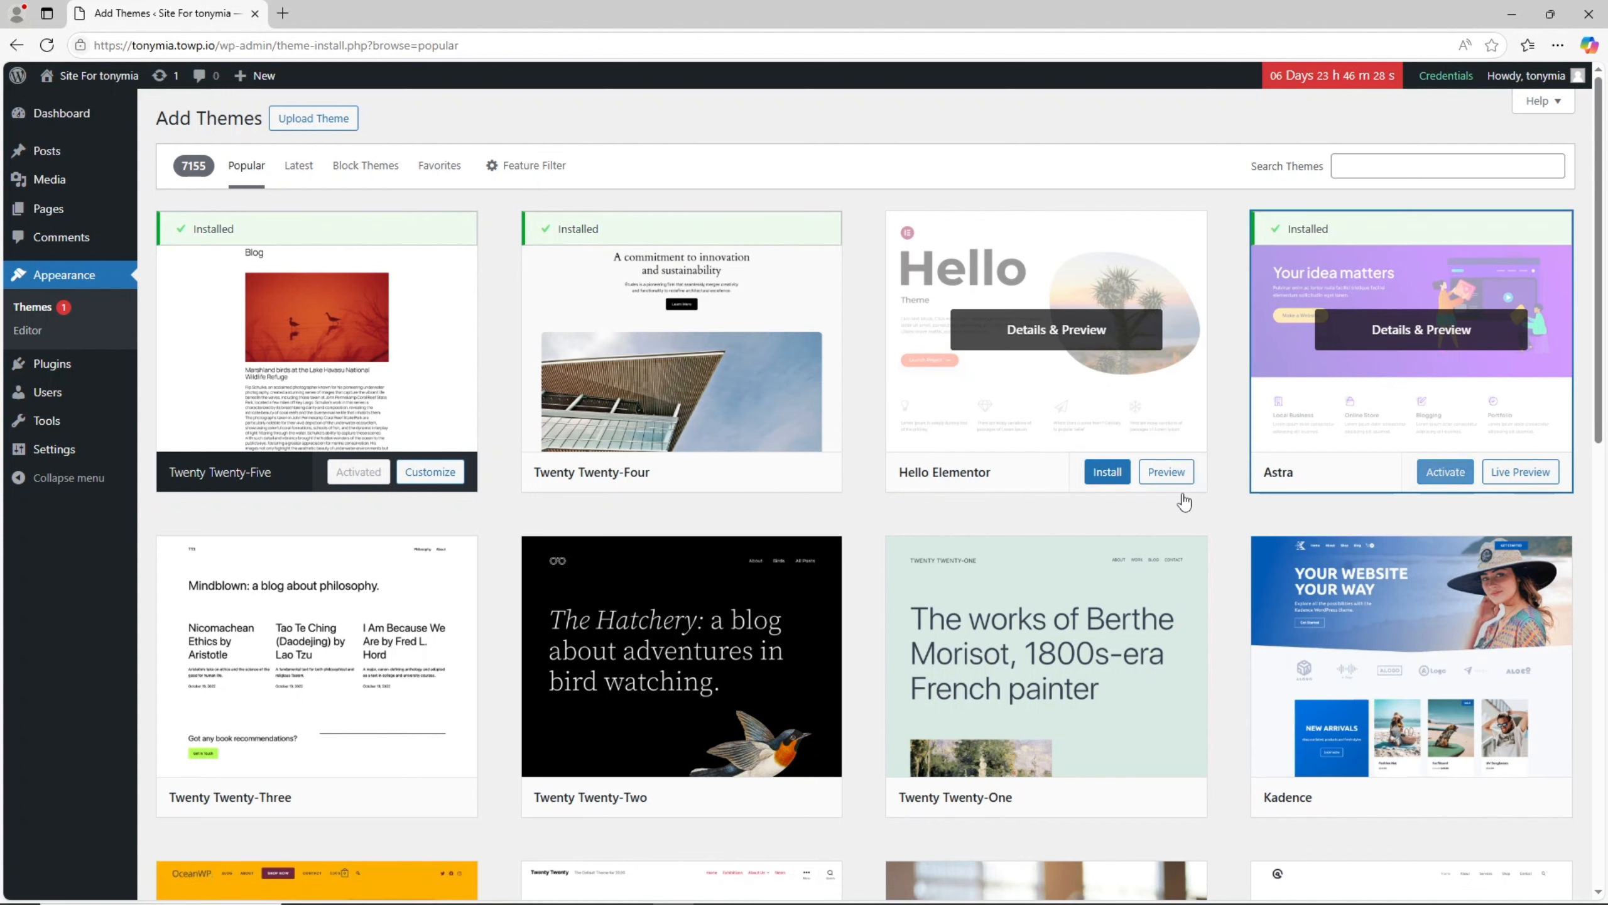
pyautogui.click(1444, 472)
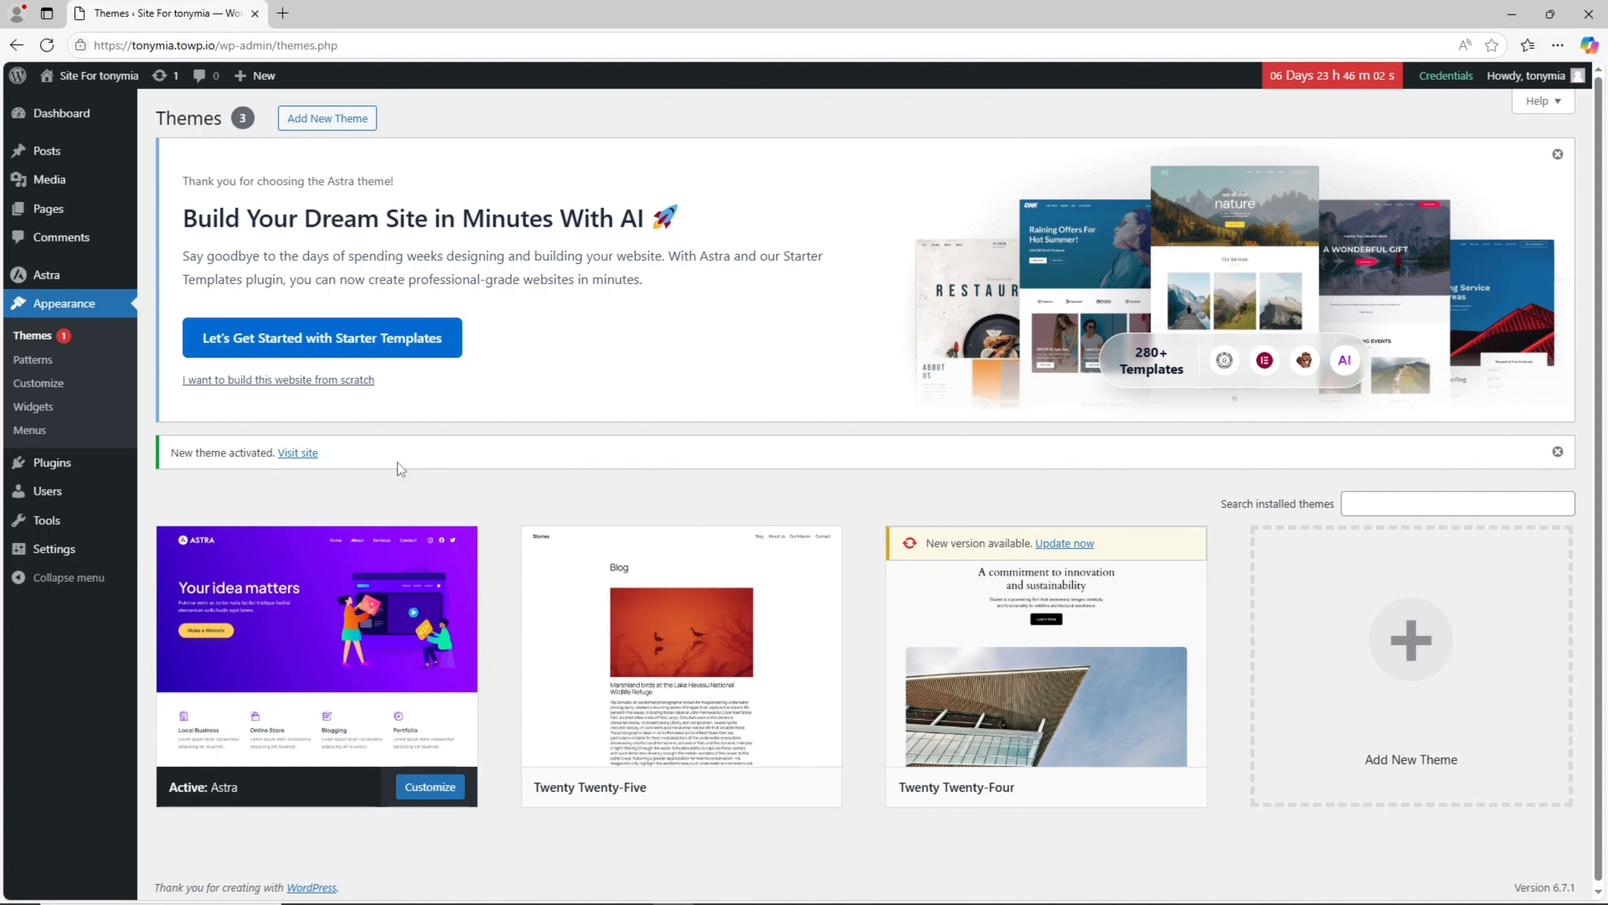
# - Get started with Astra's Starter Templates, building with Classic Starter Templates and the Block Editor page builder
pyautogui.click(336, 351)
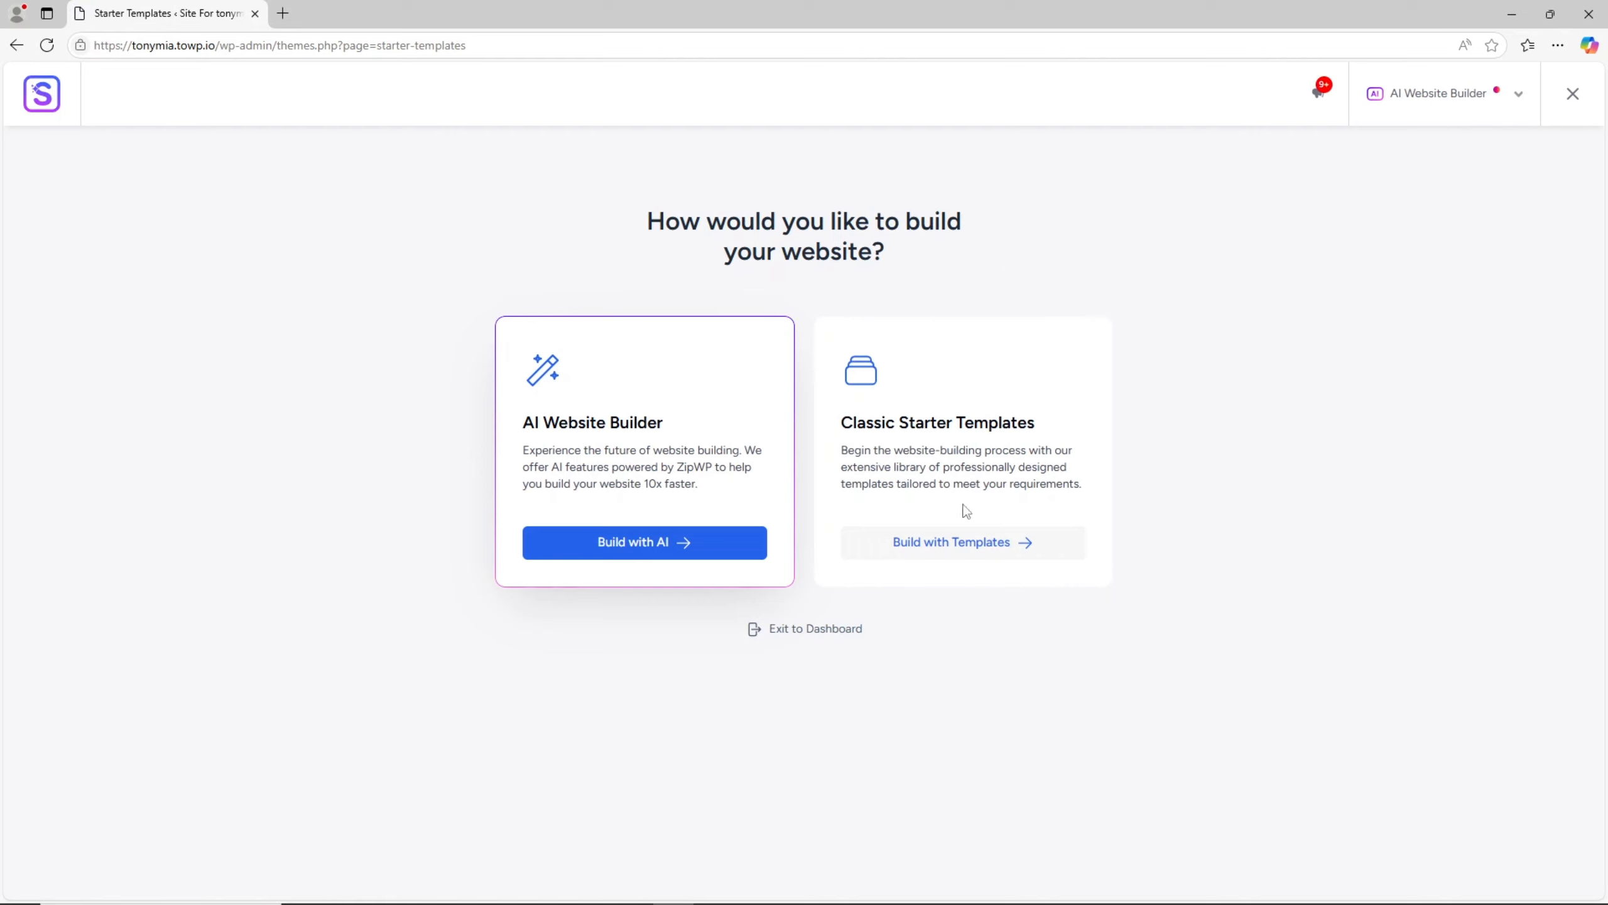
pyautogui.click(959, 543)
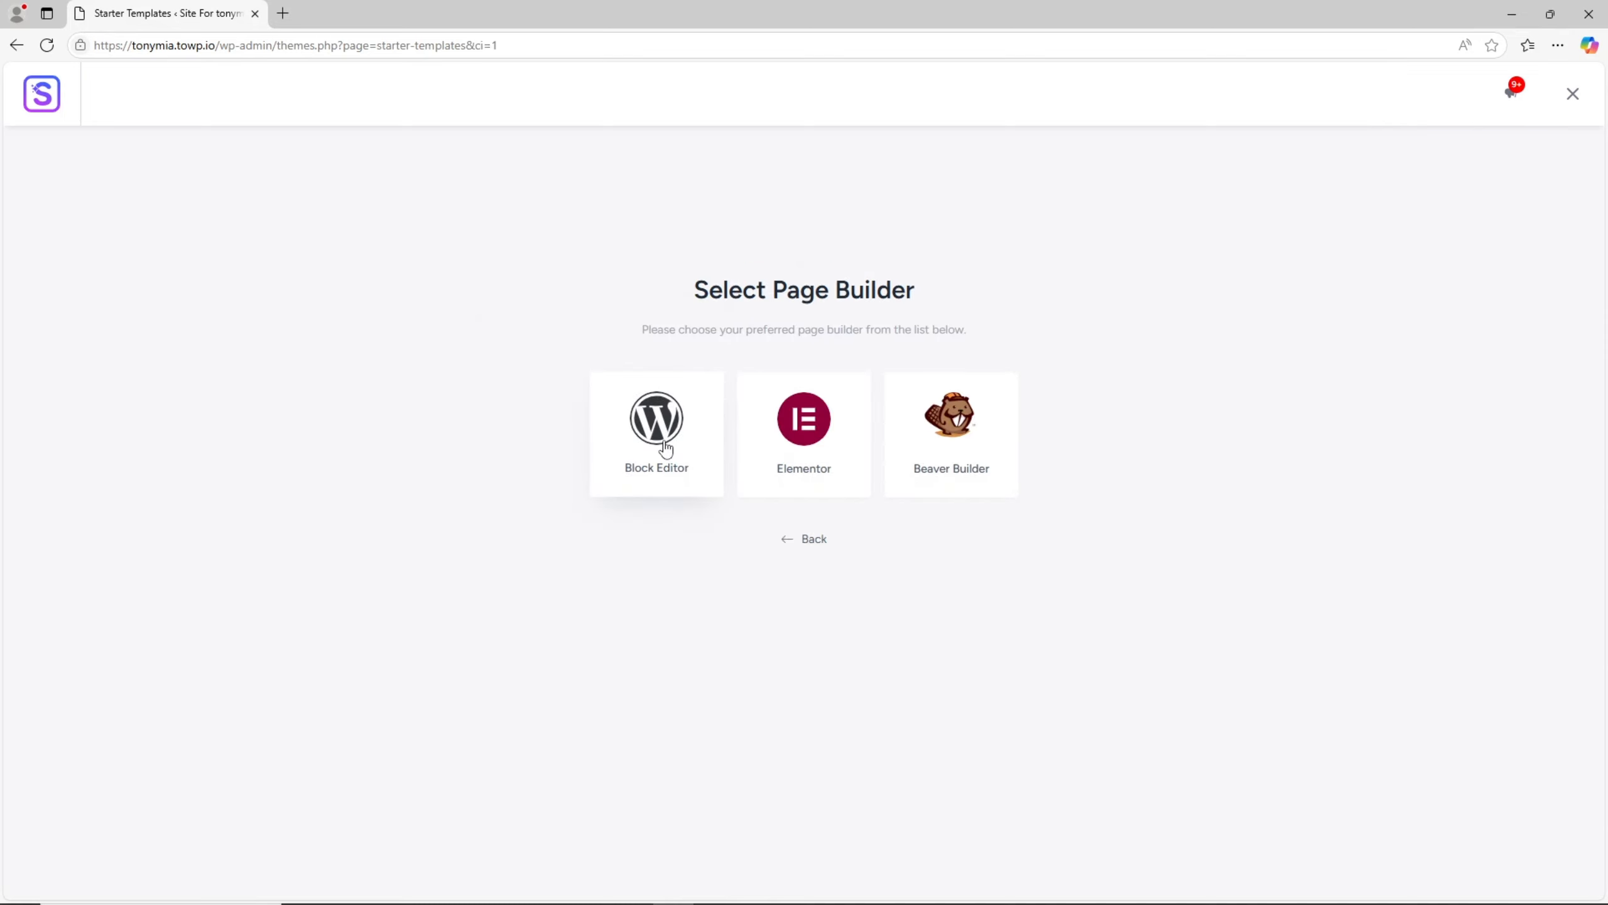
pyautogui.click(604, 456)
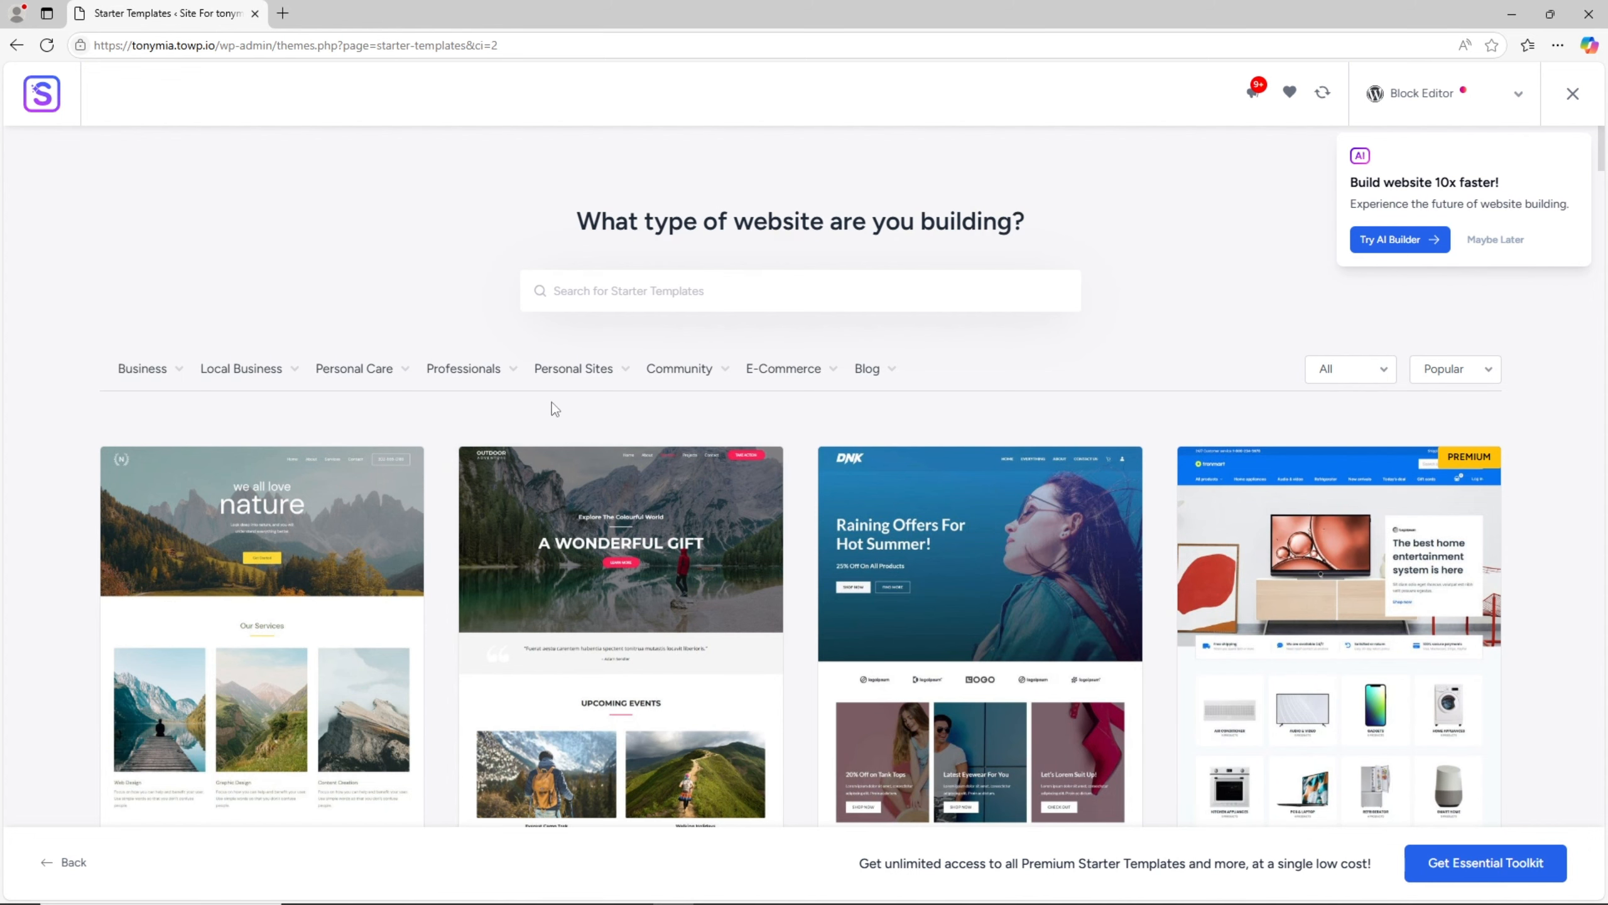
# - Filter the starter templates to Portfolio & CV under Personal Sites and select the Personal Portfolio template
pyautogui.moveTo(586, 372)
pyautogui.moveTo(586, 373); pyautogui.dragTo(586, 415)
pyautogui.click(574, 444)
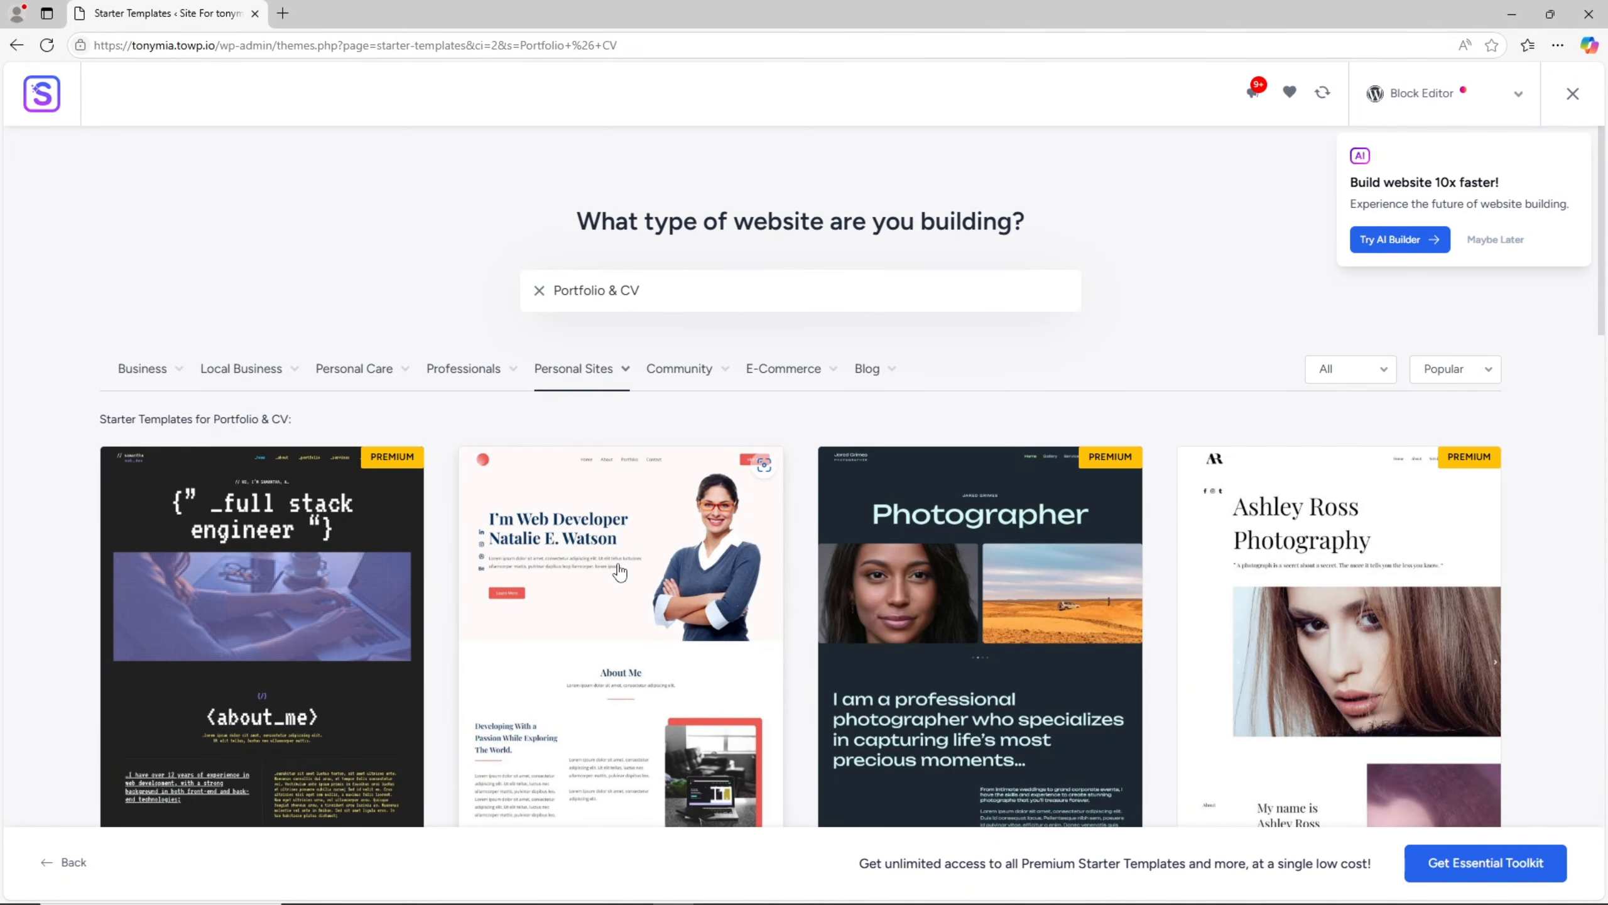
pyautogui.scroll(-5, 620, 572)
pyautogui.scroll(3, 624, 557)
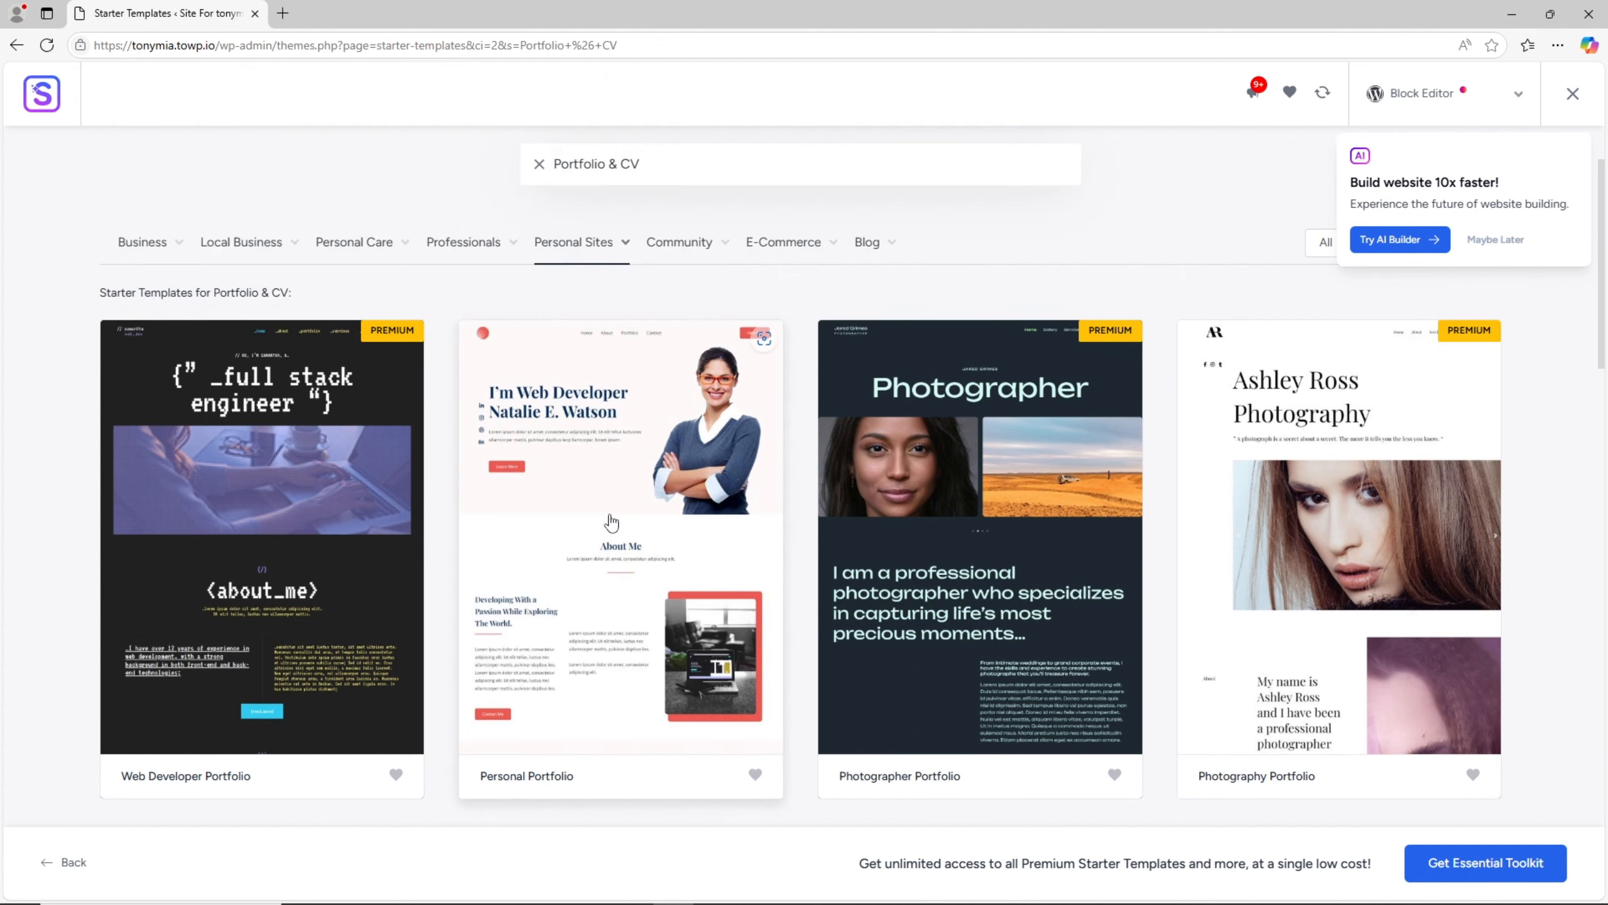
pyautogui.click(609, 504)
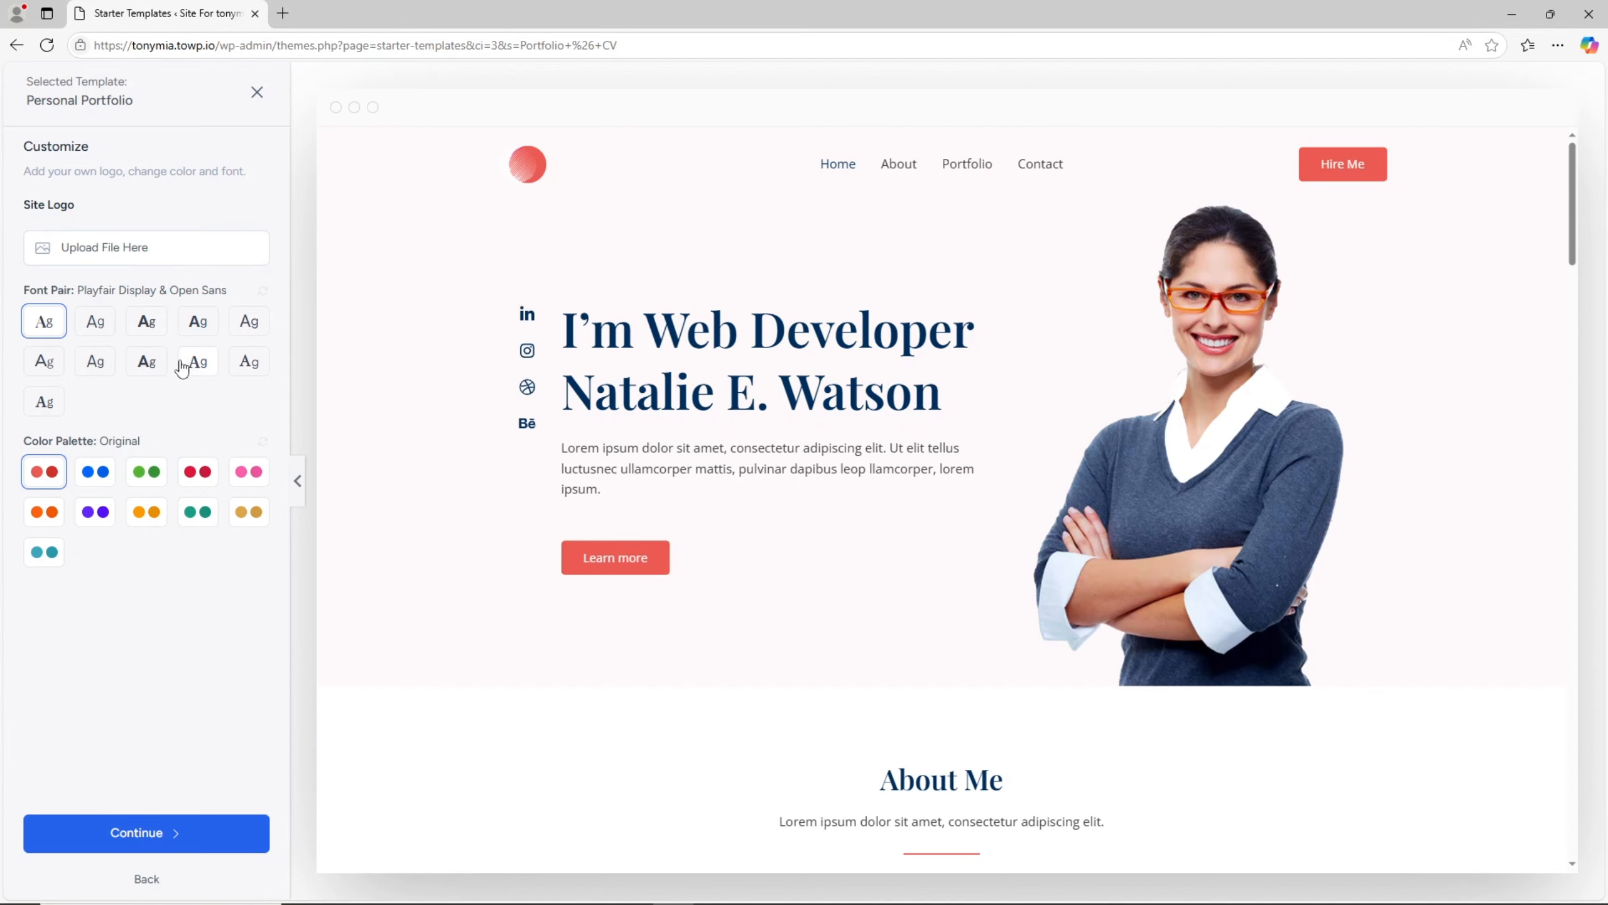
# - Apply the green Style 2 color palette to the Personal Portfolio template, review the preview and continue to feature selection
pyautogui.click(154, 482)
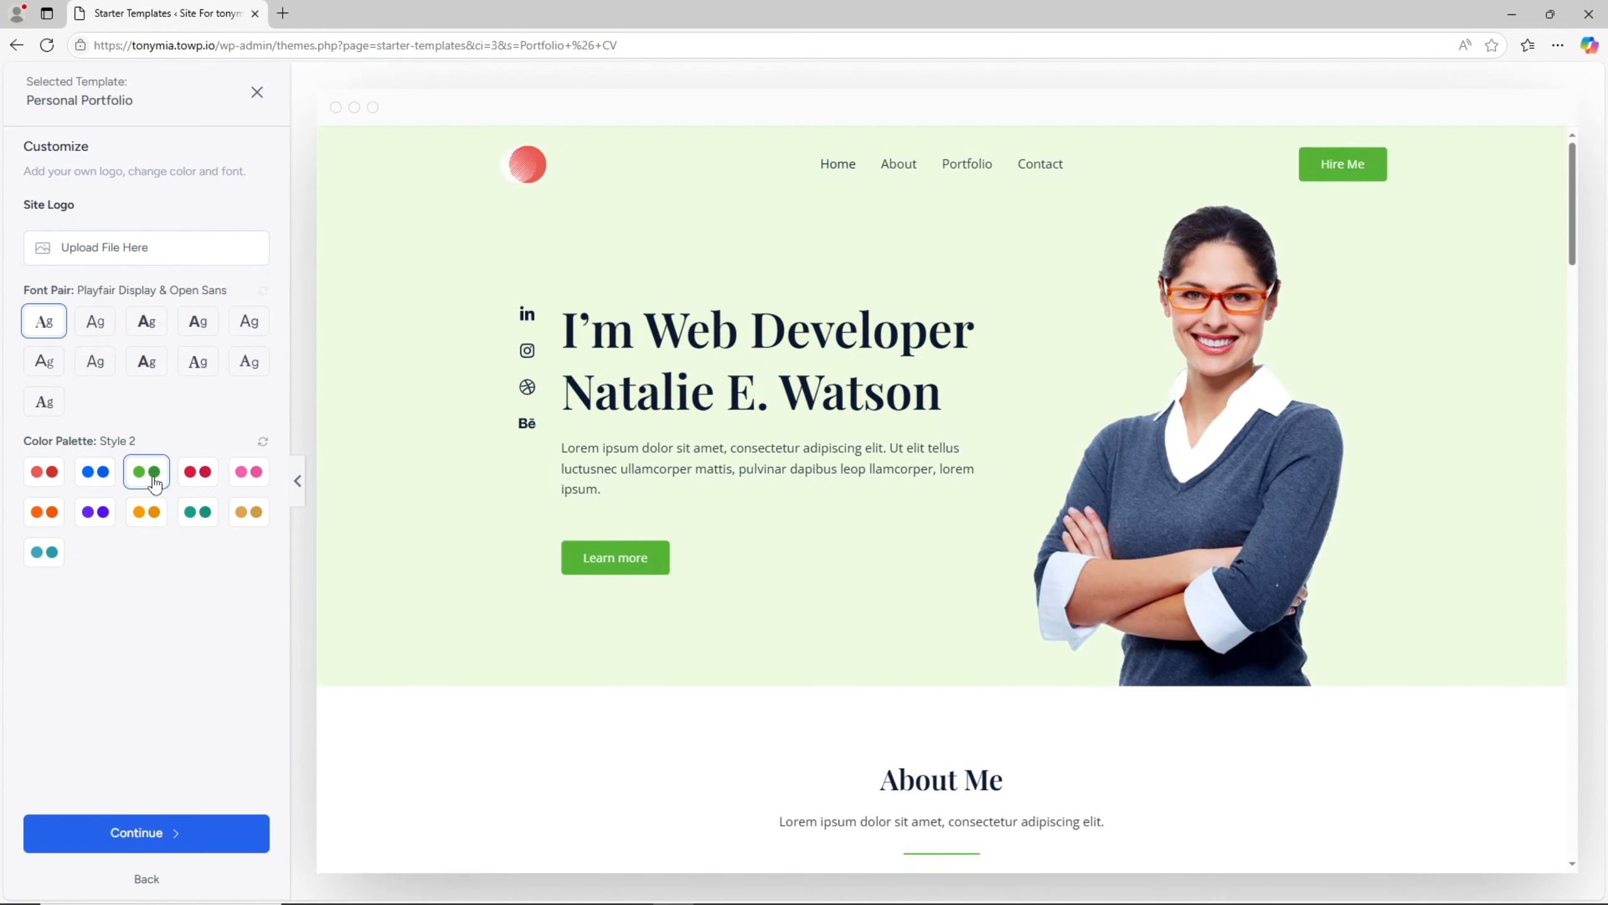
pyautogui.scroll(-6, 778, 526)
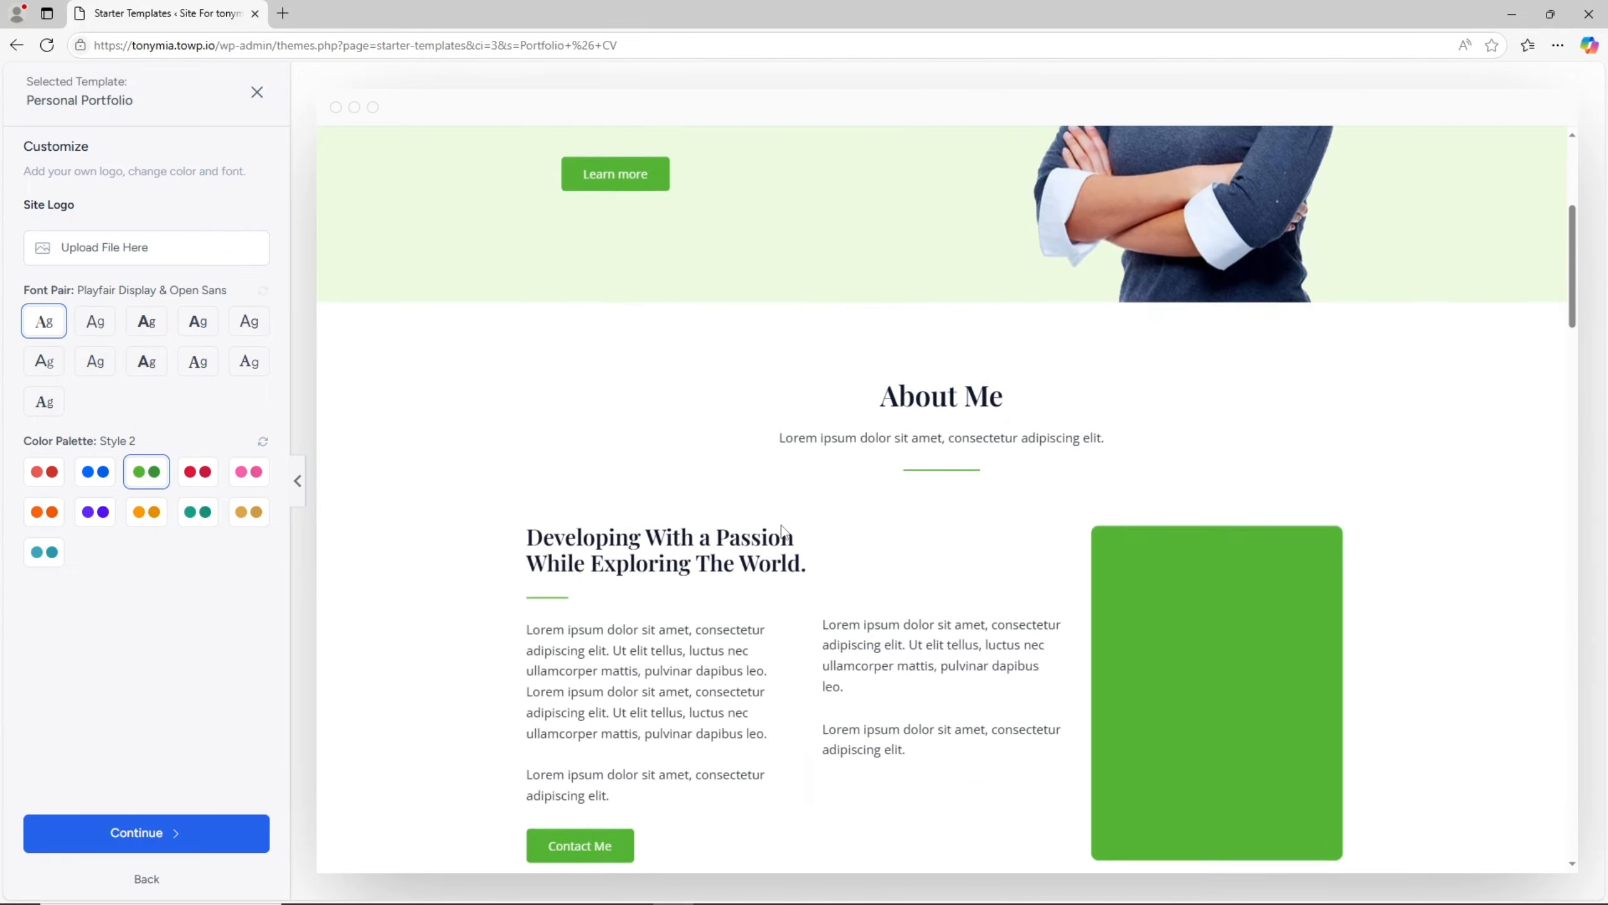
pyautogui.scroll(-18, 784, 531)
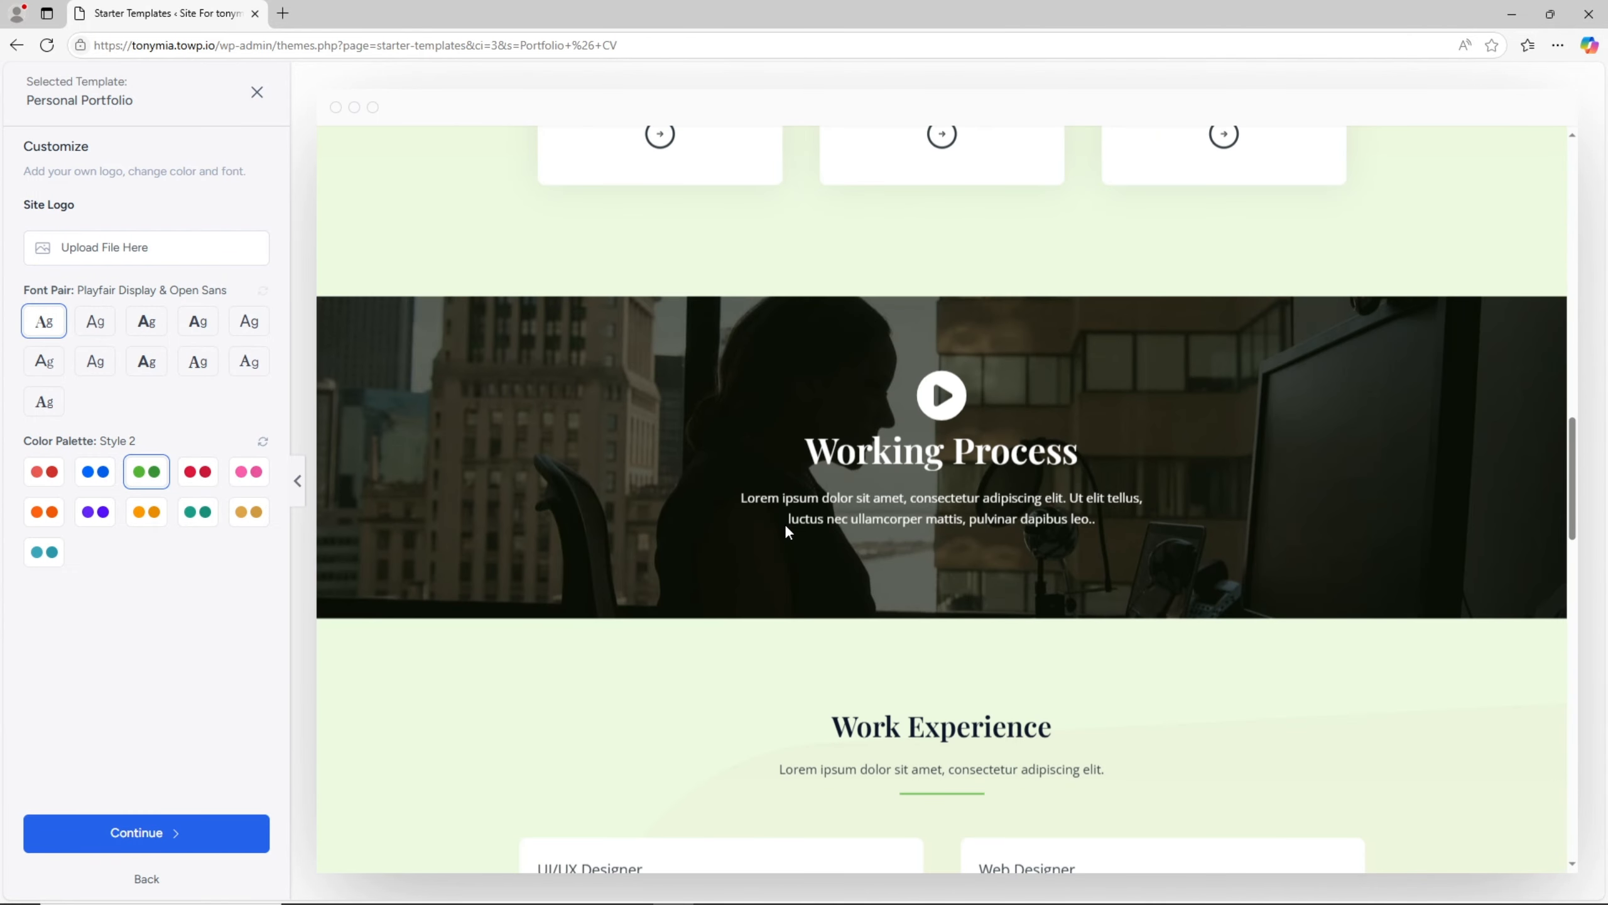
pyautogui.scroll(-8, 785, 531)
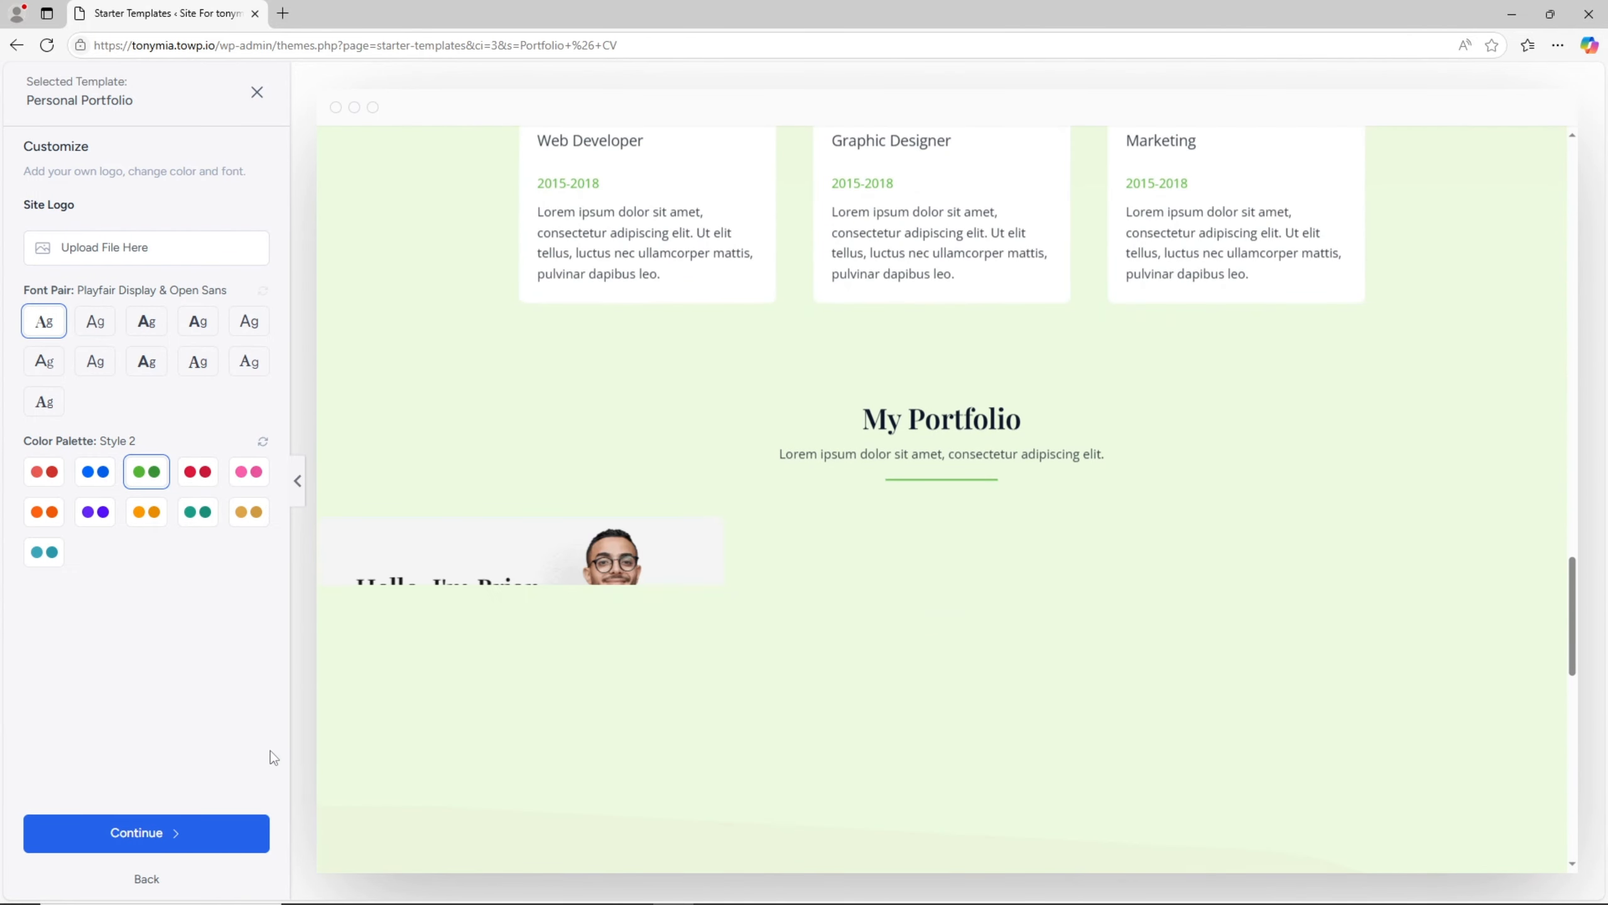
pyautogui.click(196, 840)
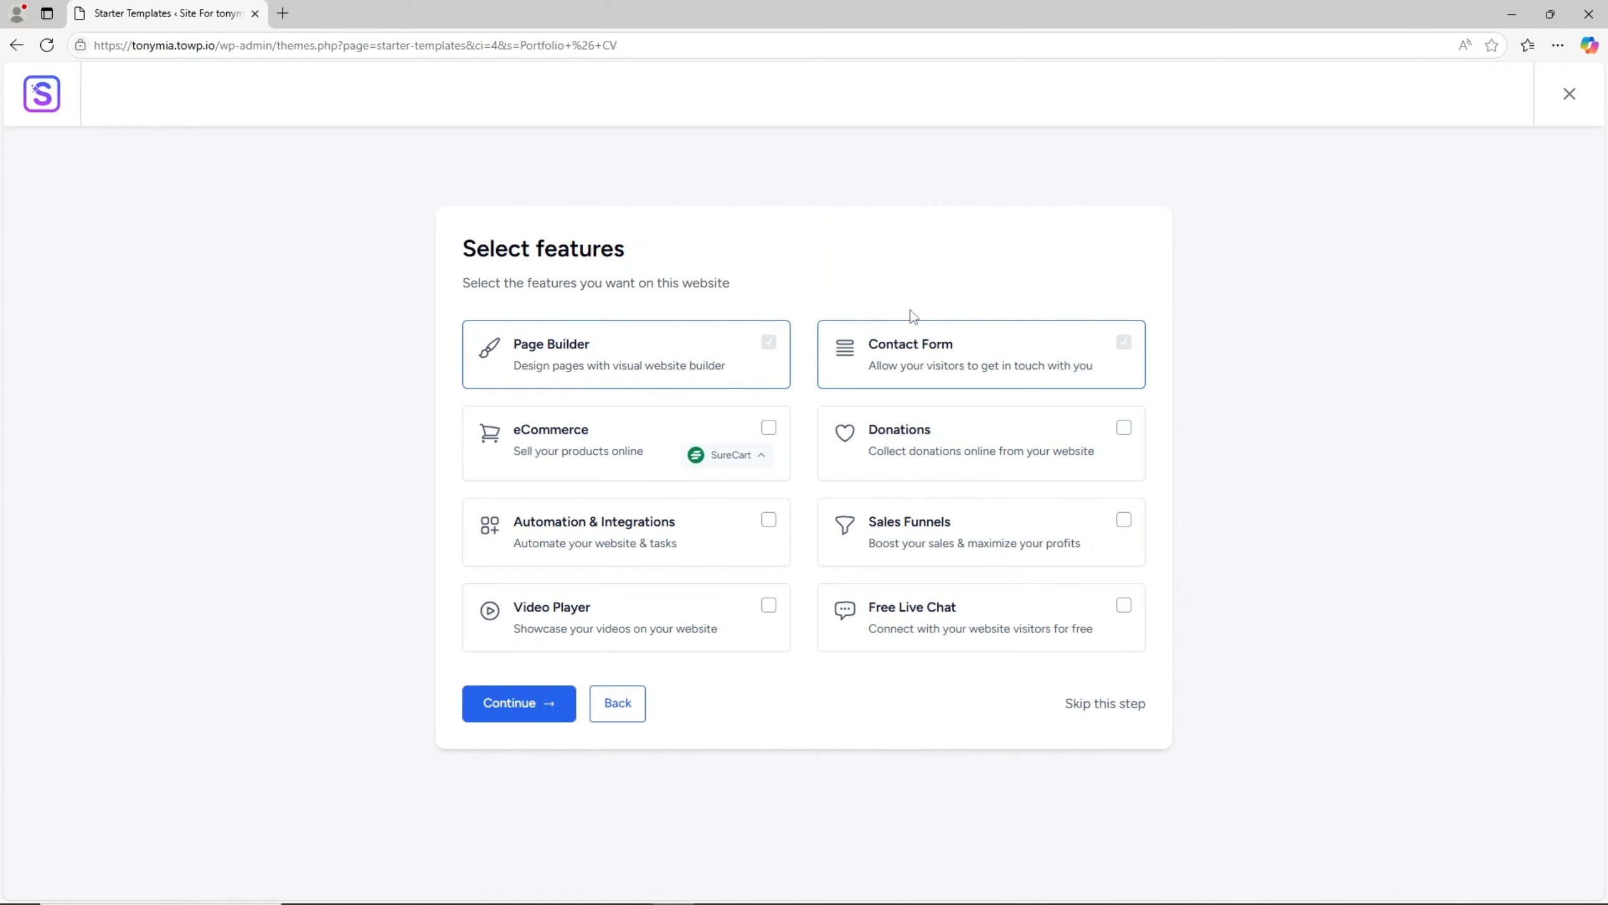
# - Keep the Page Builder and Contact Form features, acknowledge that site settings will be overwritten, and build the website
pyautogui.click(542, 704)
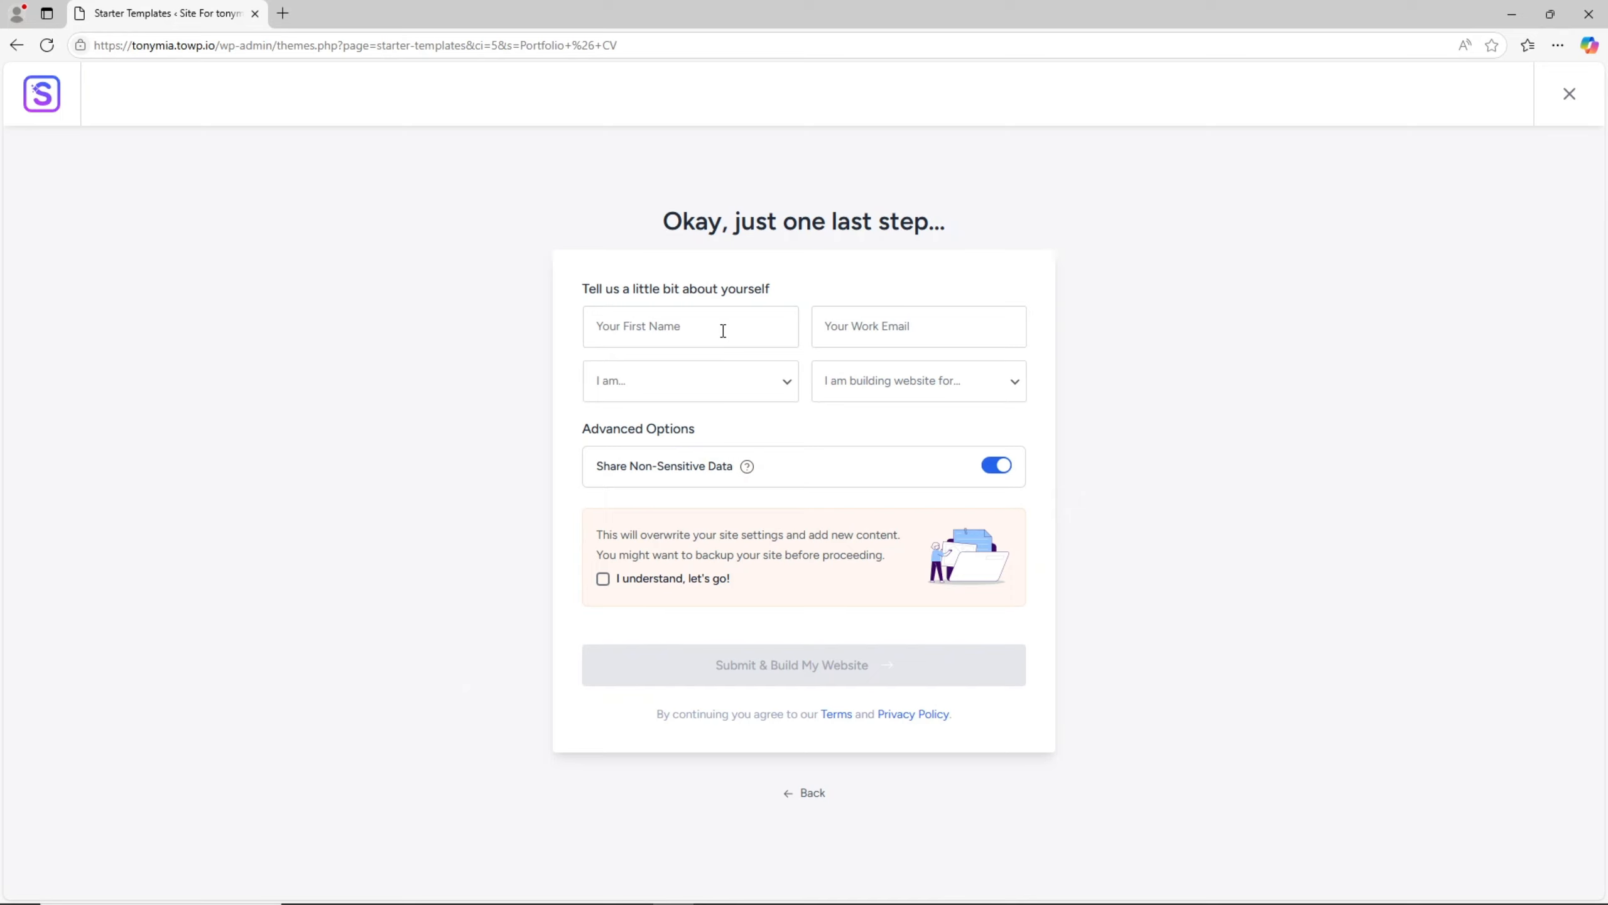
pyautogui.click(602, 579)
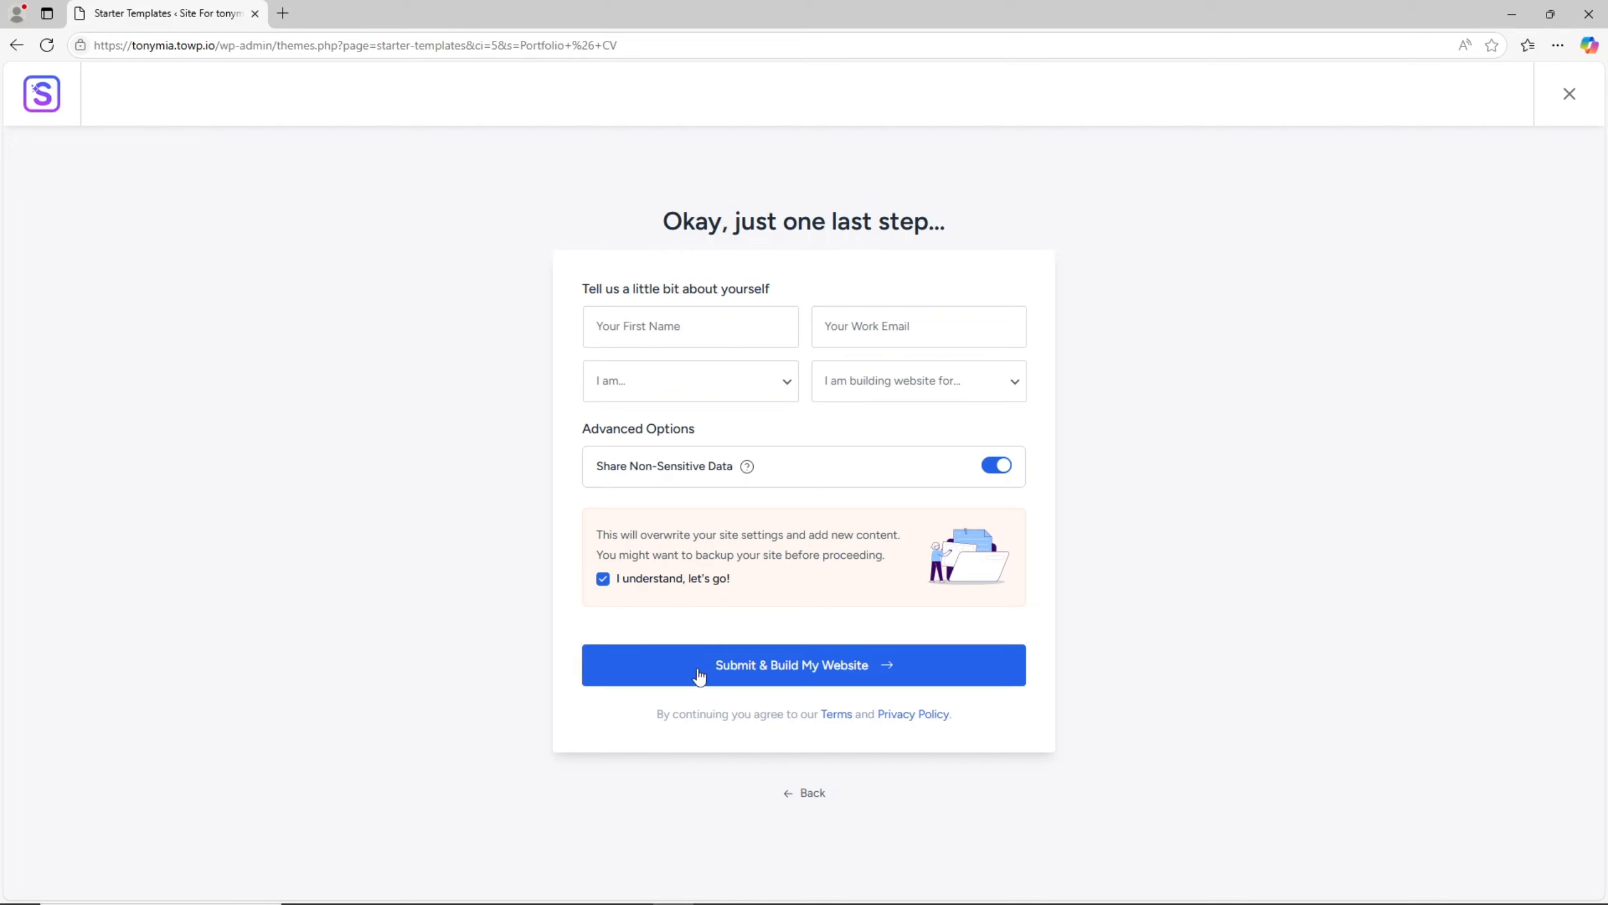
pyautogui.click(609, 671)
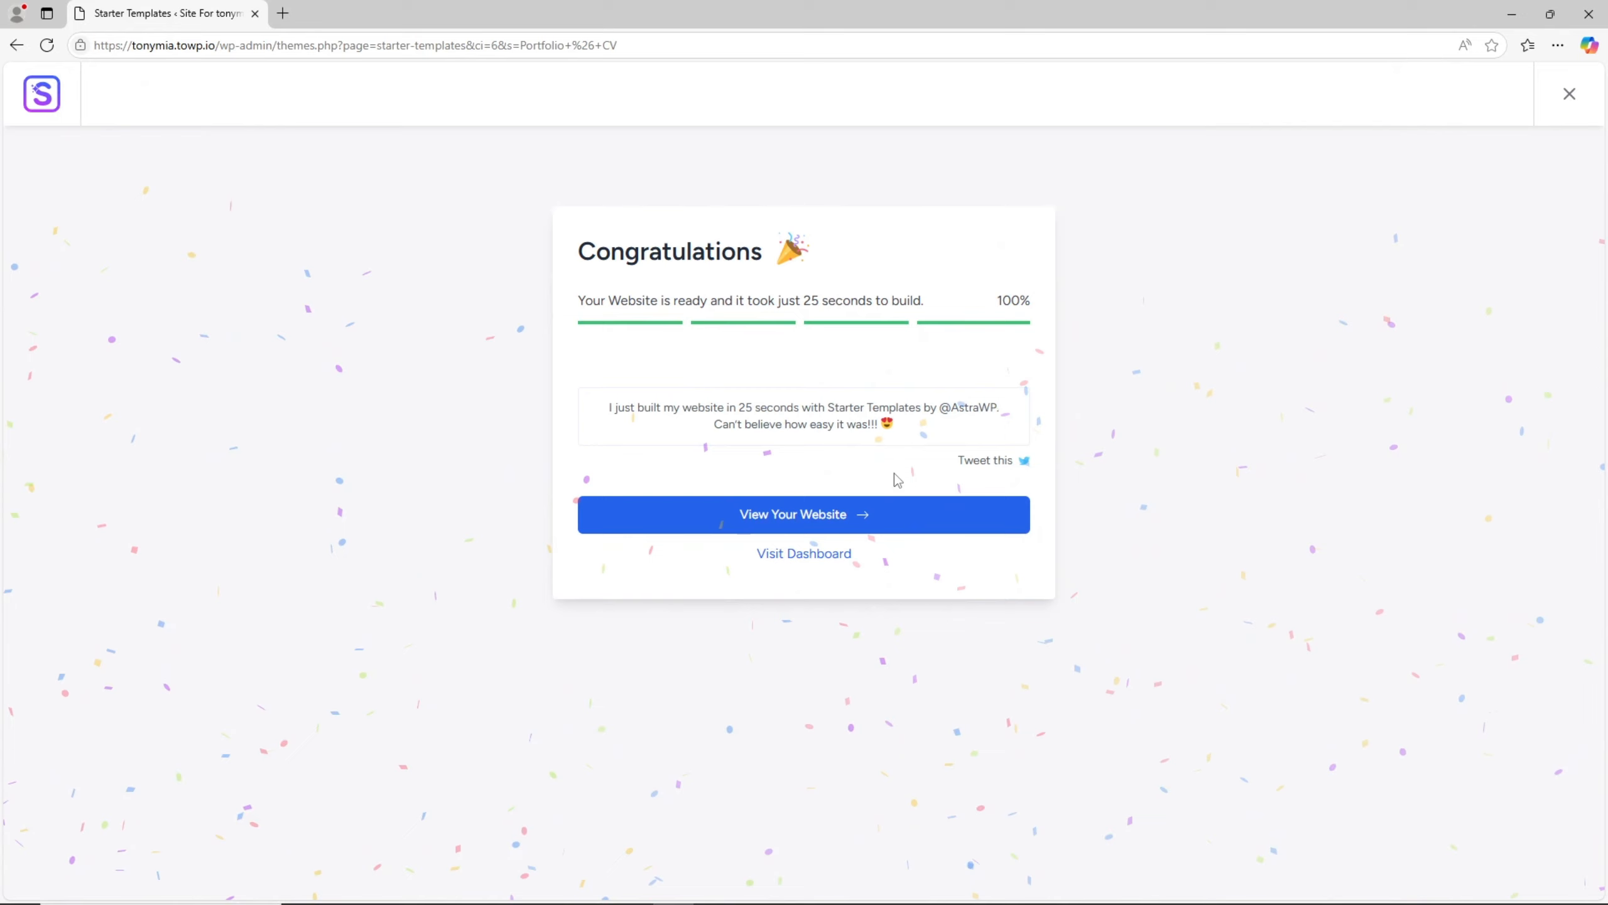
# - Go to the WordPress dashboard, open the built portfolio site in a new tab and look through its home page
pyautogui.click(815, 563)
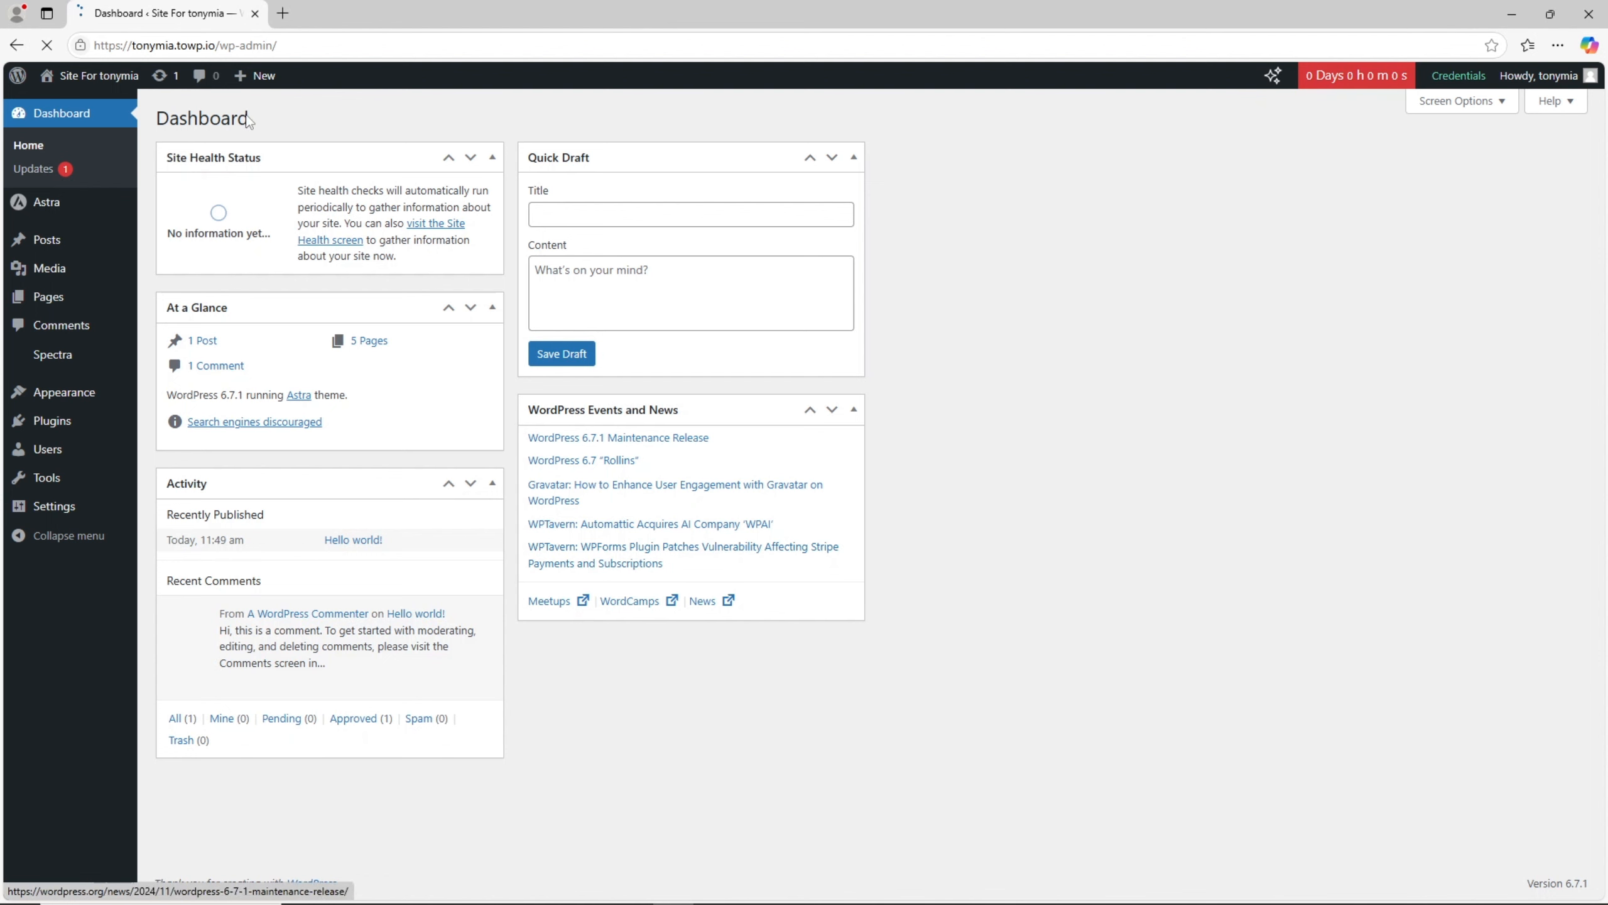
pyautogui.moveTo(94, 77)
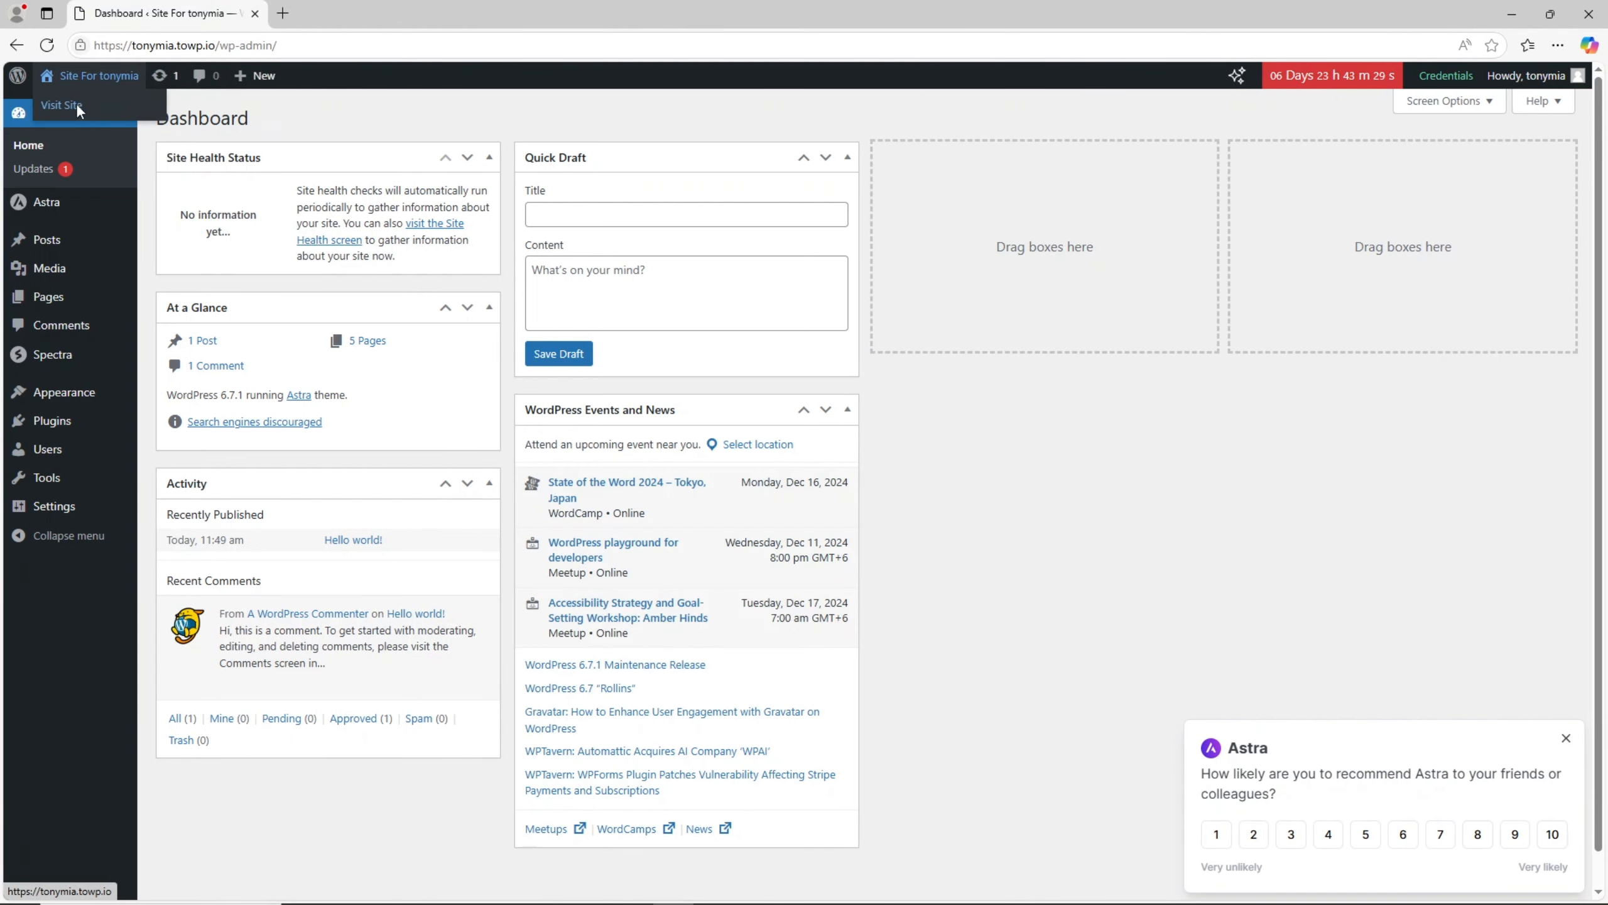
pyautogui.rightClick(78, 108)
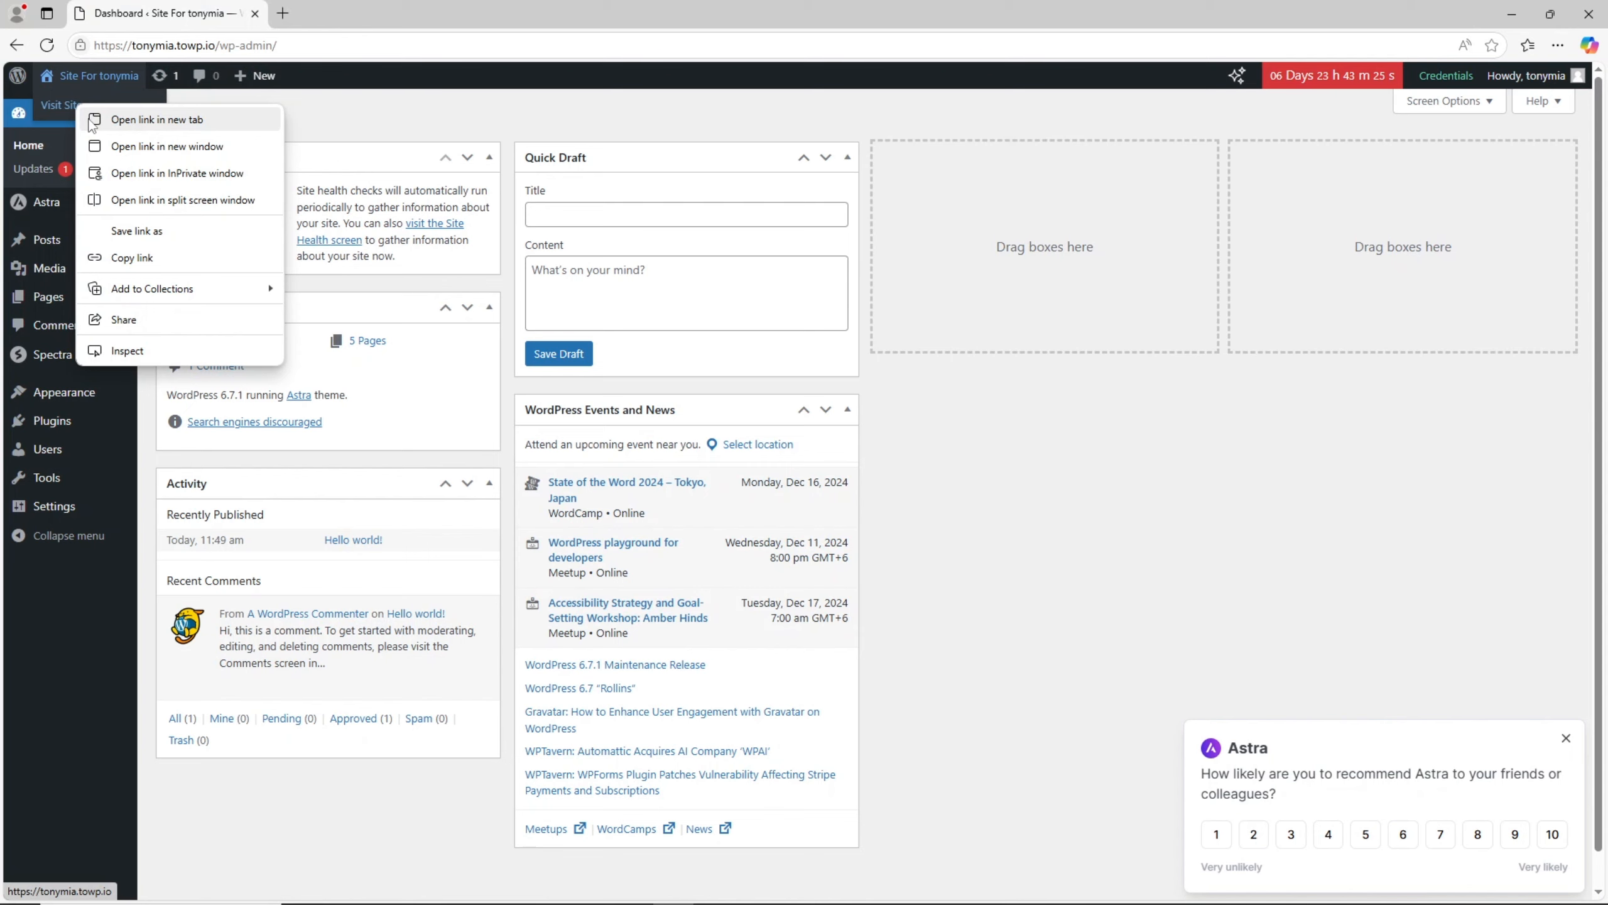
pyautogui.click(92, 122)
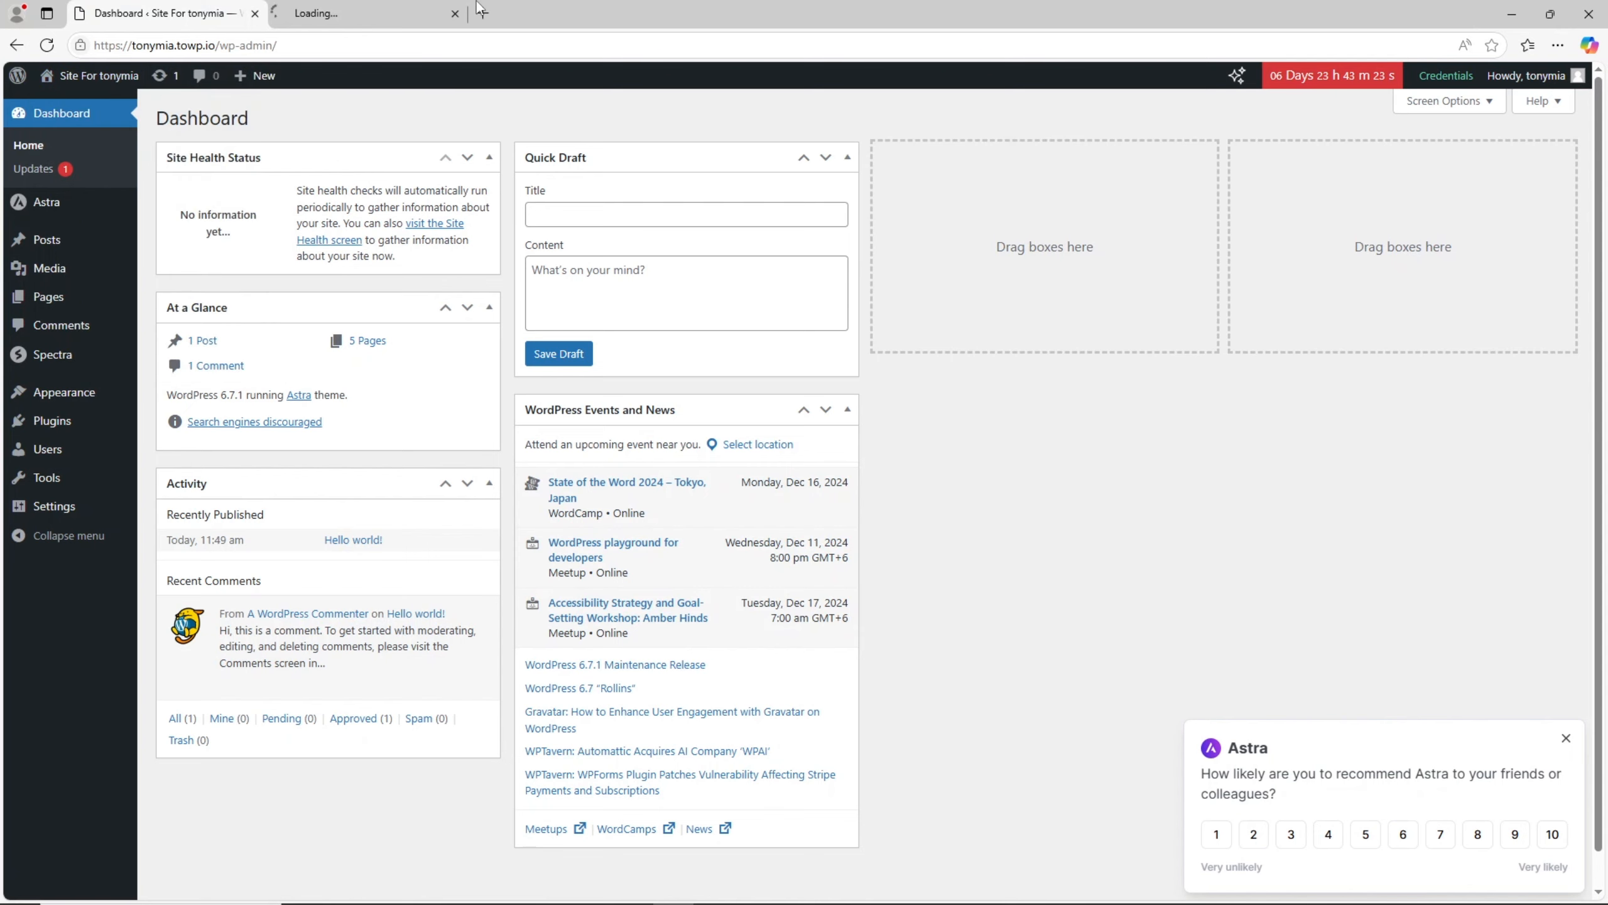
pyautogui.click(377, 7)
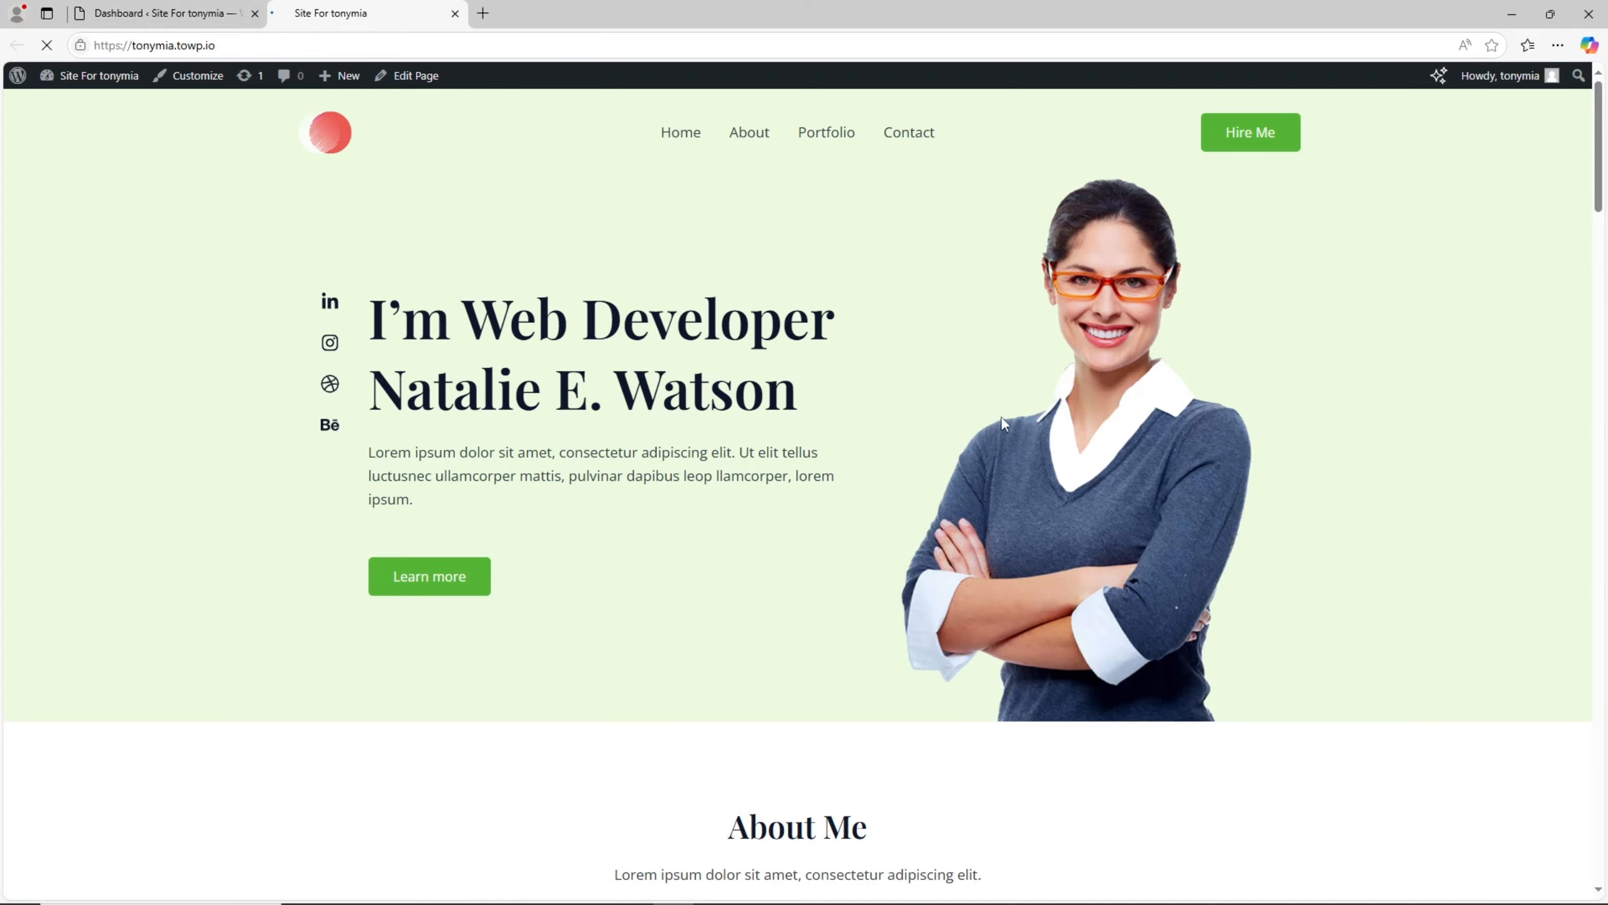
pyautogui.scroll(-15, 674, 456)
pyautogui.scroll(-5, 681, 451)
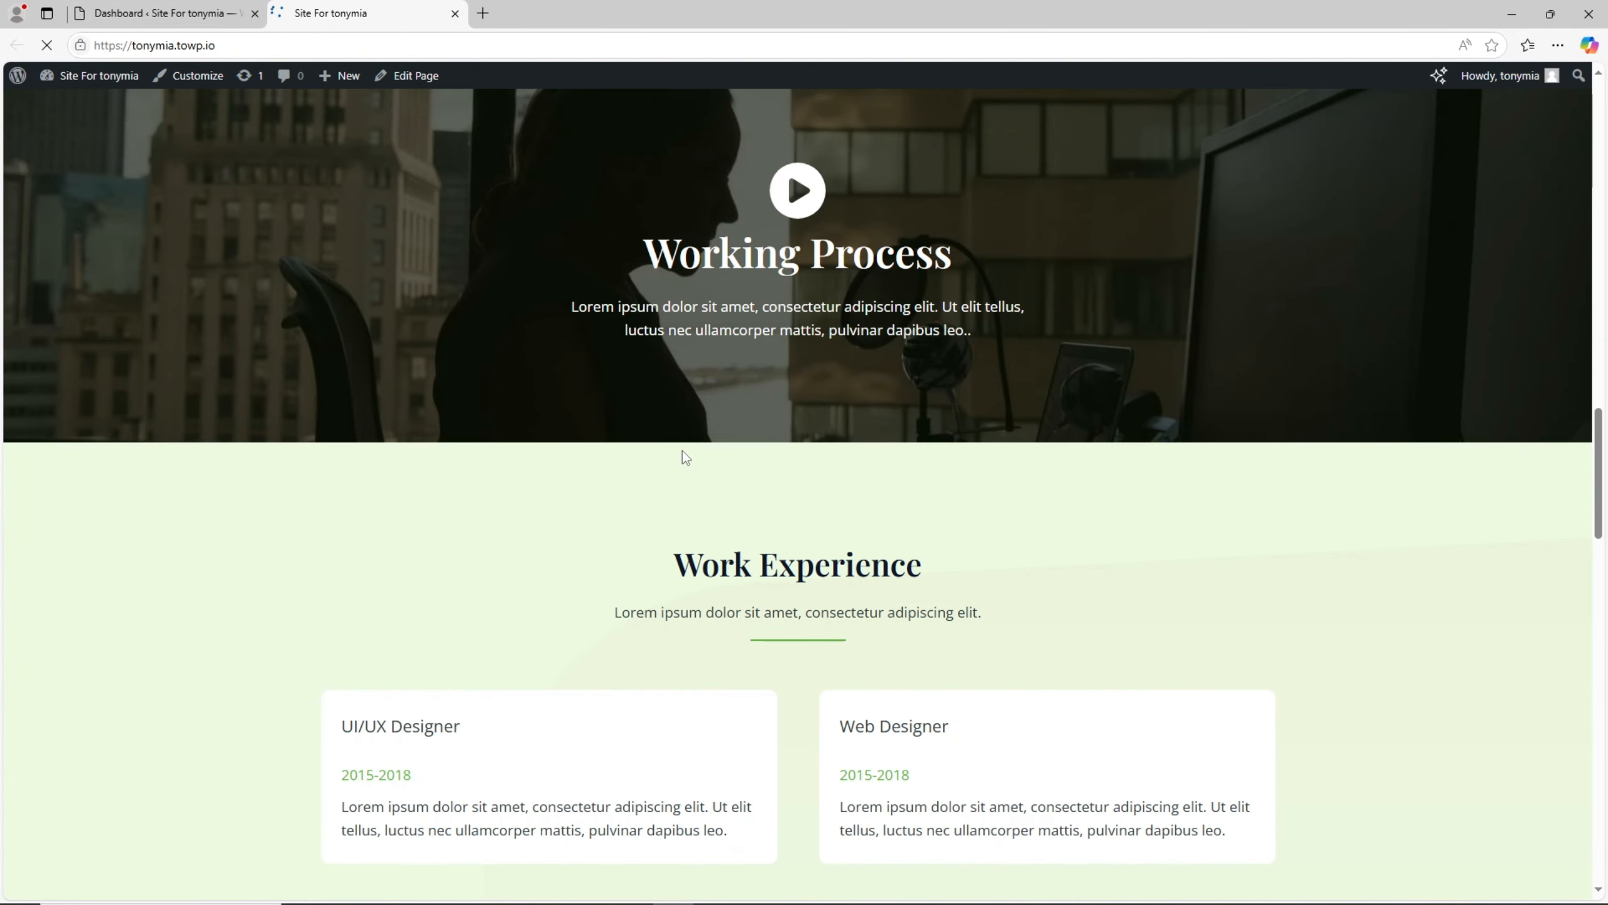
# - Open the site customizer in a new tab and bring up the header logo settings
pyautogui.scroll(20, 683, 449)
pyautogui.scroll(3, 693, 450)
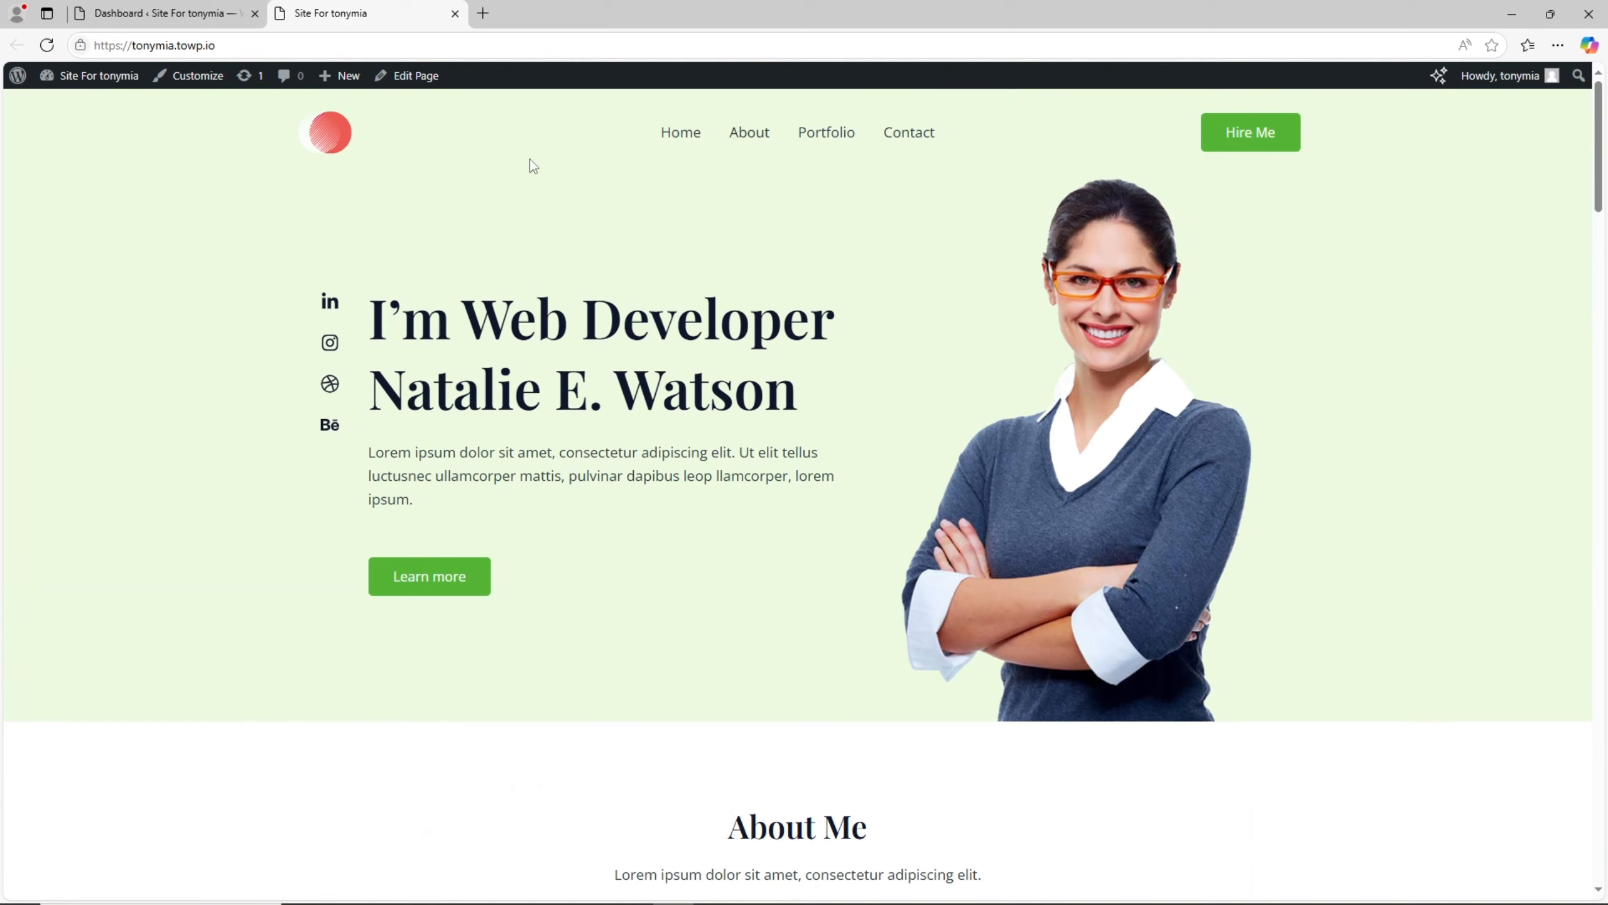
pyautogui.rightClick(199, 86)
pyautogui.click(289, 93)
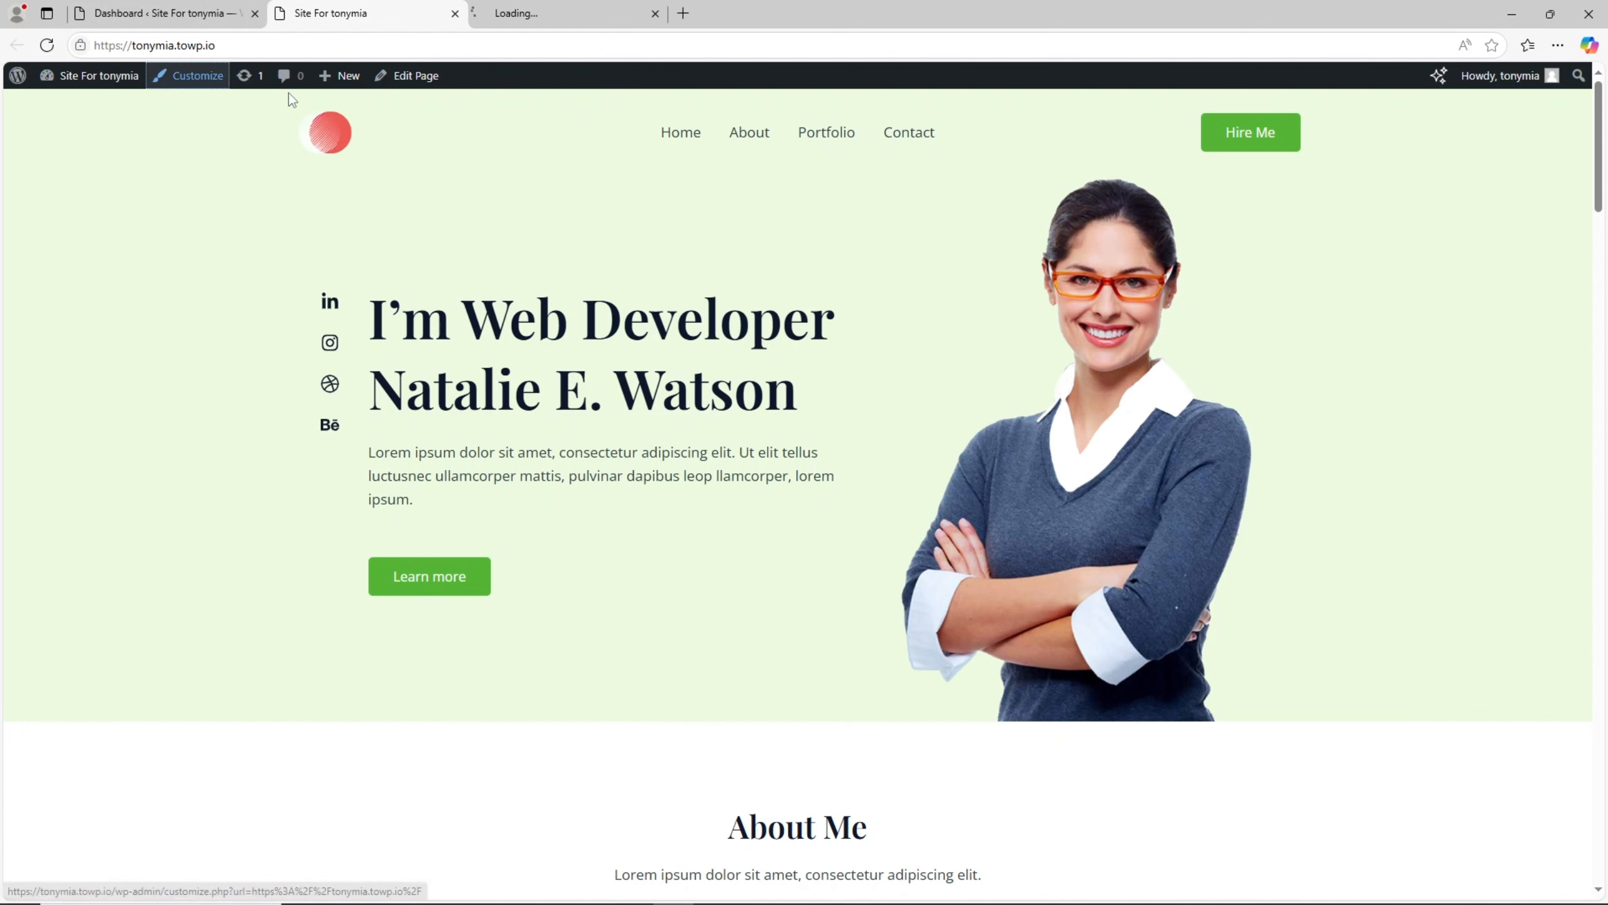
pyautogui.click(565, 9)
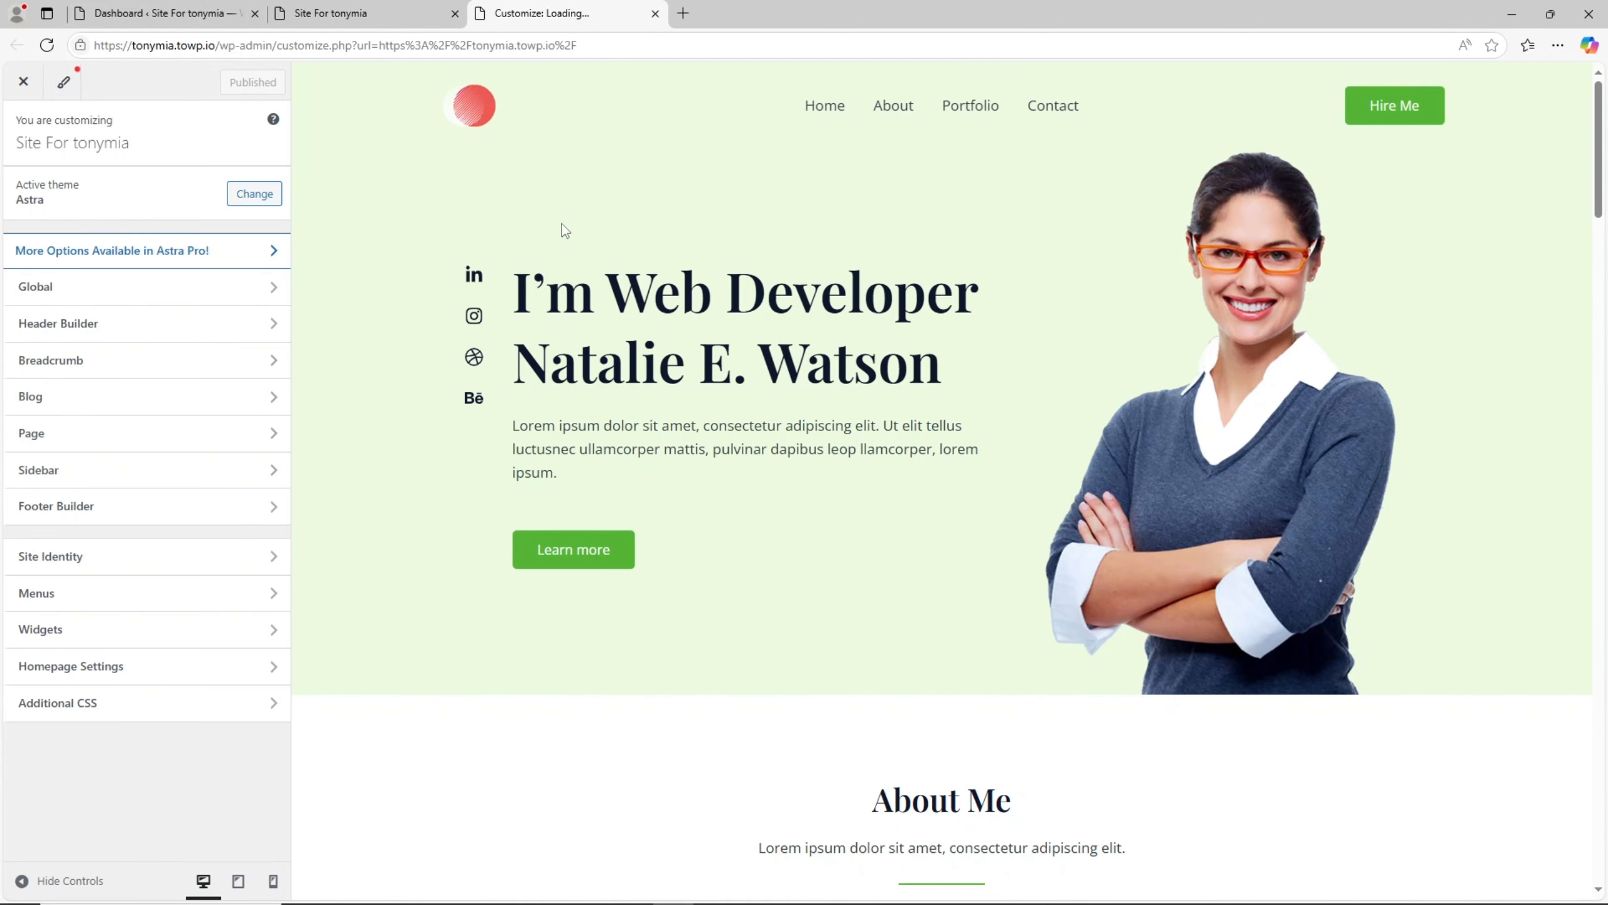
pyautogui.click(137, 335)
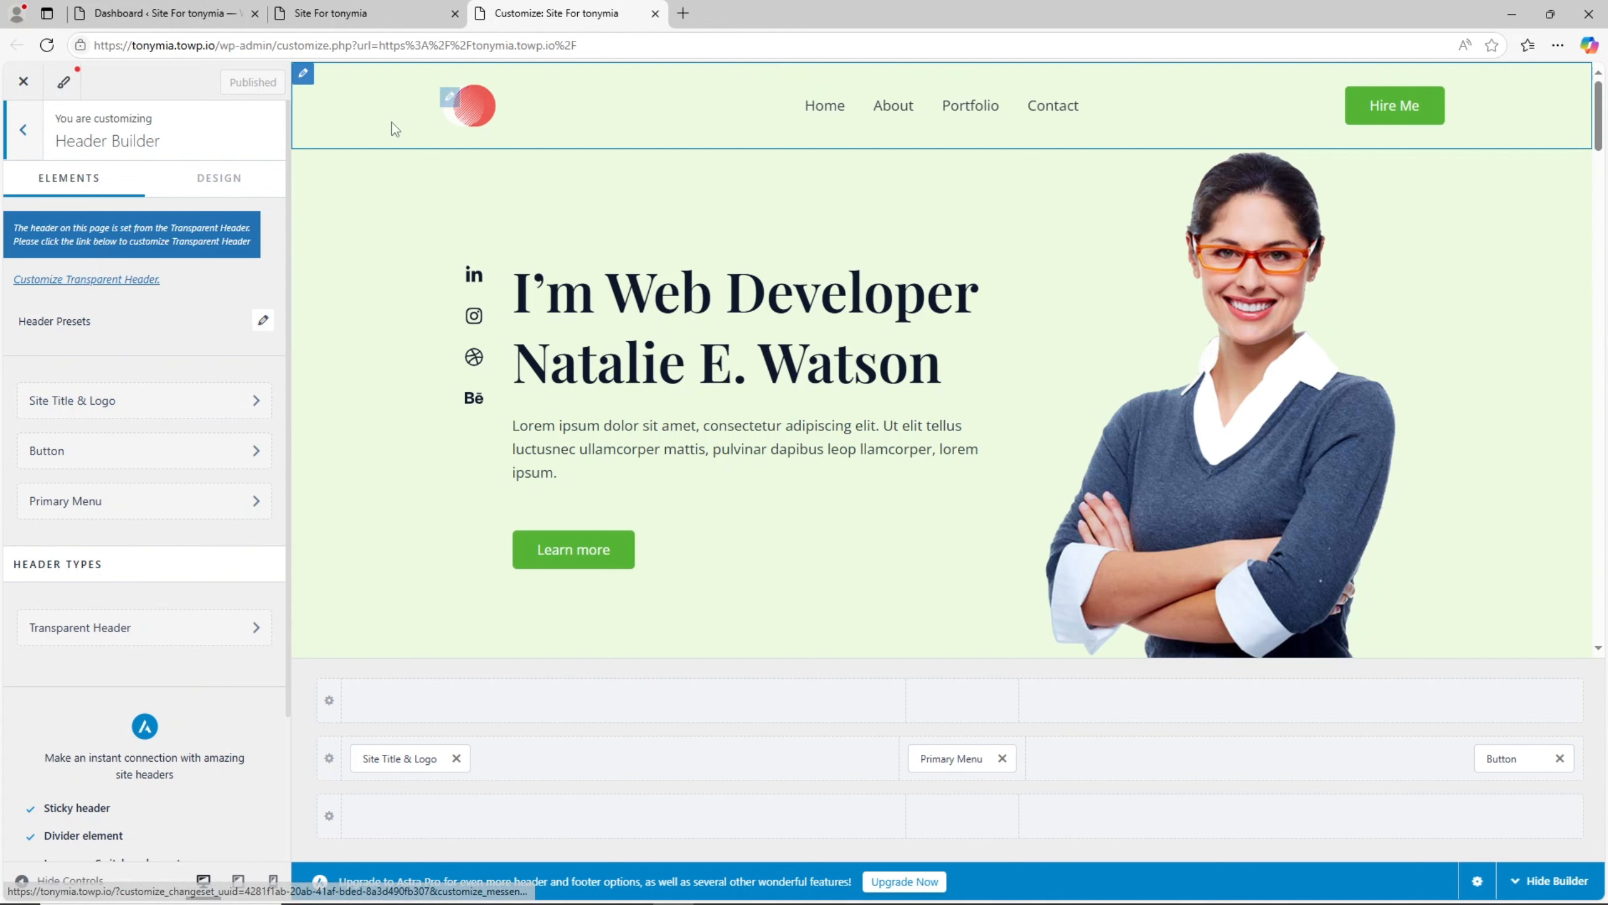
pyautogui.click(449, 100)
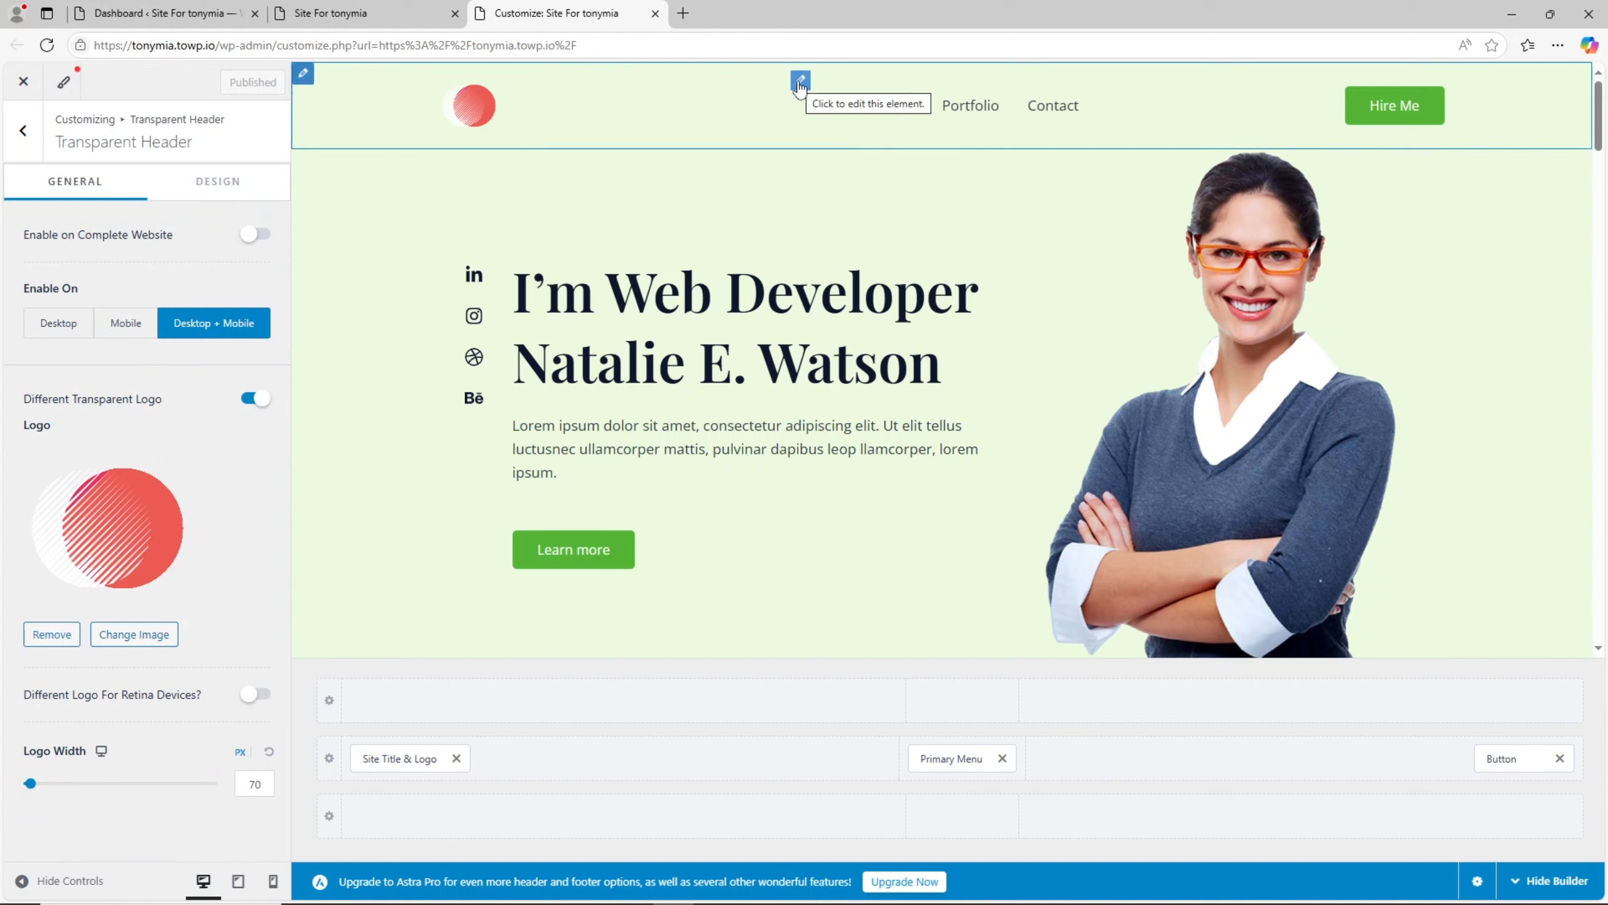
# - Go from the header's navigation settings to the menu locations and open the Primary Menu for editing
pyautogui.click(800, 82)
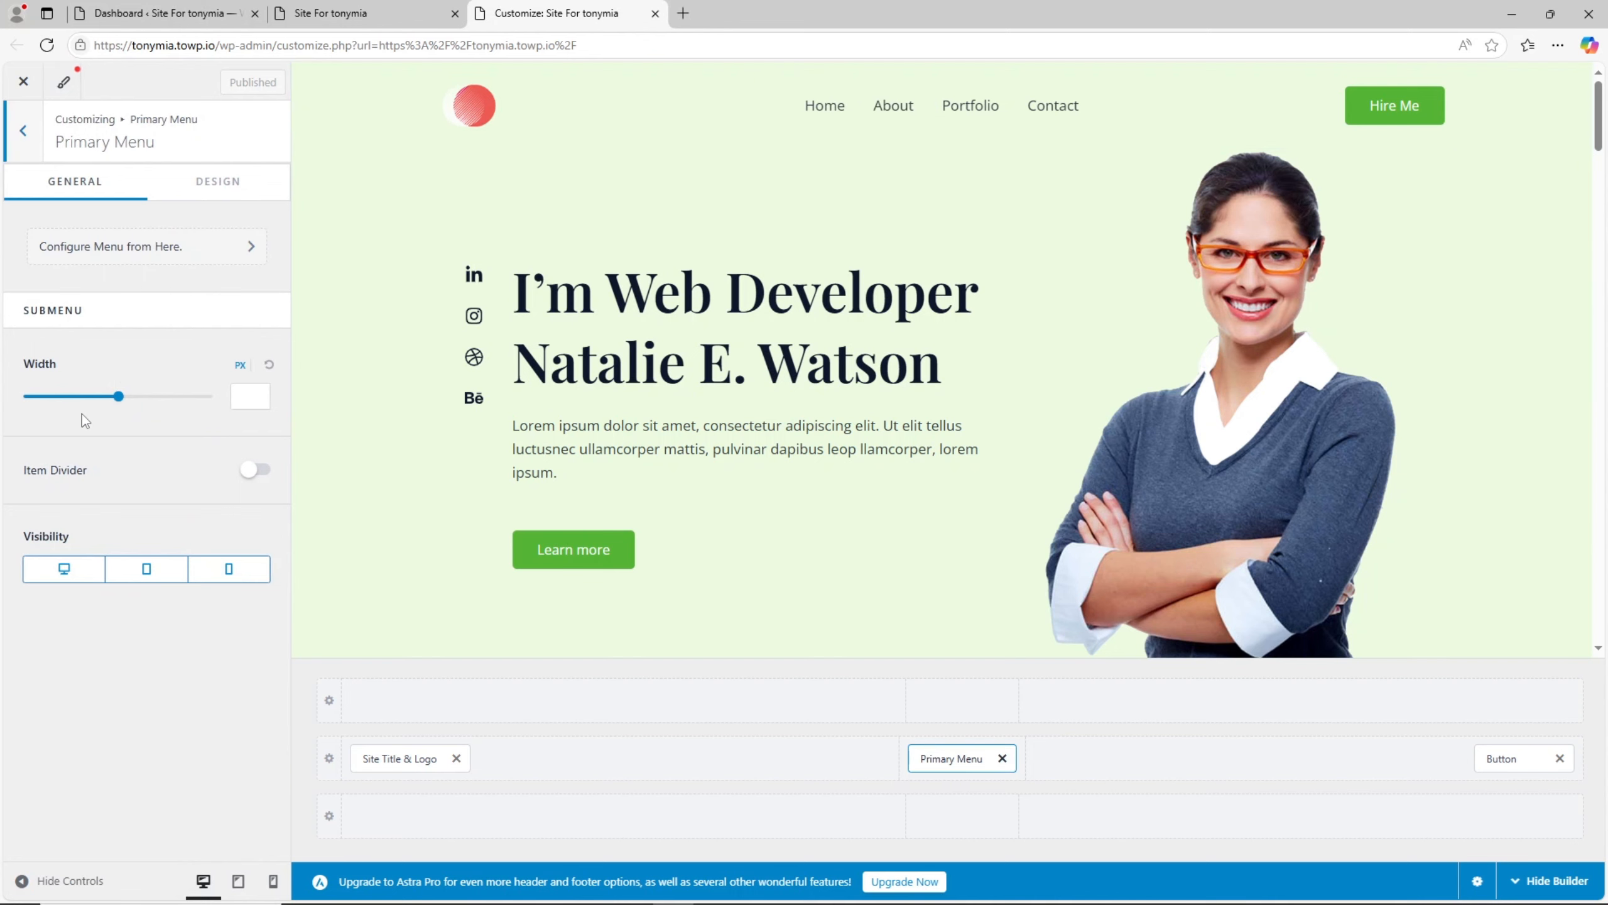
pyautogui.click(156, 255)
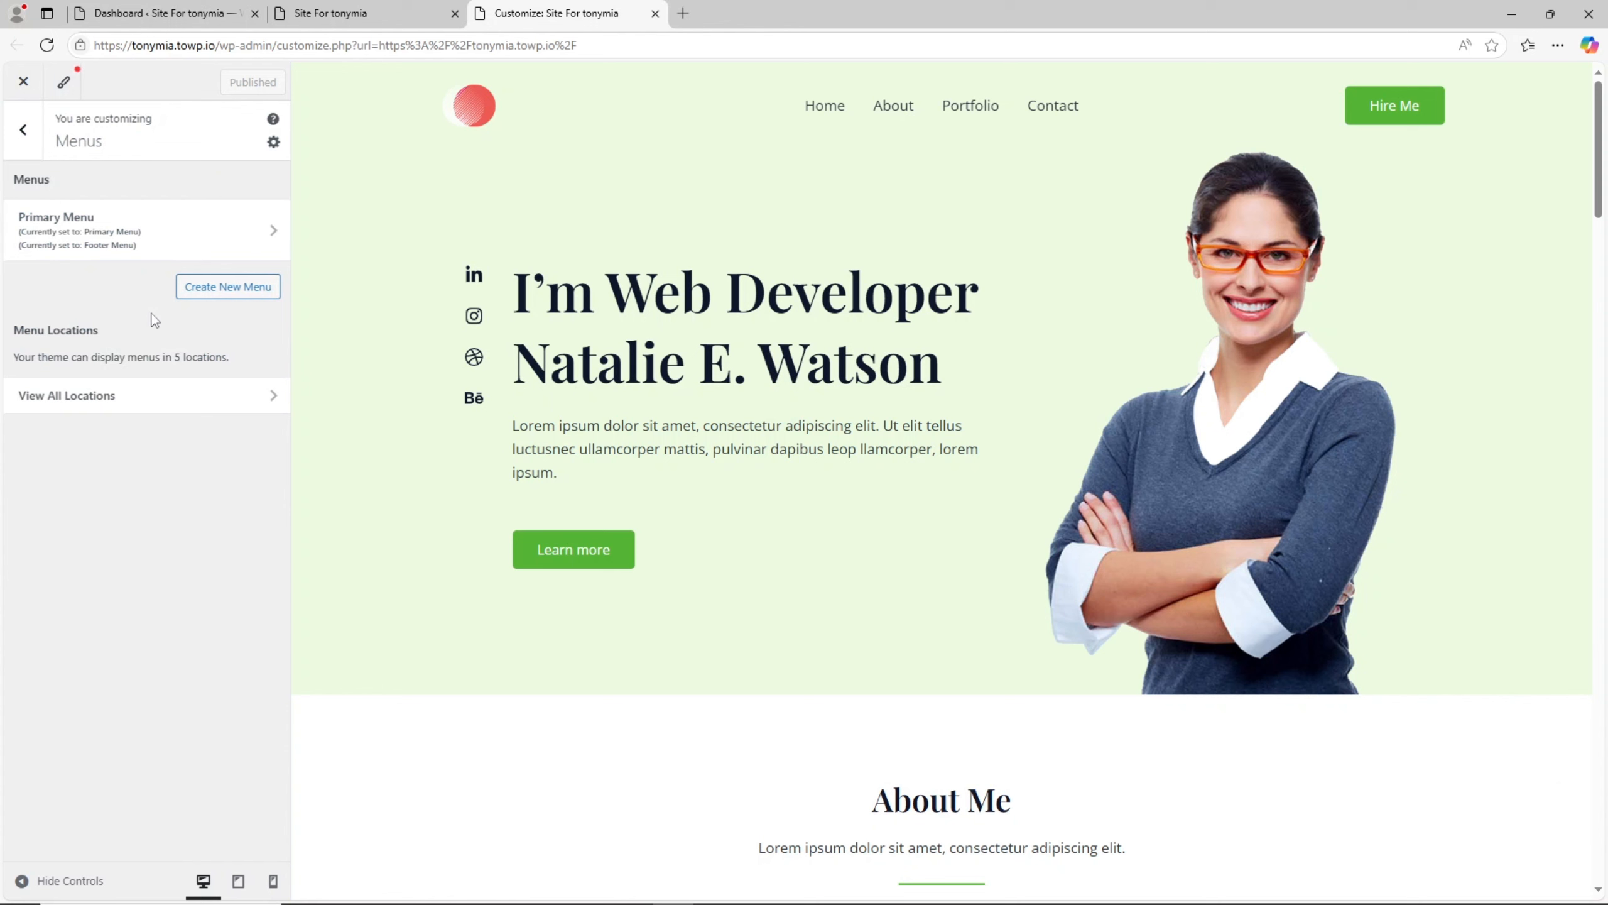
pyautogui.click(222, 390)
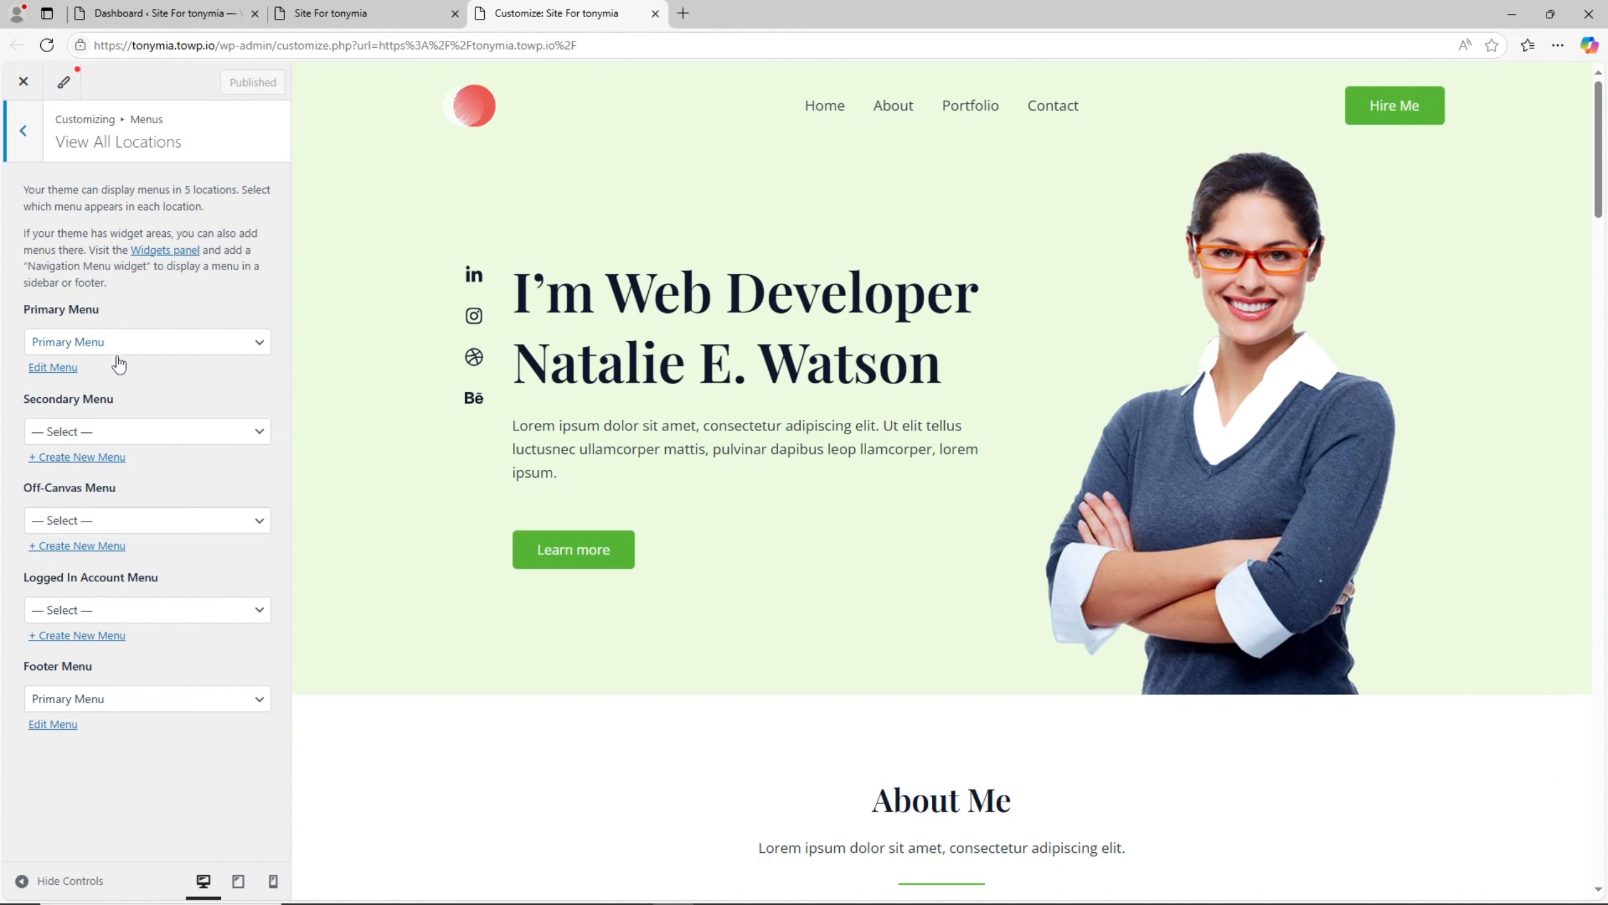
pyautogui.rightClick(54, 371)
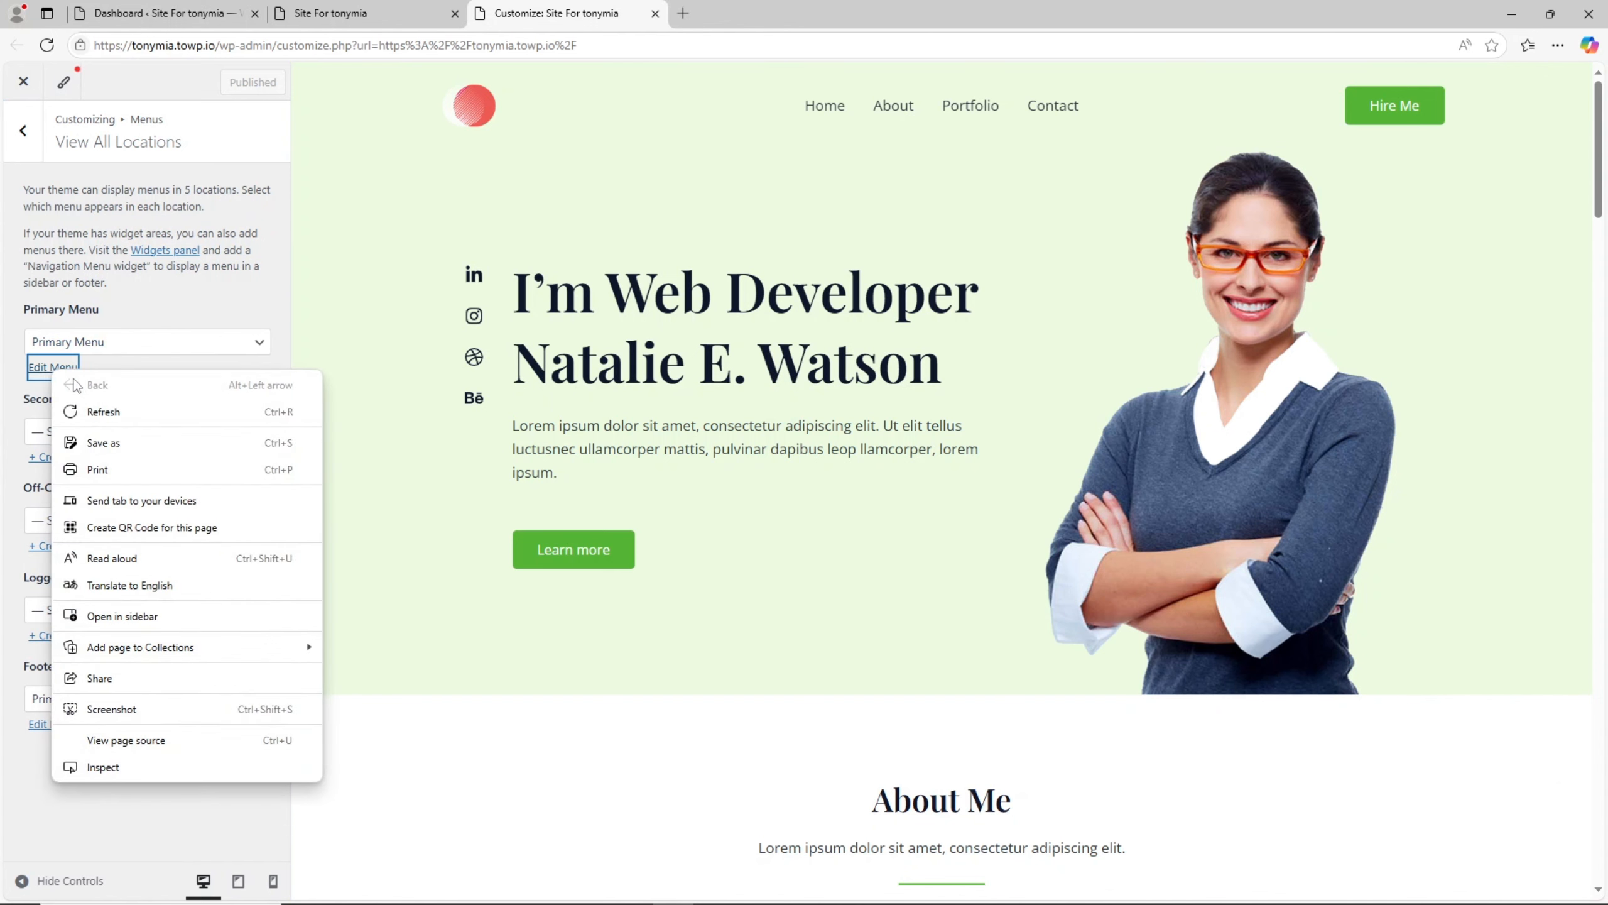
pyautogui.click(44, 377)
pyautogui.click(49, 372)
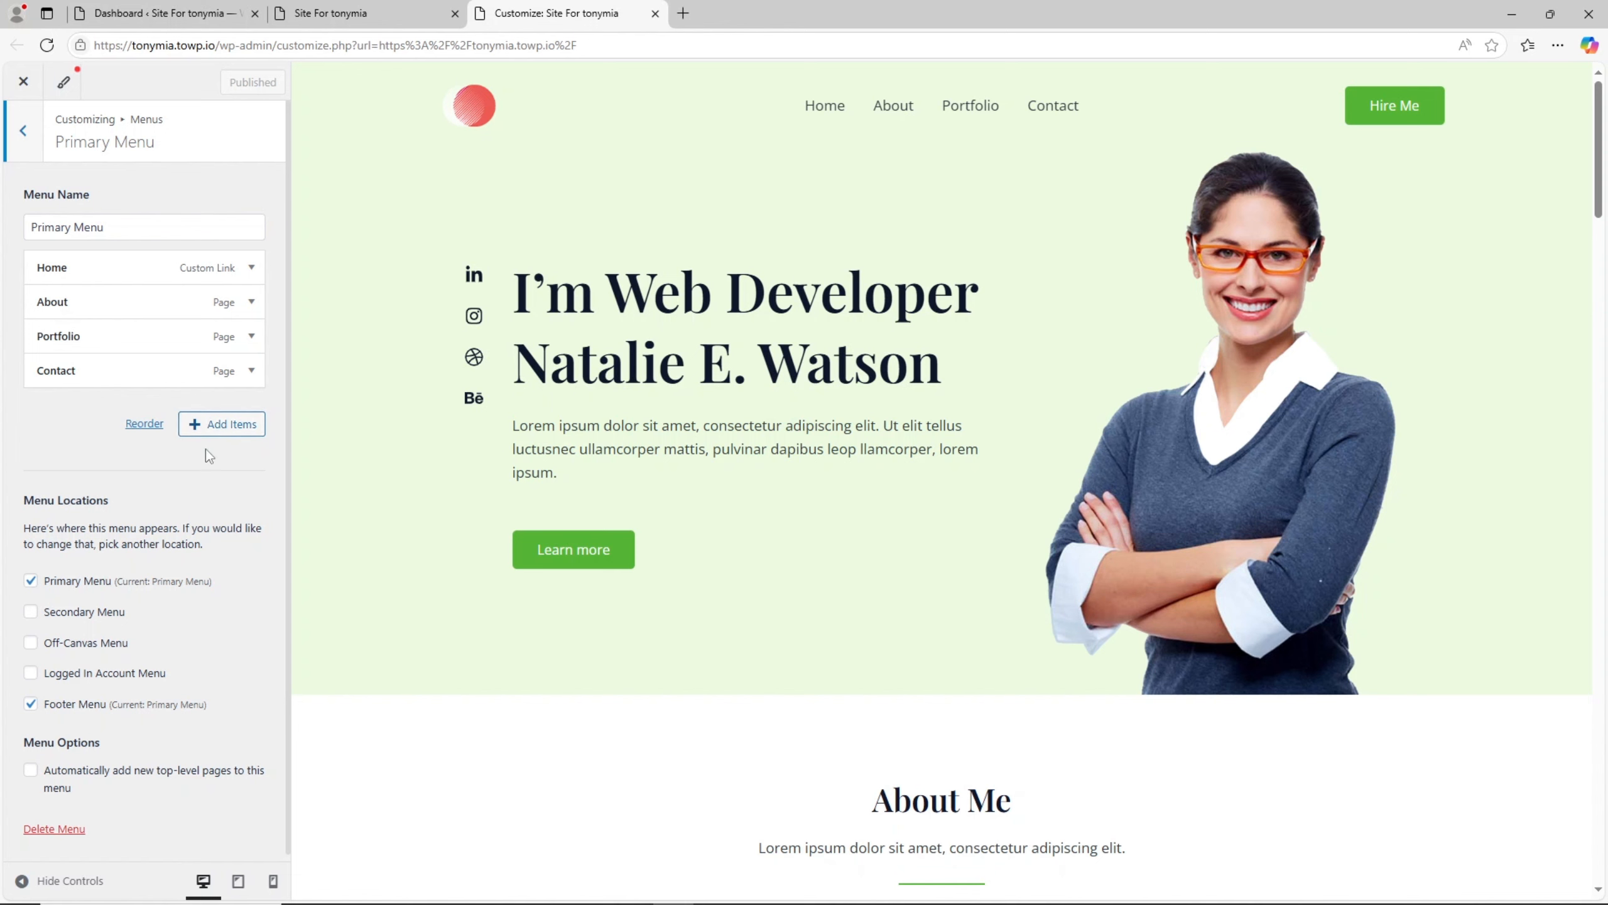
pyautogui.click(213, 432)
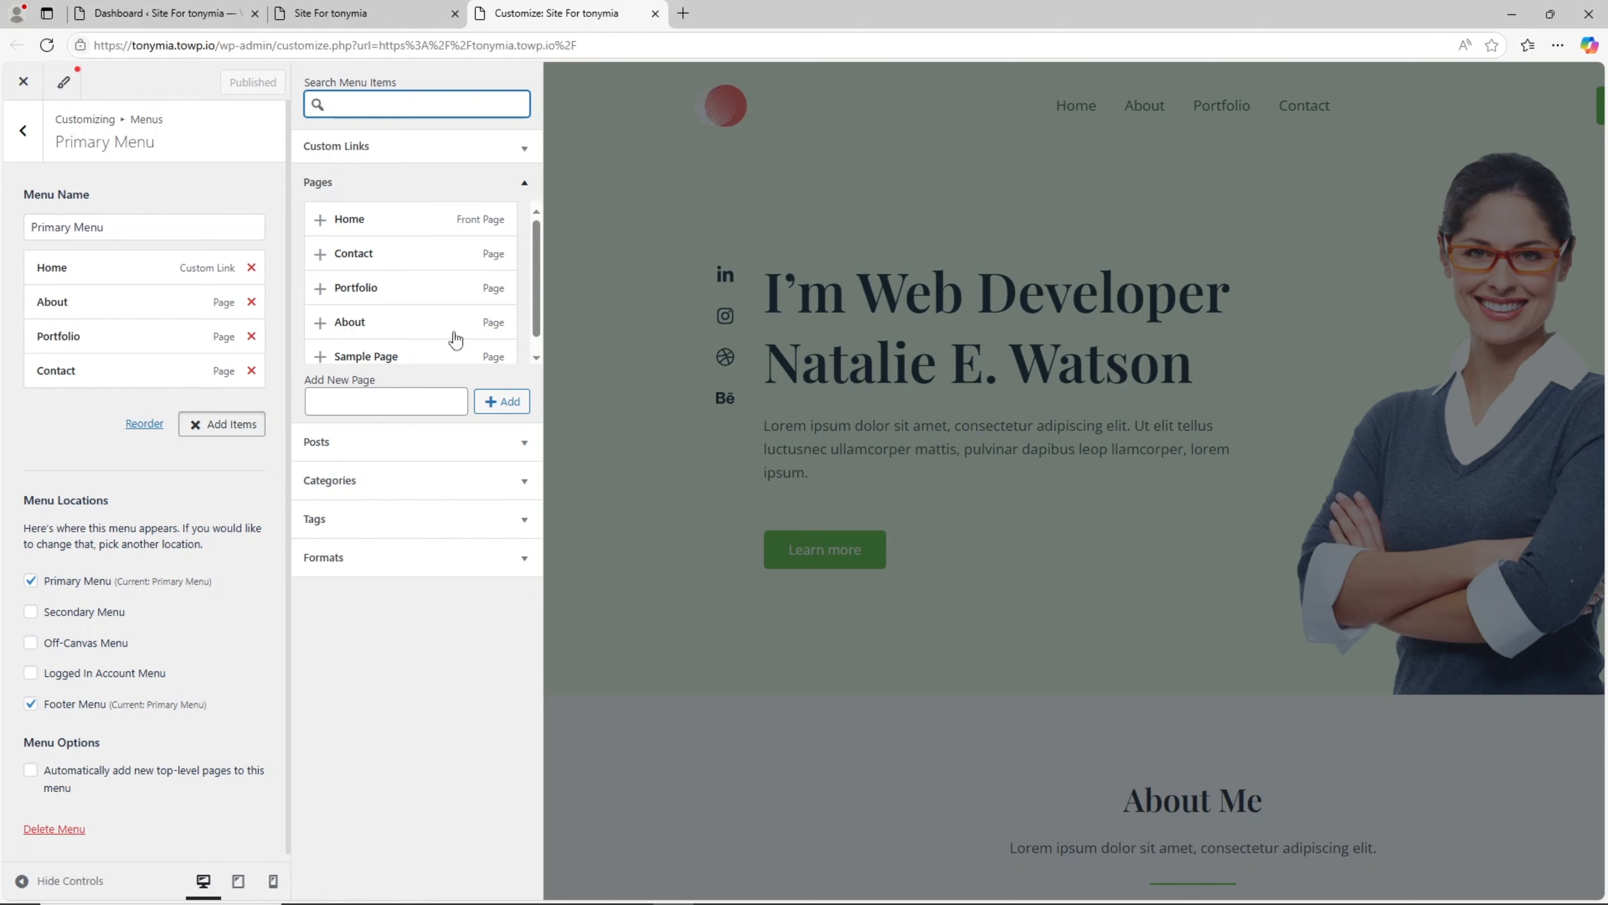
pyautogui.scroll(-1, 500, 279)
pyautogui.click(525, 147)
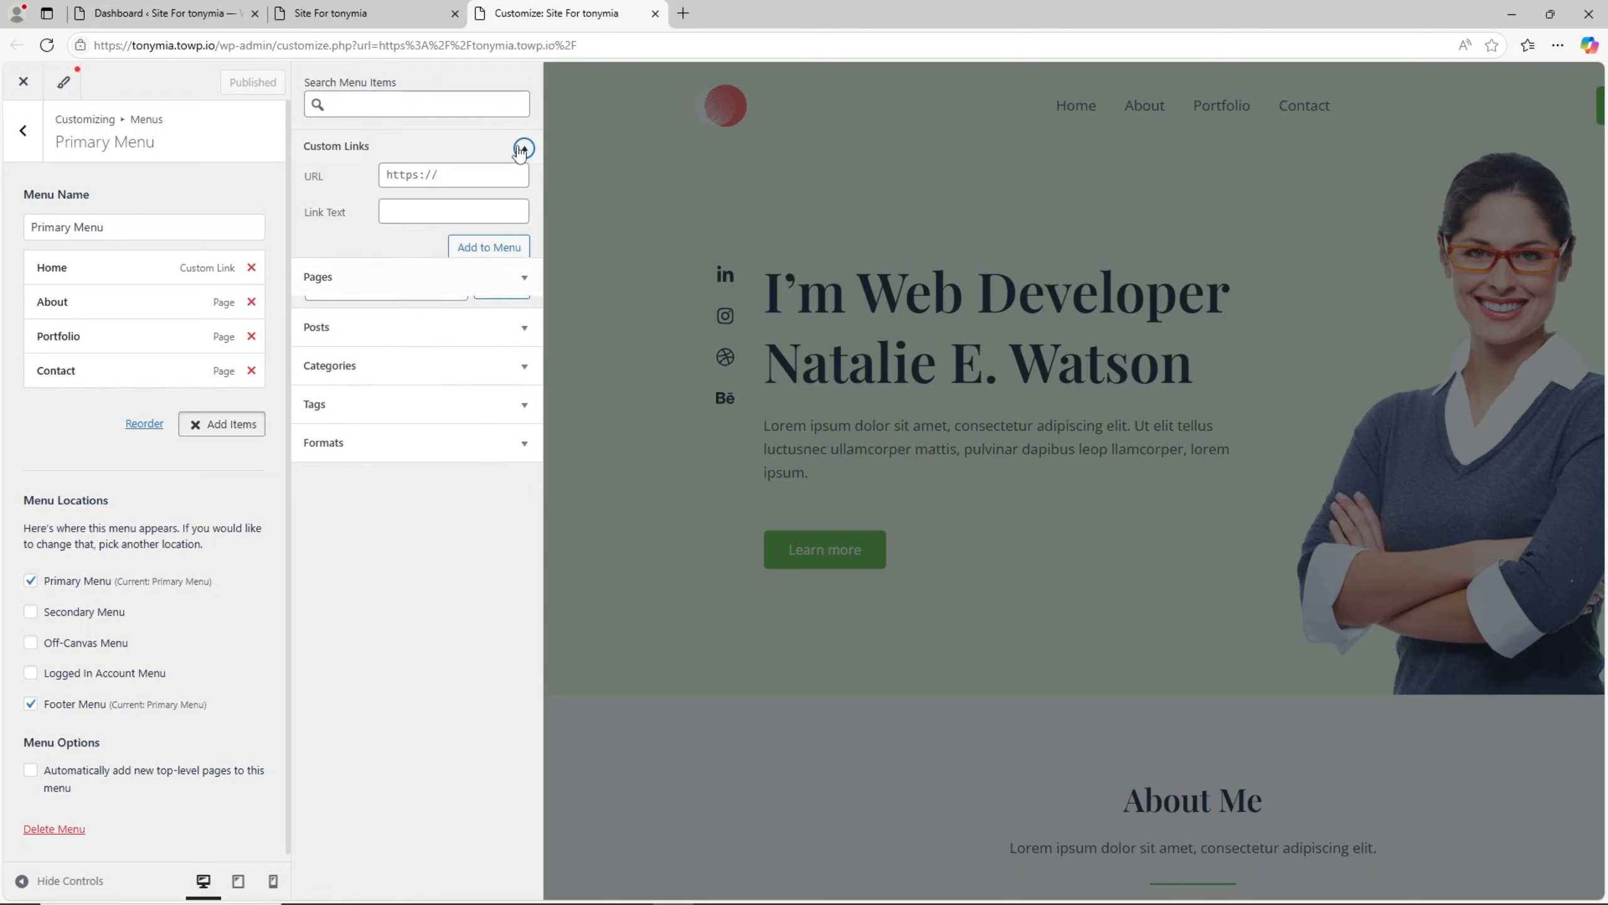
pyautogui.click(460, 175)
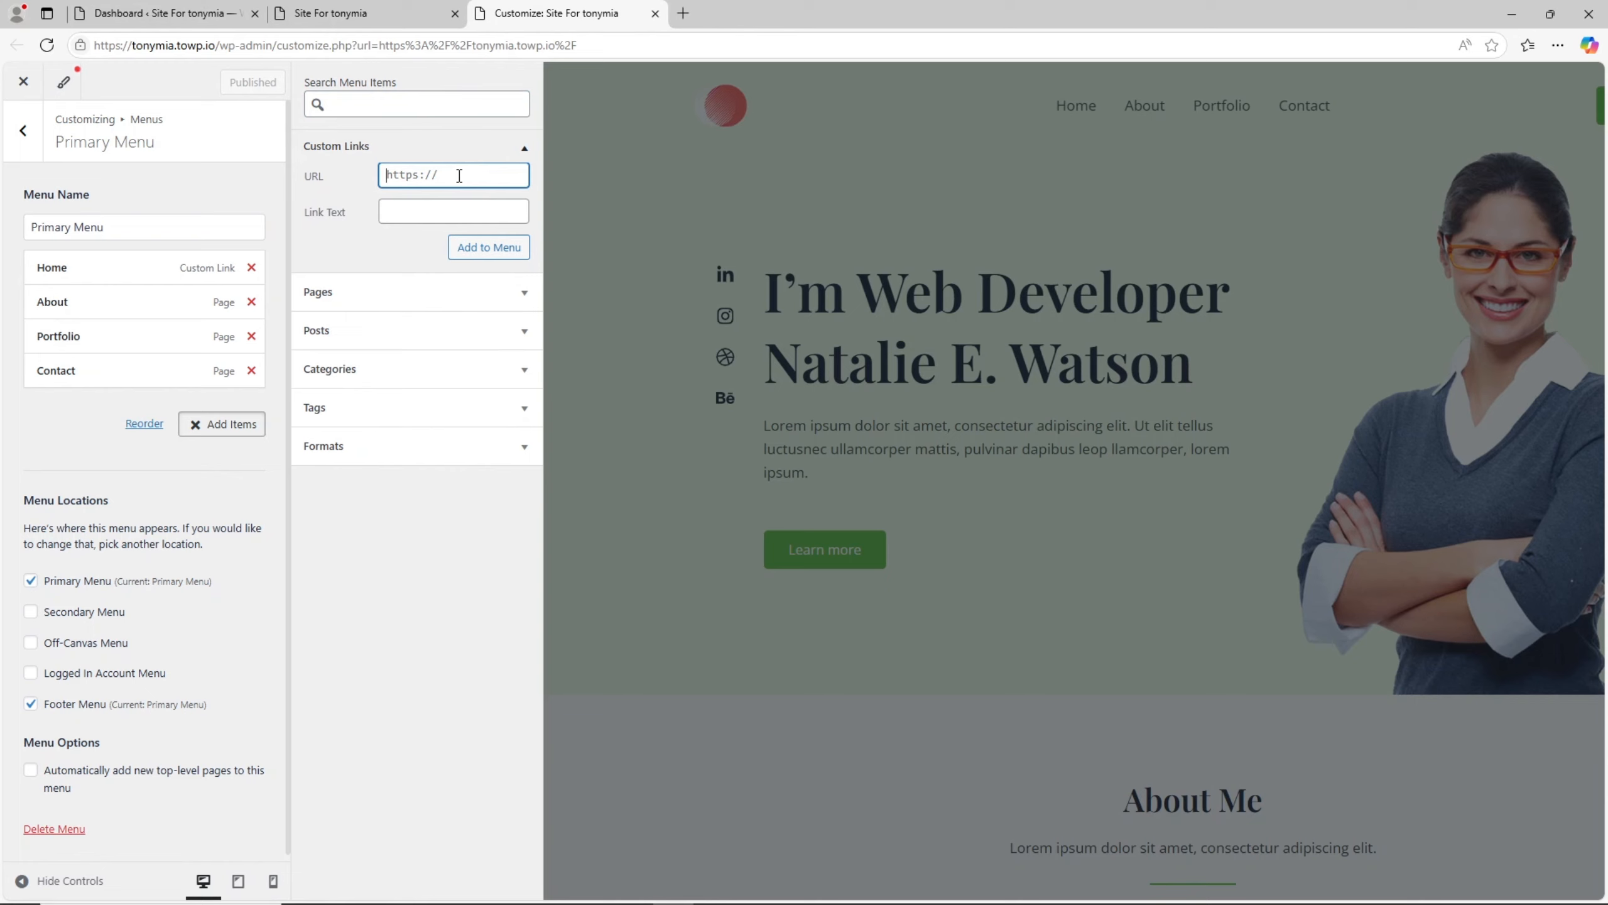
pyautogui.hotkey('ctrl', 'a')
pyautogui.write('htt')
pyautogui.click(417, 205)
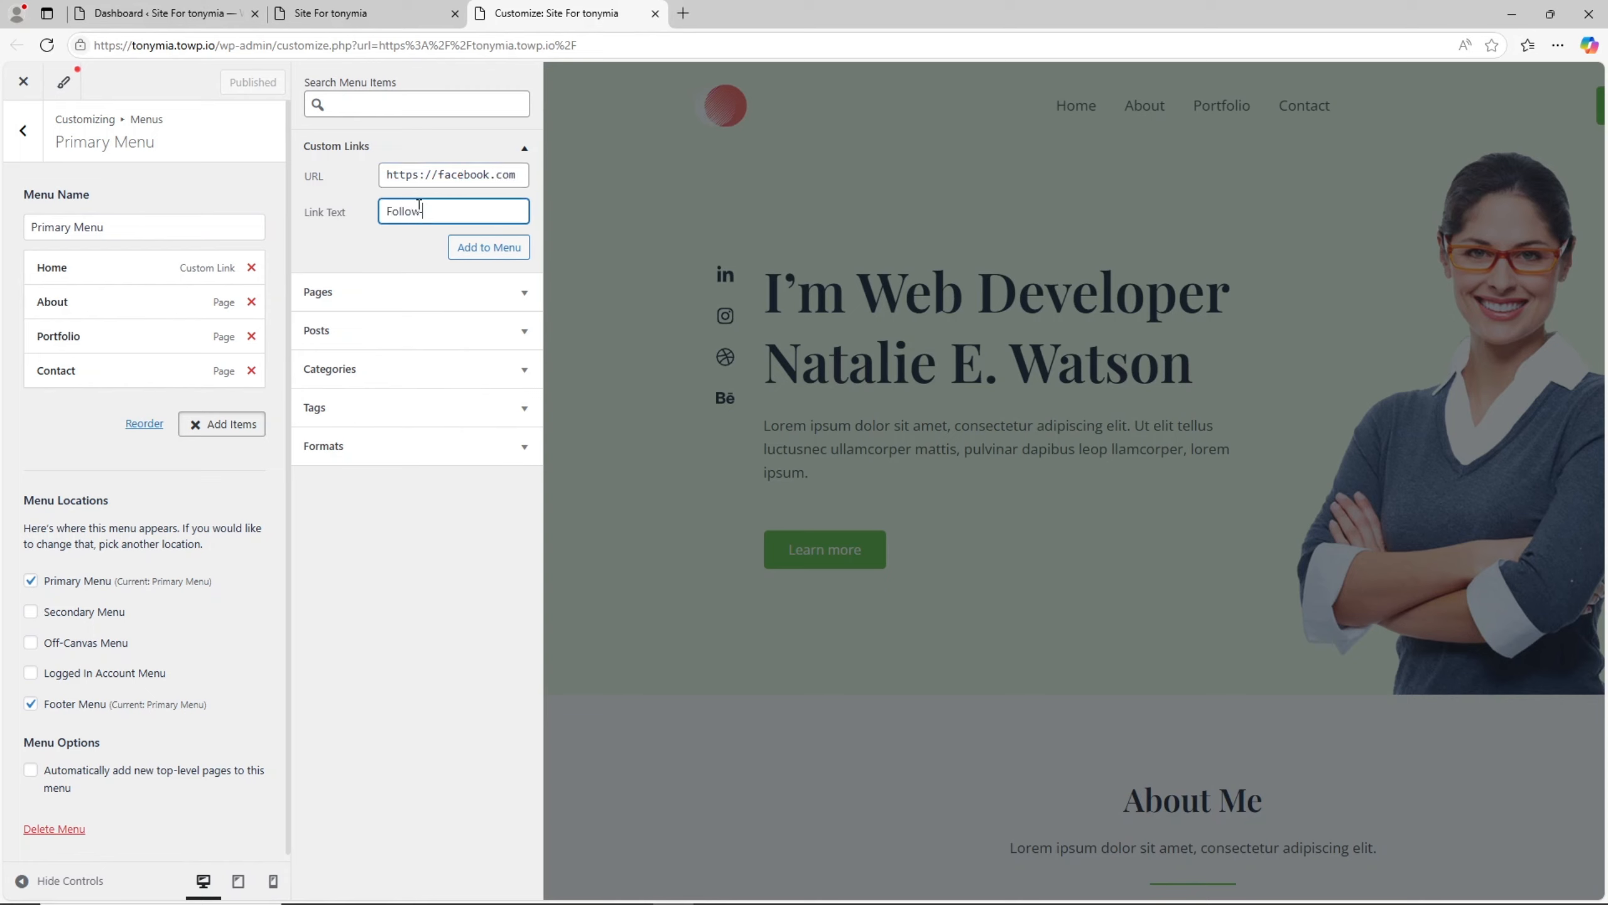
pyautogui.click(508, 258)
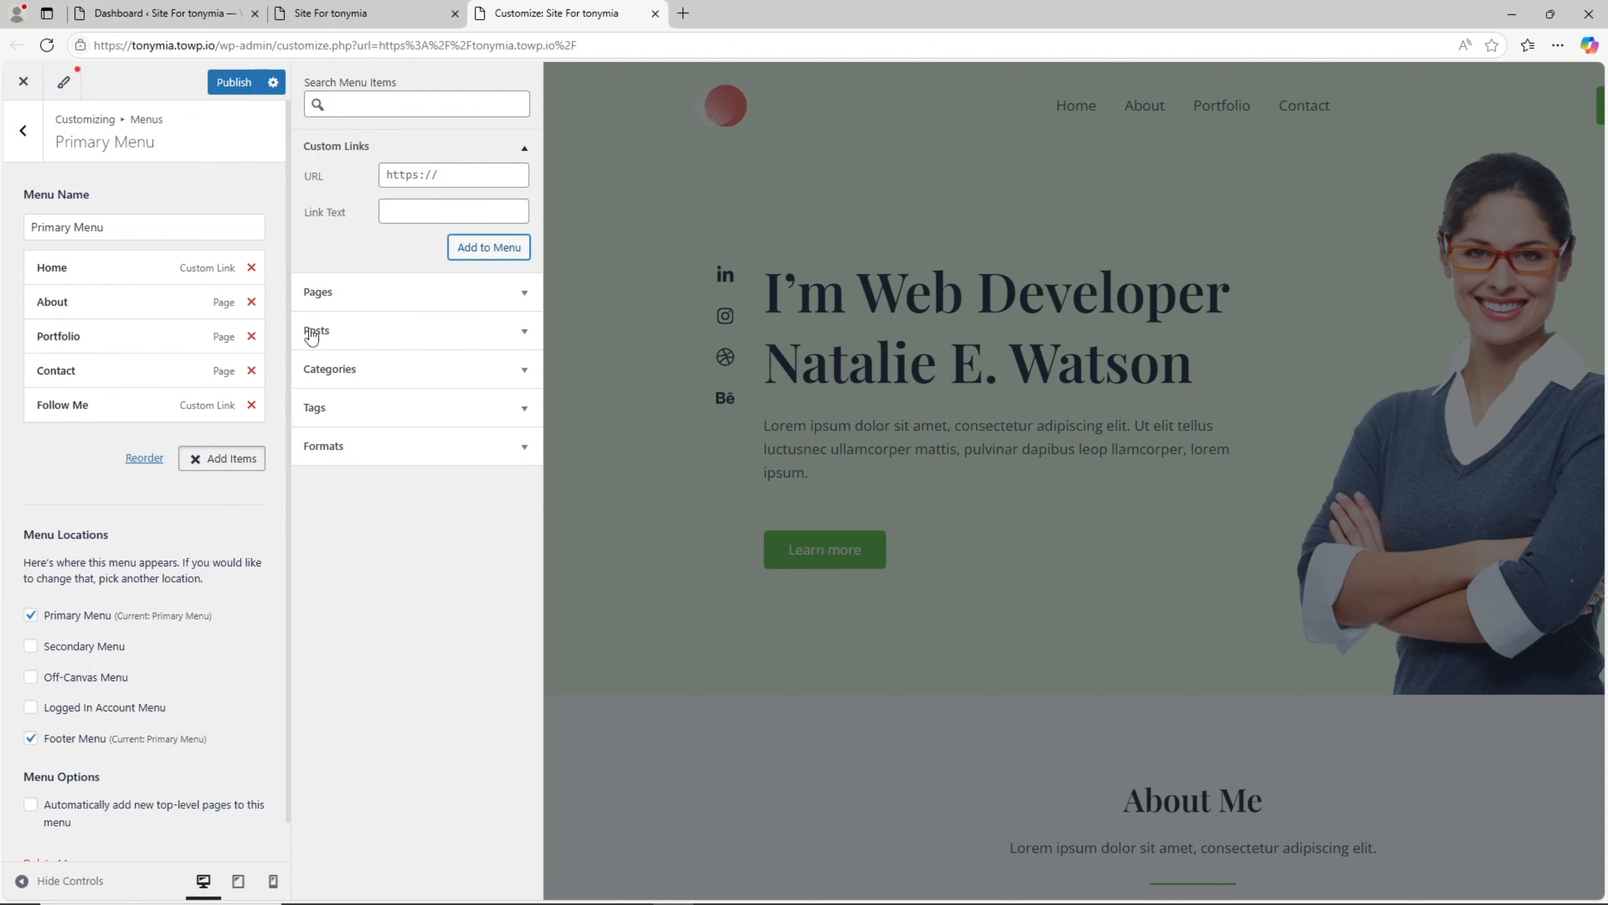
pyautogui.click(67, 459)
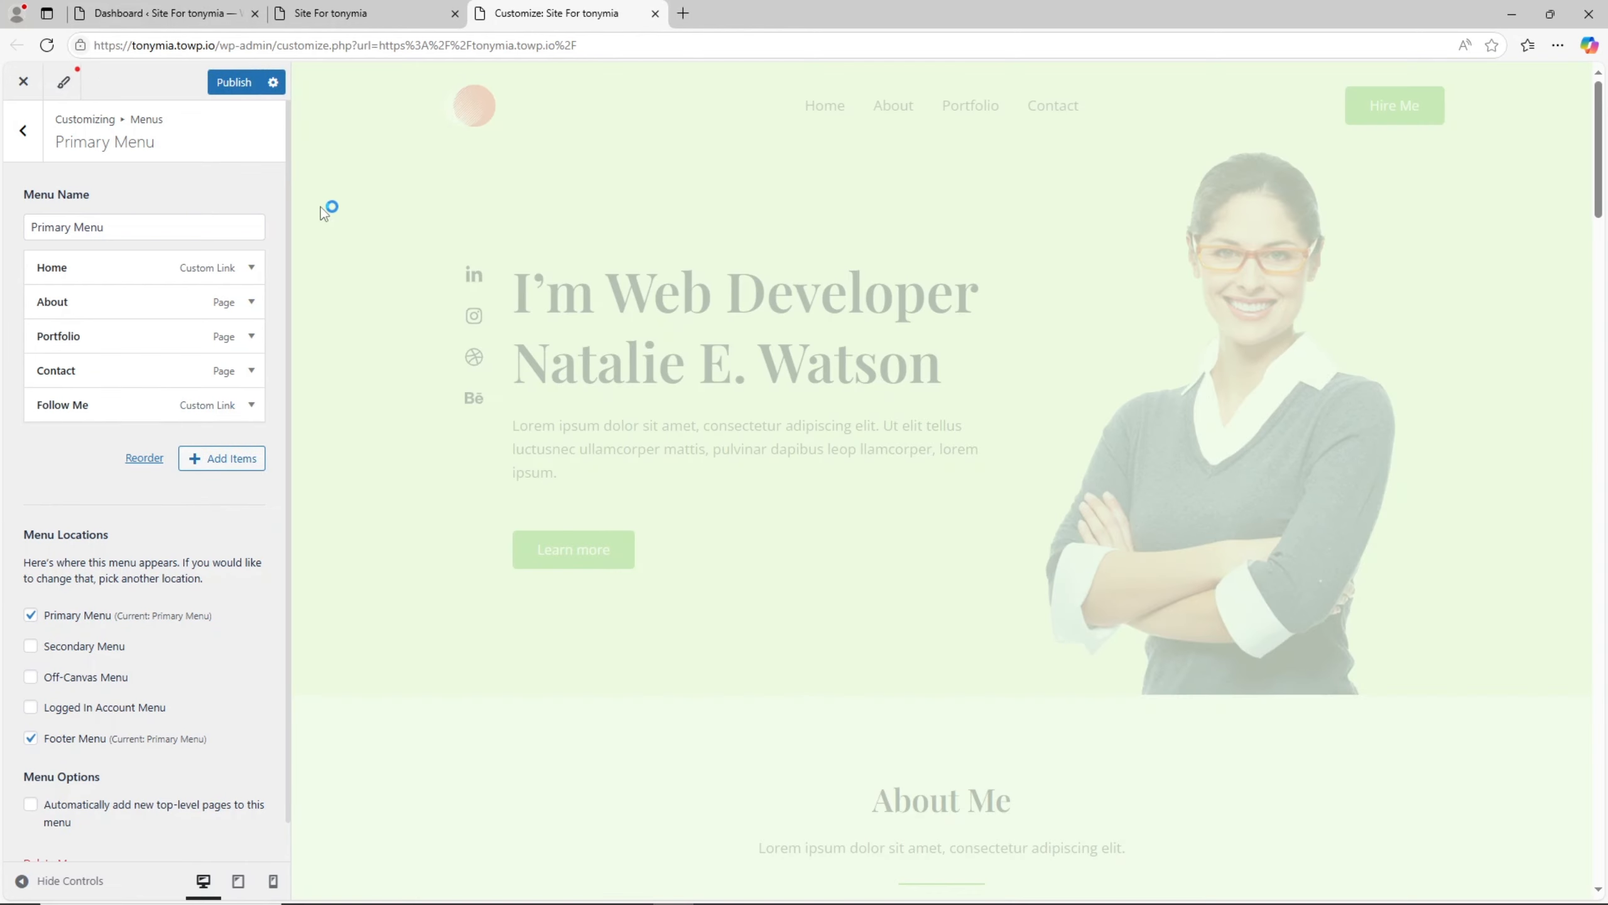
pyautogui.click(234, 81)
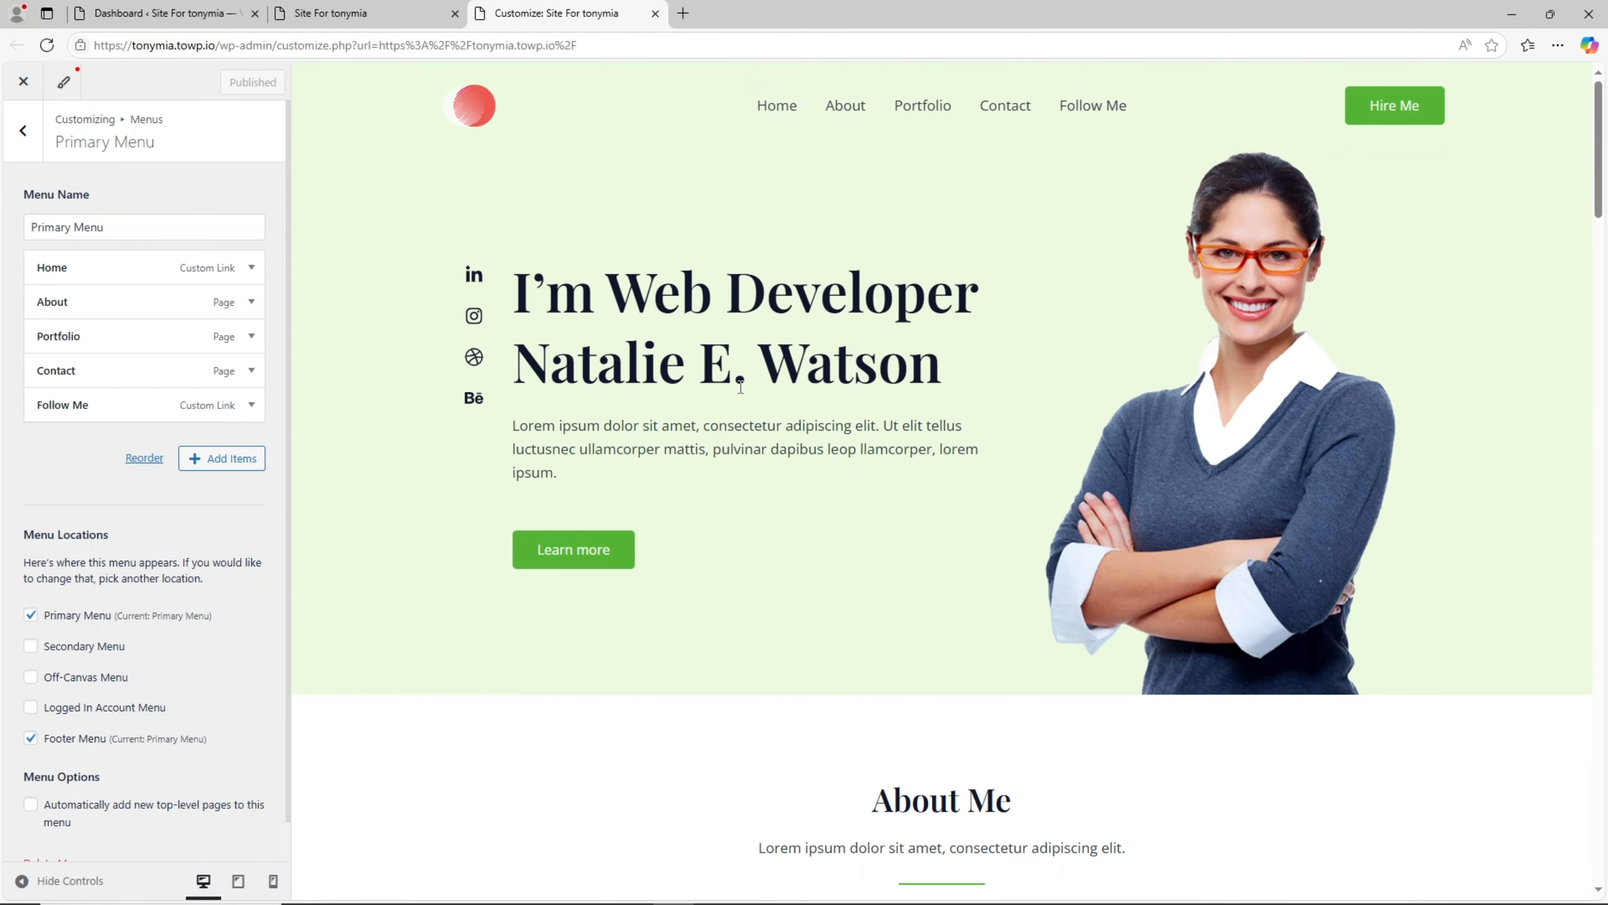
# - Open the footer in the Footer Builder and view the Primary Footer's column and layout settings
pyautogui.scroll(-12, 741, 387)
pyautogui.scroll(-15, 753, 383)
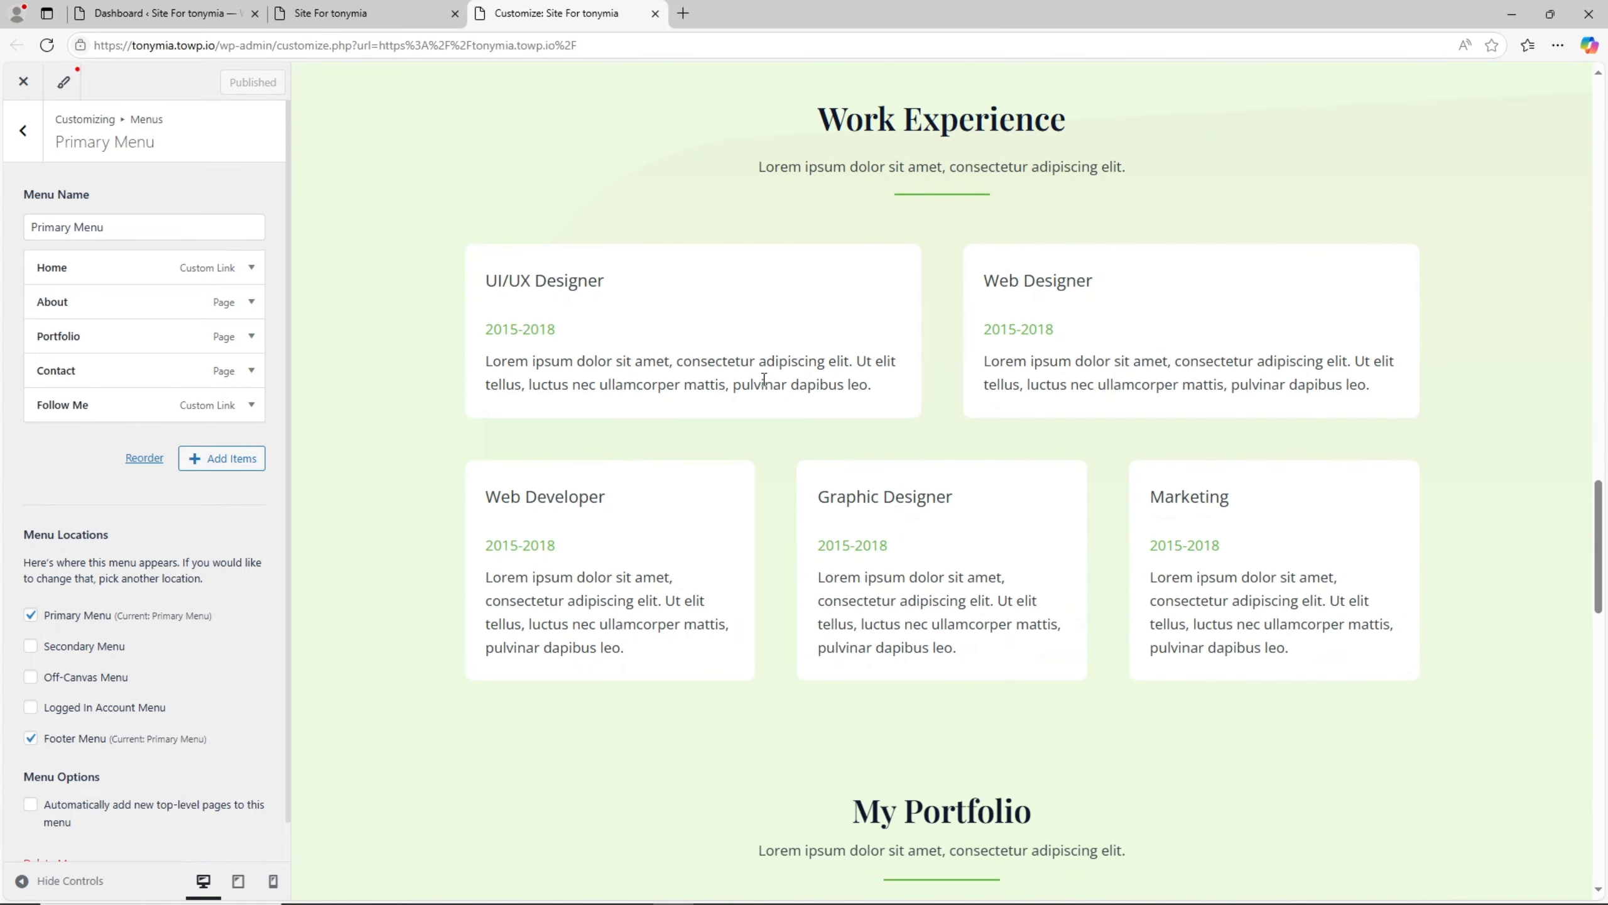
pyautogui.scroll(-5, 766, 388)
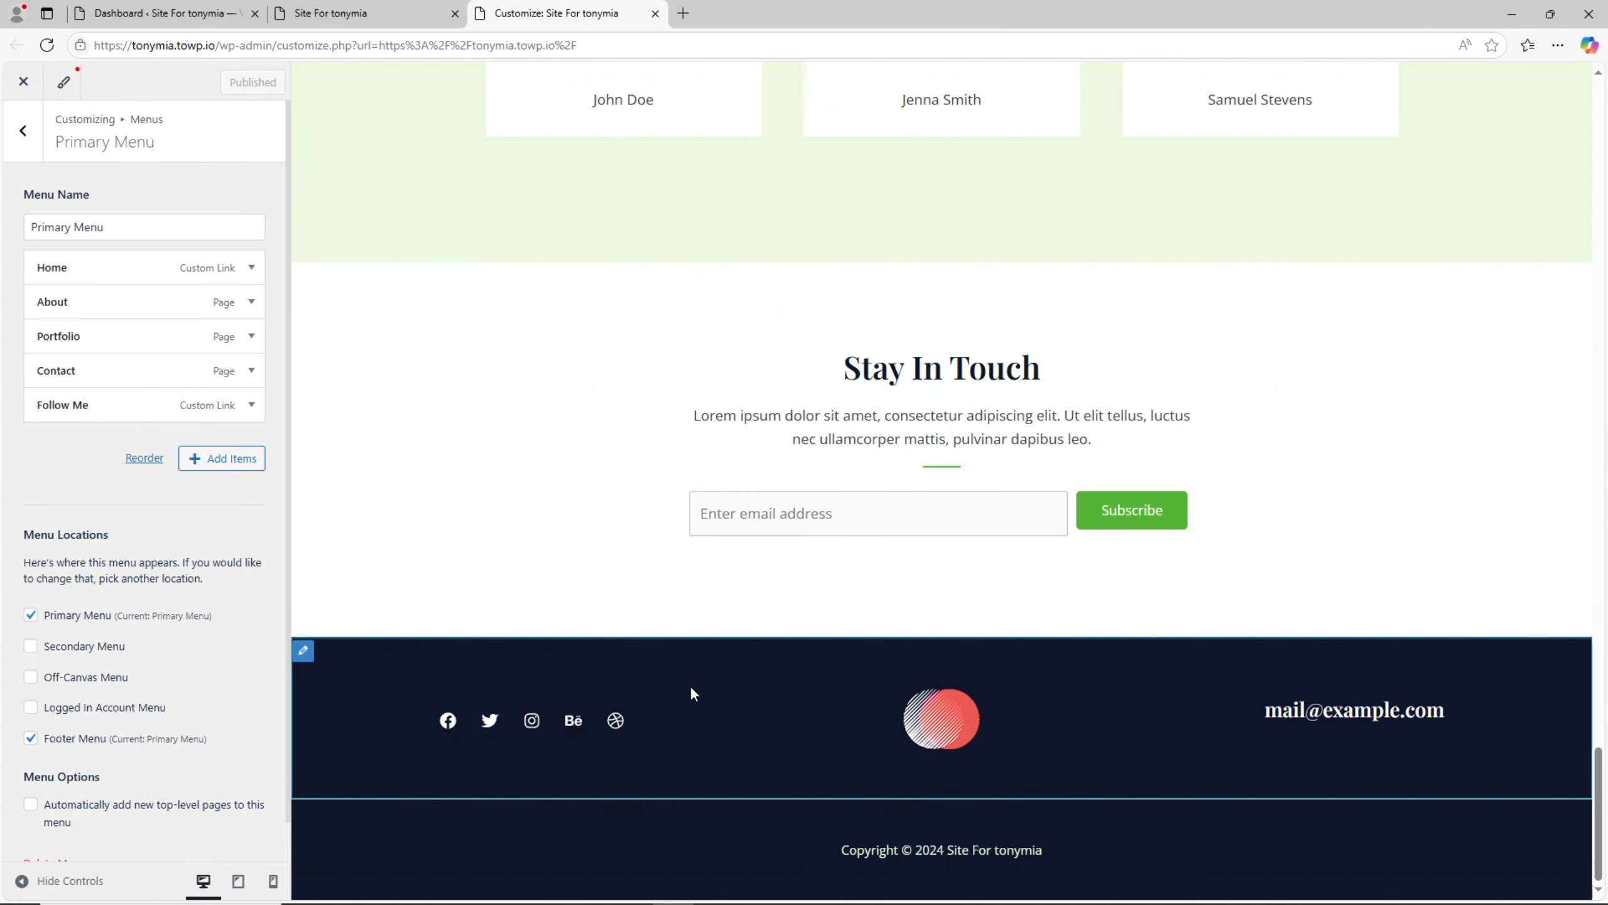
pyautogui.click(304, 653)
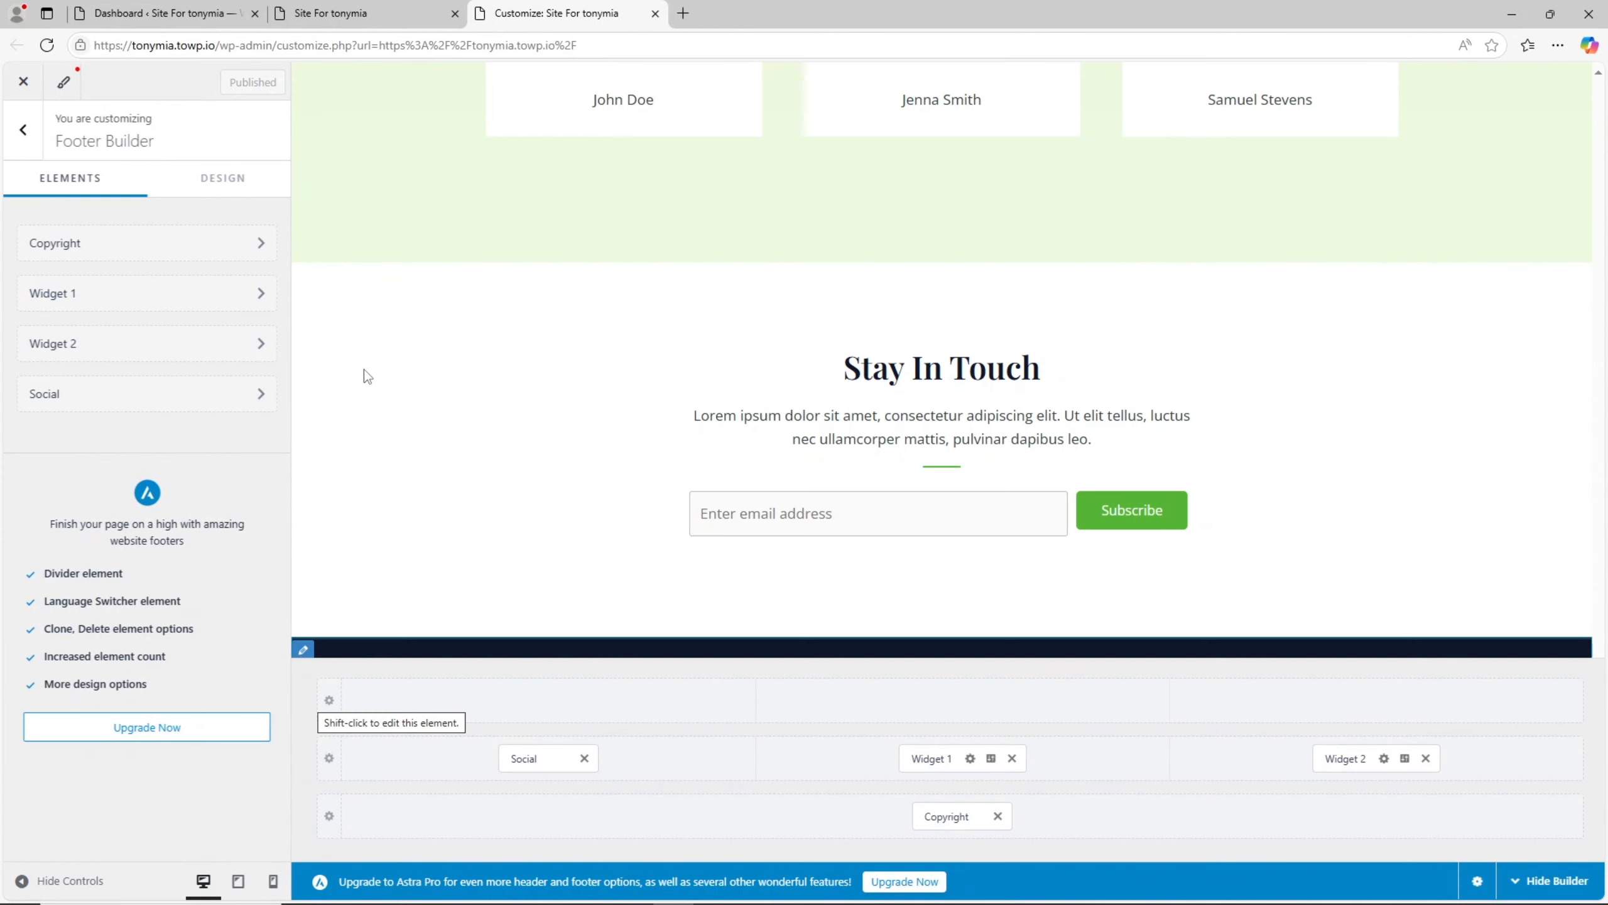
pyautogui.keyDown('shift'); pyautogui.click(1200, 758); pyautogui.keyUp('shift')
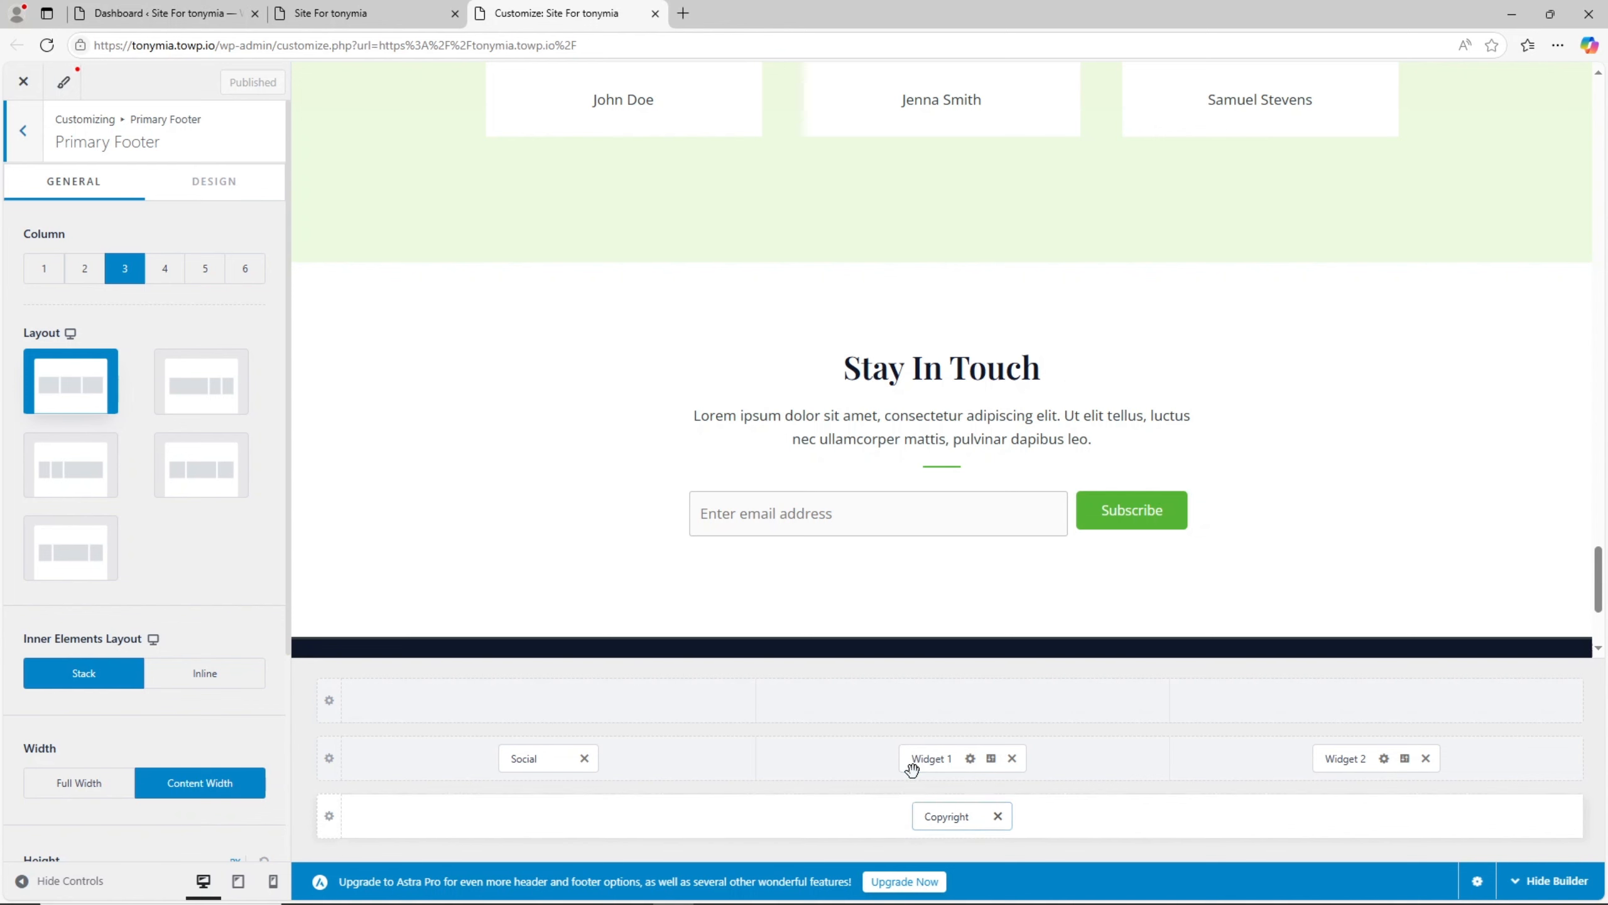
# - Return to the live site tab and look through the home page's hero, About Me and Working Process sections
pyautogui.click(353, 5)
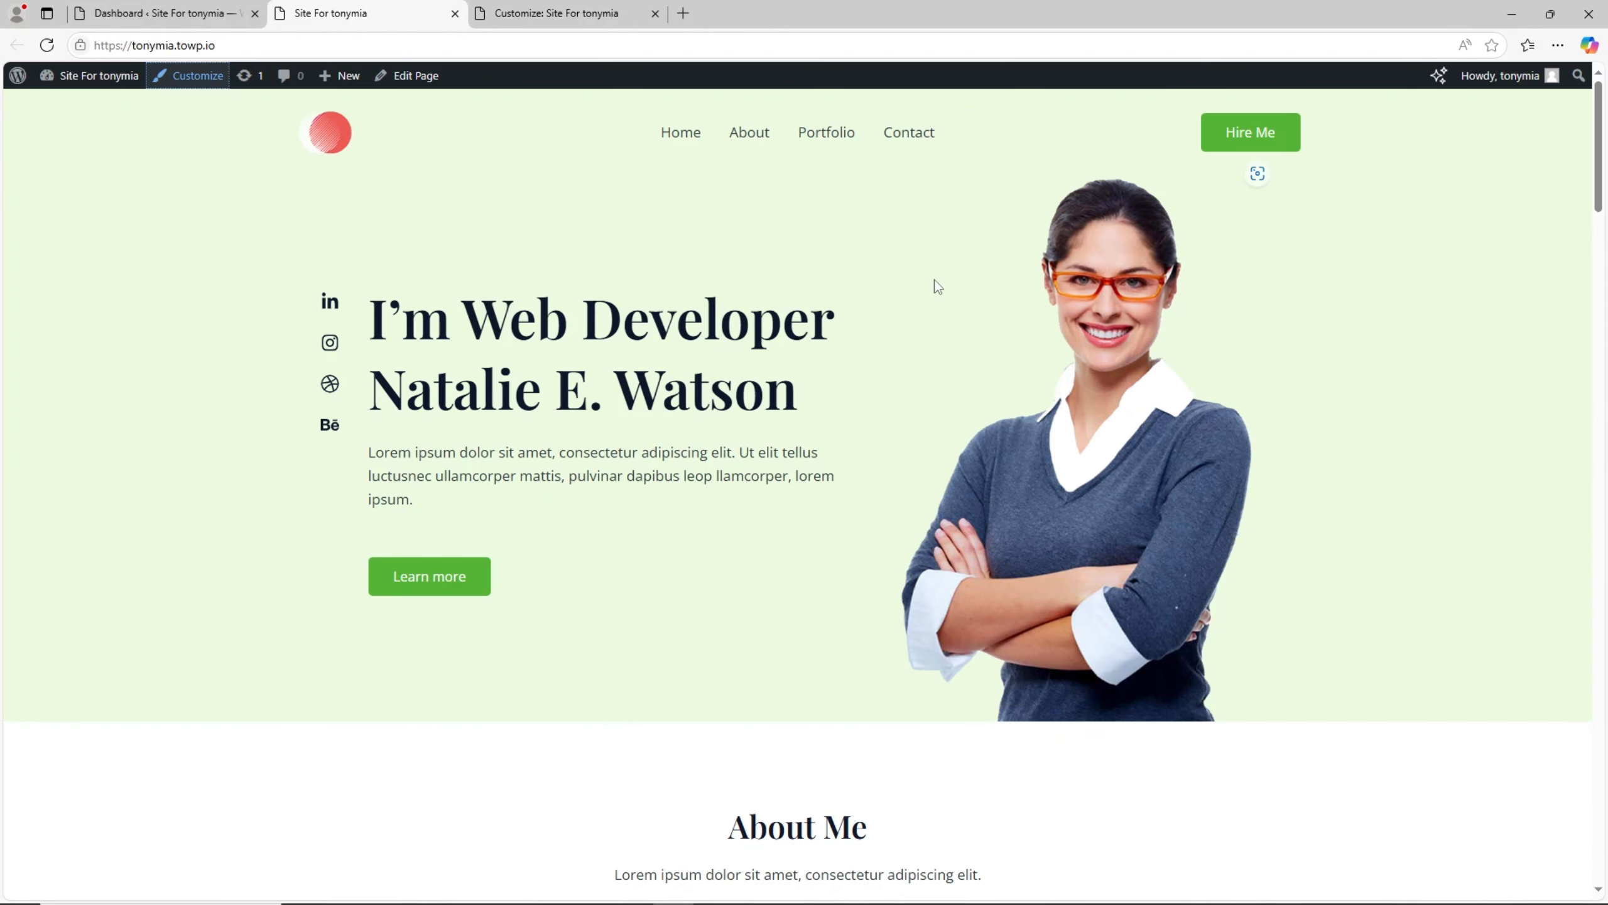
pyautogui.scroll(-10, 761, 467)
pyautogui.scroll(10, 763, 467)
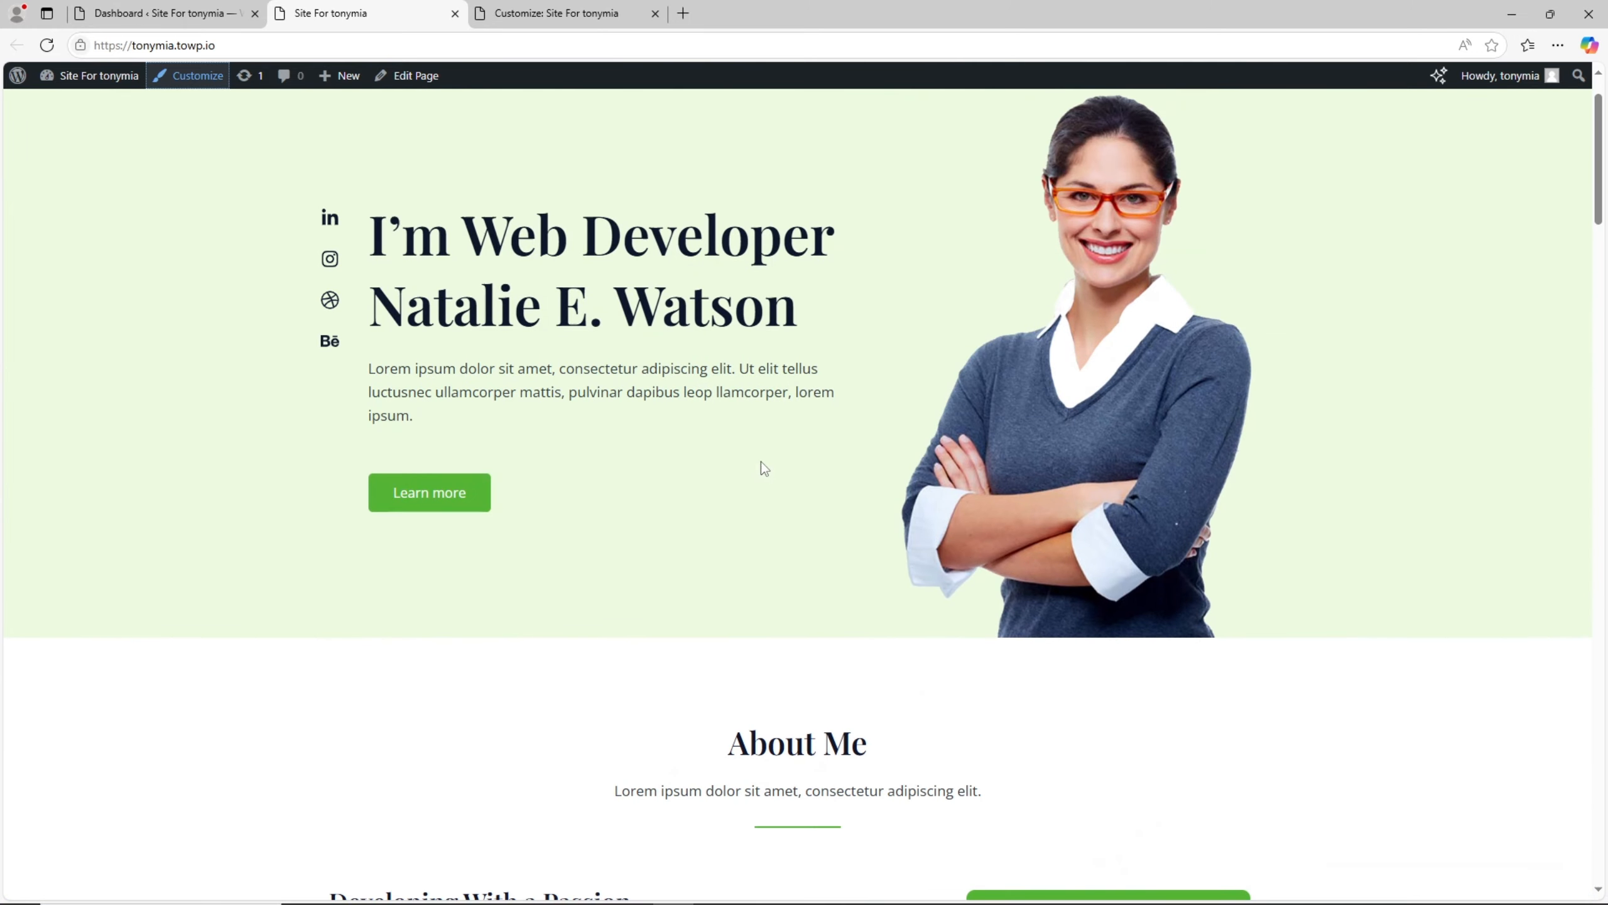
pyautogui.scroll(-5, 600, 380)
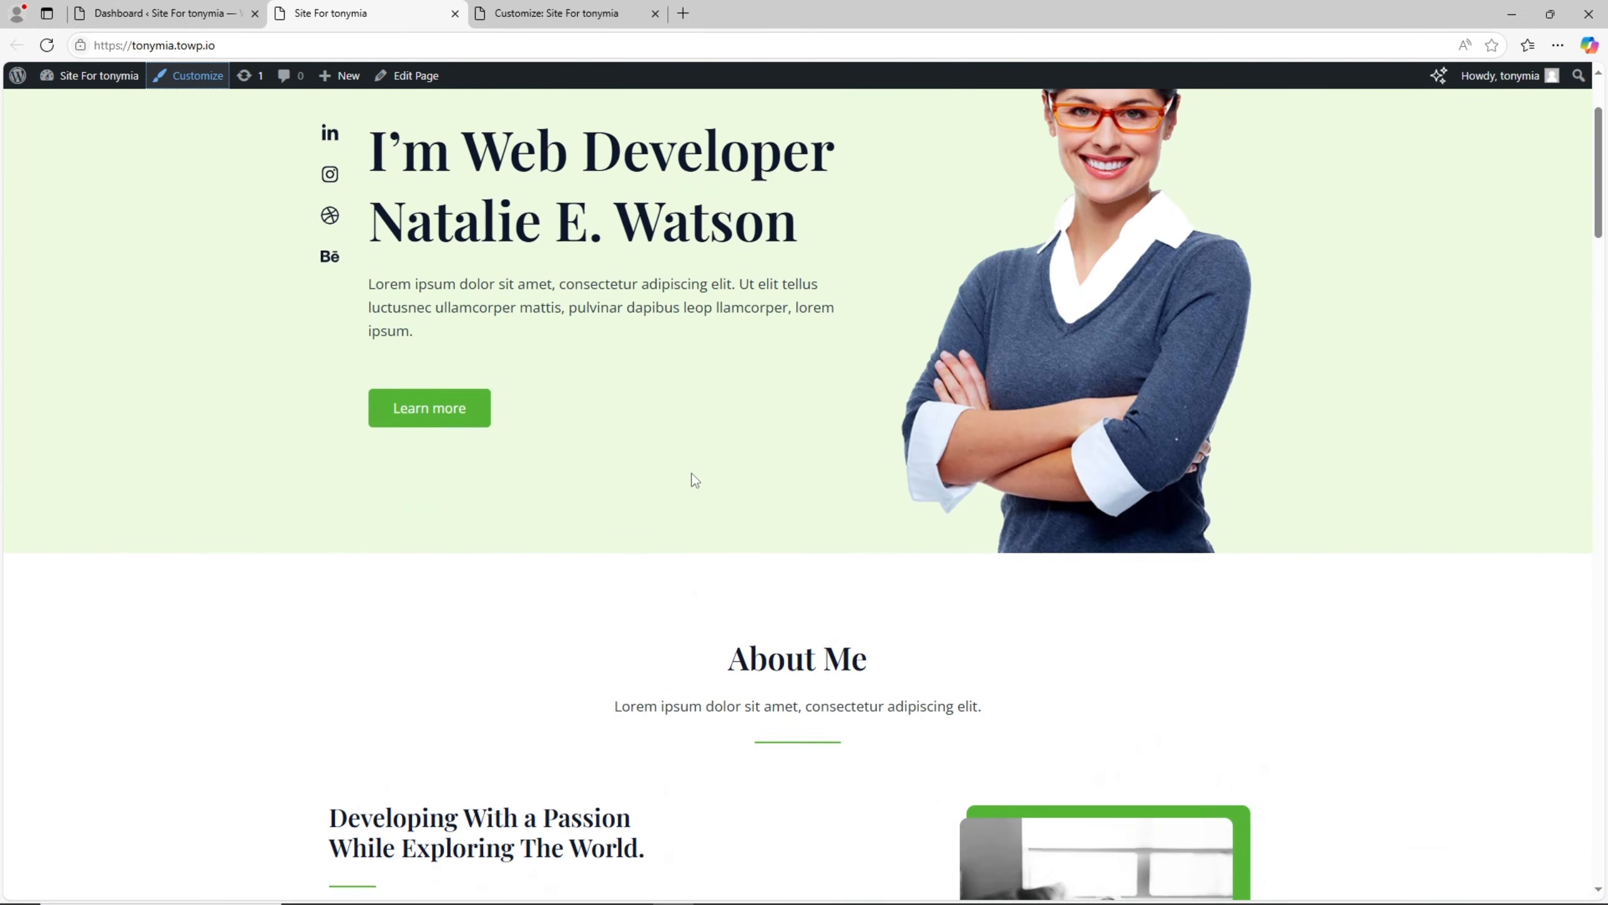
pyautogui.scroll(5, 809, 413)
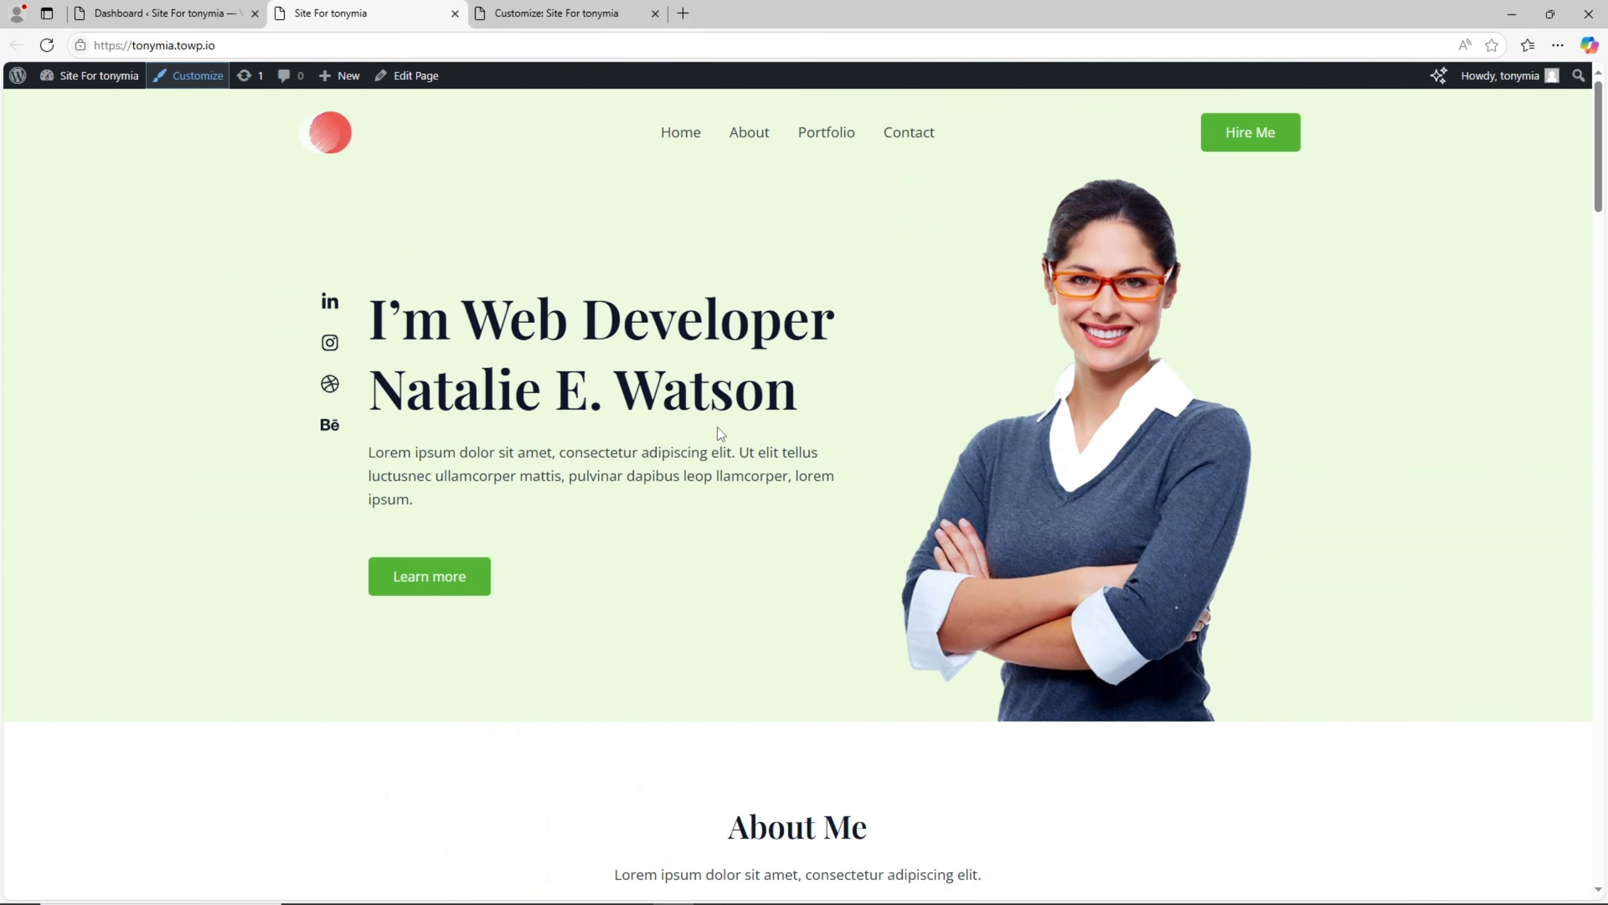
pyautogui.moveTo(579, 315); pyautogui.dragTo(871, 460)
pyautogui.click(822, 562)
pyautogui.scroll(-10, 790, 571)
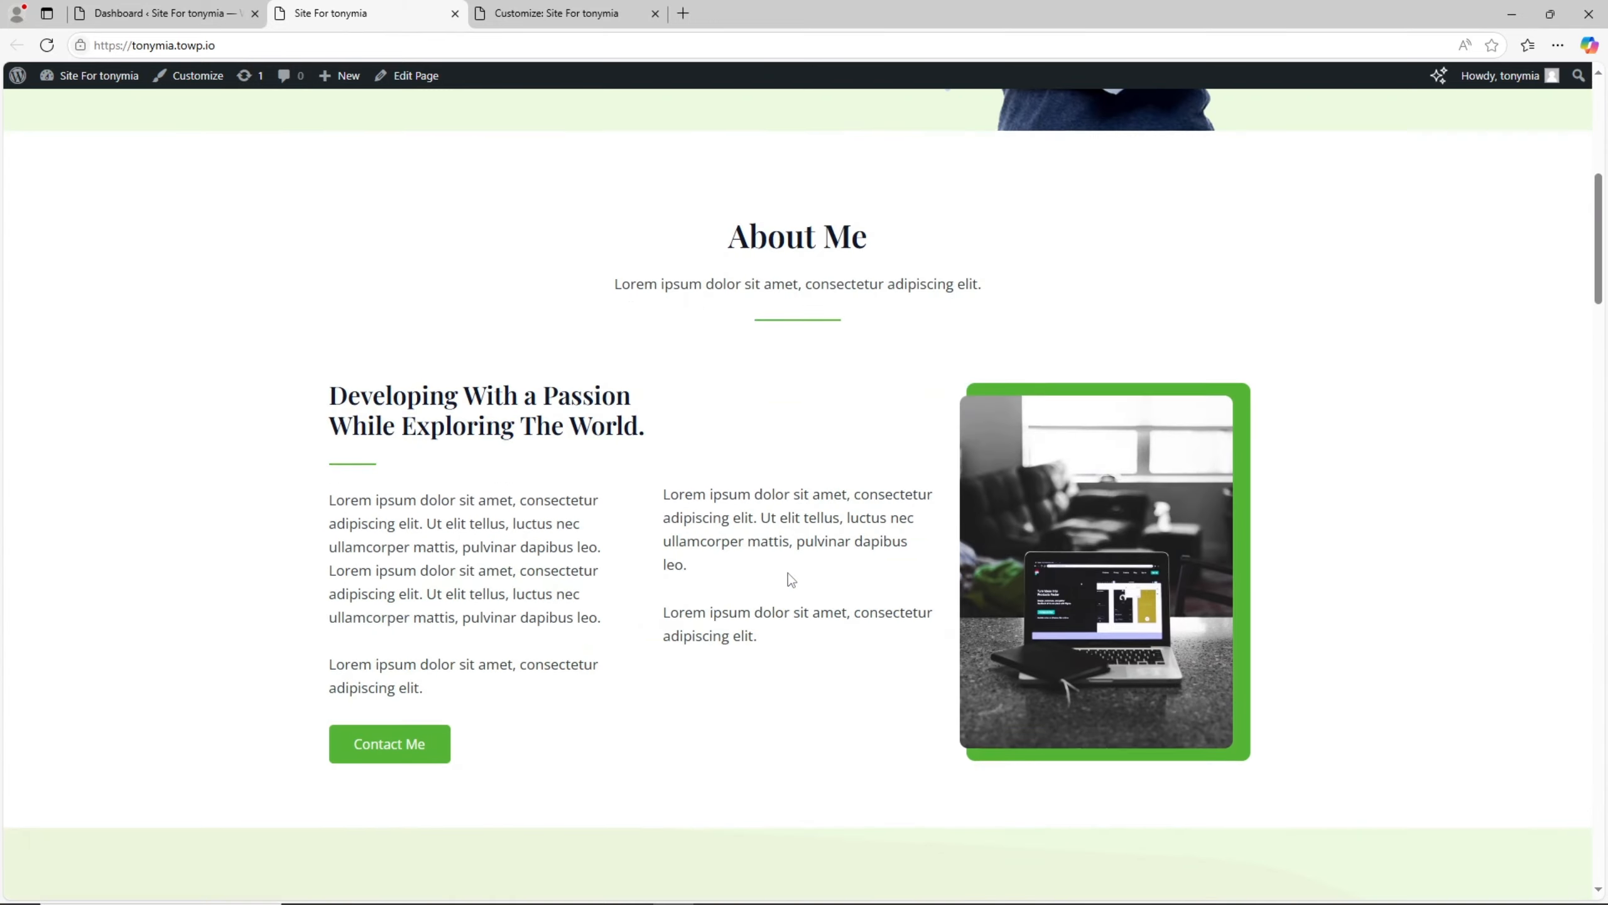
pyautogui.scroll(-12, 815, 586)
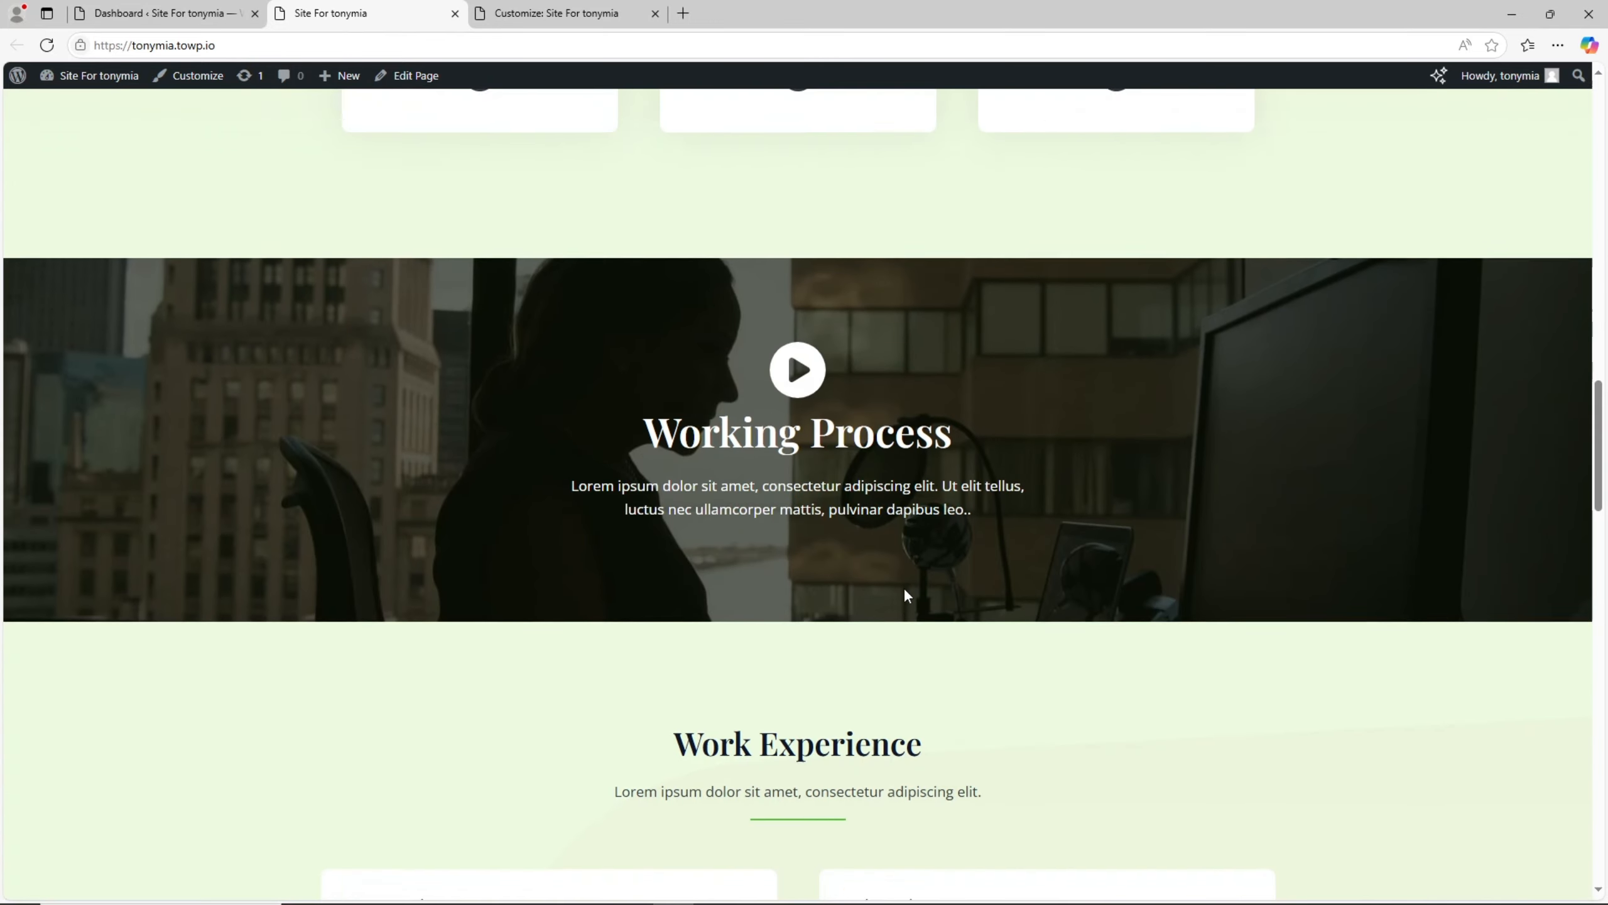
pyautogui.scroll(15, 905, 594)
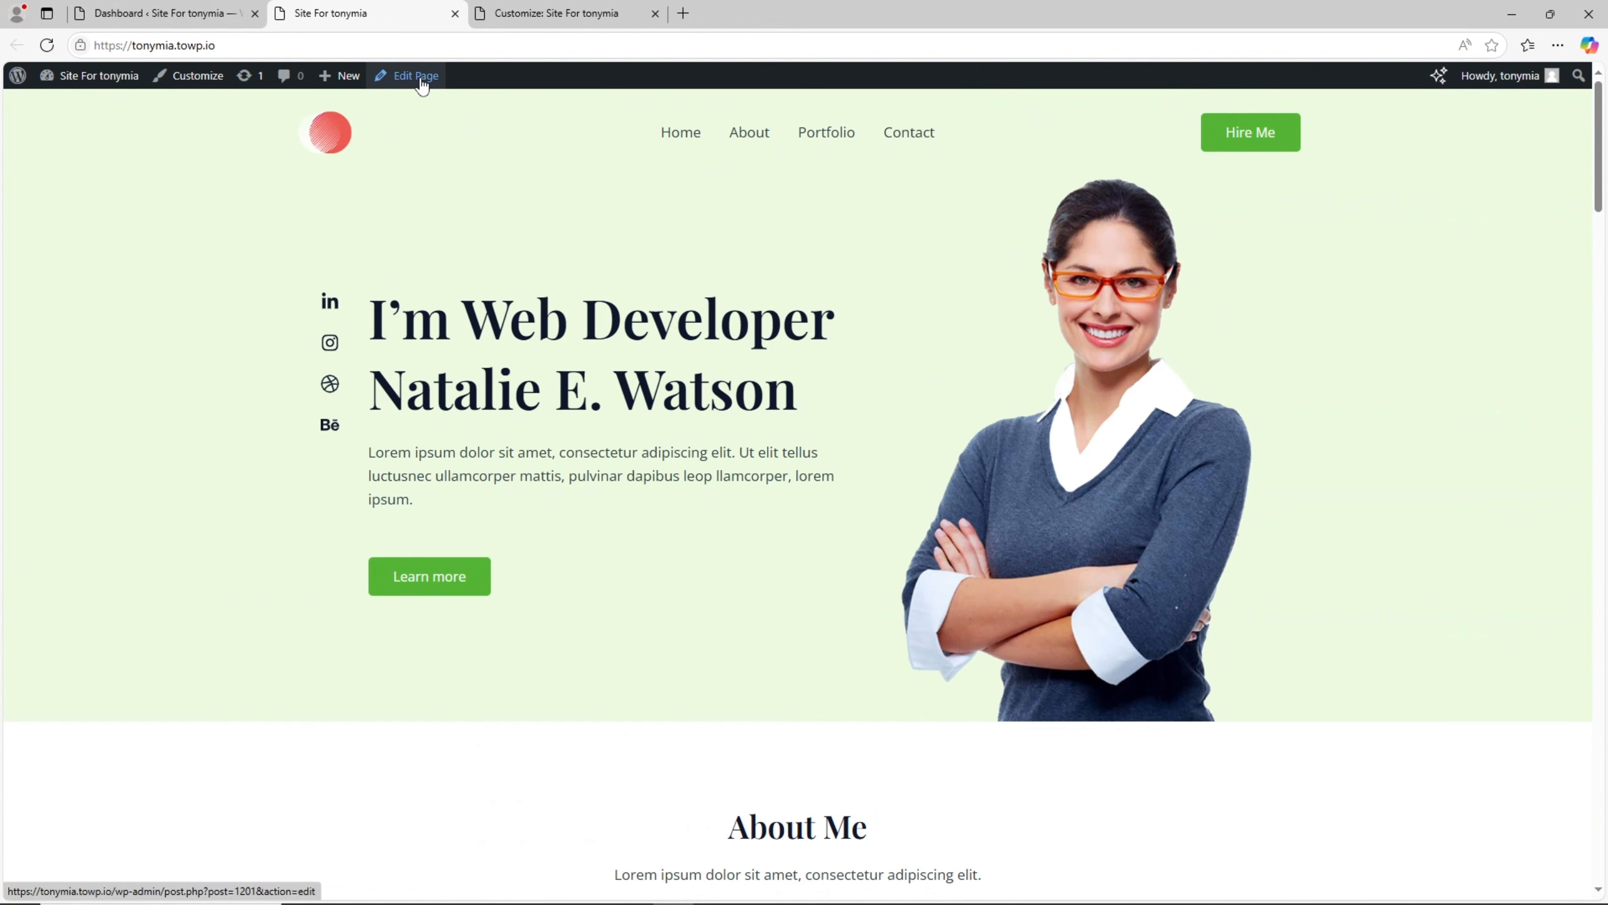
# - Open the Home page for editing in a new tab and look through its sections
pyautogui.middleClick(420, 81)
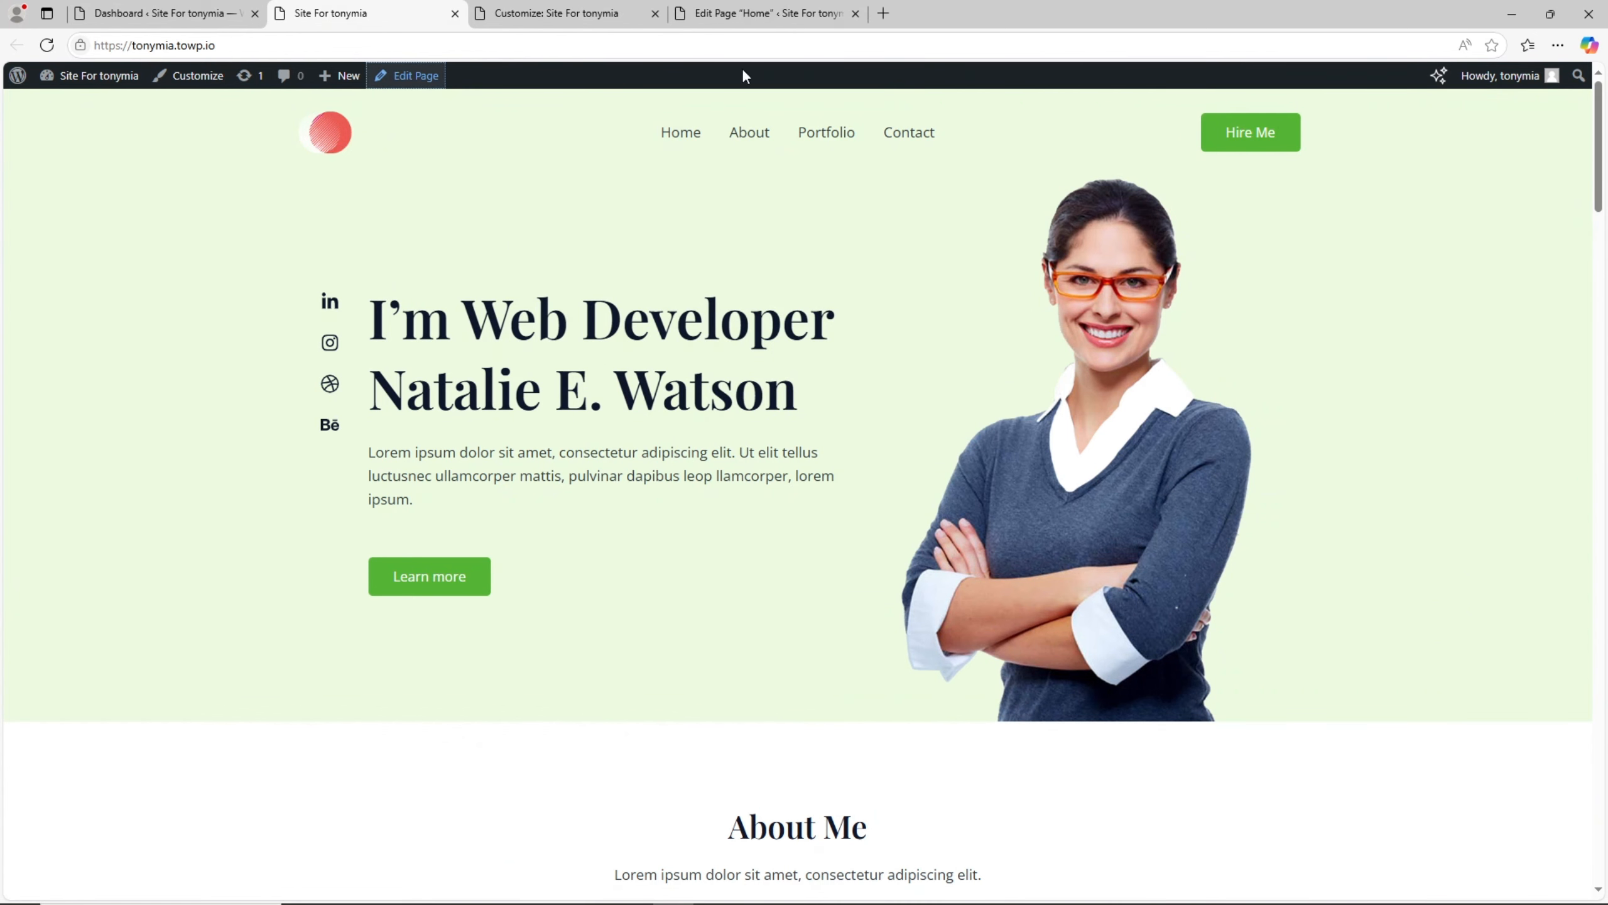
pyautogui.click(762, 12)
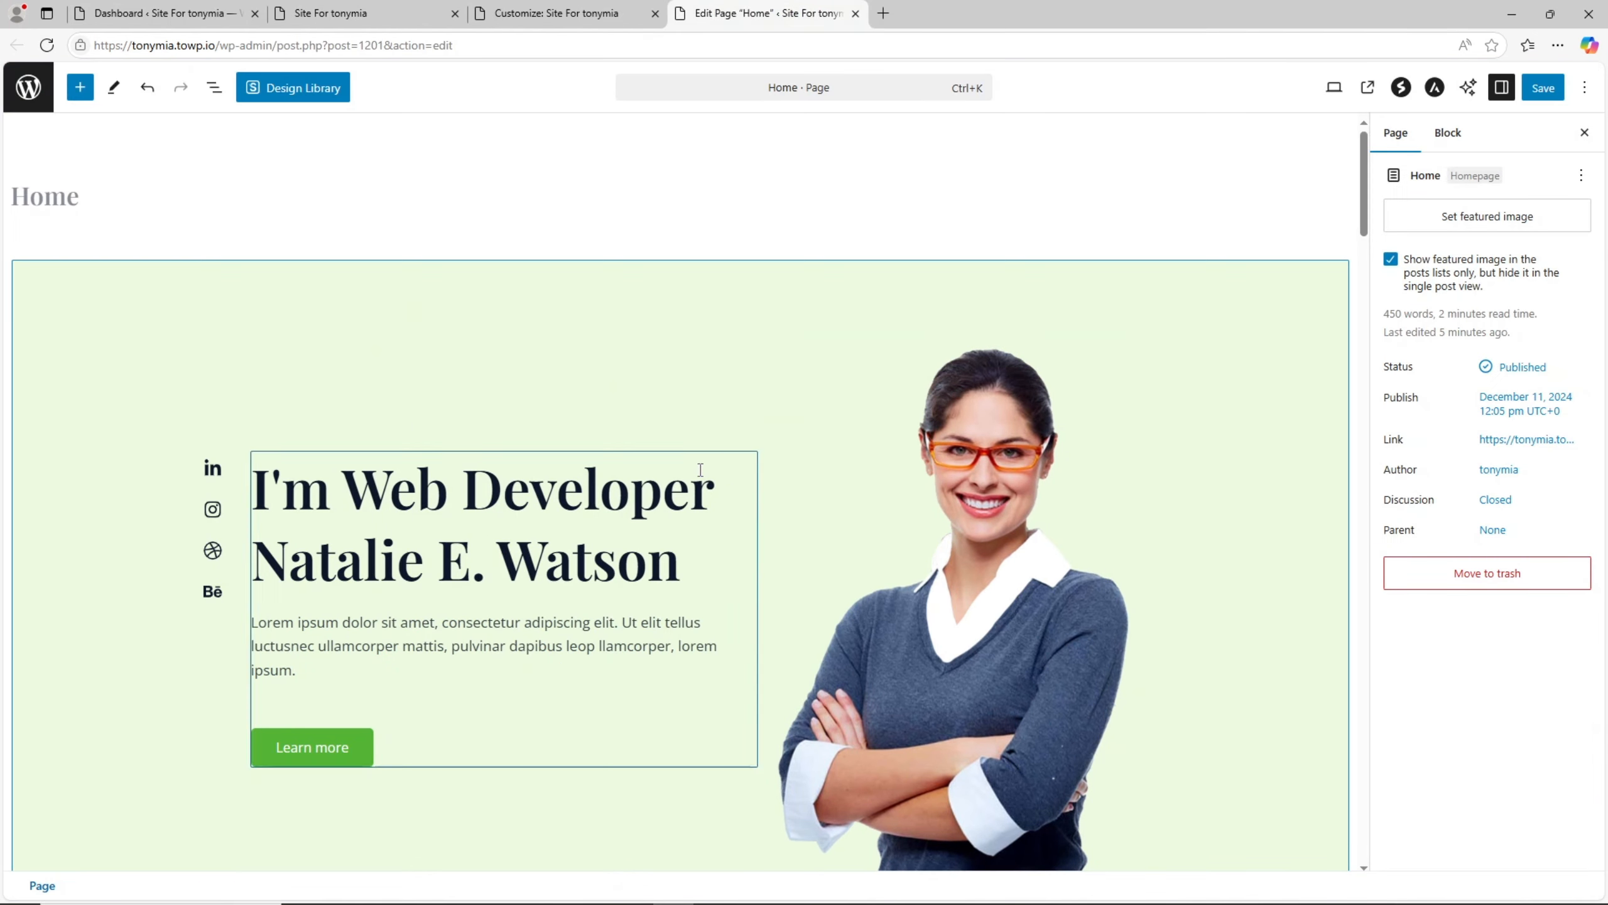
pyautogui.scroll(-7, 662, 439)
pyautogui.scroll(-4, 662, 440)
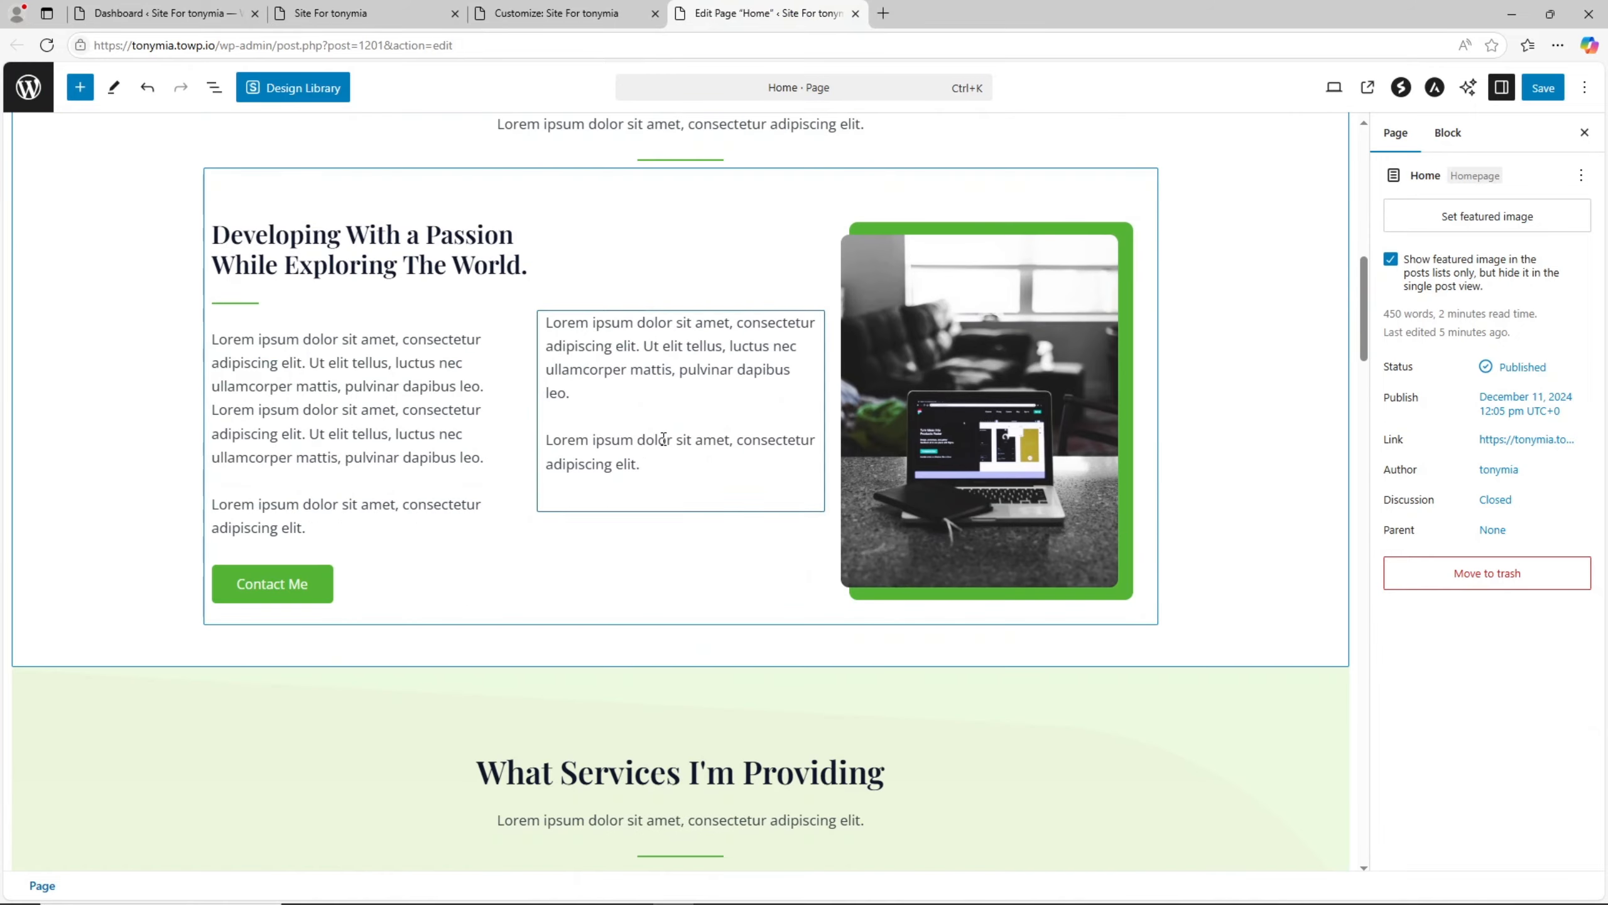
pyautogui.scroll(8, 659, 549)
pyautogui.scroll(3, 660, 549)
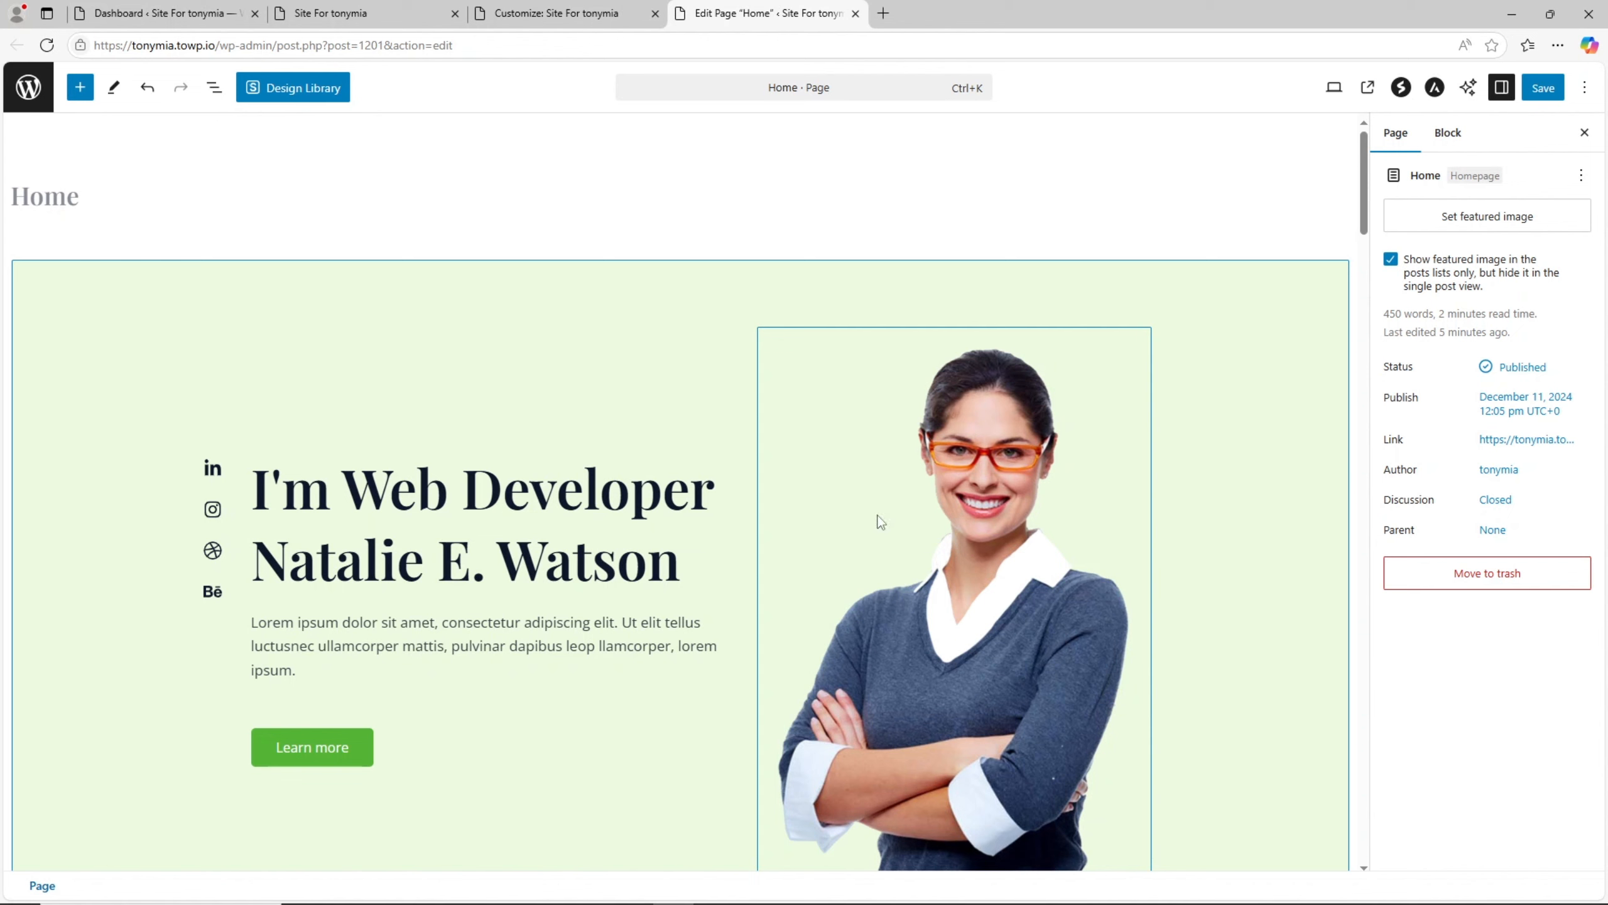
# - Bring up the image replacement options for the hero portrait and close them without choosing a file
pyautogui.click(951, 548)
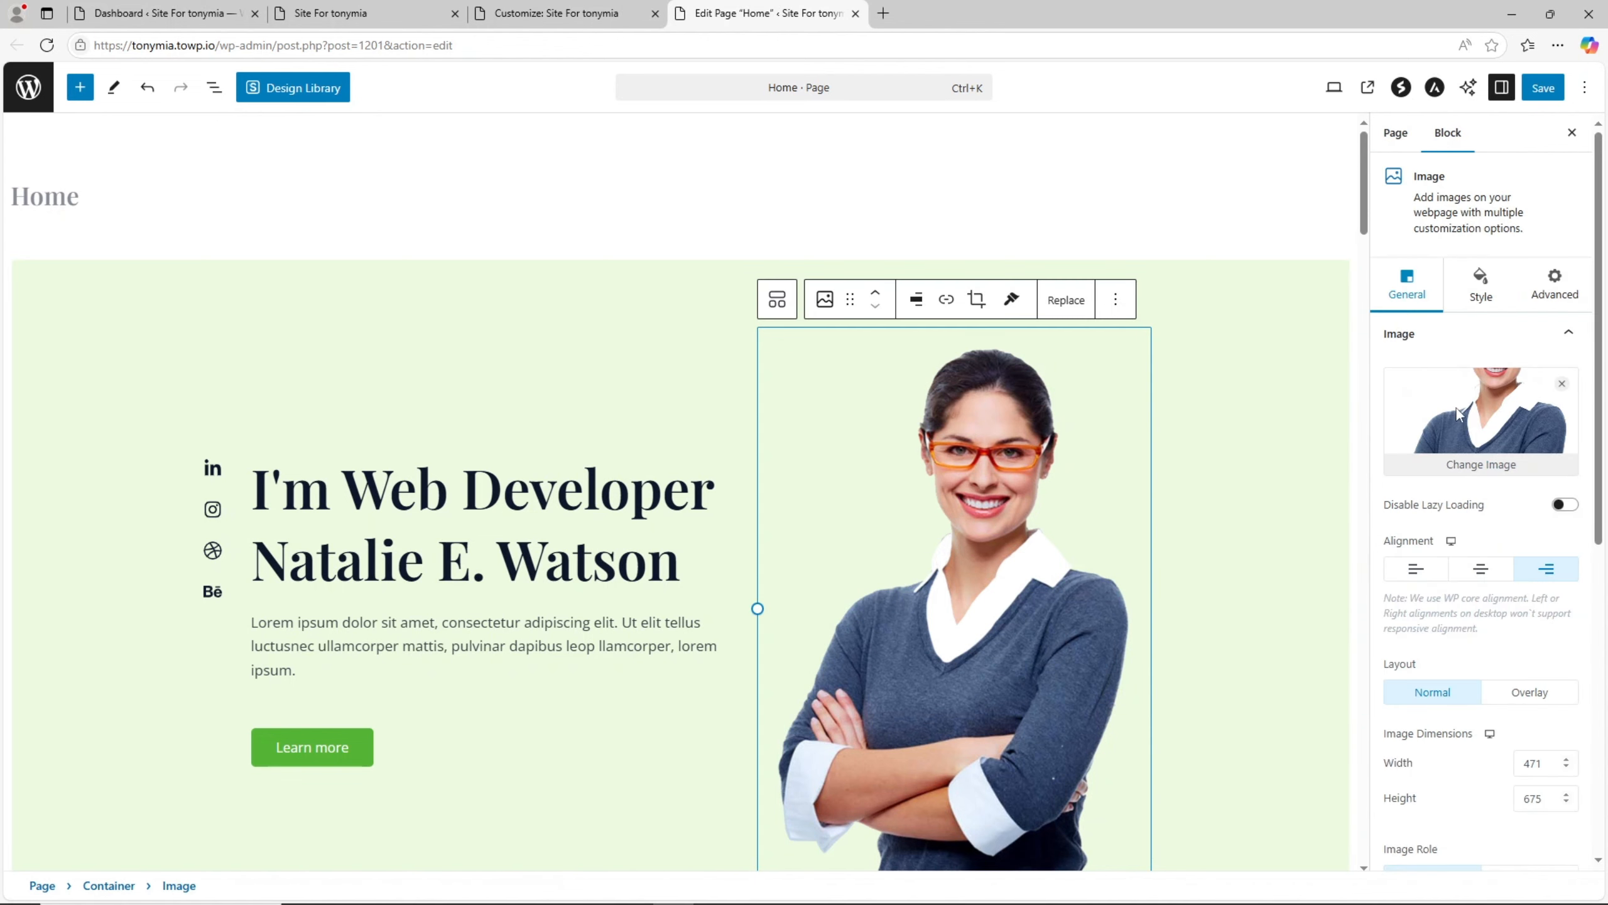
pyautogui.click(1400, 469)
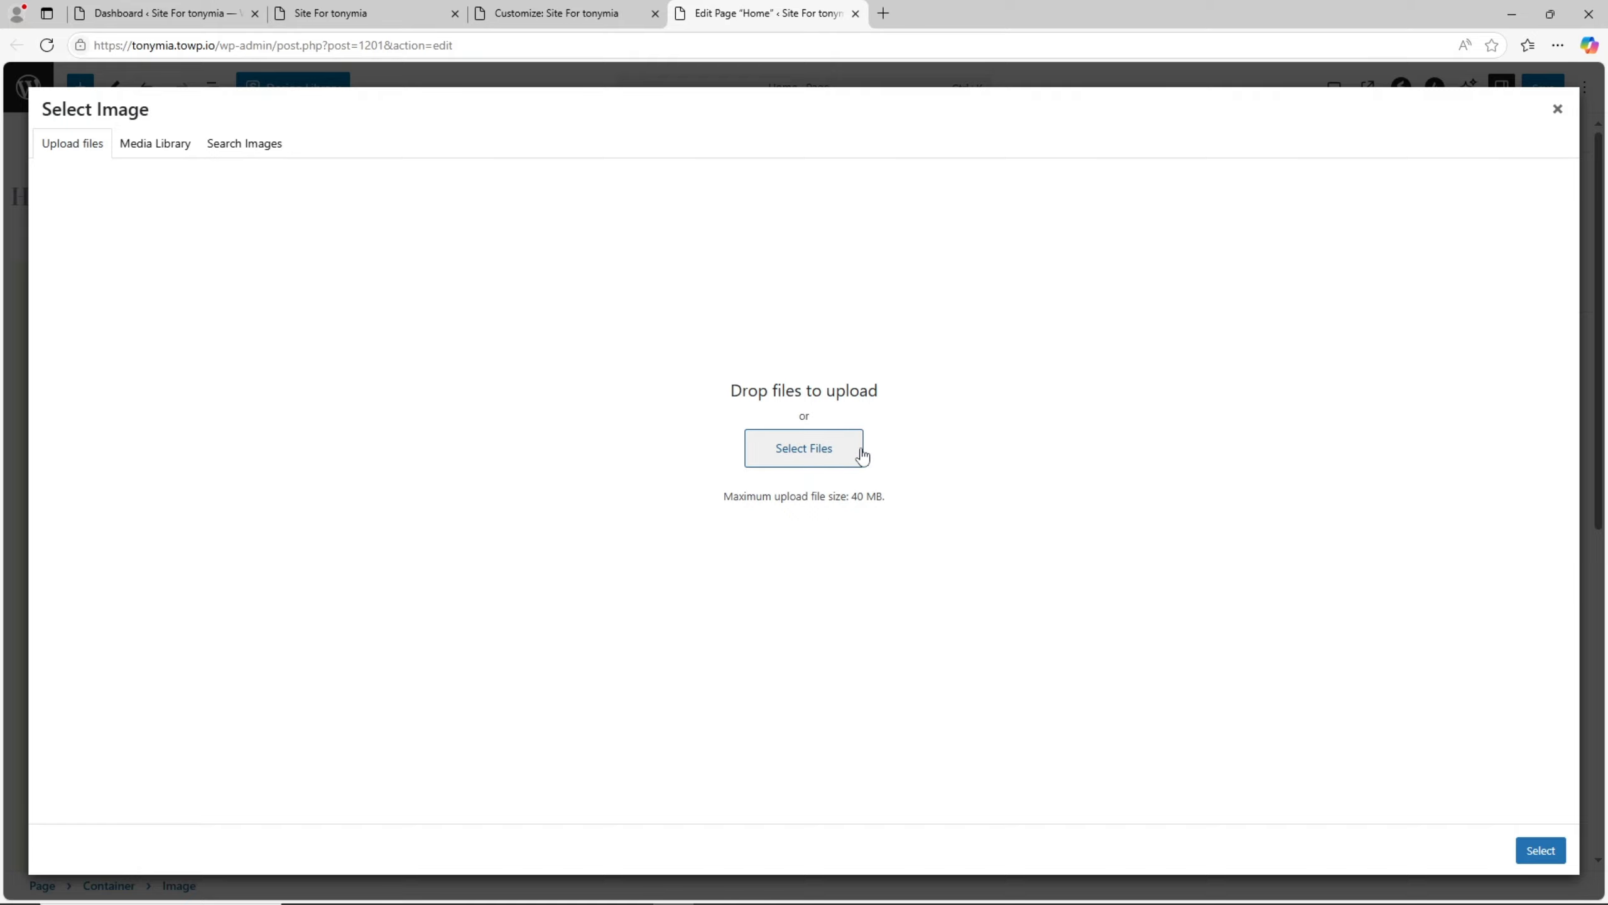
pyautogui.click(1558, 110)
pyautogui.scroll(-4, 415, 509)
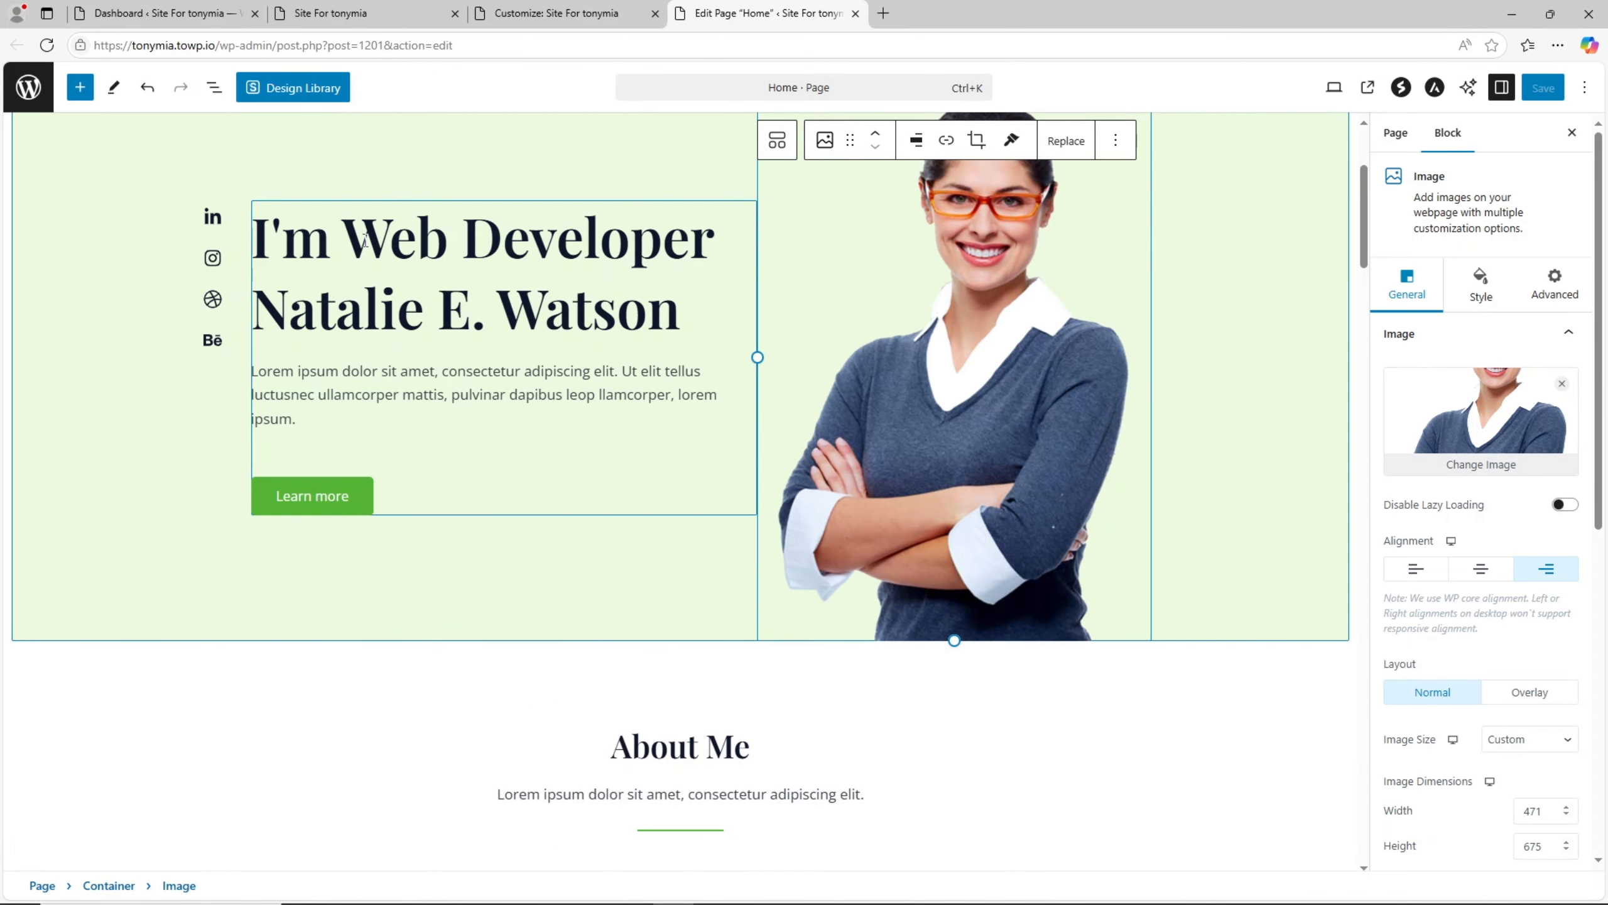
# - Select the hero section's info box and look through its Content settings for title, description and alignment
pyautogui.click(341, 236)
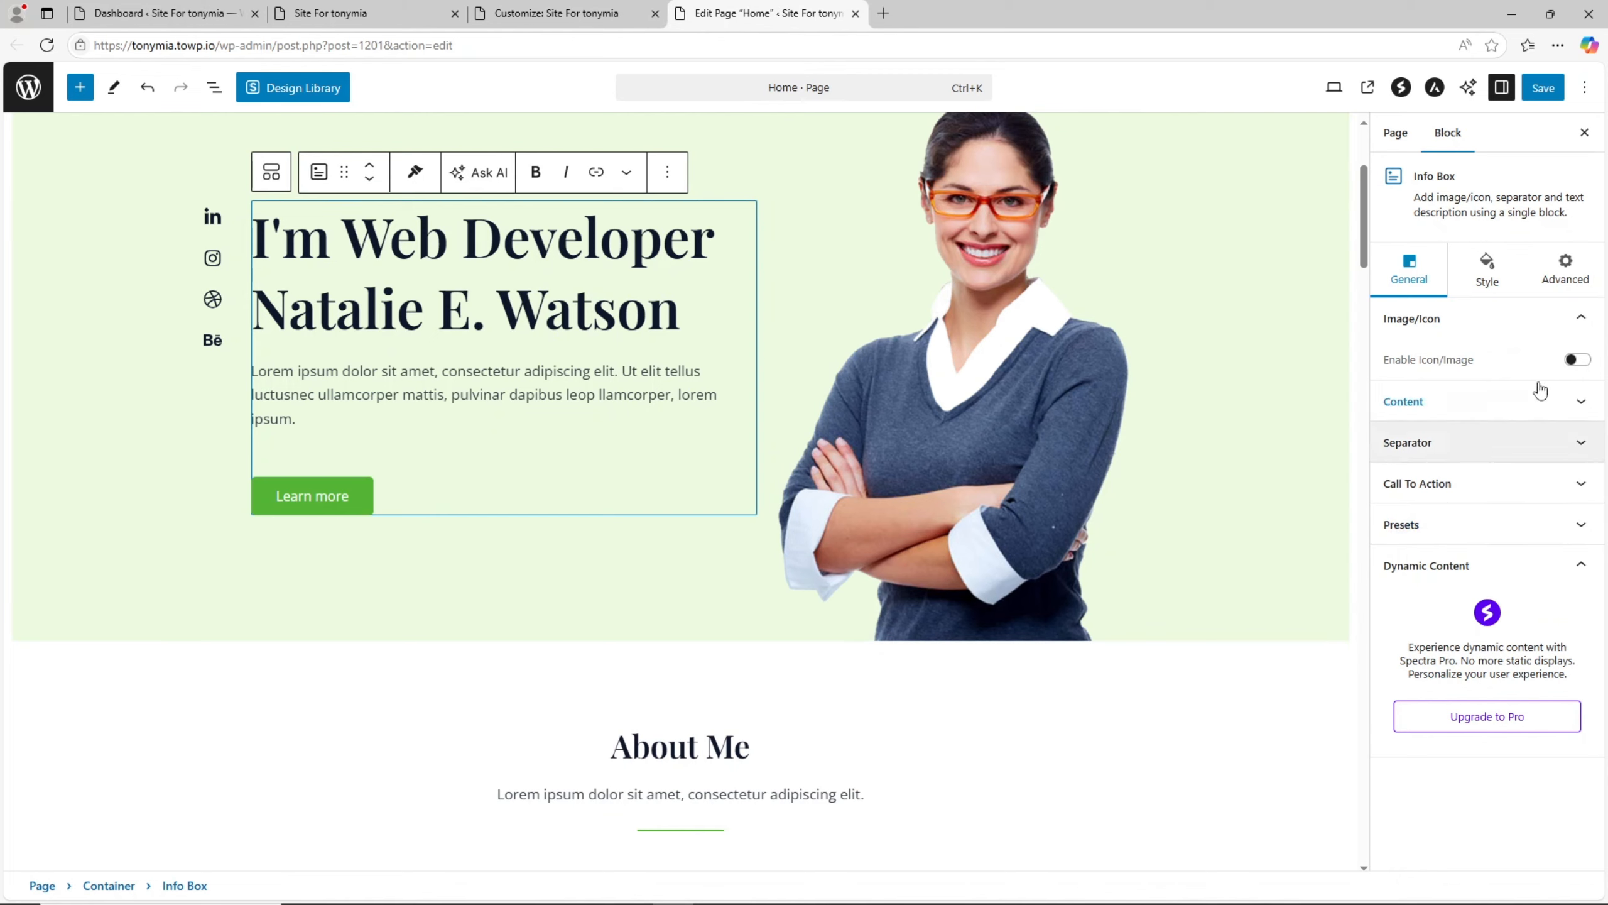
pyautogui.click(1471, 415)
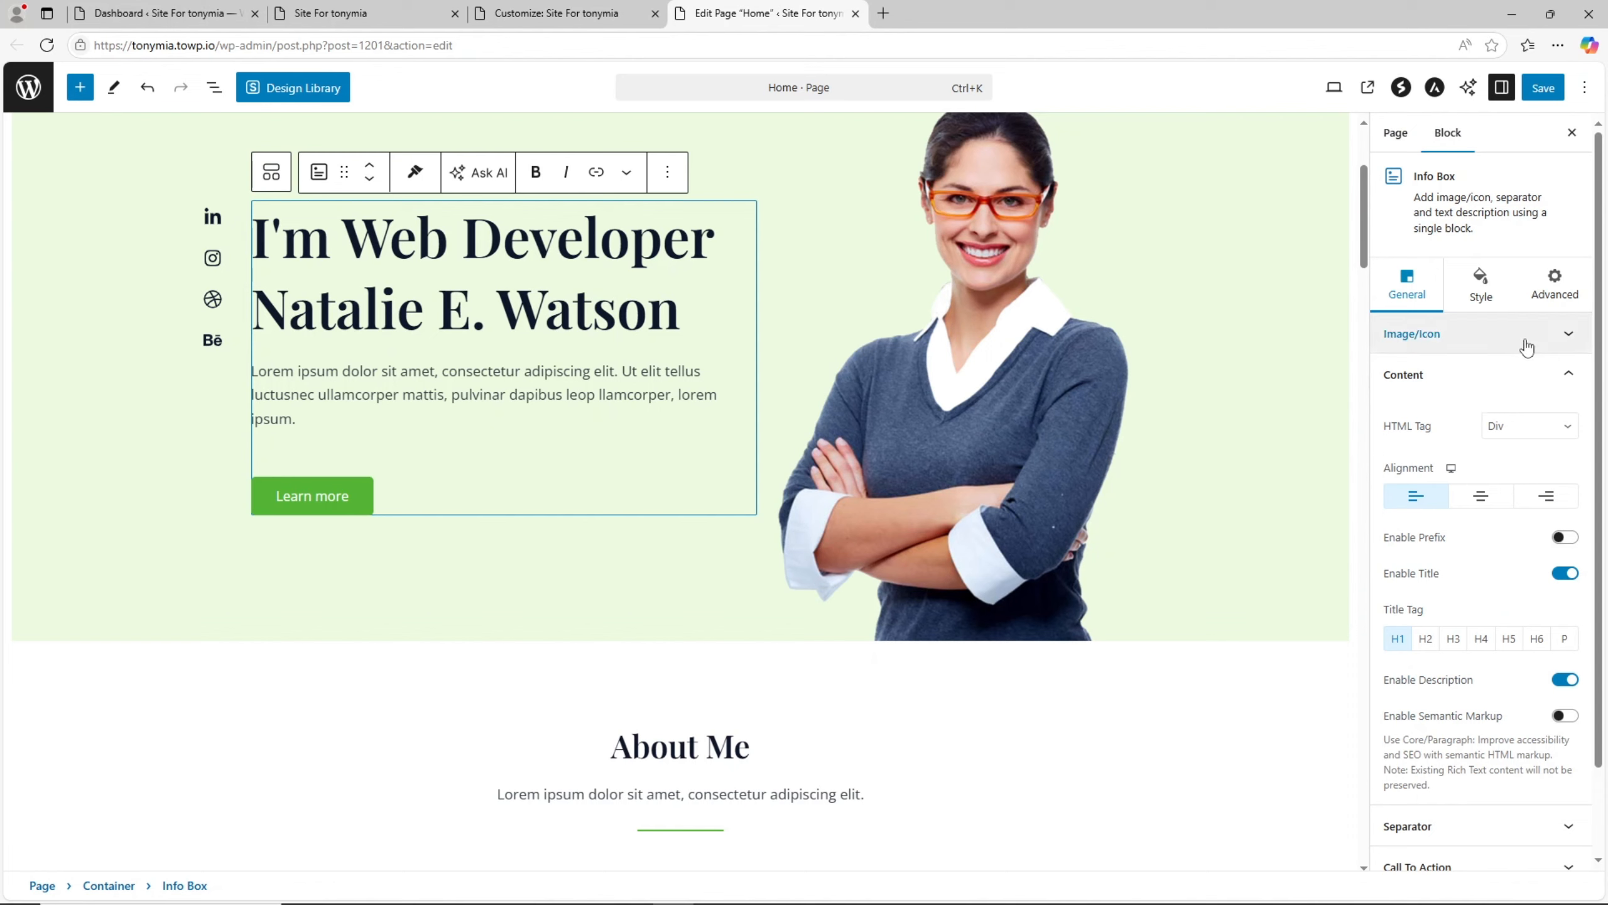
pyautogui.scroll(-2, 1526, 346)
pyautogui.scroll(2, 1525, 348)
pyautogui.scroll(-2, 1533, 532)
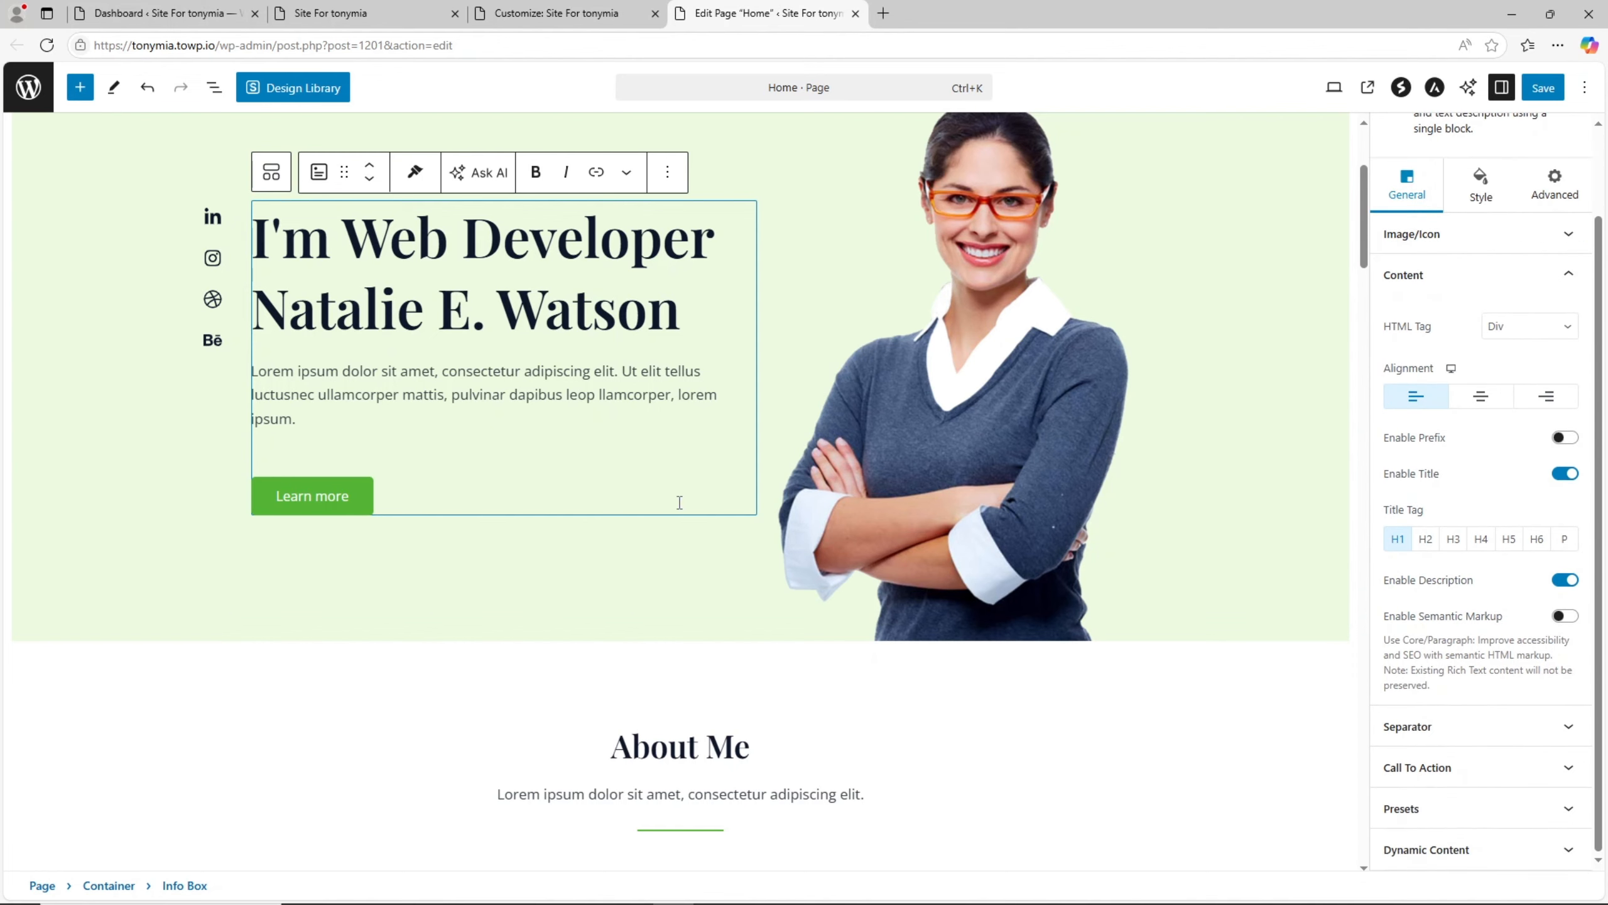
# - Replace the hero heading's text after "I'm" so that it reads "I'm a Youtuber"
pyautogui.tripleClick(358, 259)
pyautogui.click(506, 280)
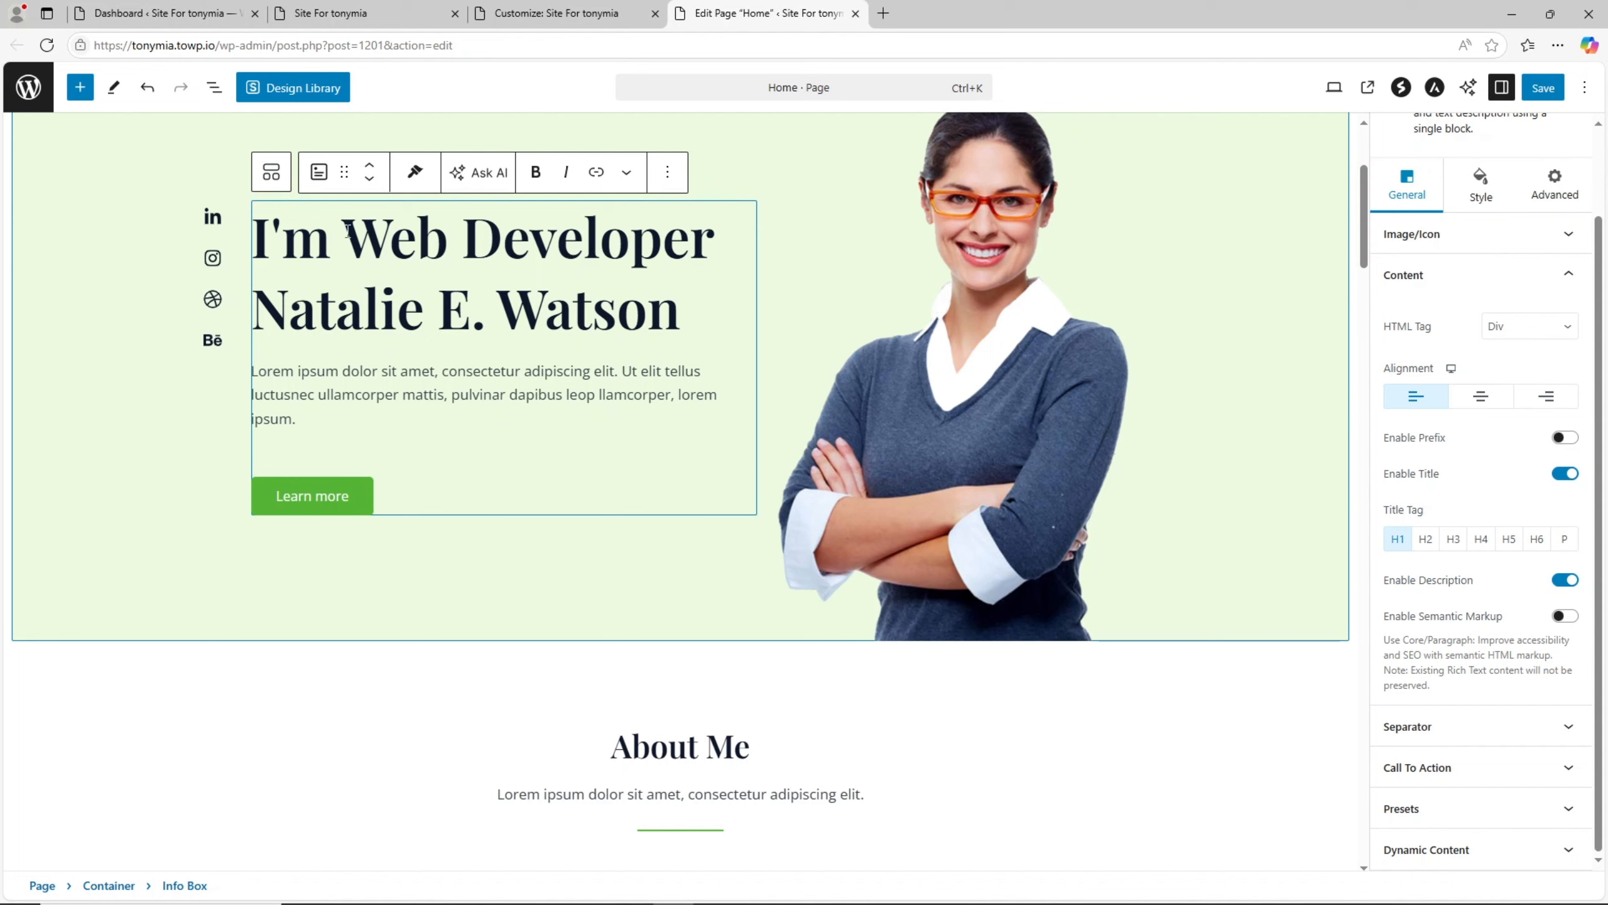
pyautogui.moveTo(347, 230); pyautogui.dragTo(672, 313)
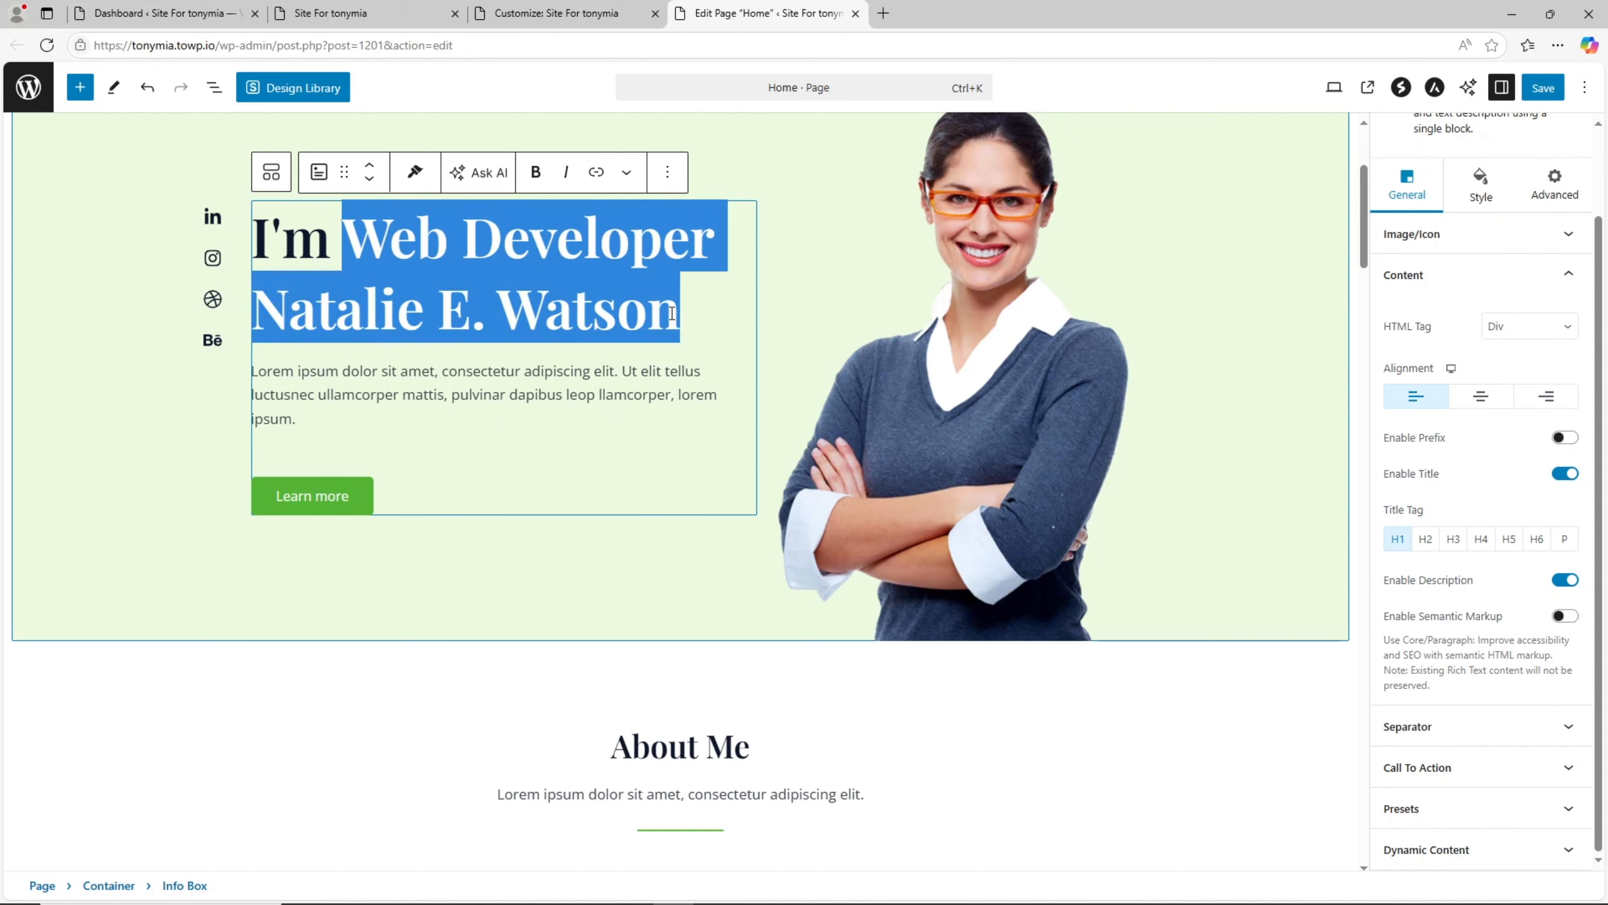
pyautogui.click(671, 313)
pyautogui.moveTo(346, 231); pyautogui.dragTo(680, 310)
pyautogui.write('a Yo')
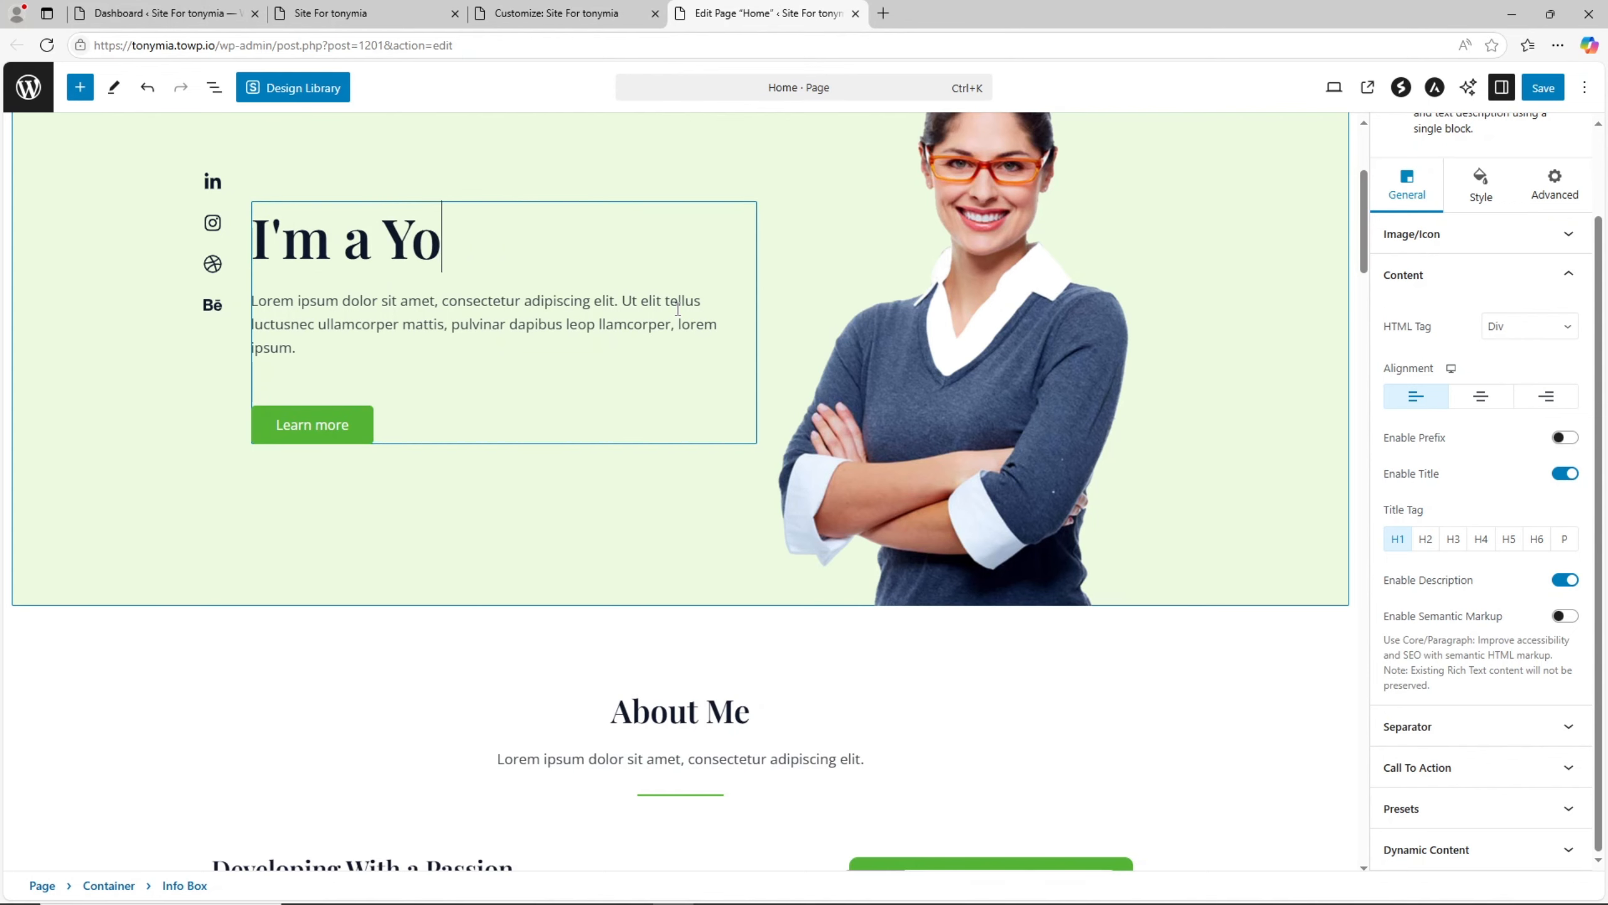
pyautogui.write('utu')
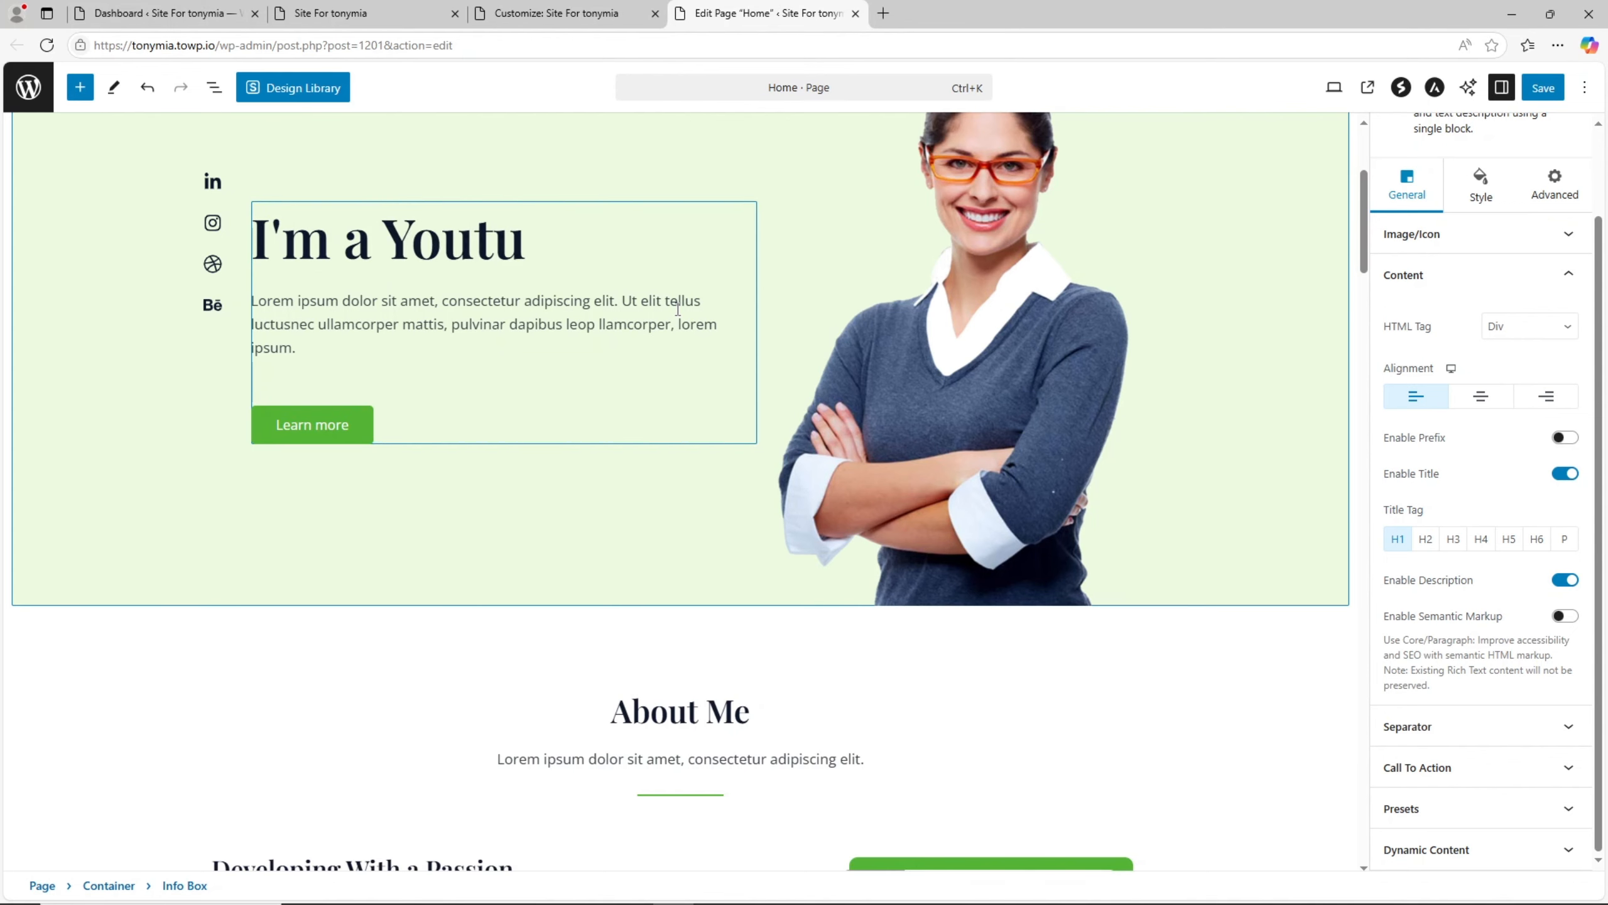
pyautogui.write('ber')
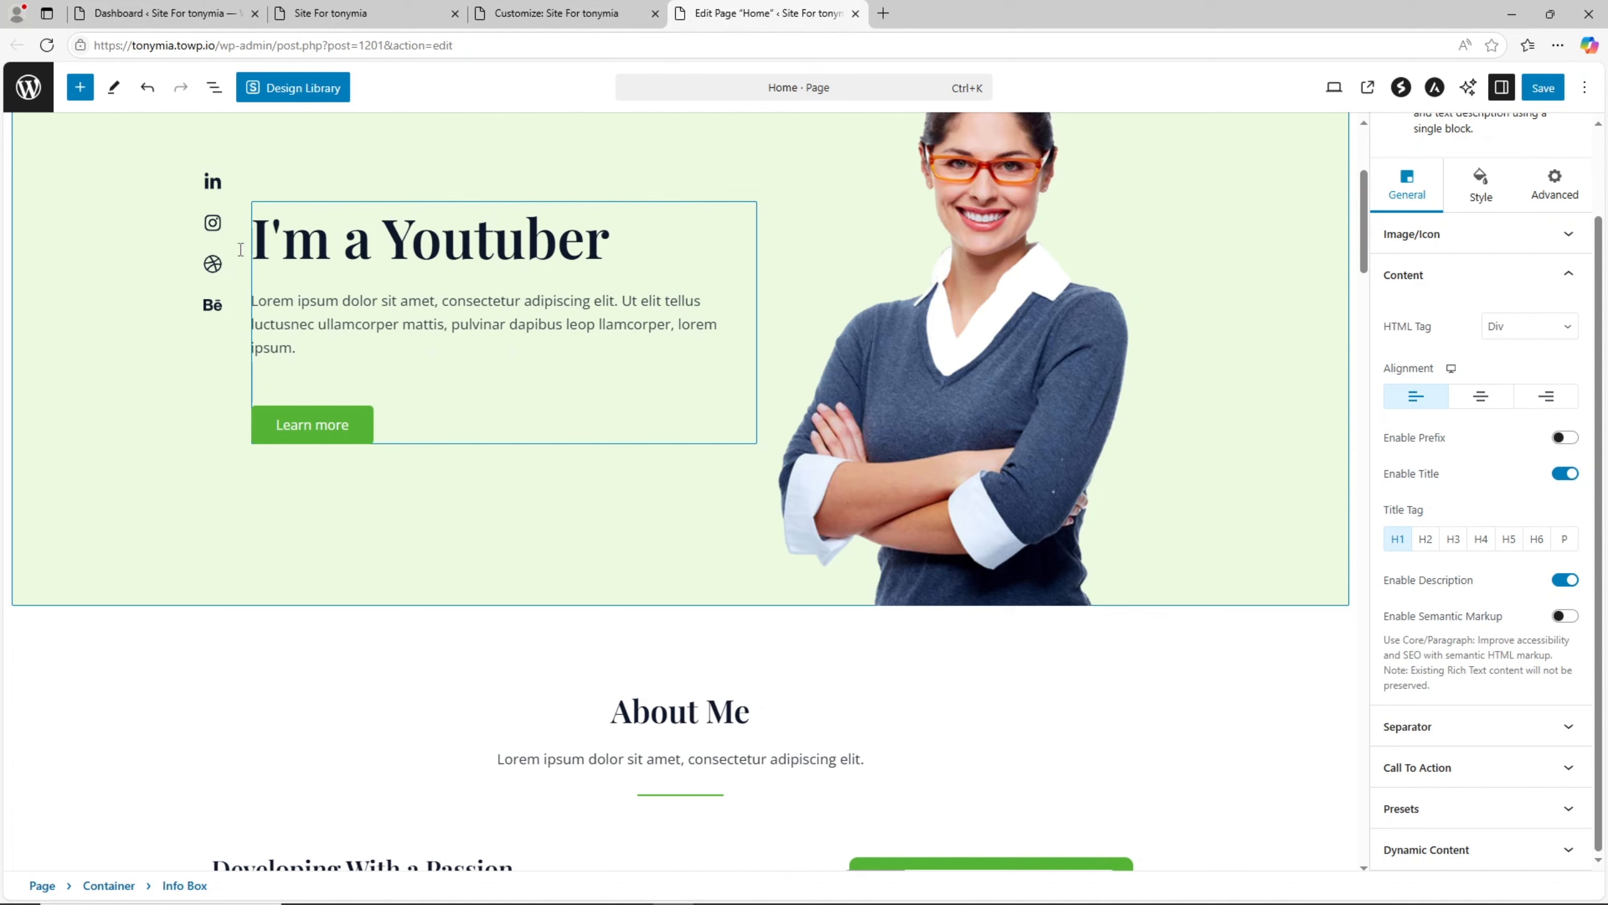
# - View the Call To Action link settings of the hero's Learn more button and the LinkedIn icon's settings
pyautogui.click(333, 428)
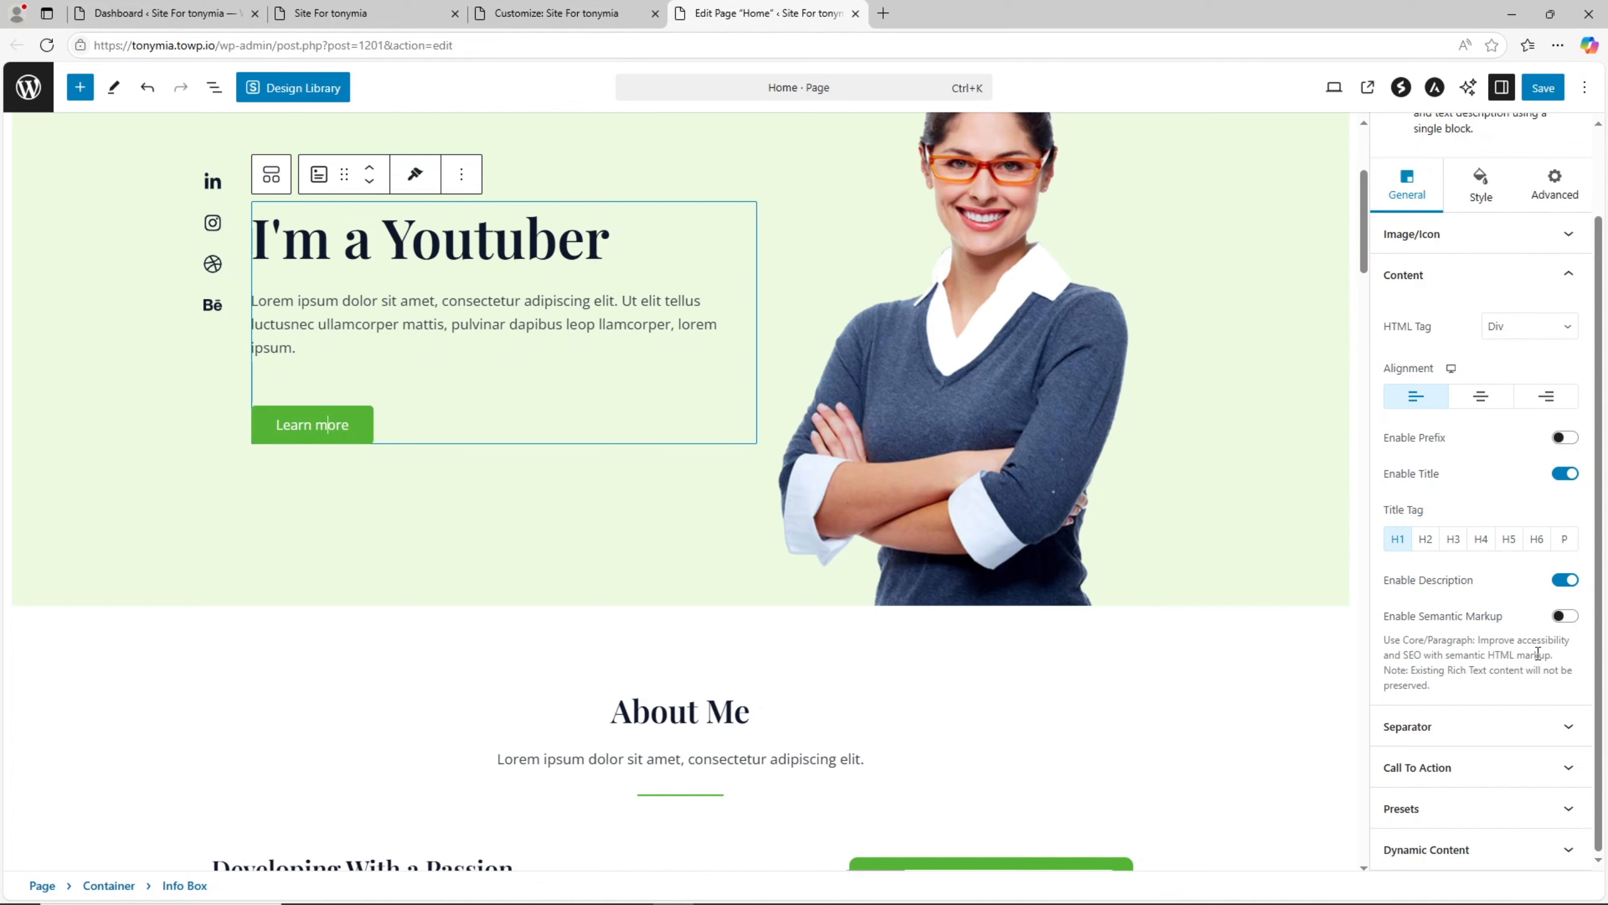
pyautogui.click(1475, 769)
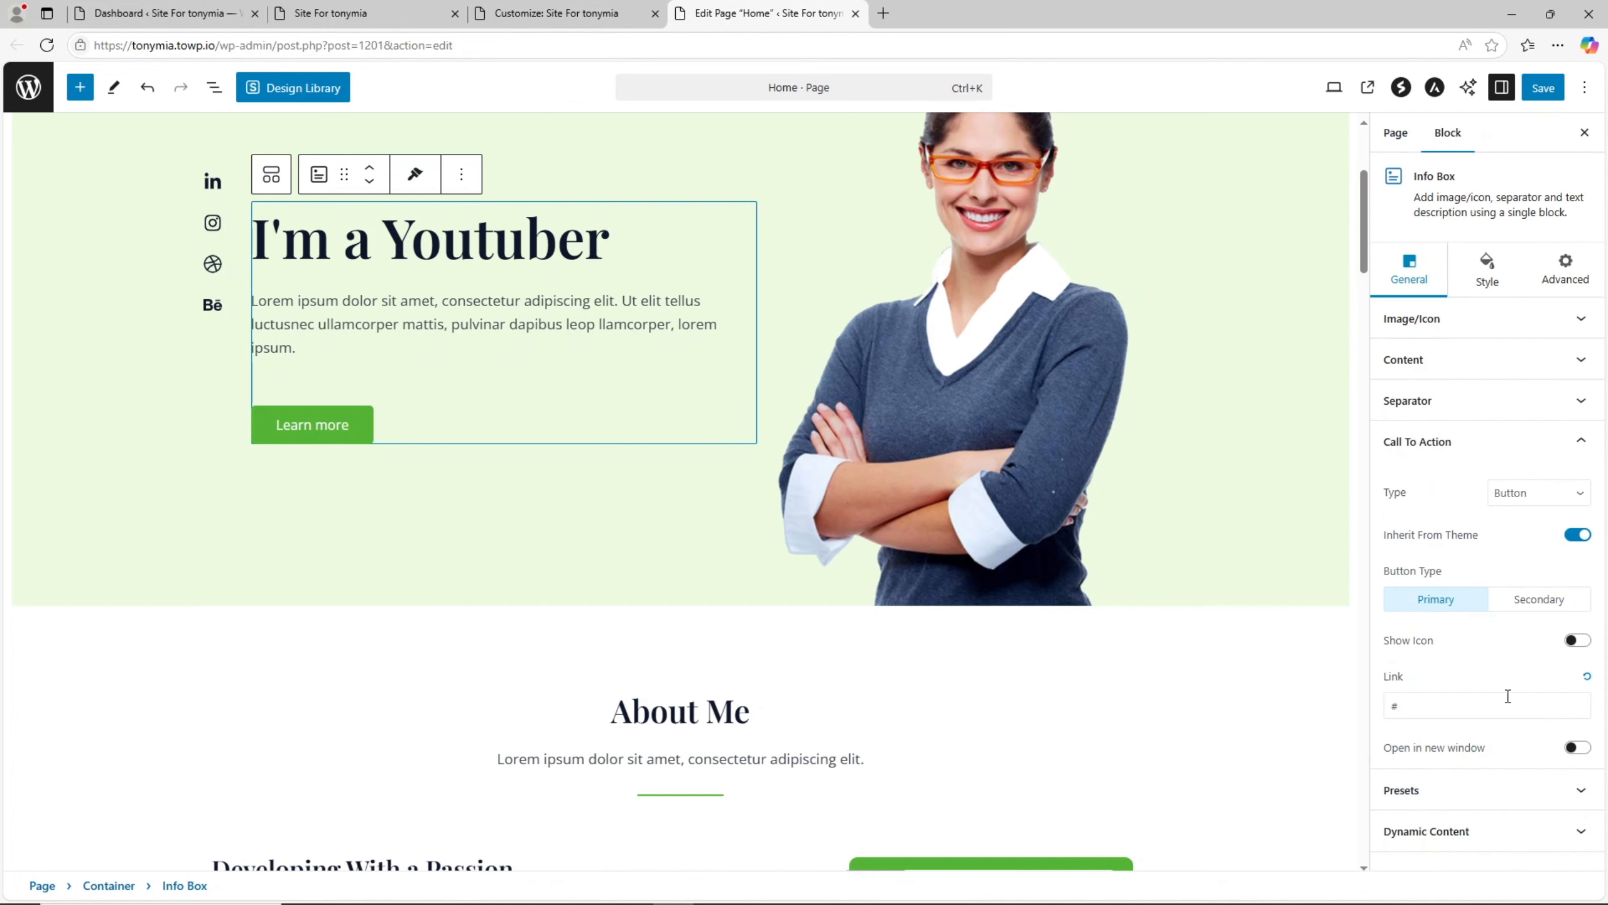
pyautogui.moveTo(1450, 703); pyautogui.dragTo(1385, 713)
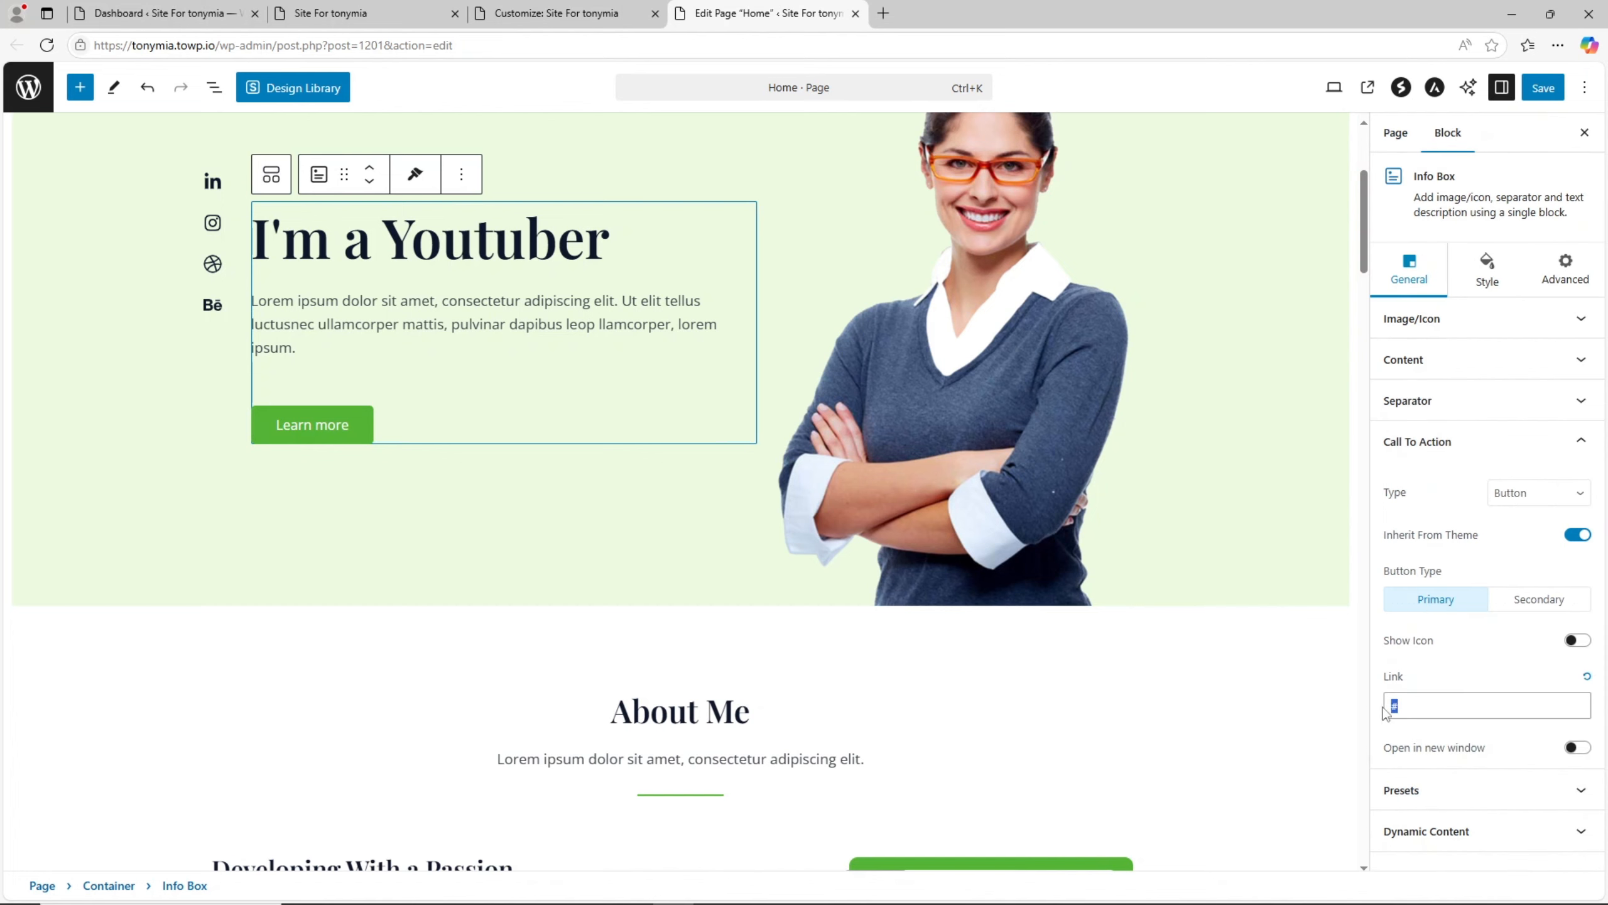
pyautogui.click(1472, 708)
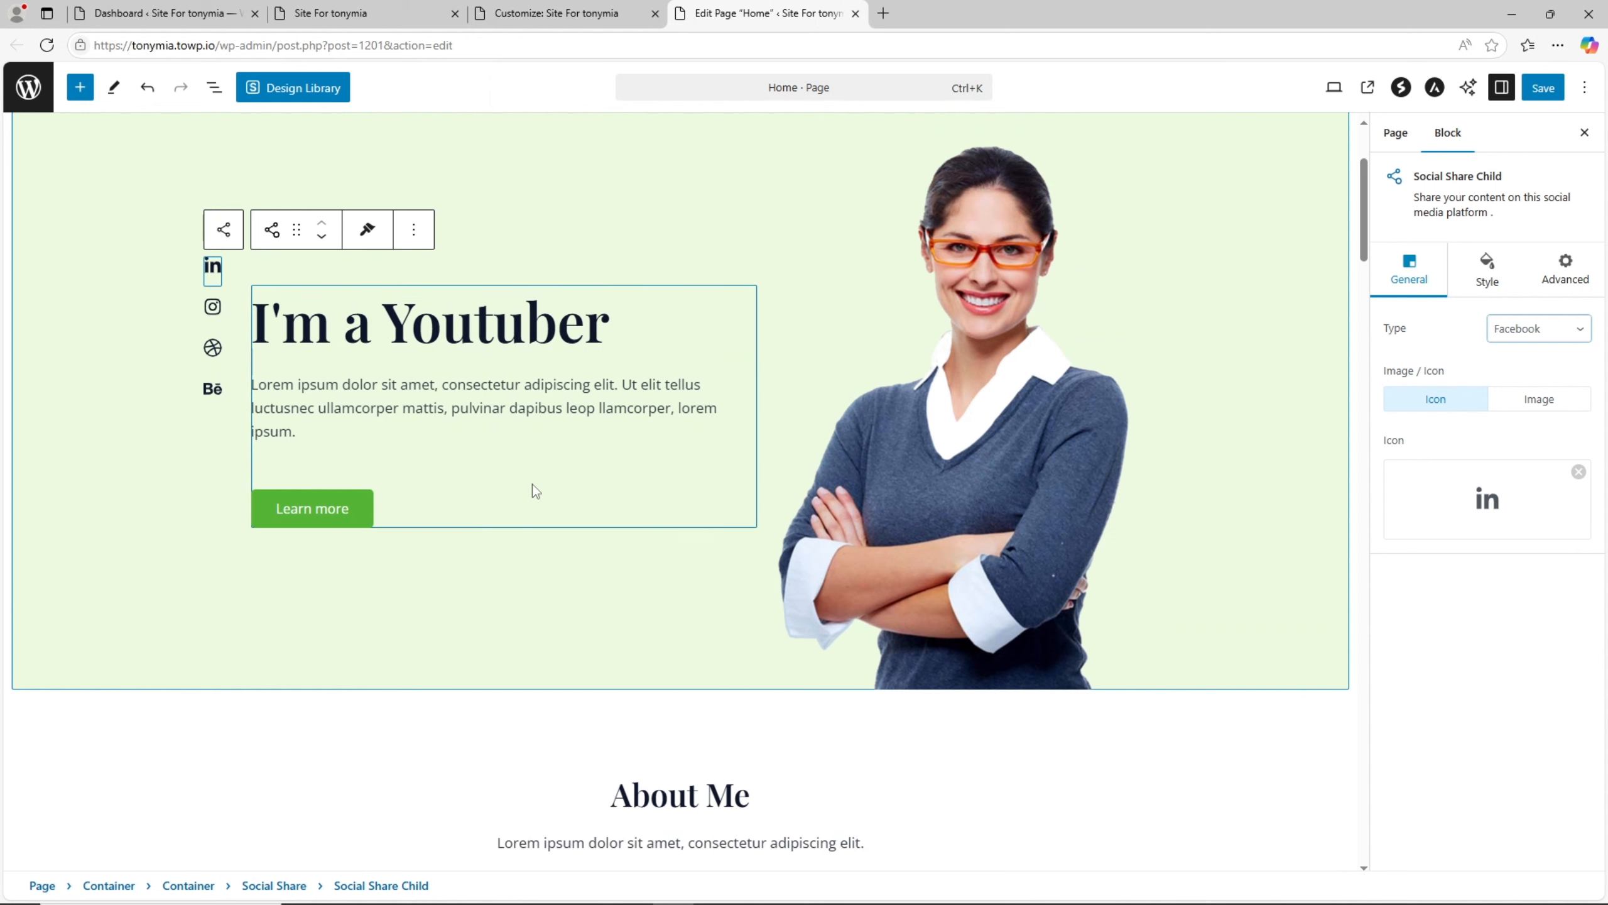
pyautogui.click(396, 440)
pyautogui.scroll(-4, 417, 453)
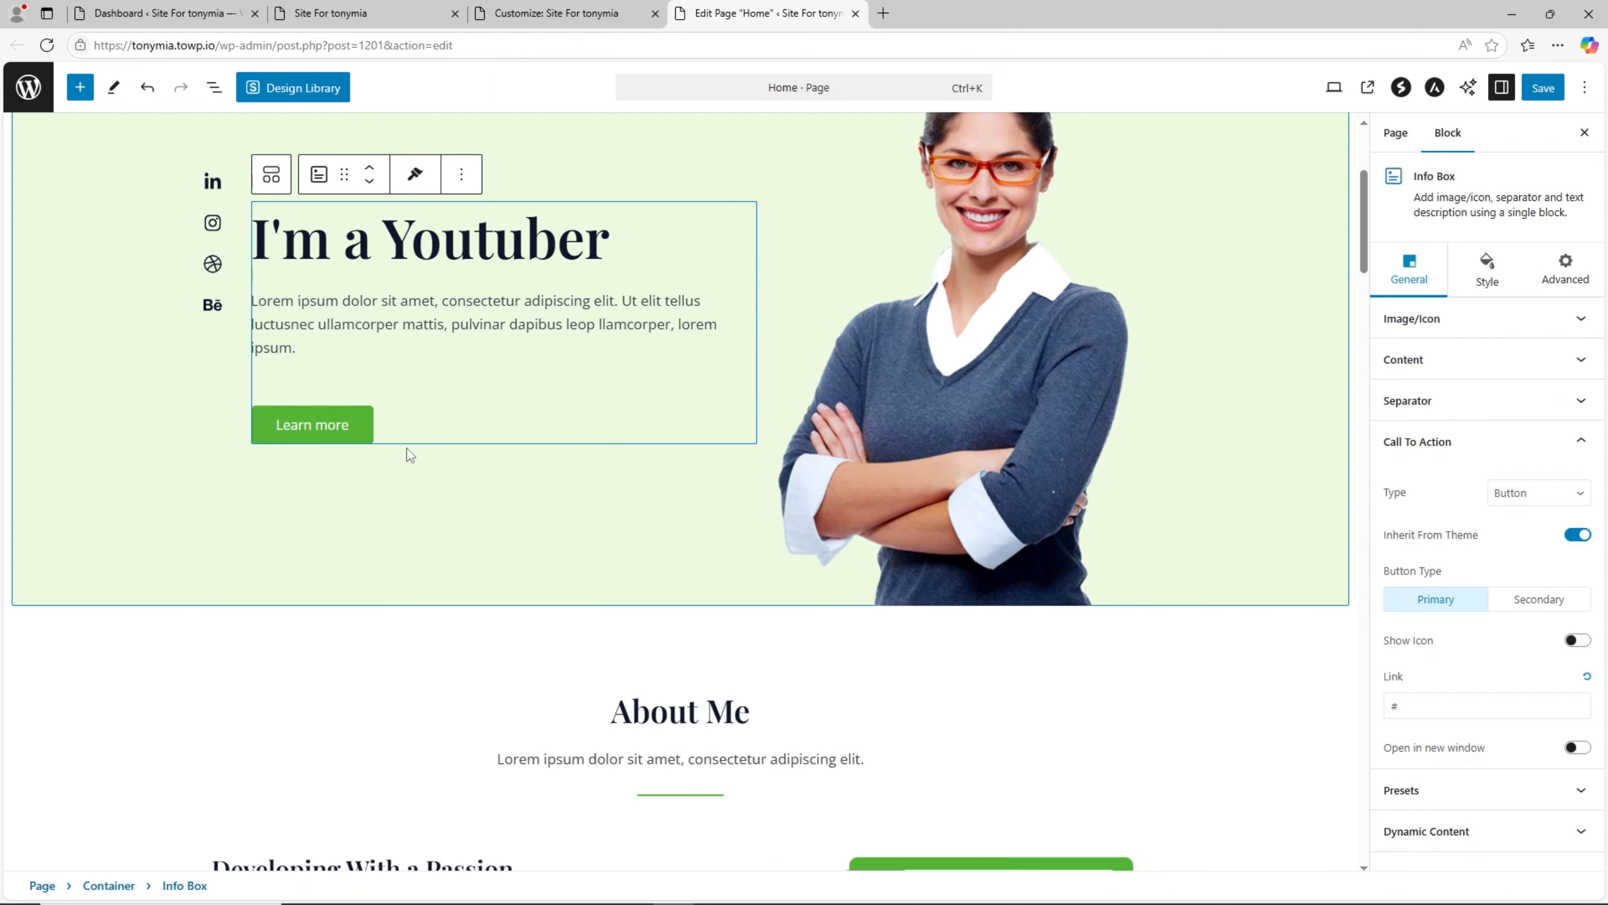
# - Look through the About Me, What Services I'm Providing, Working Process and Work Experience sections of the Home page
pyautogui.scroll(-5, 500, 506)
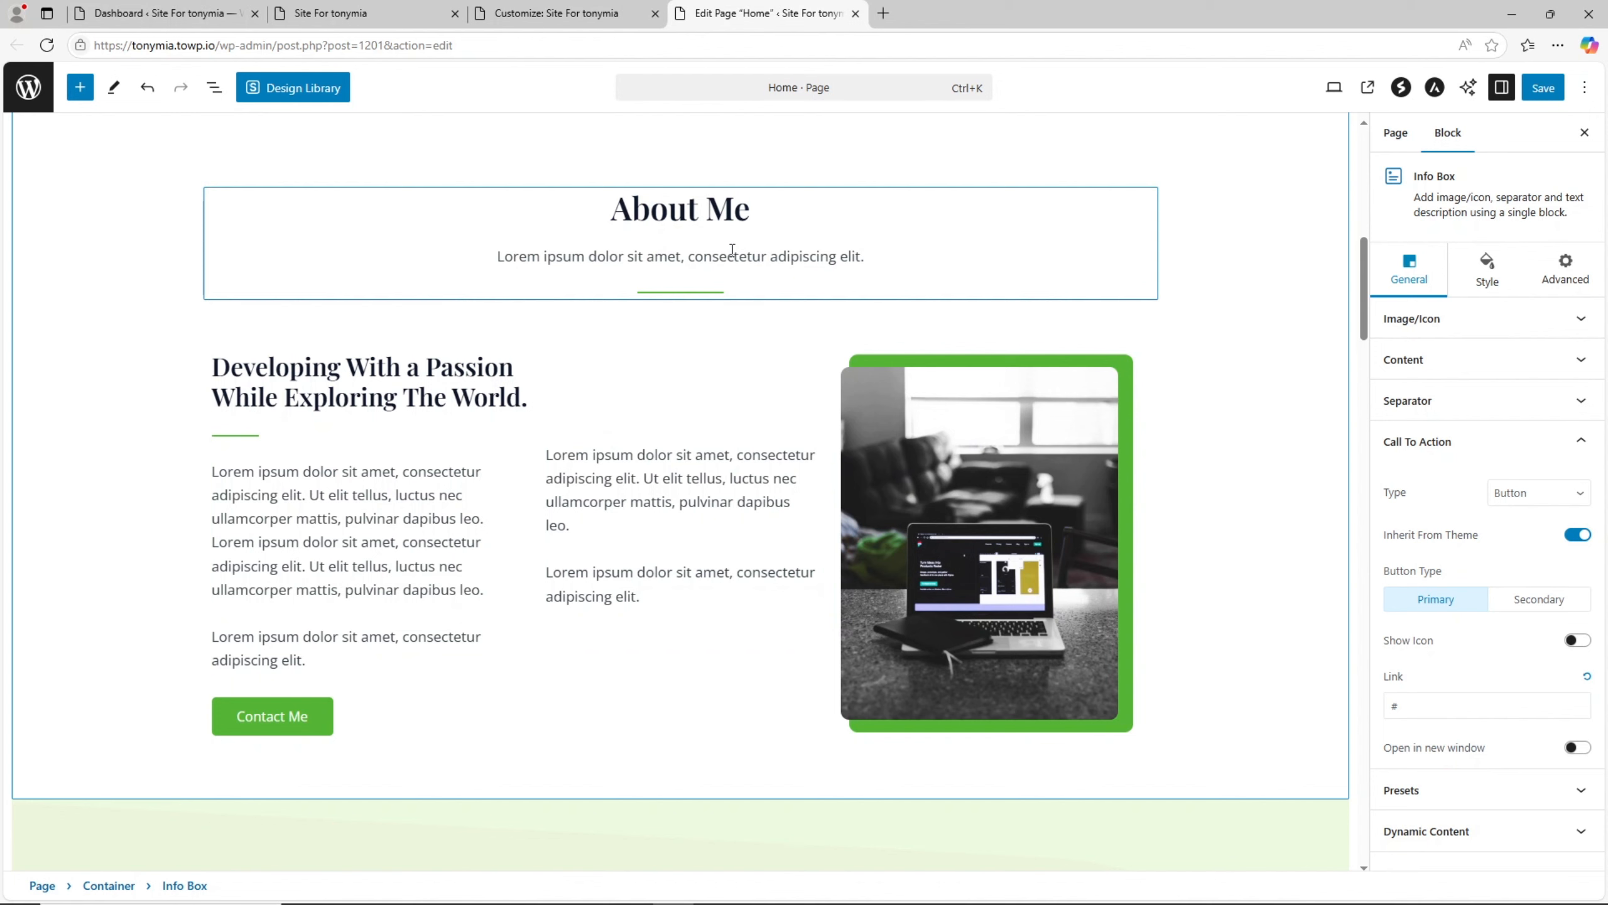
pyautogui.scroll(-3, 720, 306)
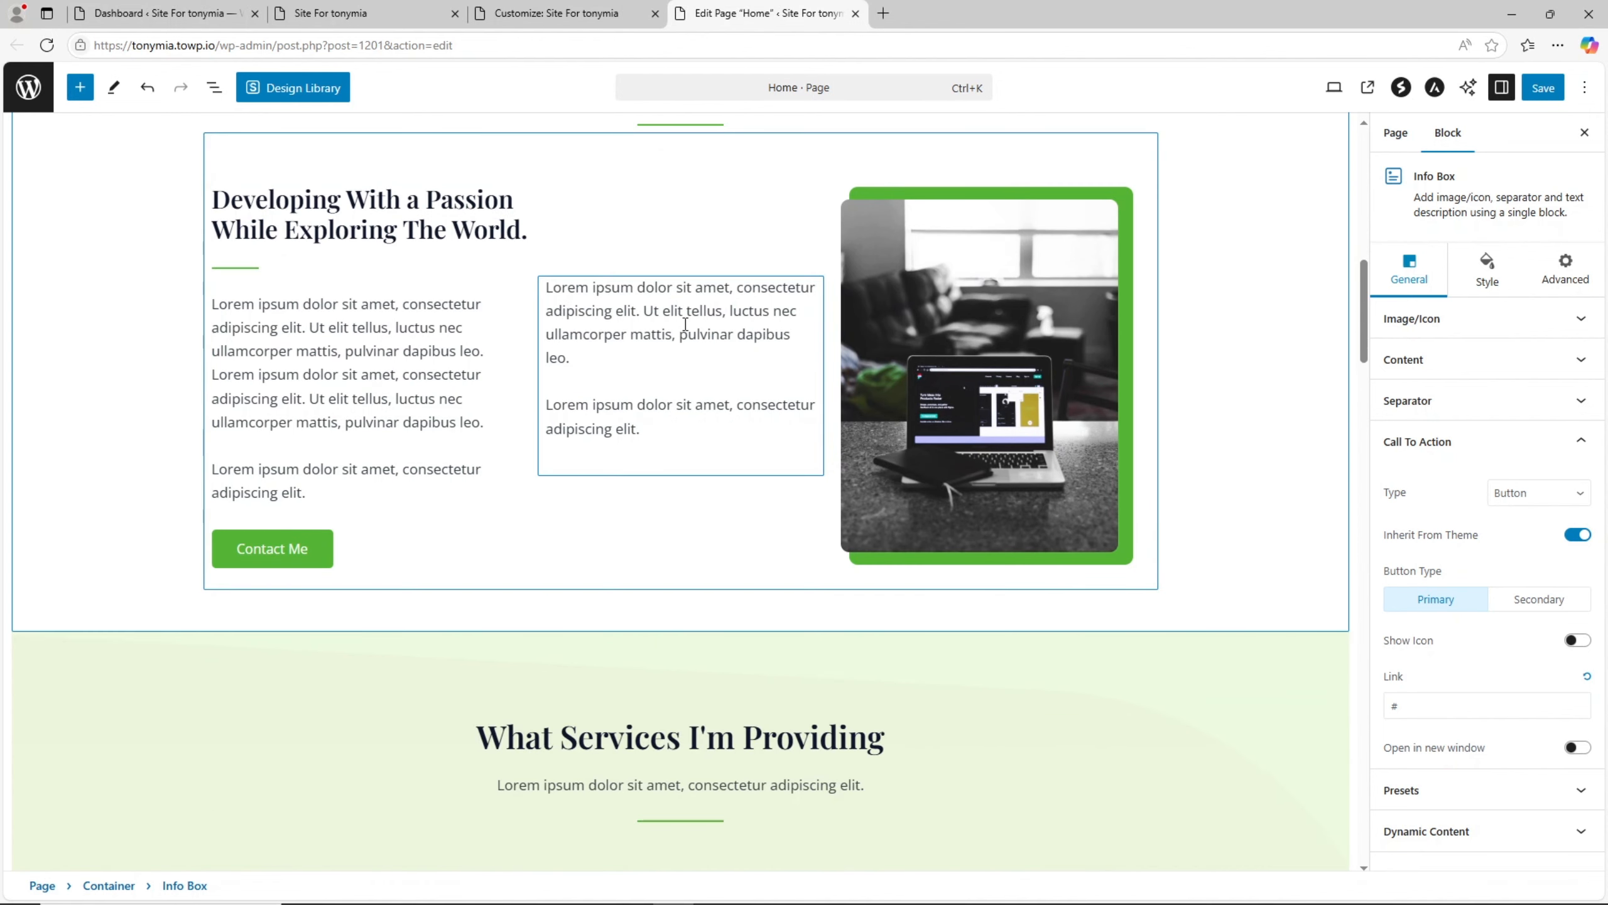
pyautogui.scroll(3, 650, 570)
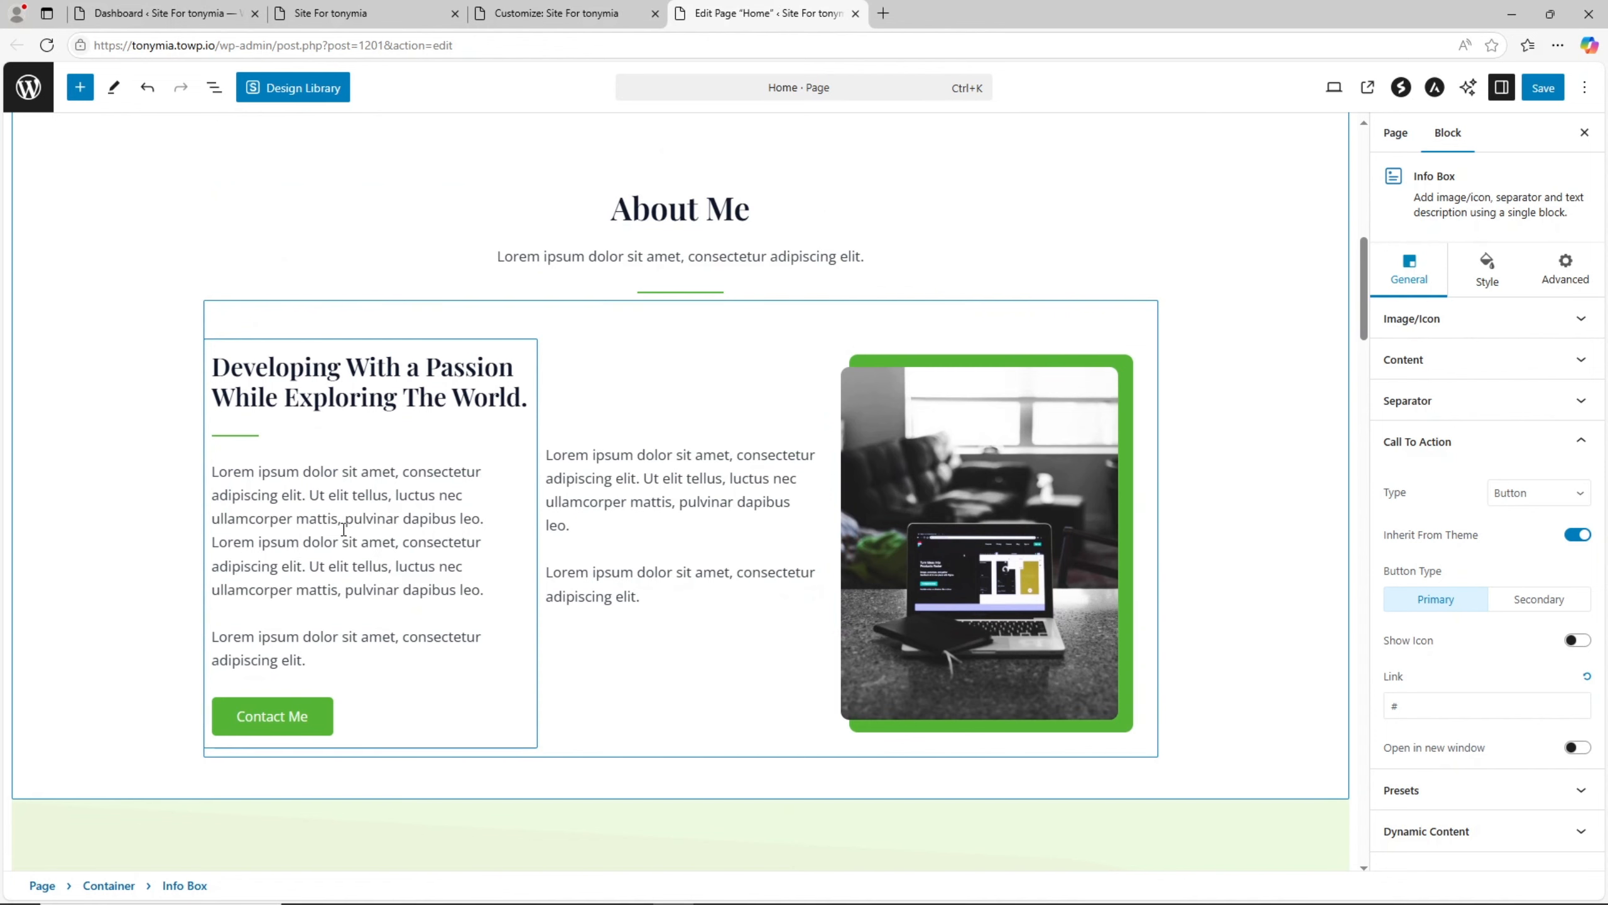
pyautogui.scroll(-4, 352, 514)
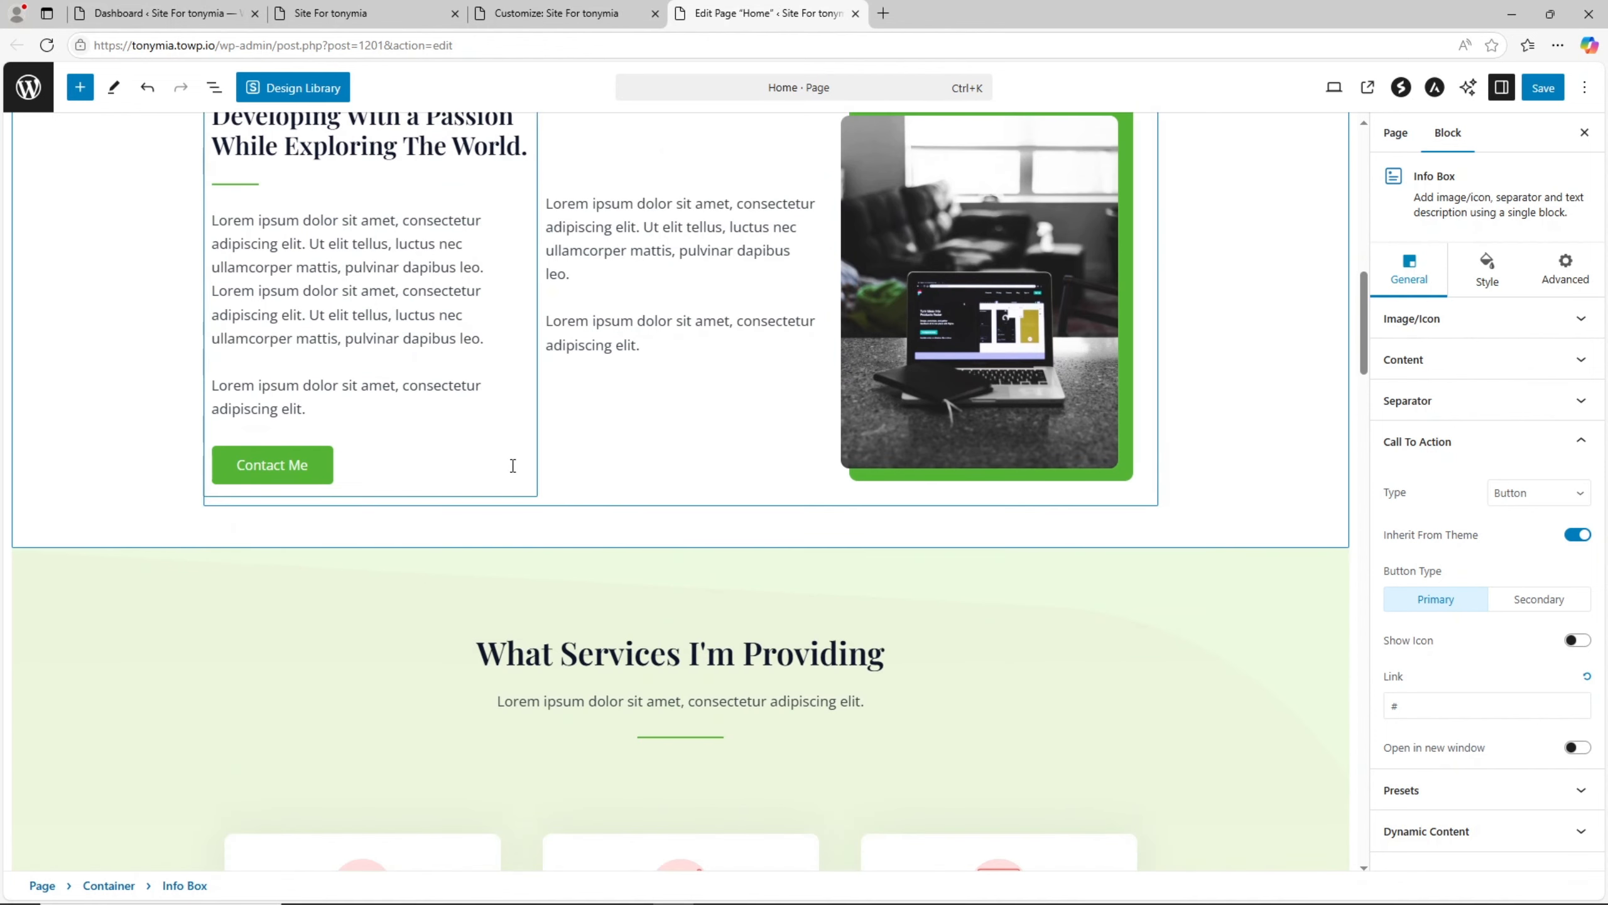
pyautogui.scroll(-3, 1109, 378)
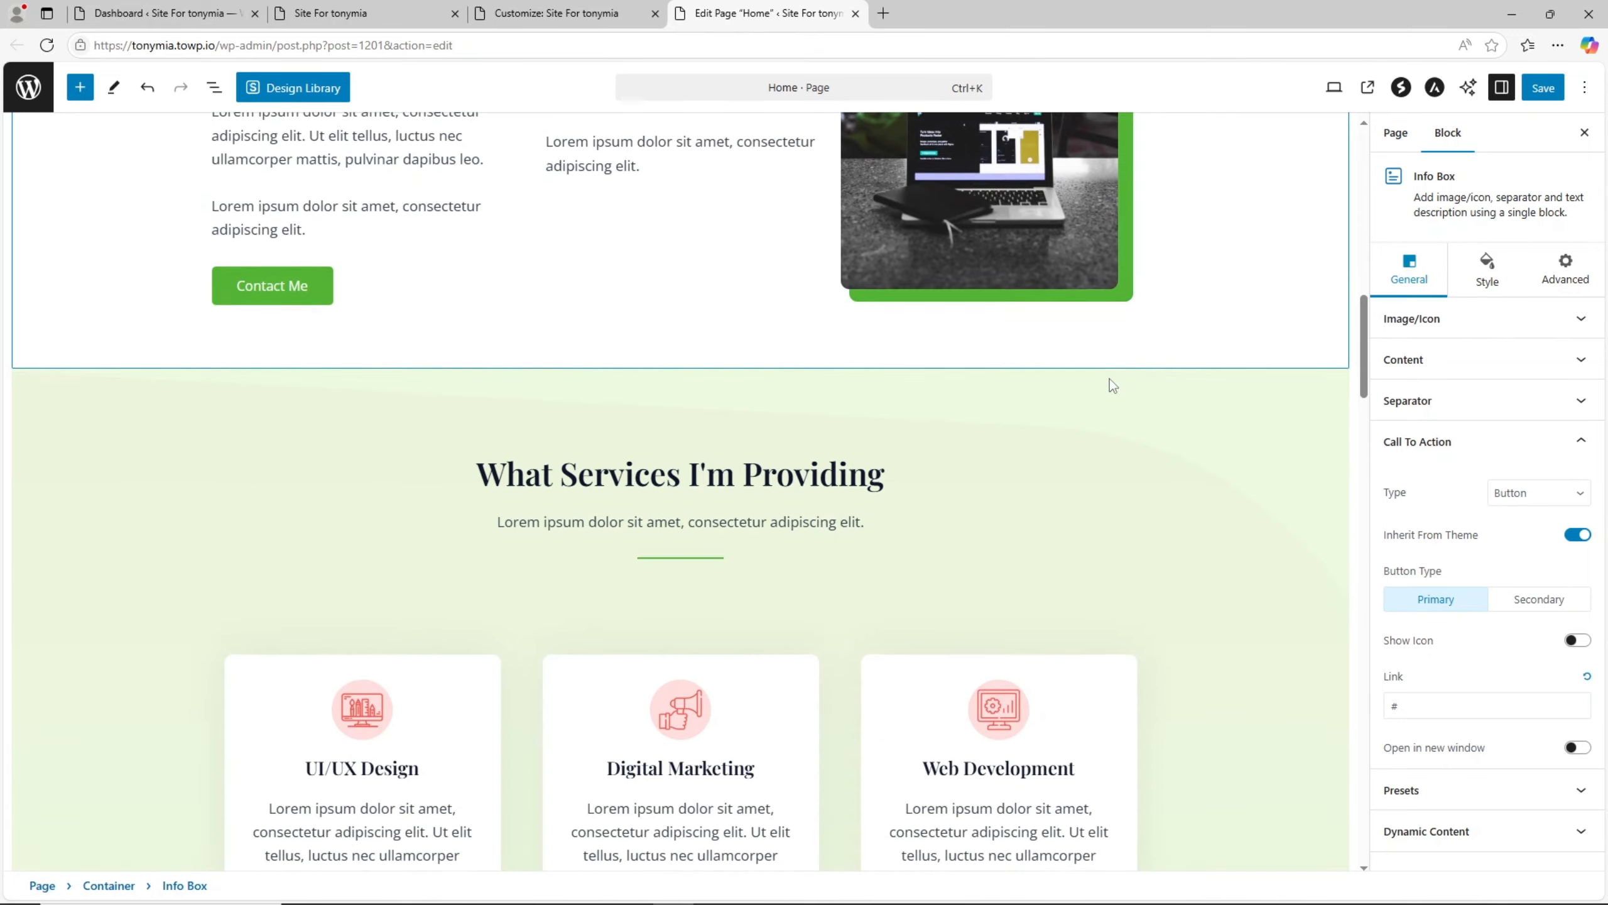
pyautogui.scroll(-9, 1109, 378)
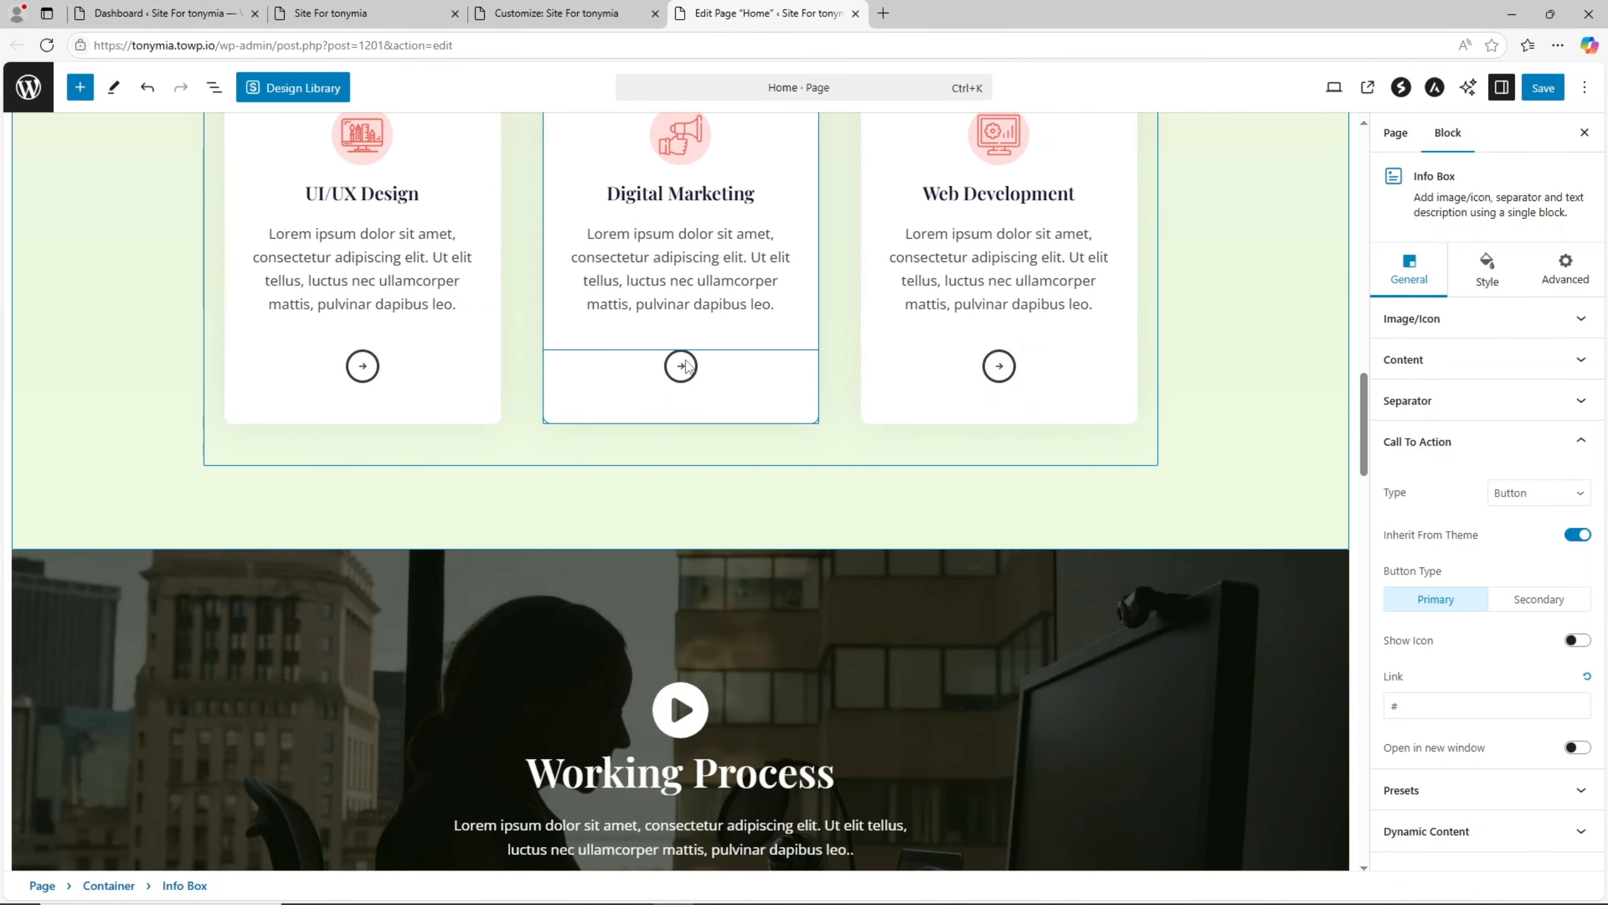
pyautogui.scroll(-10, 722, 350)
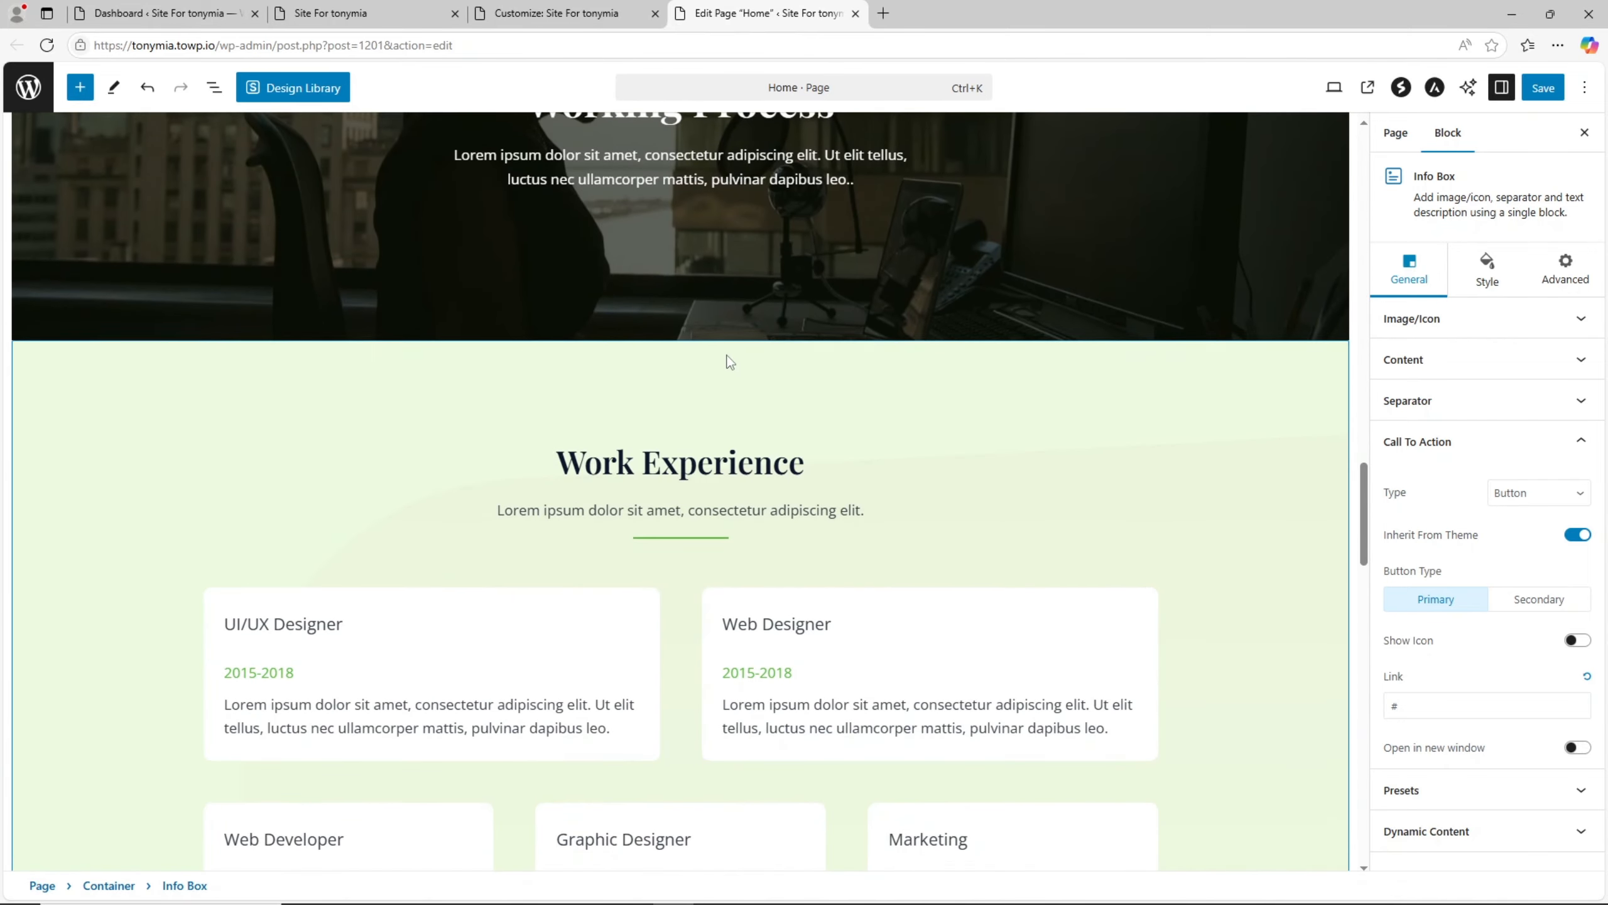
pyautogui.scroll(-9, 729, 361)
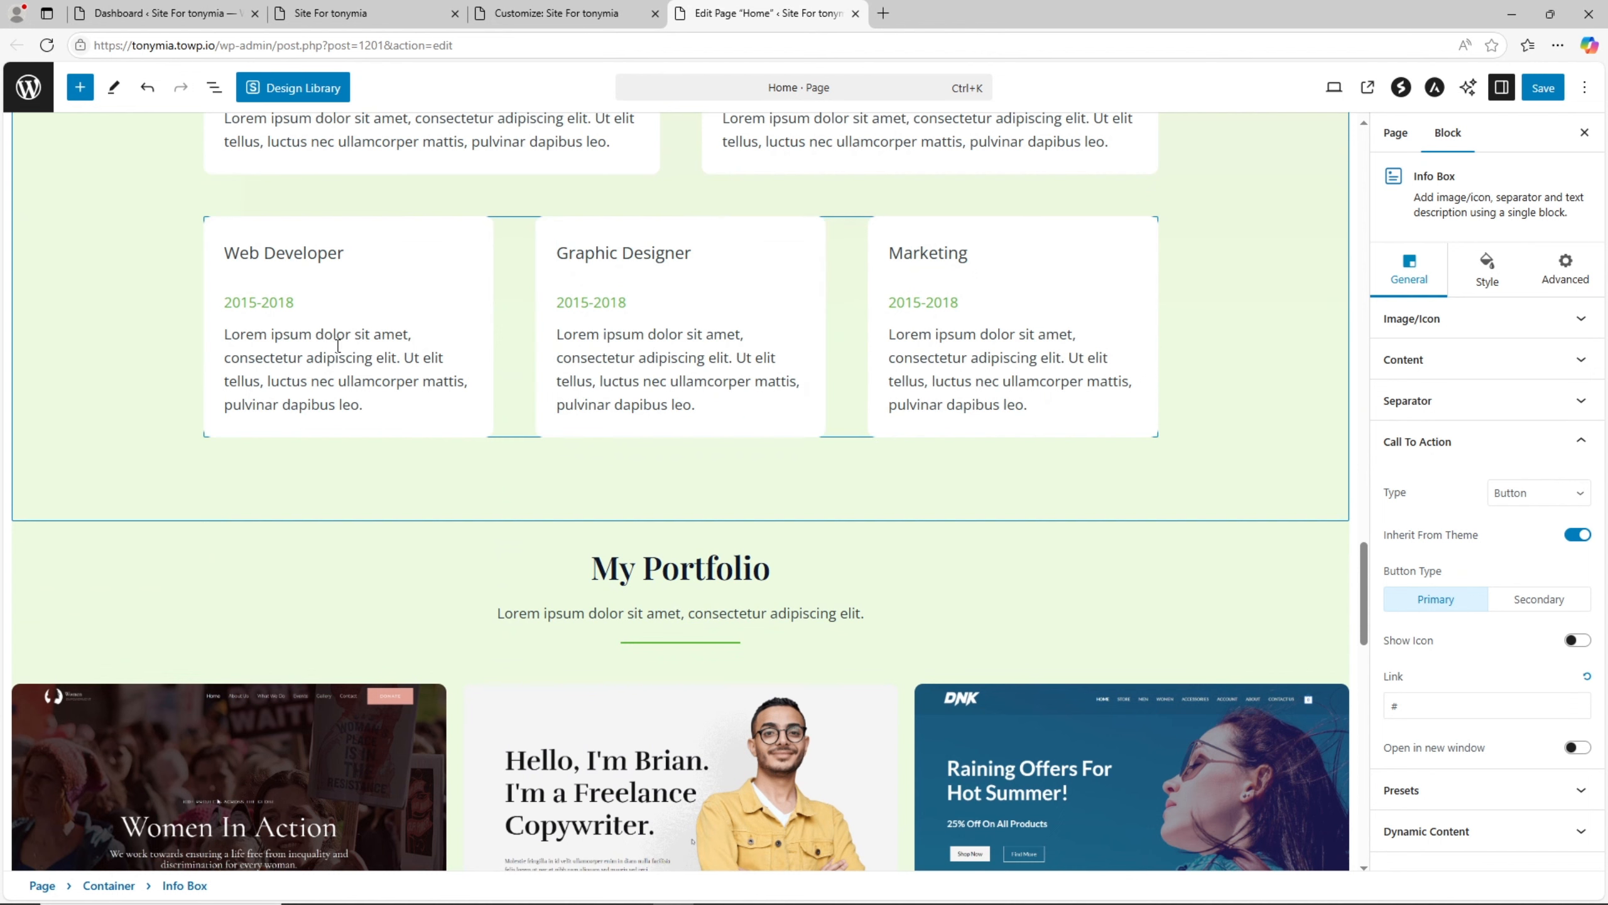
# - Select the editable title, date and description texts of the Web Developer card in the Work Experience section
pyautogui.click(343, 256)
pyautogui.moveTo(343, 254); pyautogui.dragTo(240, 253)
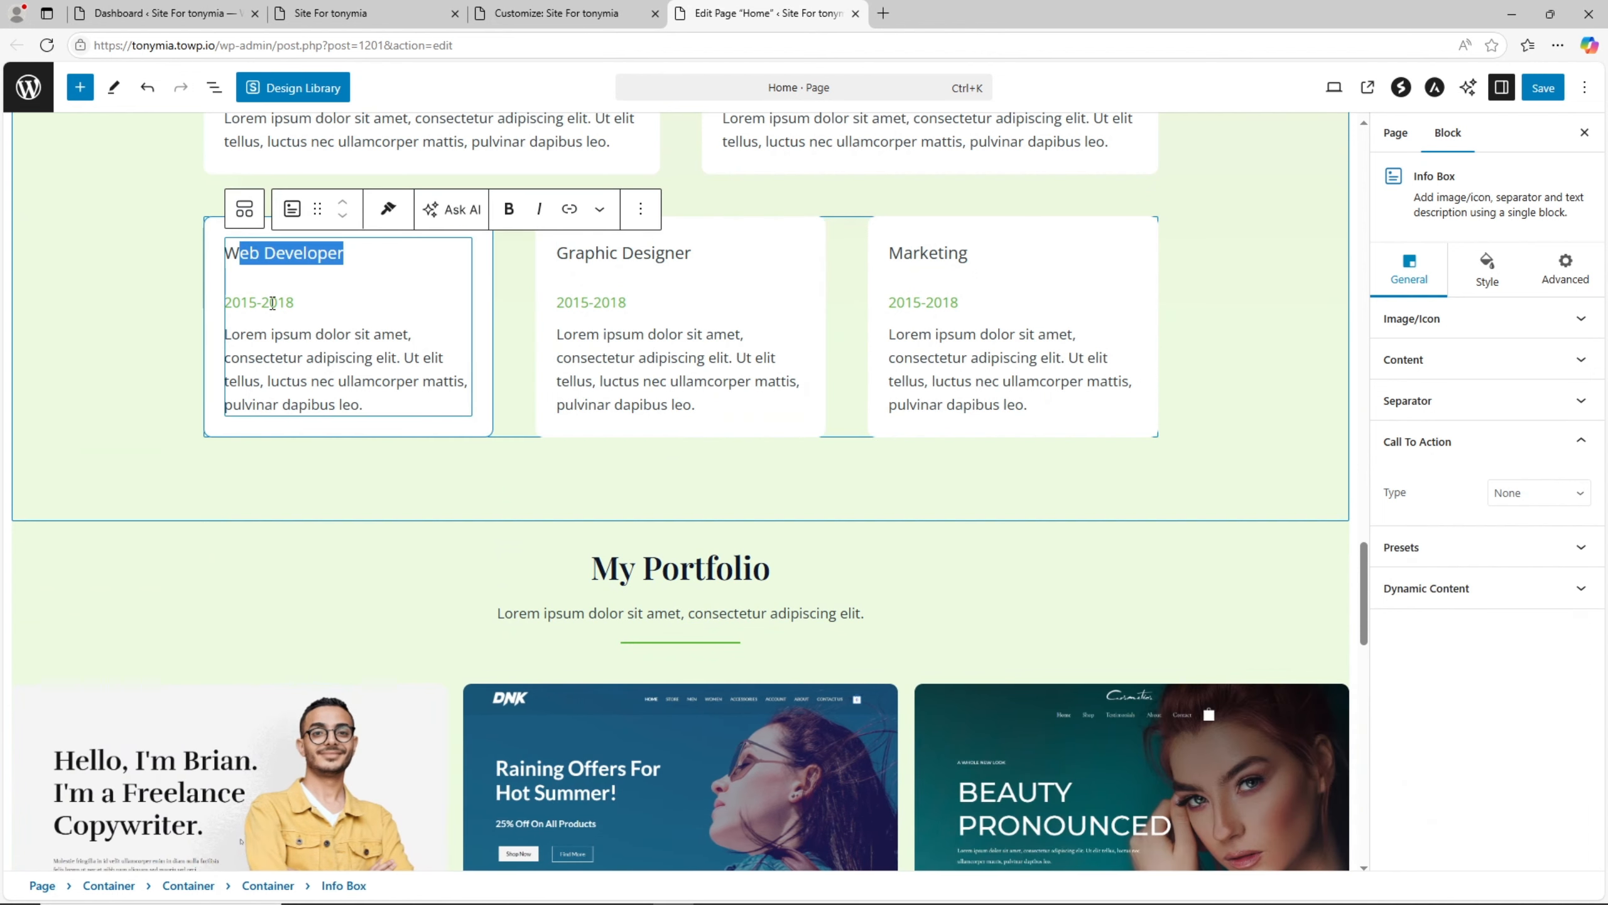
pyautogui.tripleClick(272, 303)
pyautogui.click(290, 334)
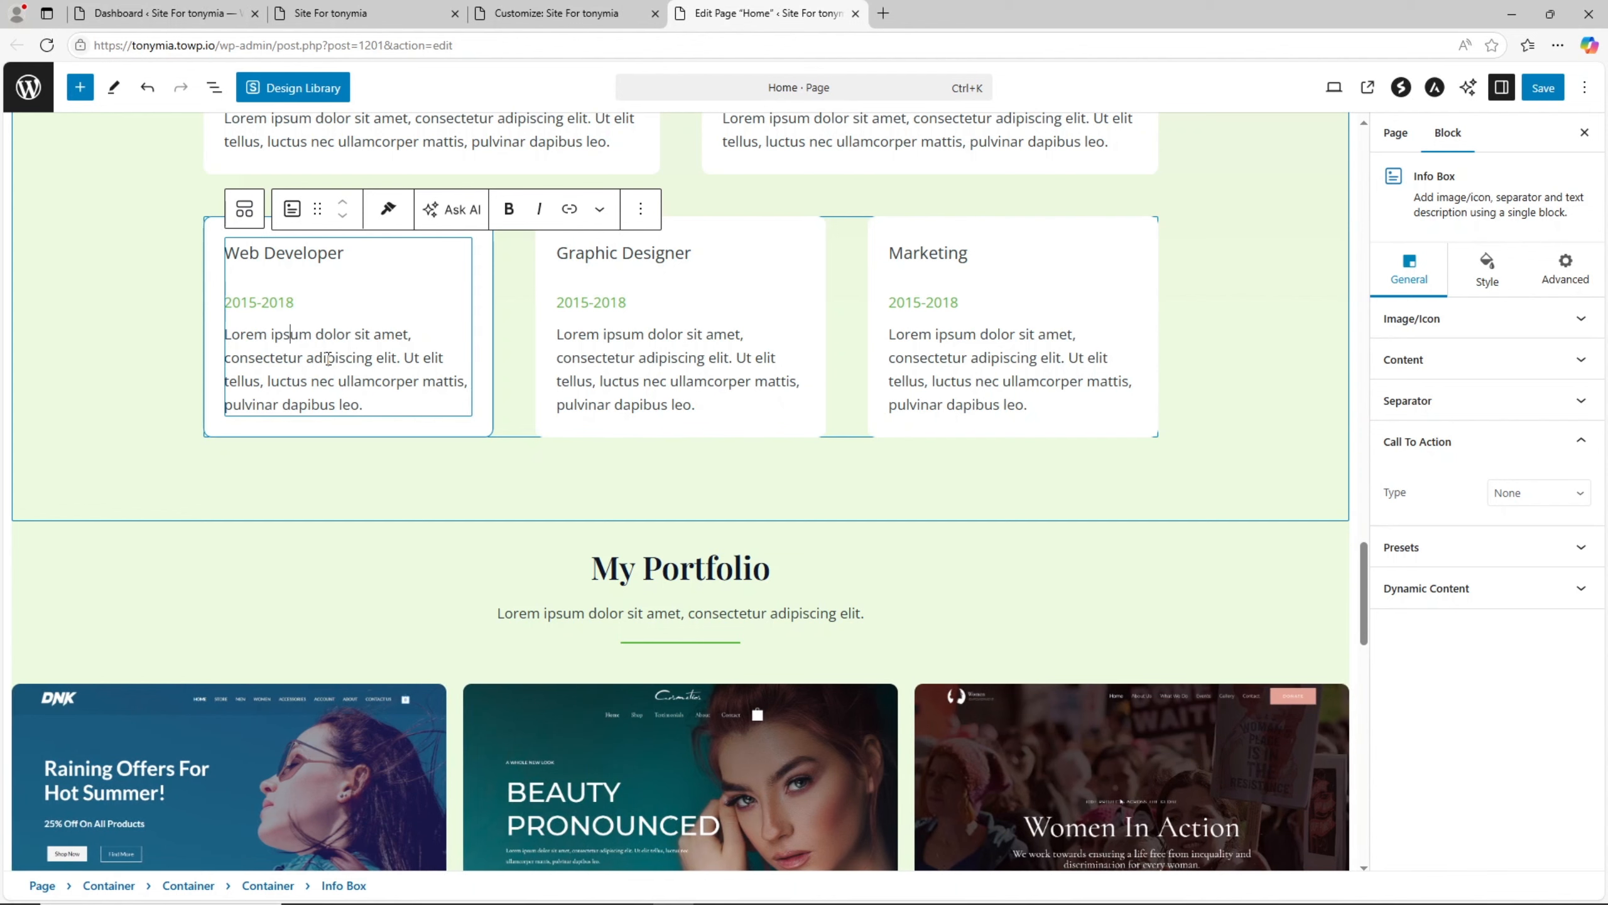
# - Open the My Portfolio image gallery's media for editing and close it without changing the images
pyautogui.scroll(-10, 1012, 378)
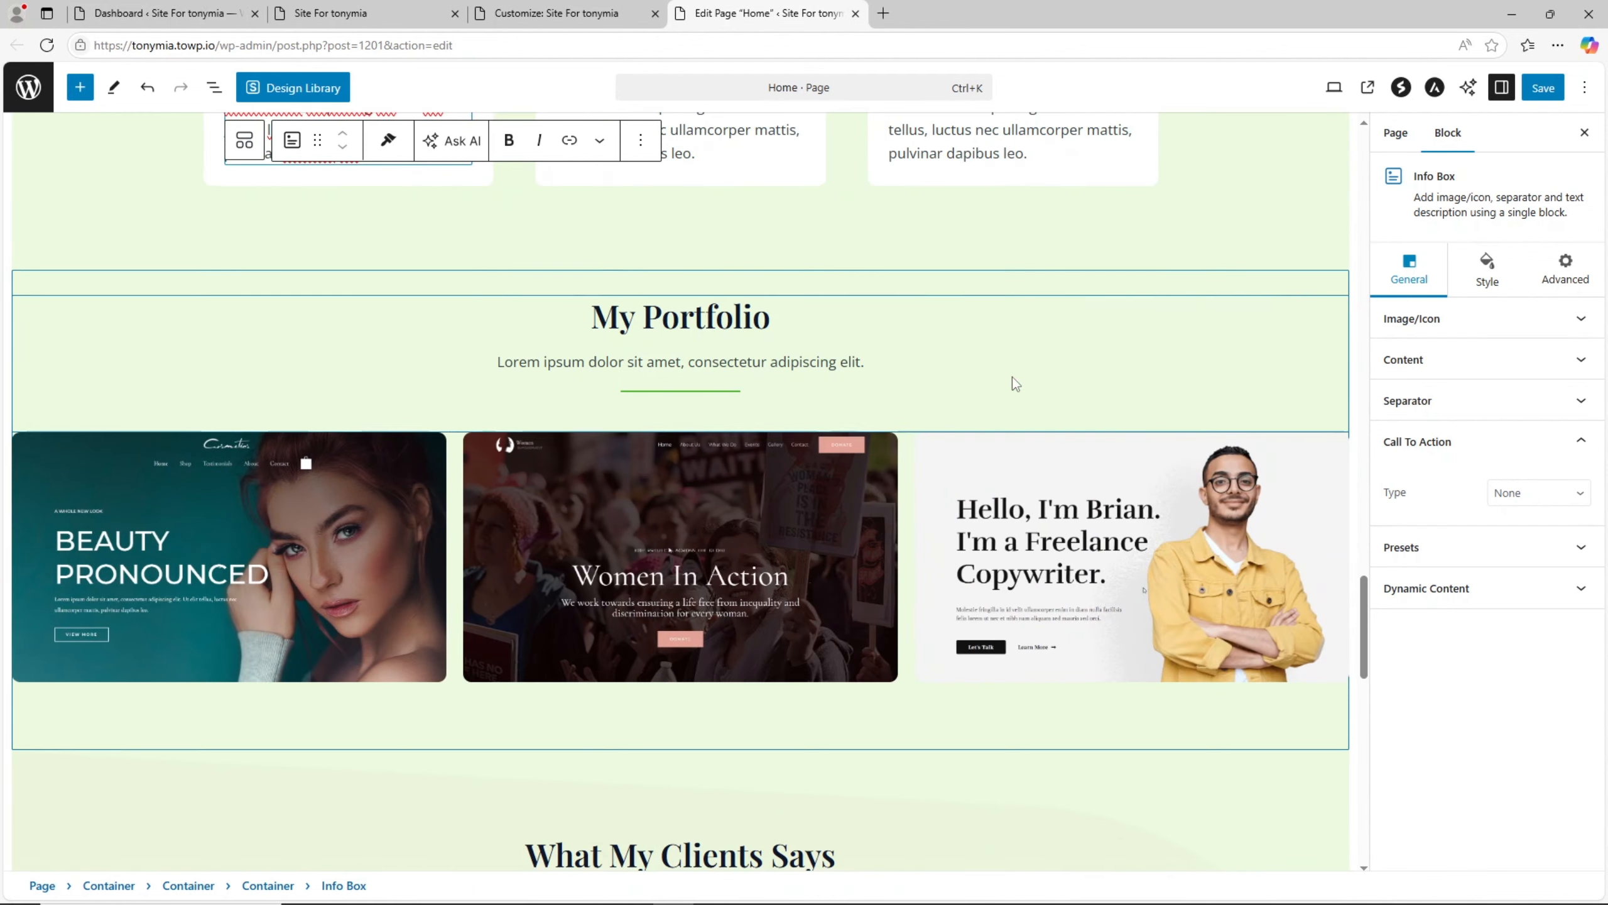
pyautogui.scroll(6, 1012, 377)
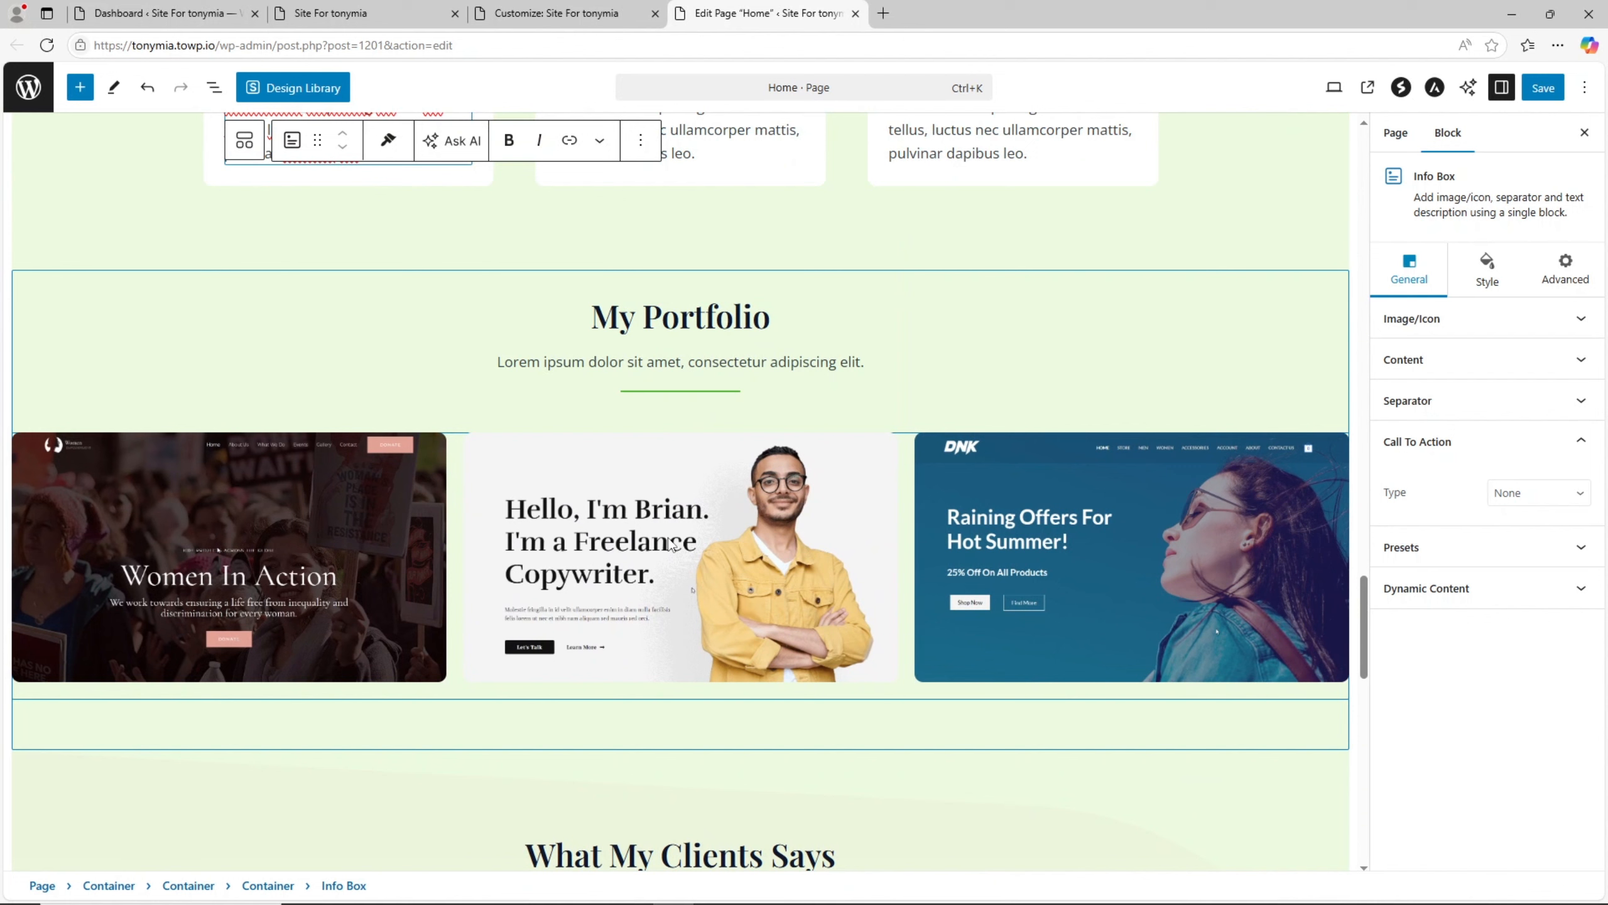
pyautogui.click(672, 543)
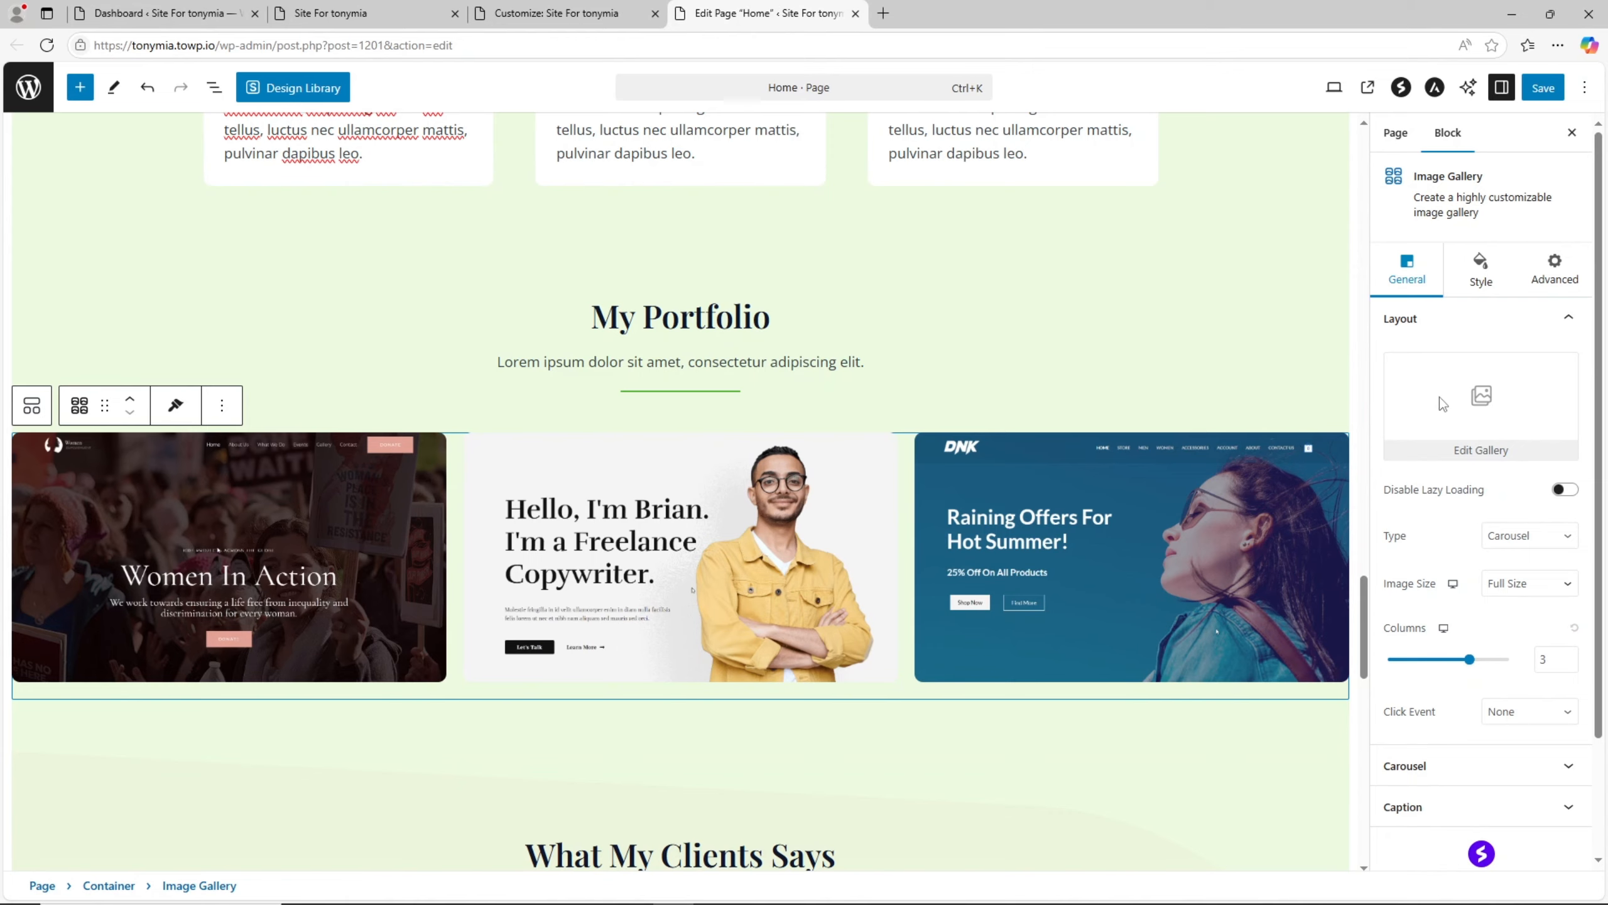
pyautogui.click(1479, 451)
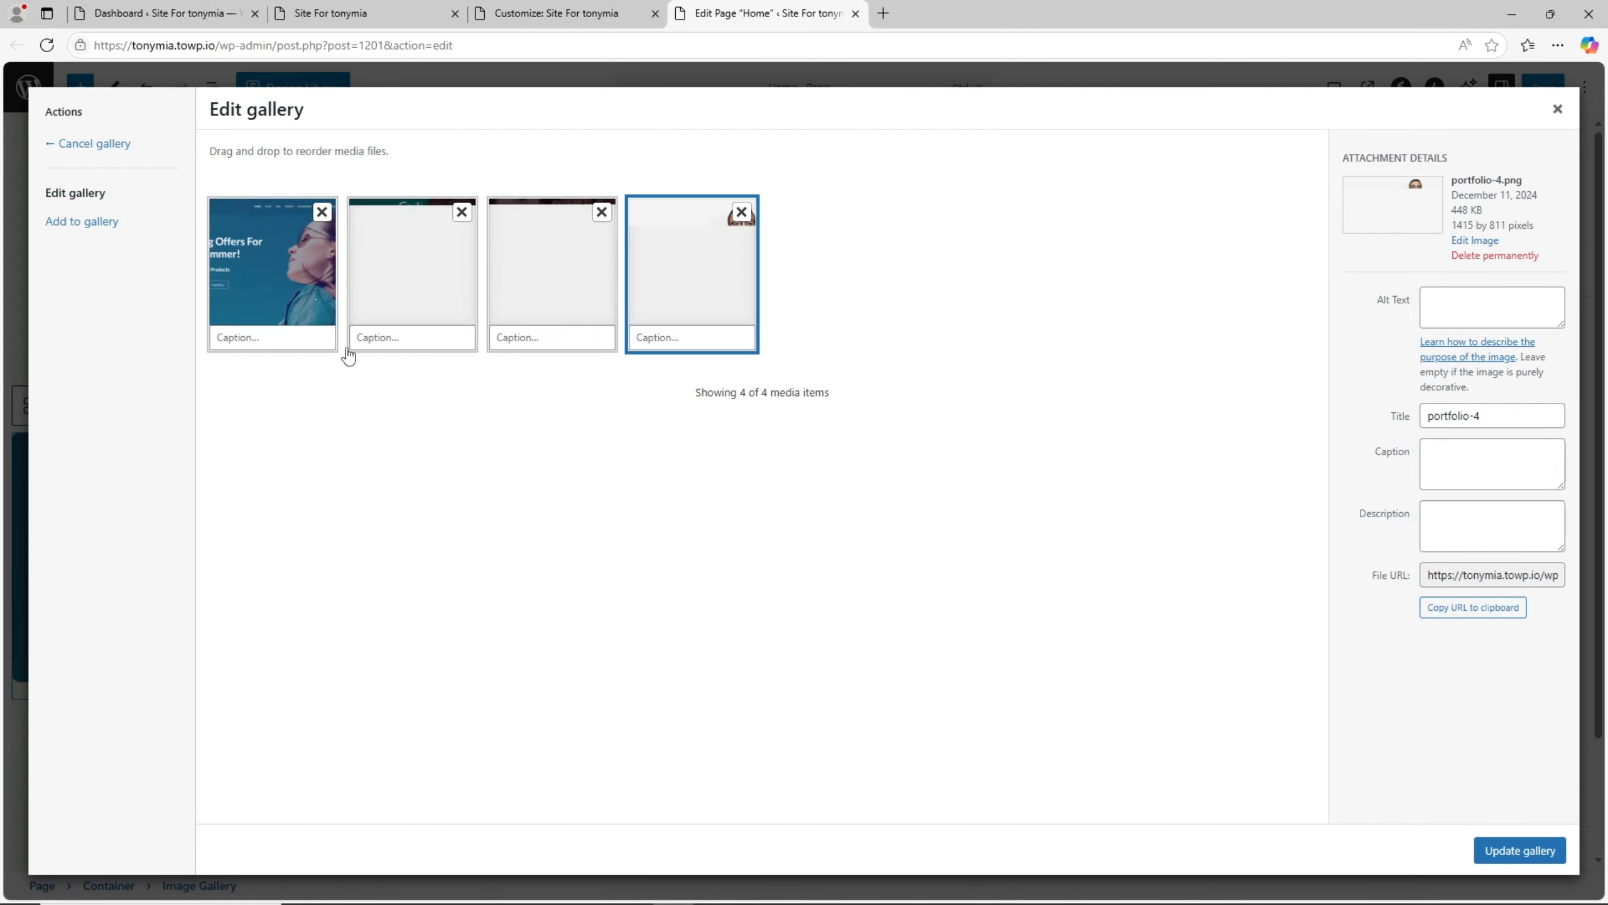
pyautogui.click(1557, 108)
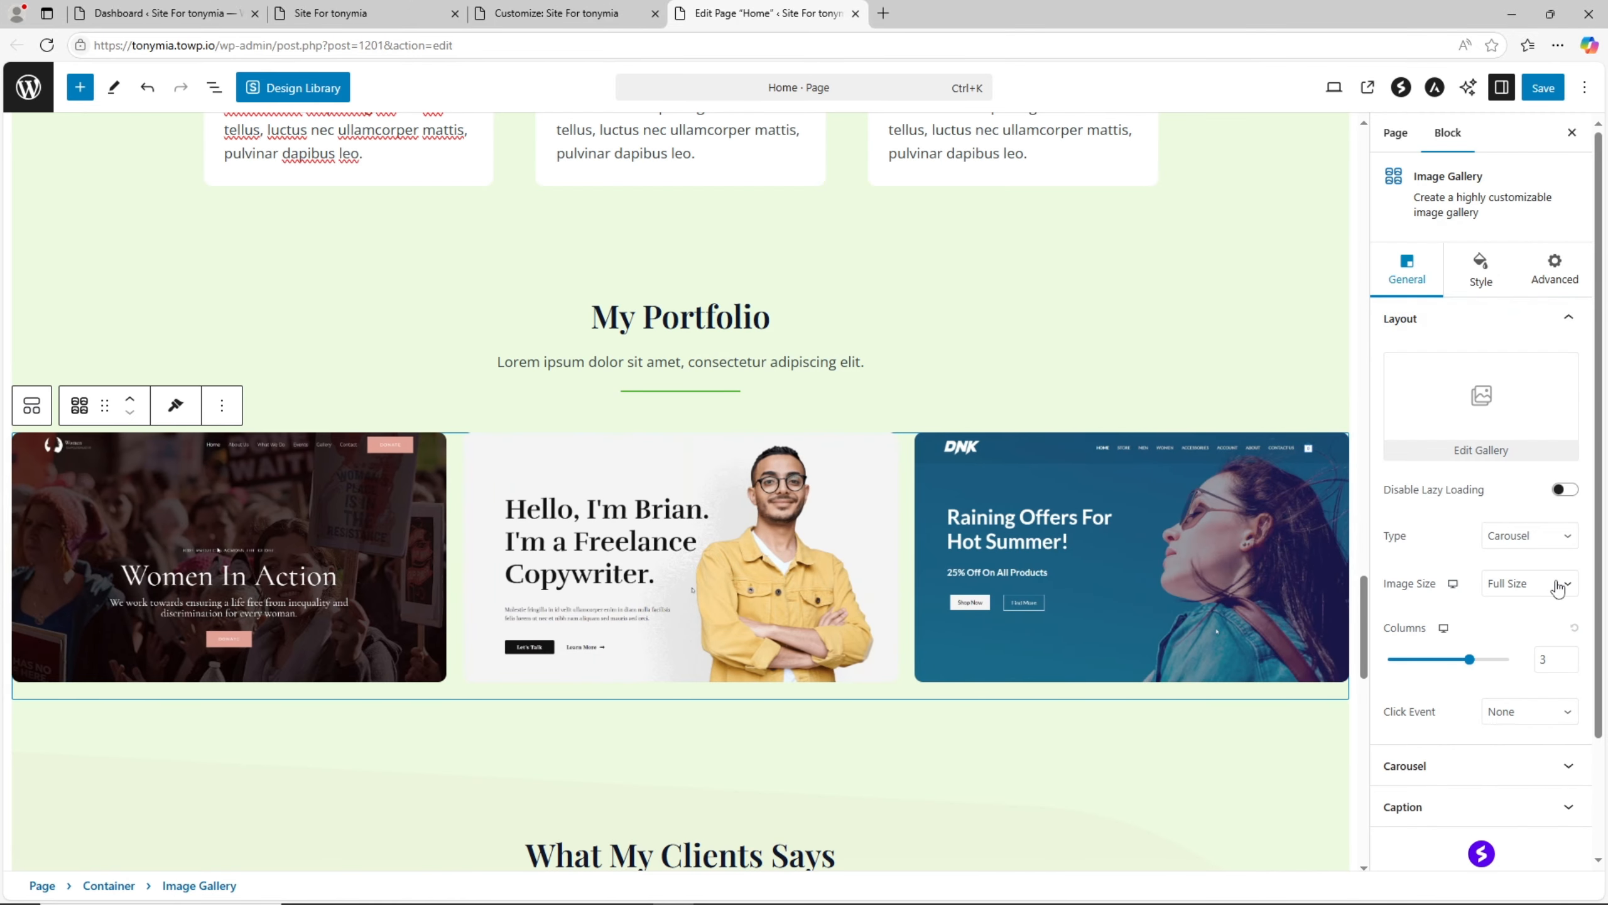
# - Try the Grid type on the My Portfolio image gallery
pyautogui.click(1549, 541)
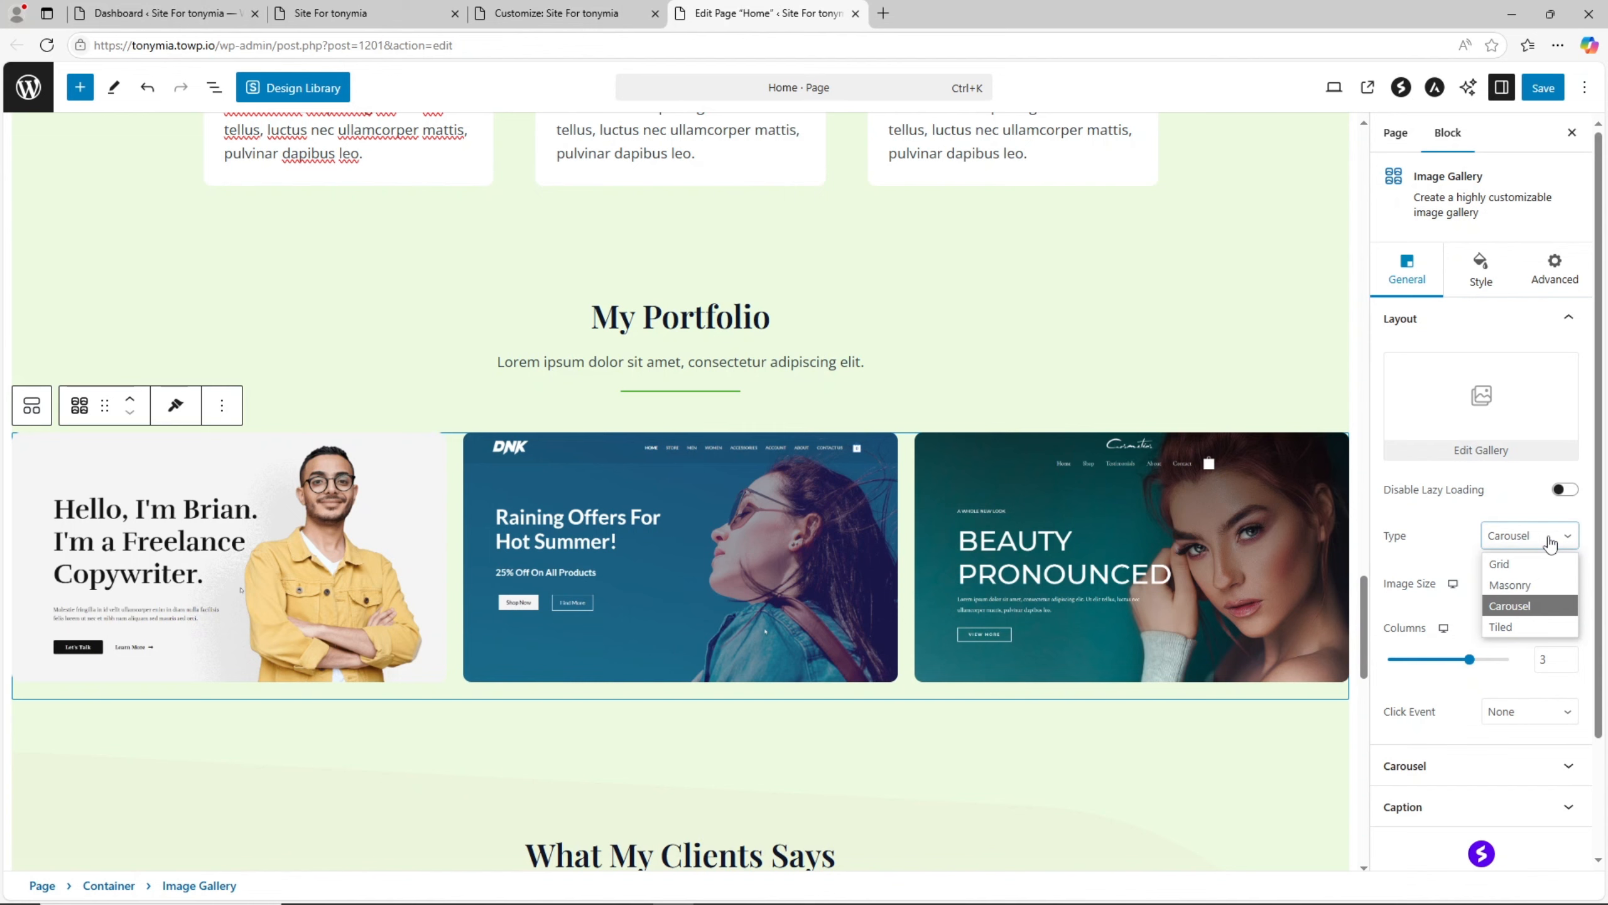
pyautogui.click(1533, 561)
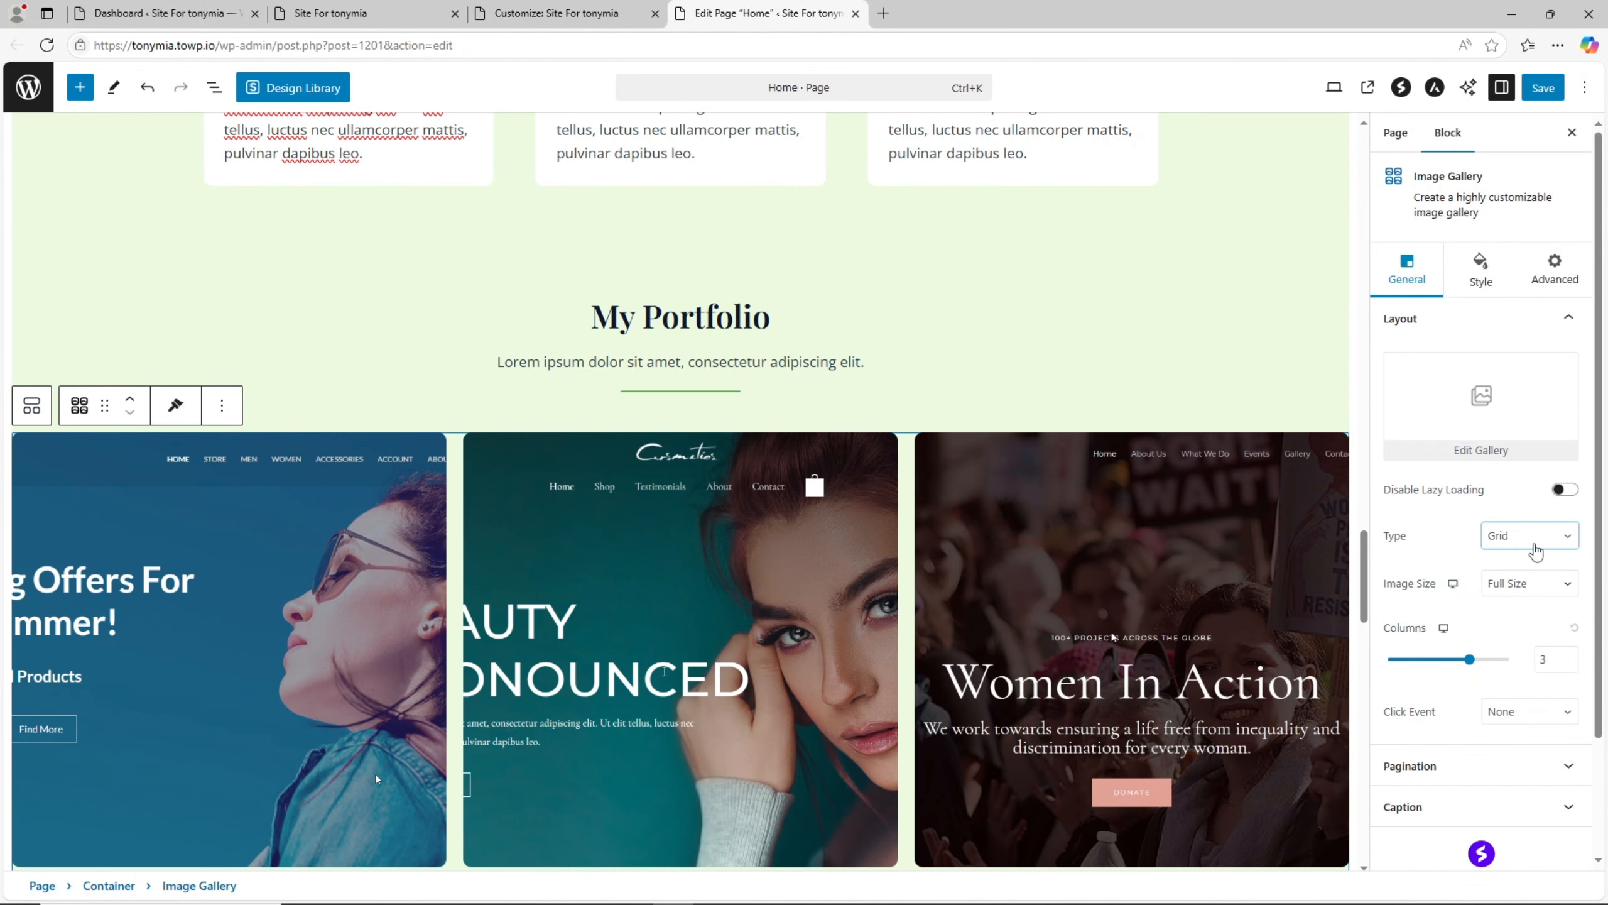
pyautogui.scroll(-5, 520, 356)
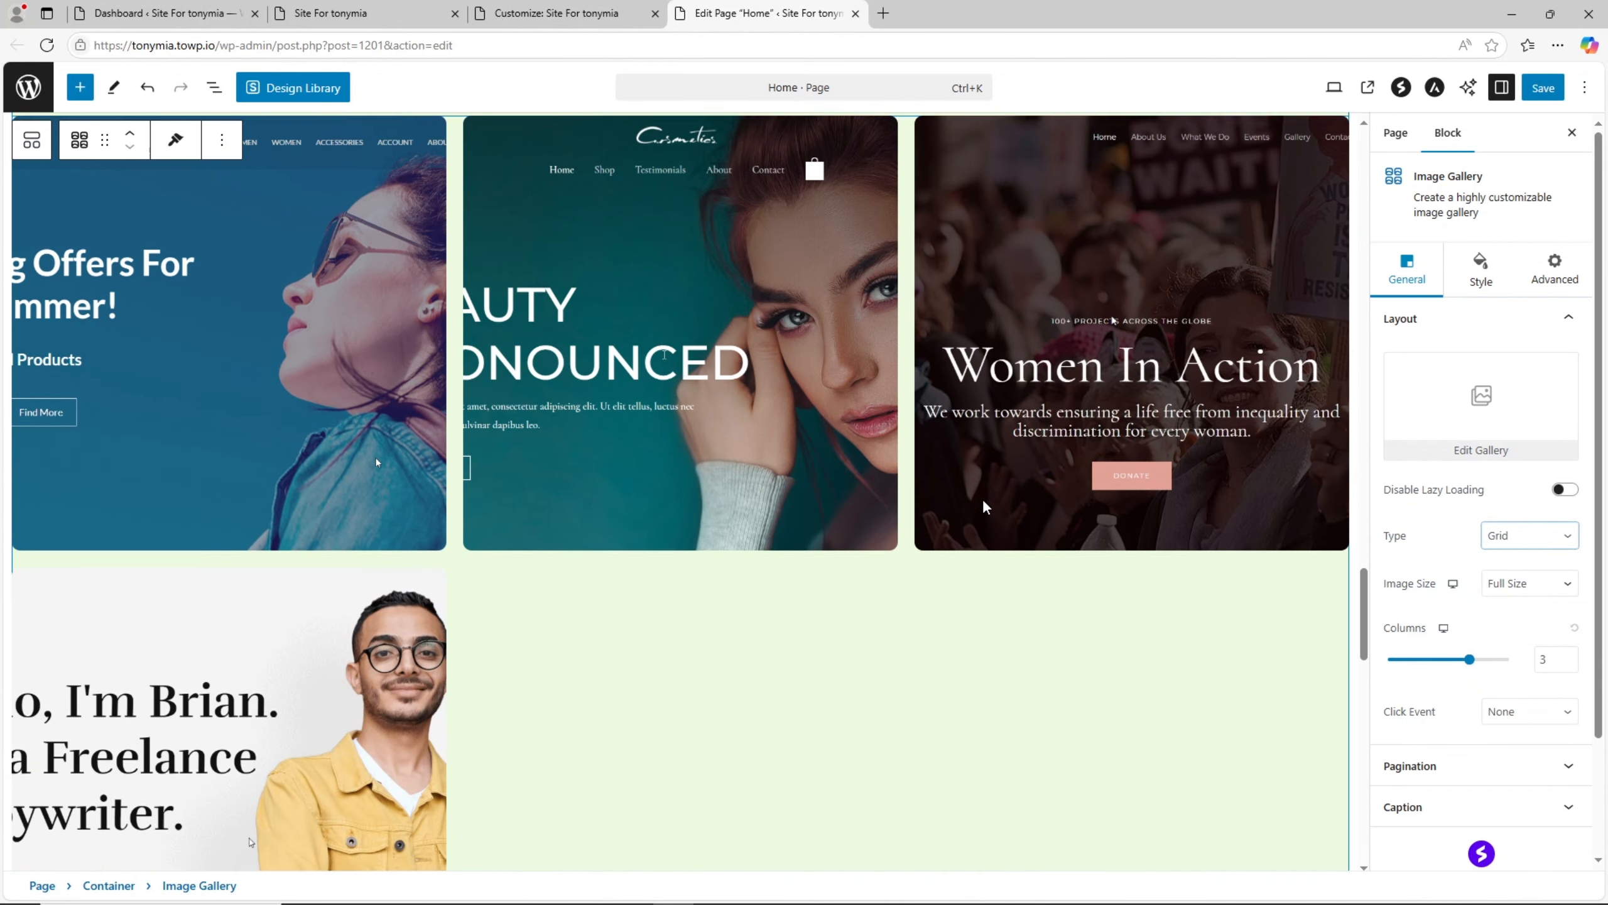
# - Set the My Portfolio gallery's type to Tiled, check its layout and continue to the What My Clients Says section
pyautogui.click(1539, 540)
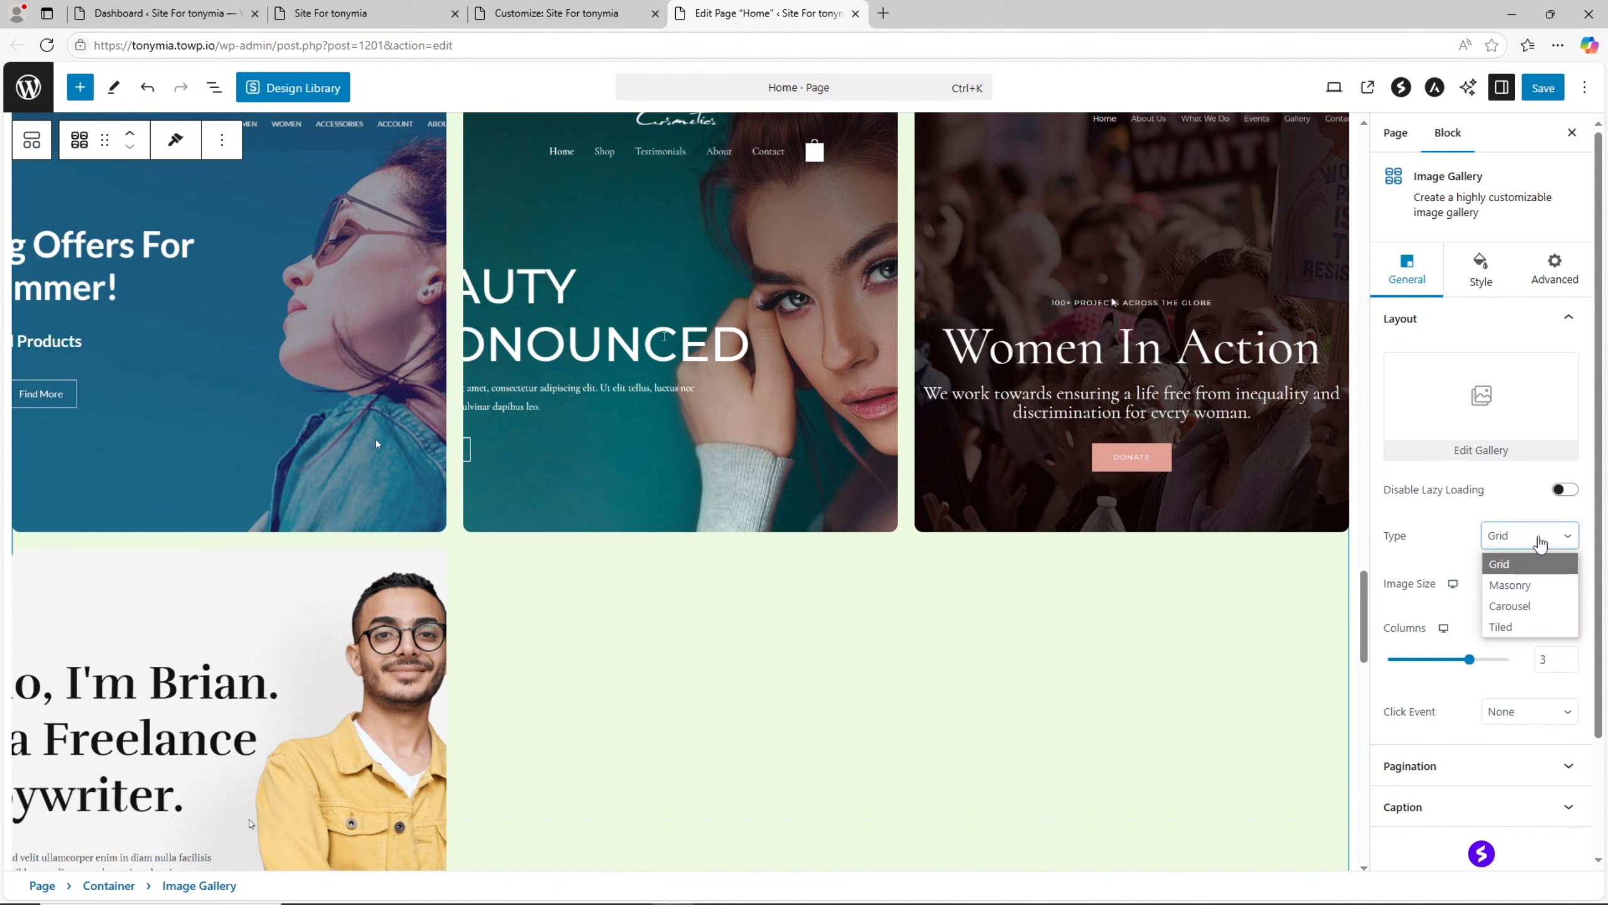
pyautogui.click(1527, 627)
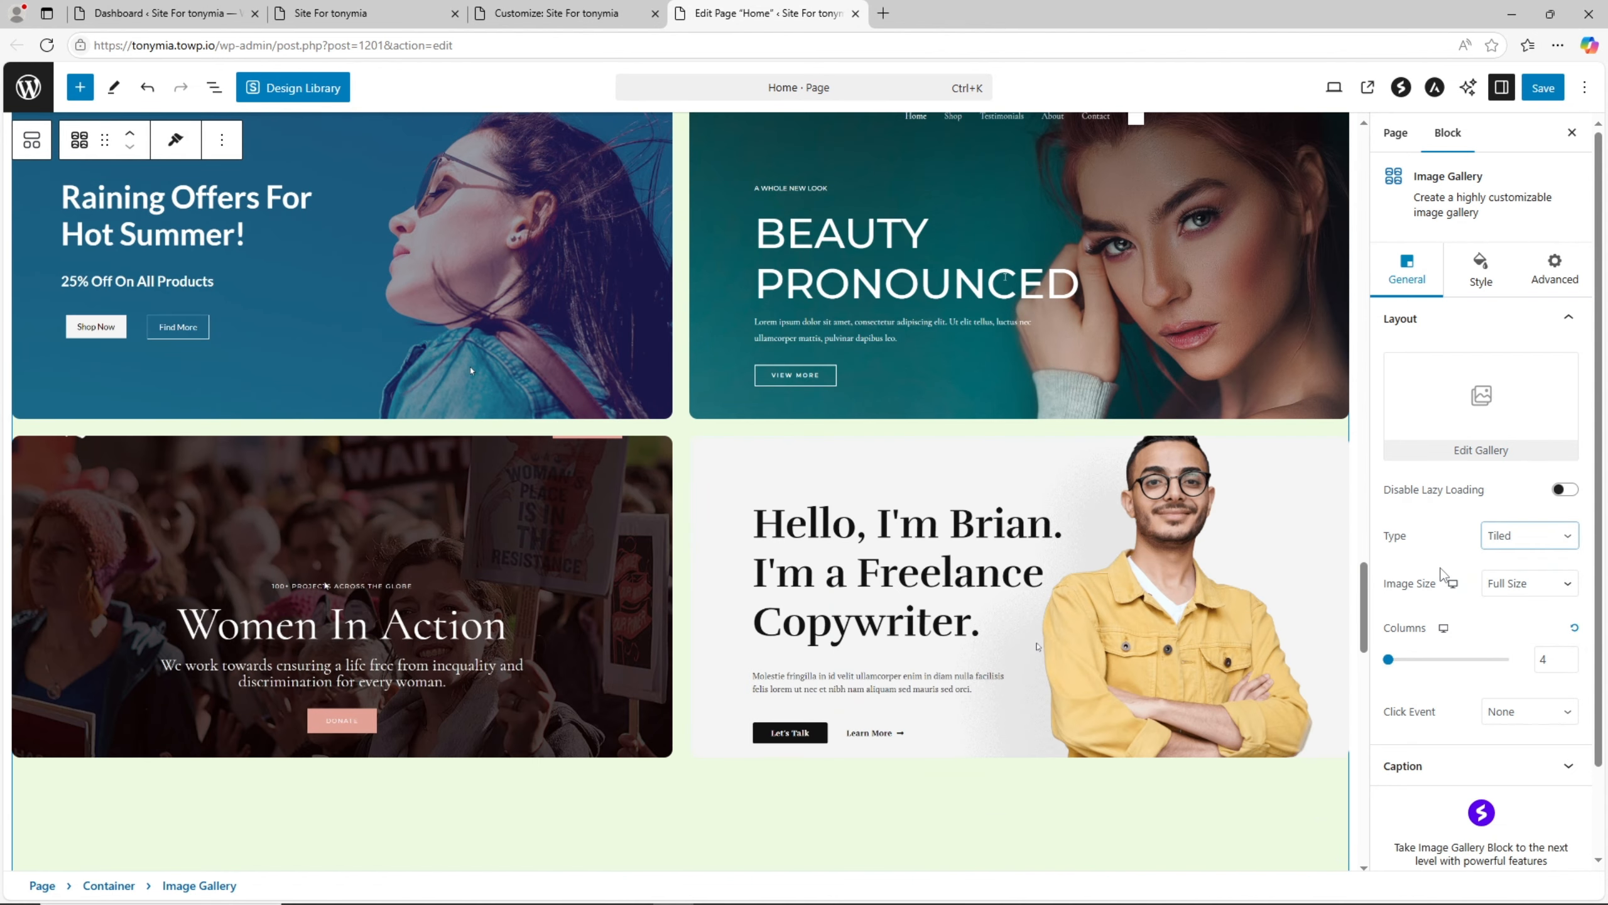
pyautogui.scroll(-1, 763, 345)
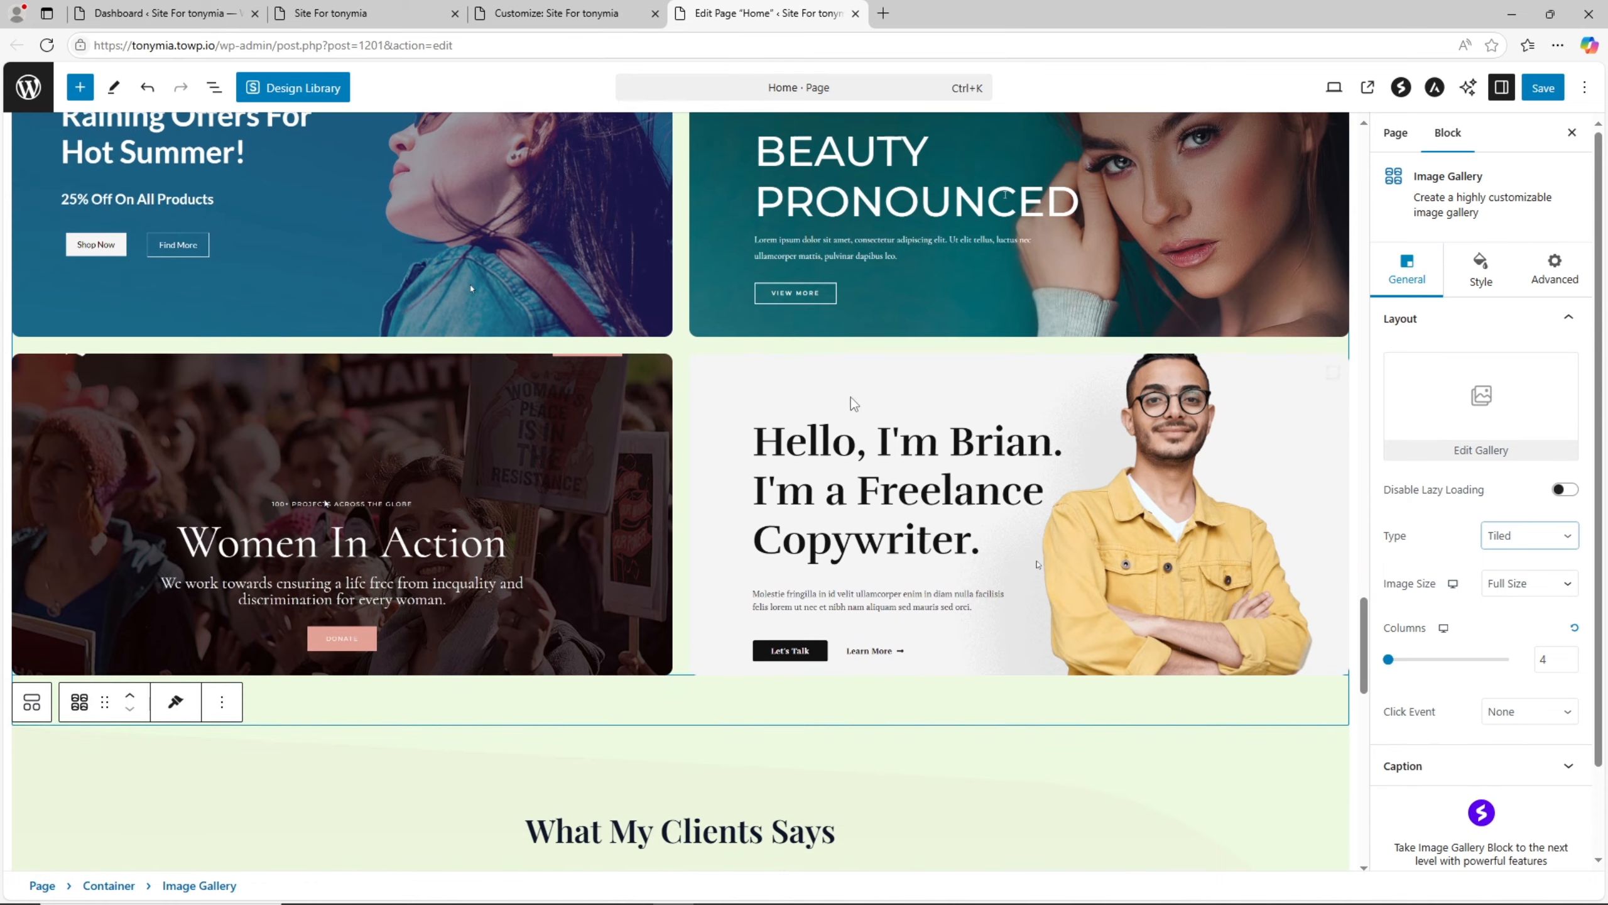
pyautogui.scroll(-2, 851, 397)
pyautogui.scroll(7, 1317, 599)
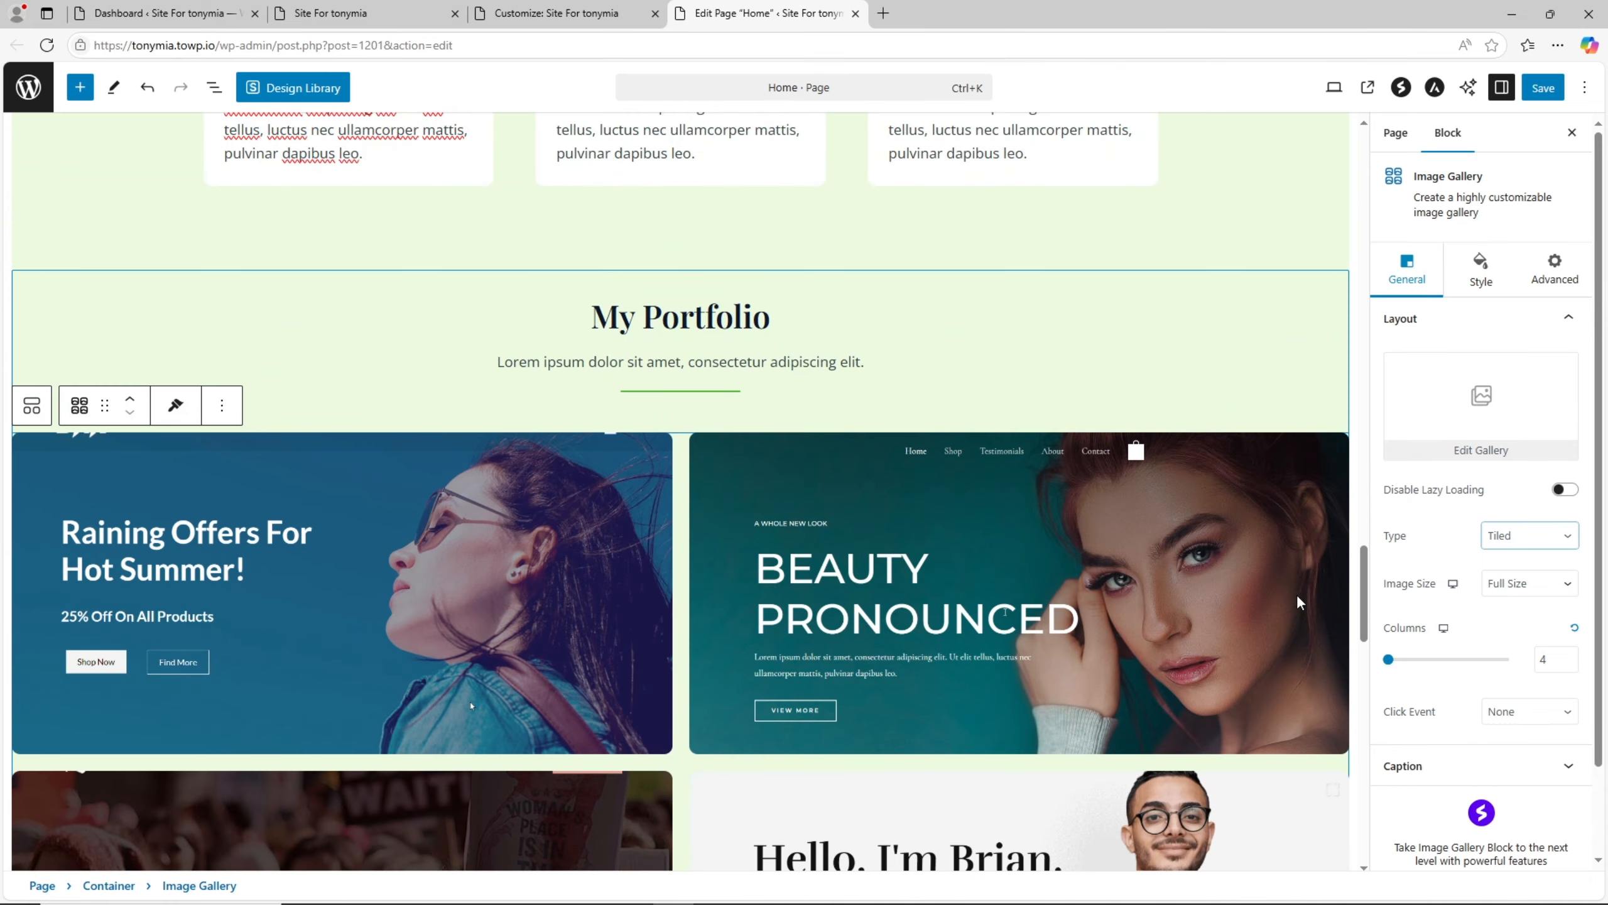
pyautogui.scroll(-6, 1296, 593)
pyautogui.scroll(-7, 1119, 540)
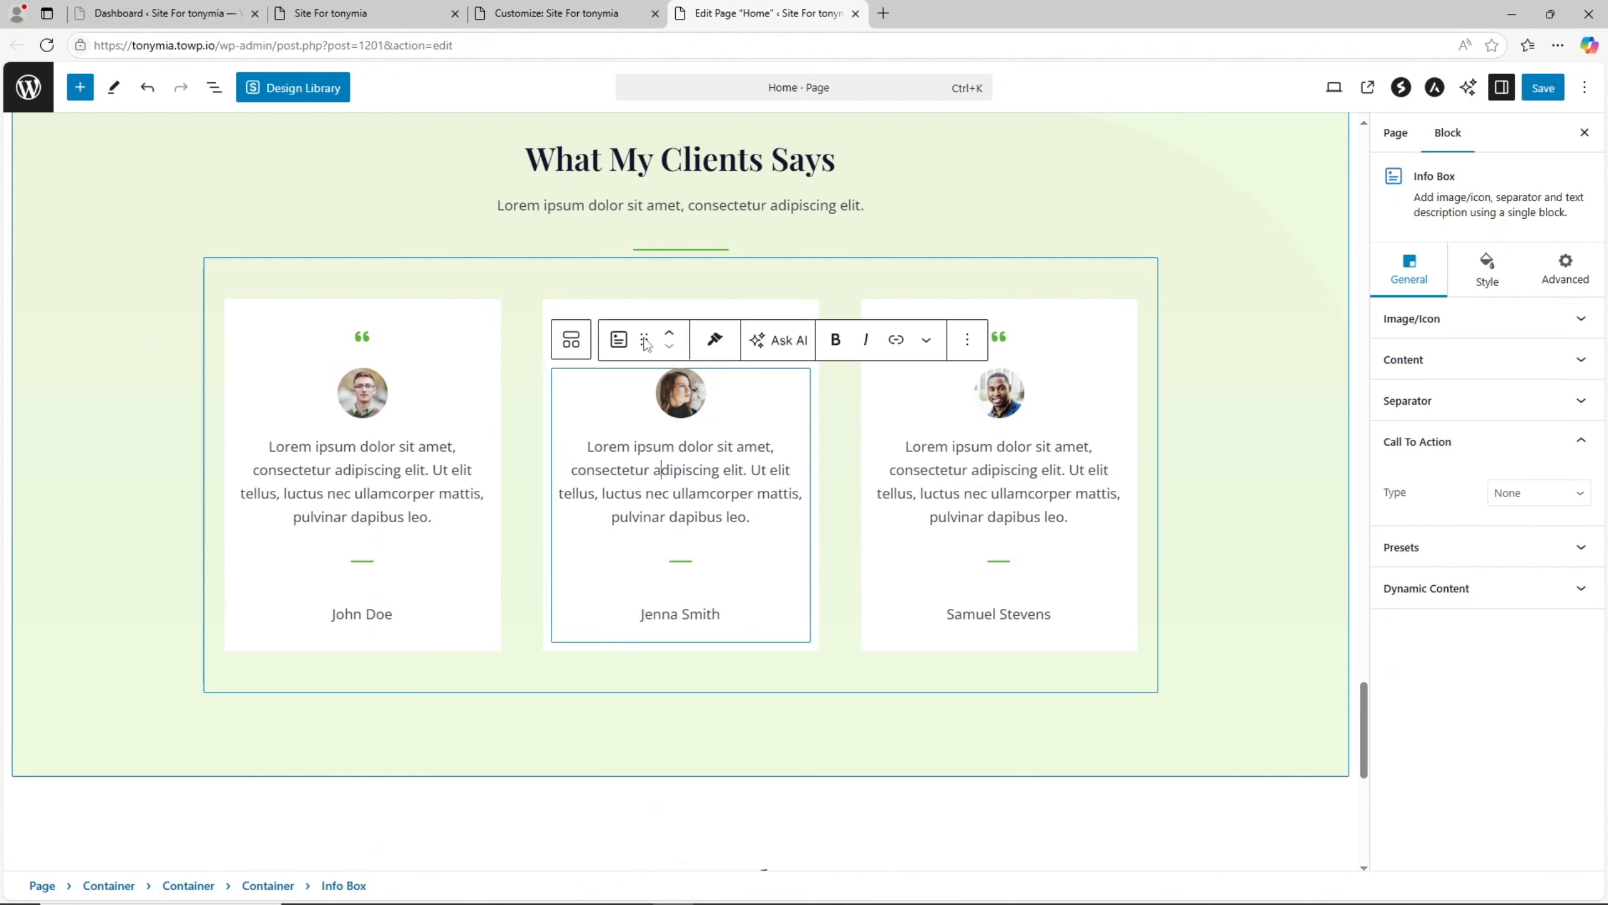
# - Select the email field in the Stay In Touch section and look at its Autocomplete options without changing them
pyautogui.scroll(-3, 978, 497)
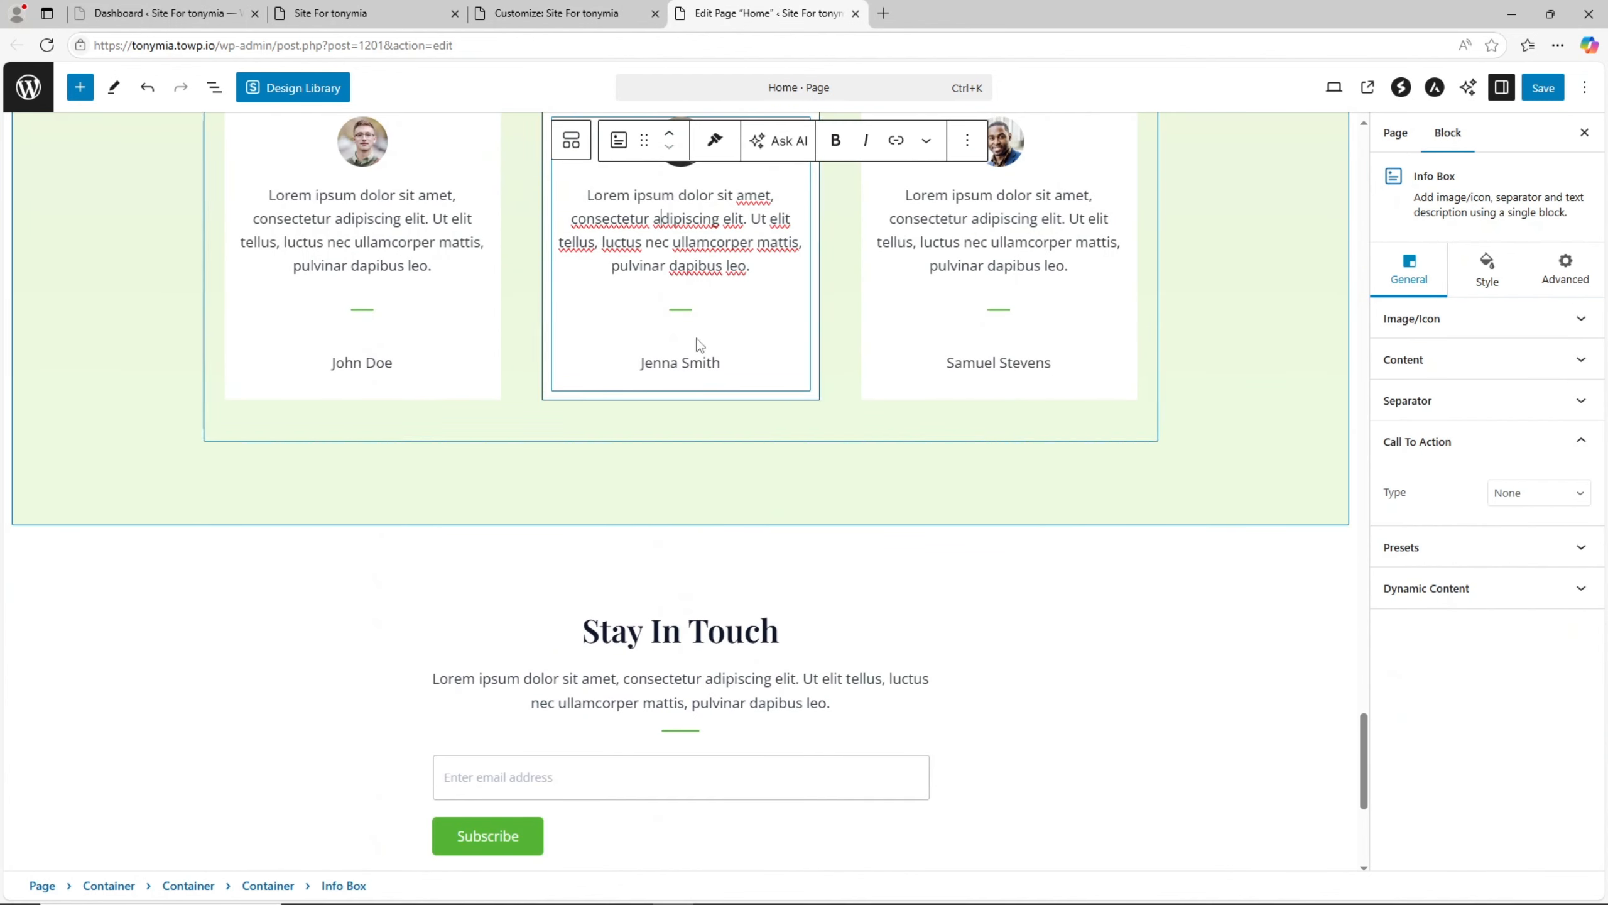
pyautogui.scroll(-2, 894, 474)
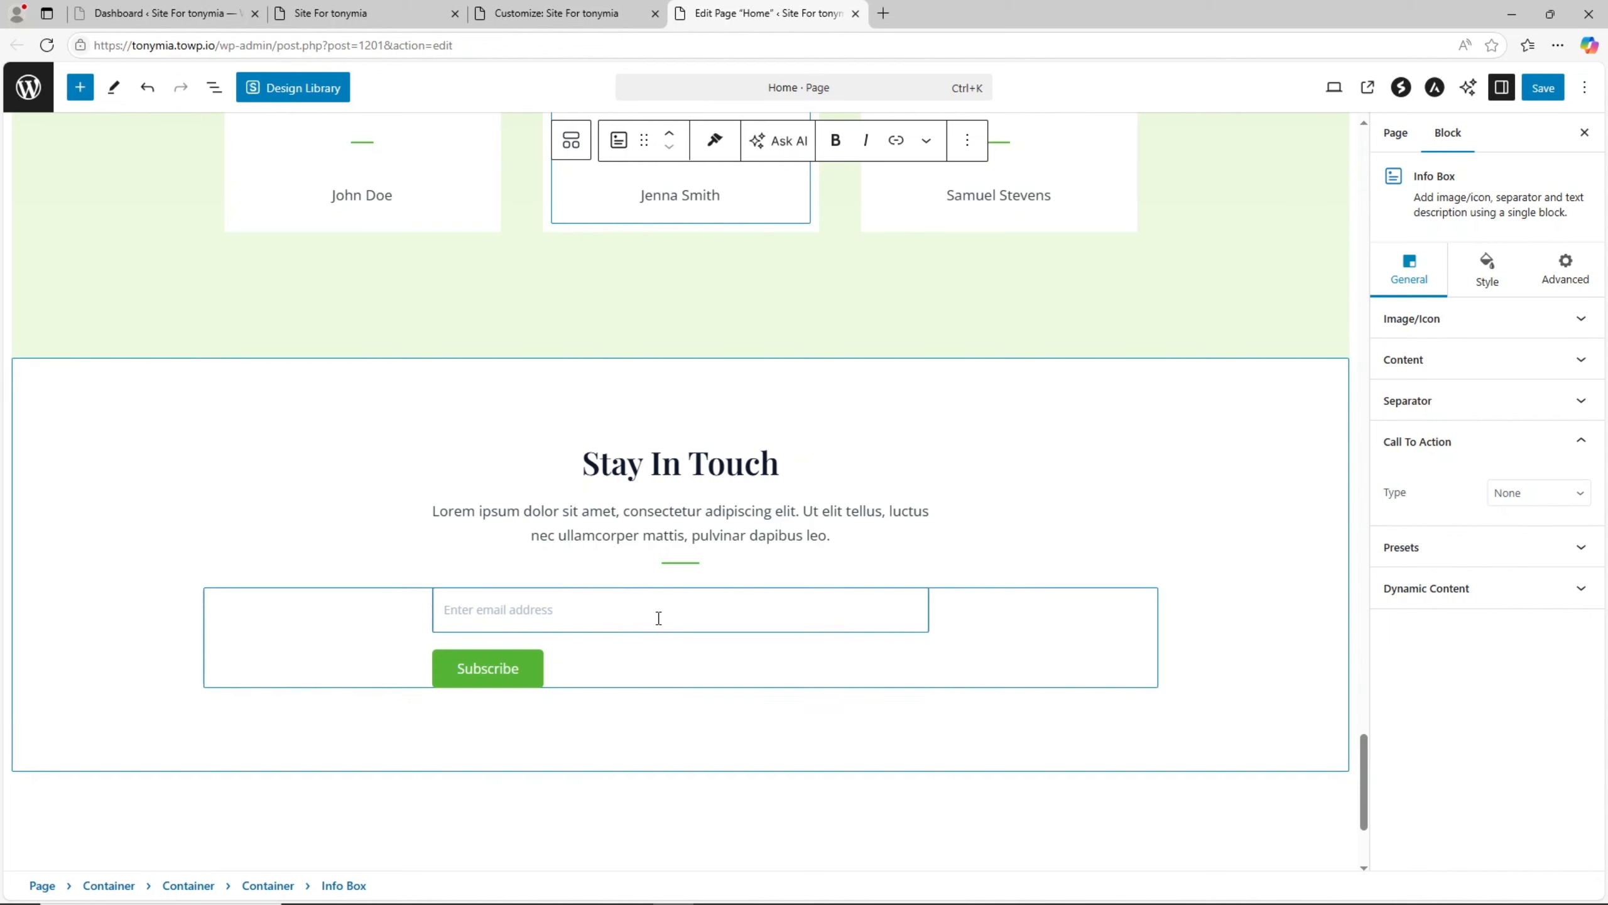
pyautogui.click(658, 617)
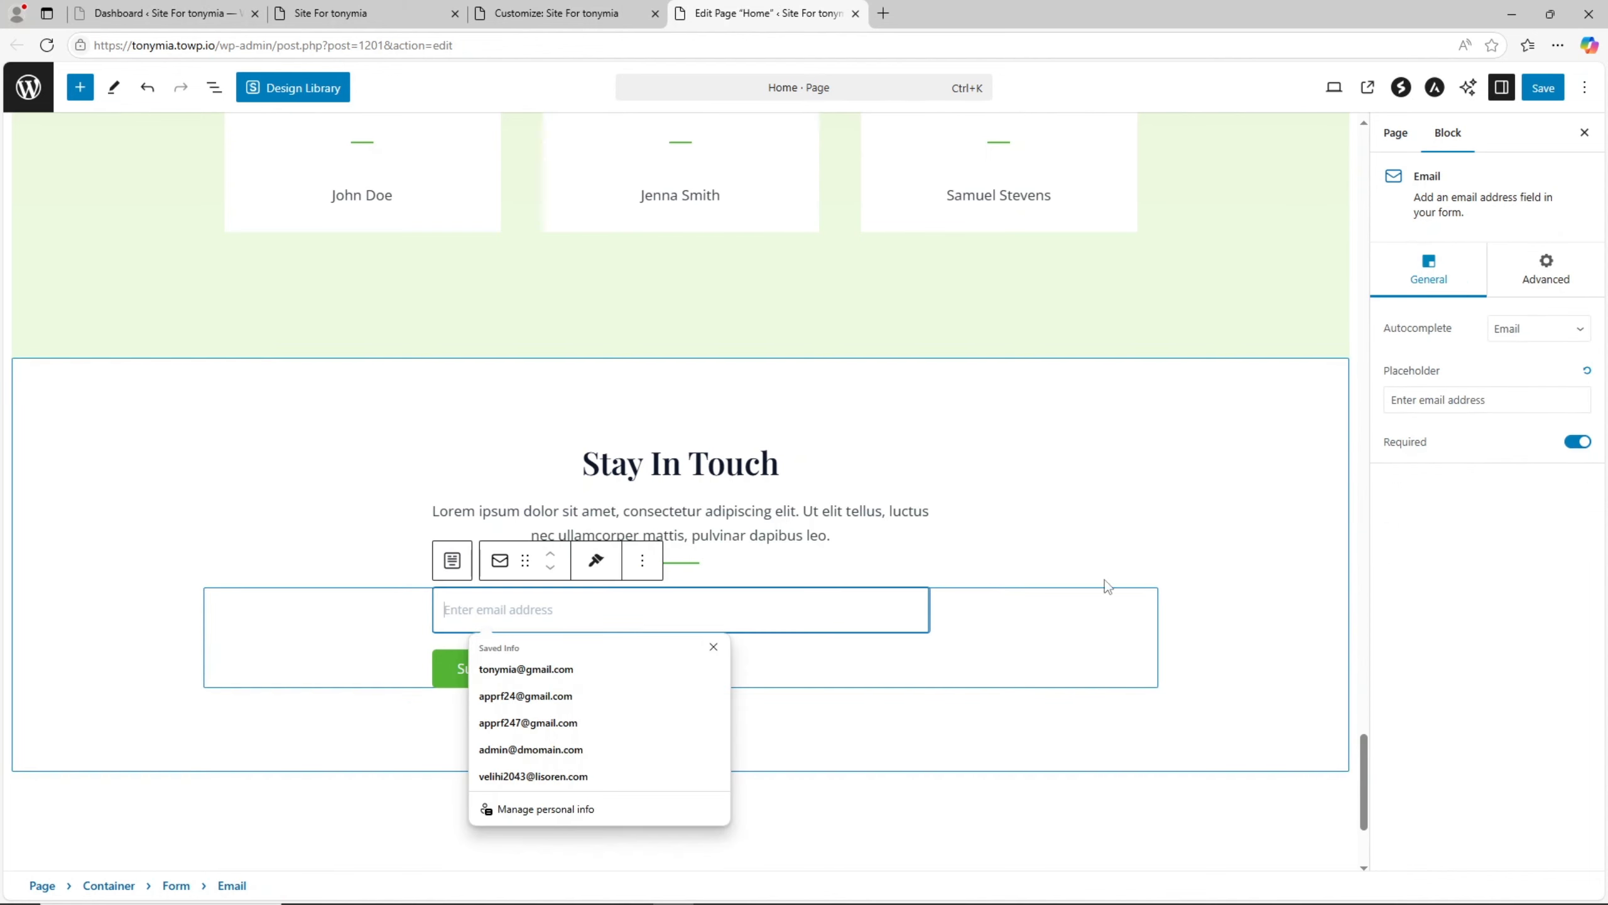
pyautogui.click(1538, 329)
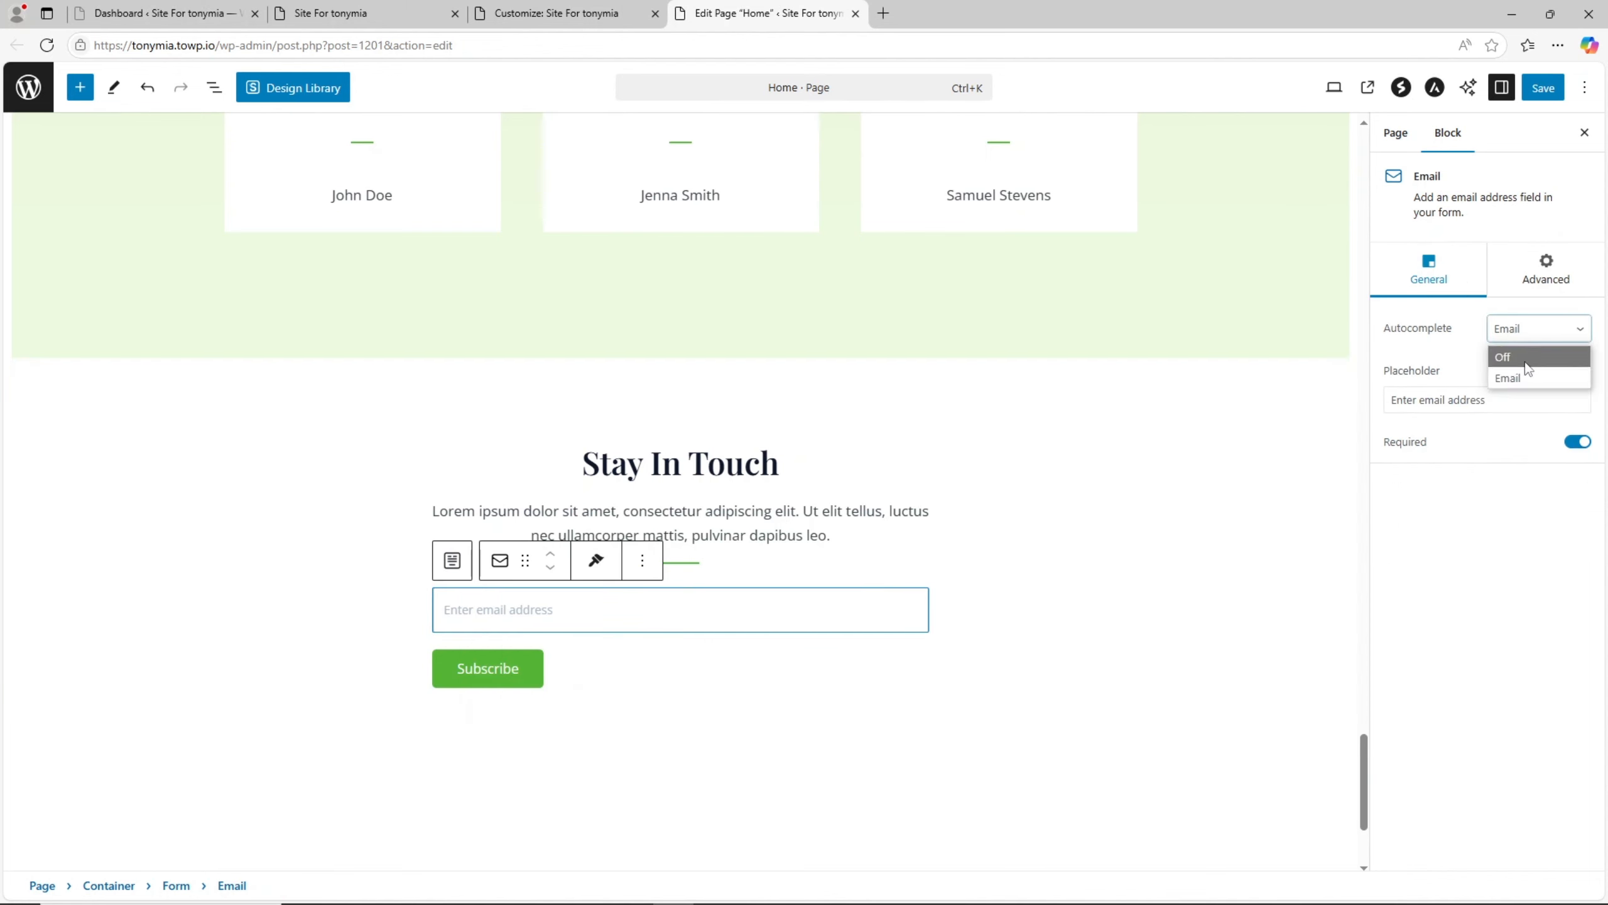
pyautogui.click(1485, 564)
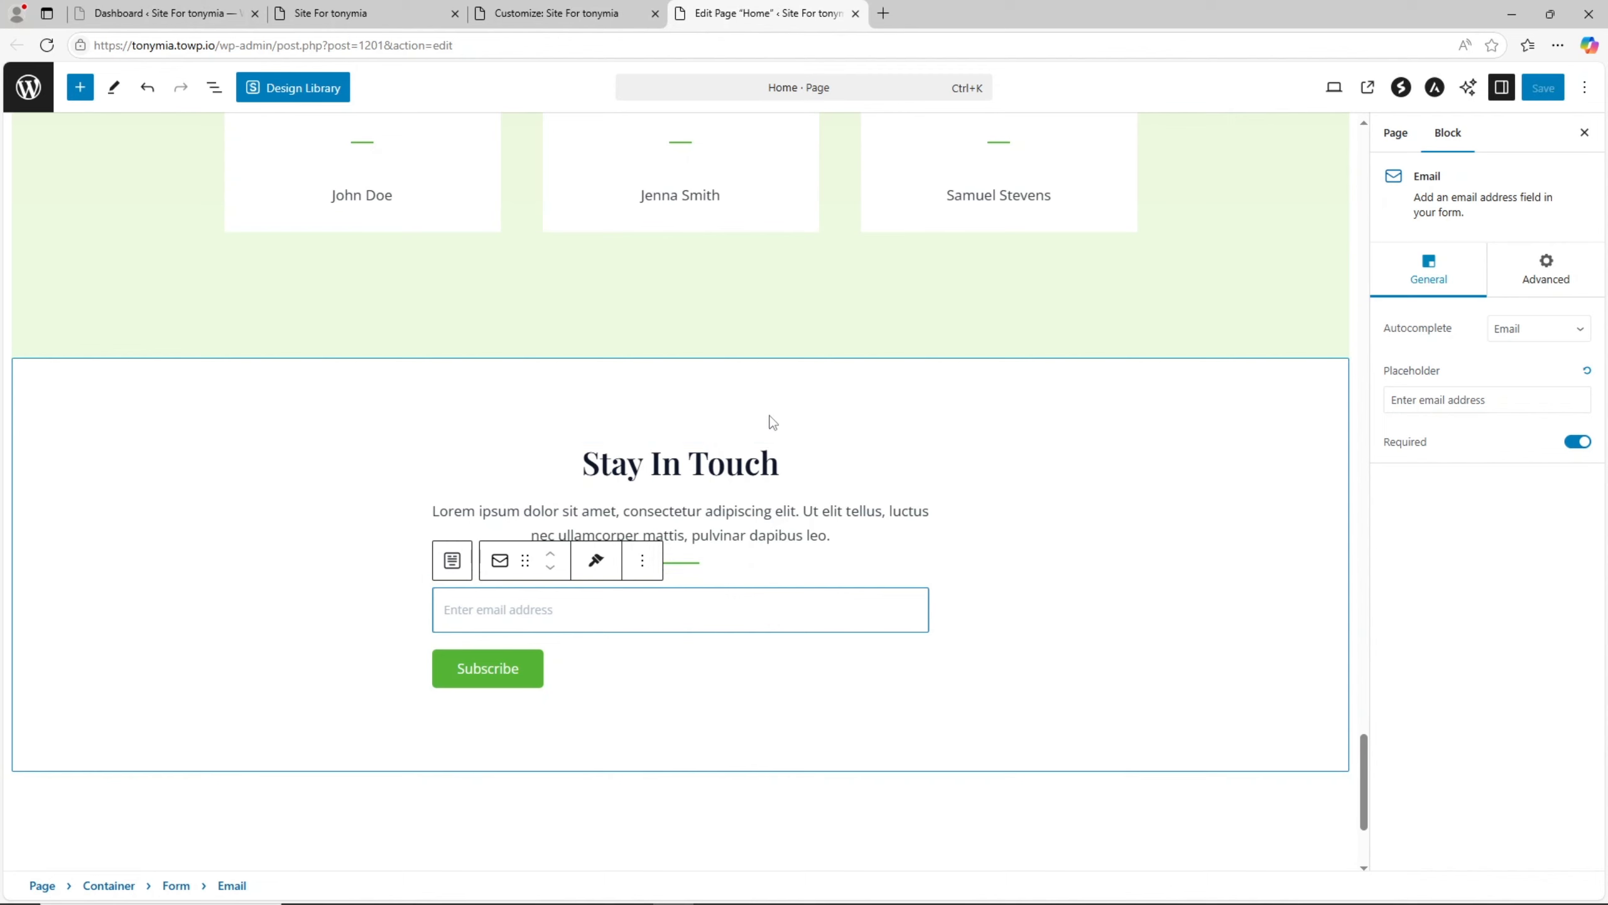
# - Delete the whole Stay In Touch container from the Home page and save the page
pyautogui.click(788, 400)
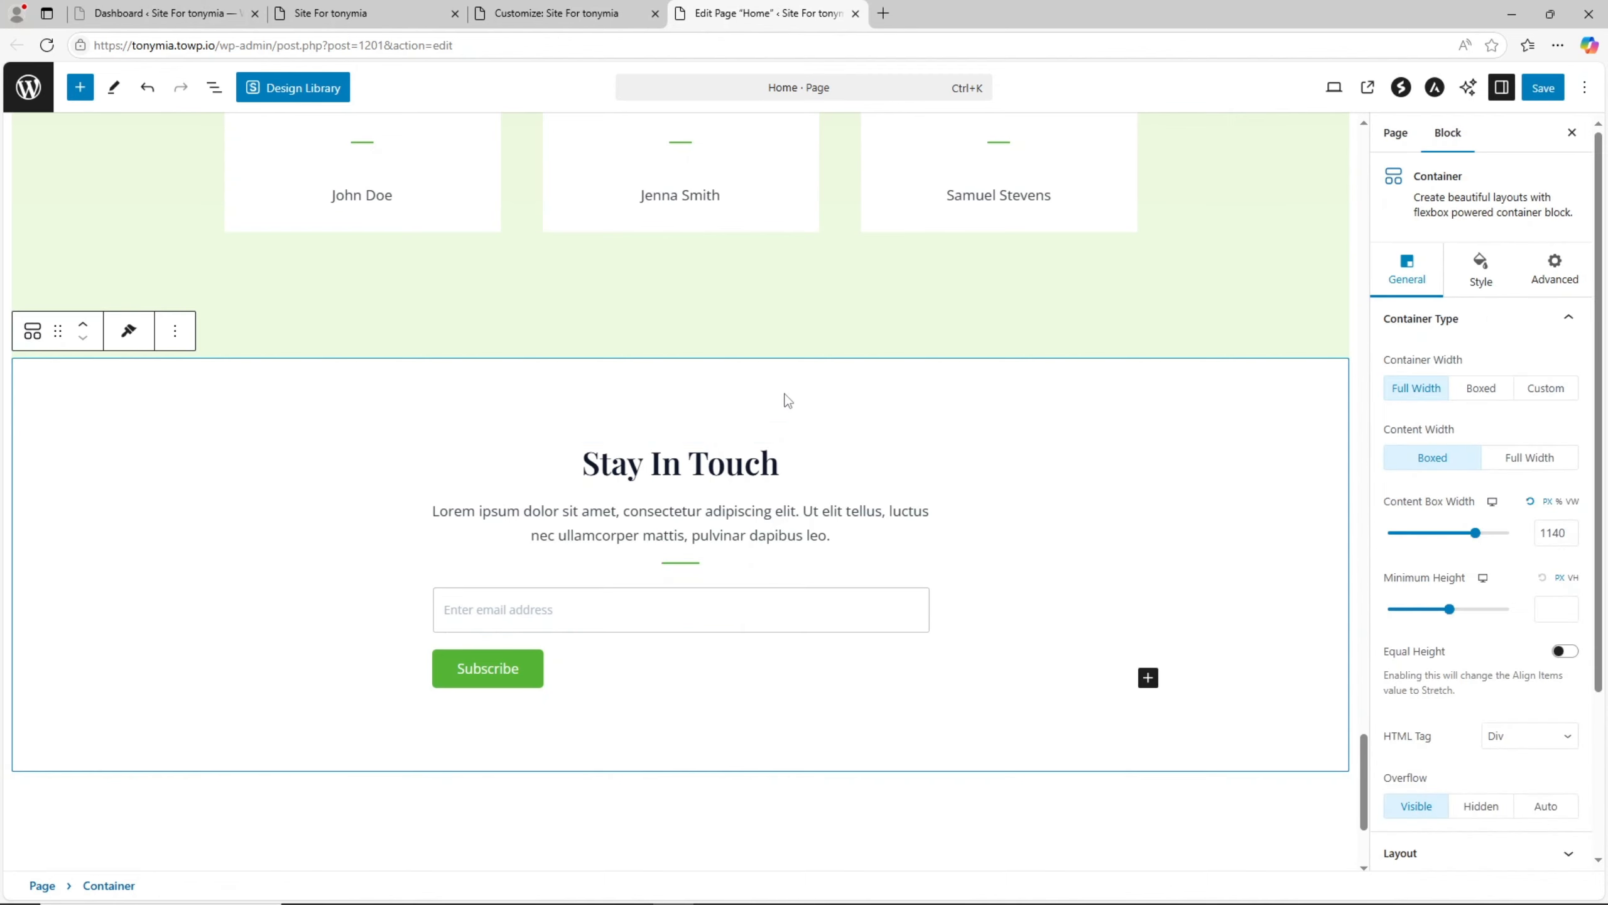
pyautogui.click(176, 332)
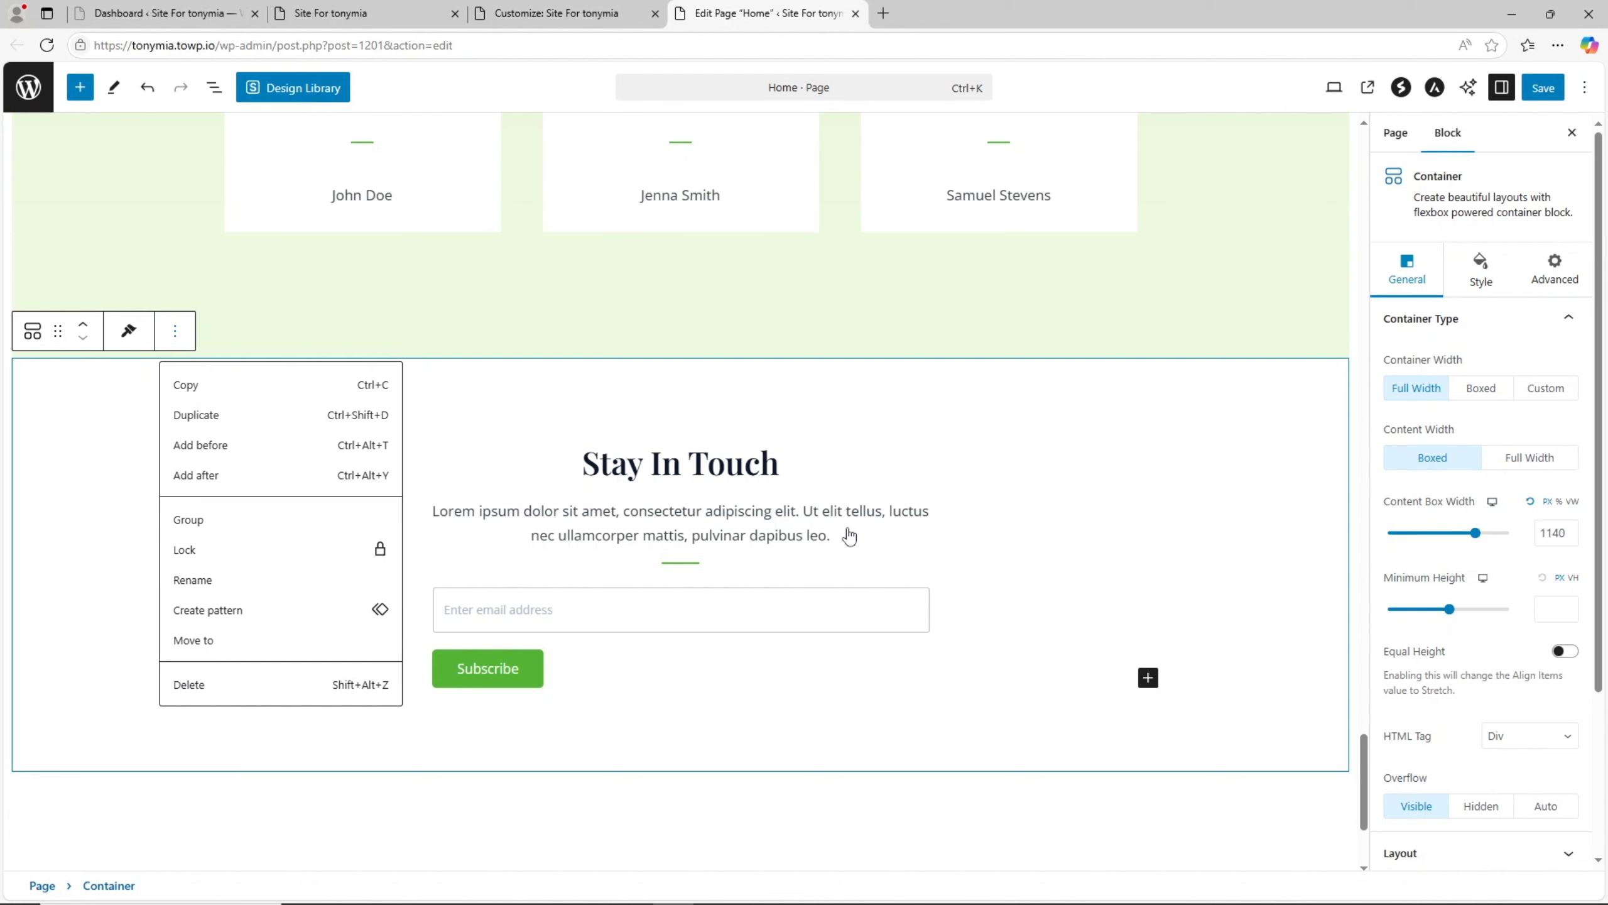
pyautogui.click(355, 683)
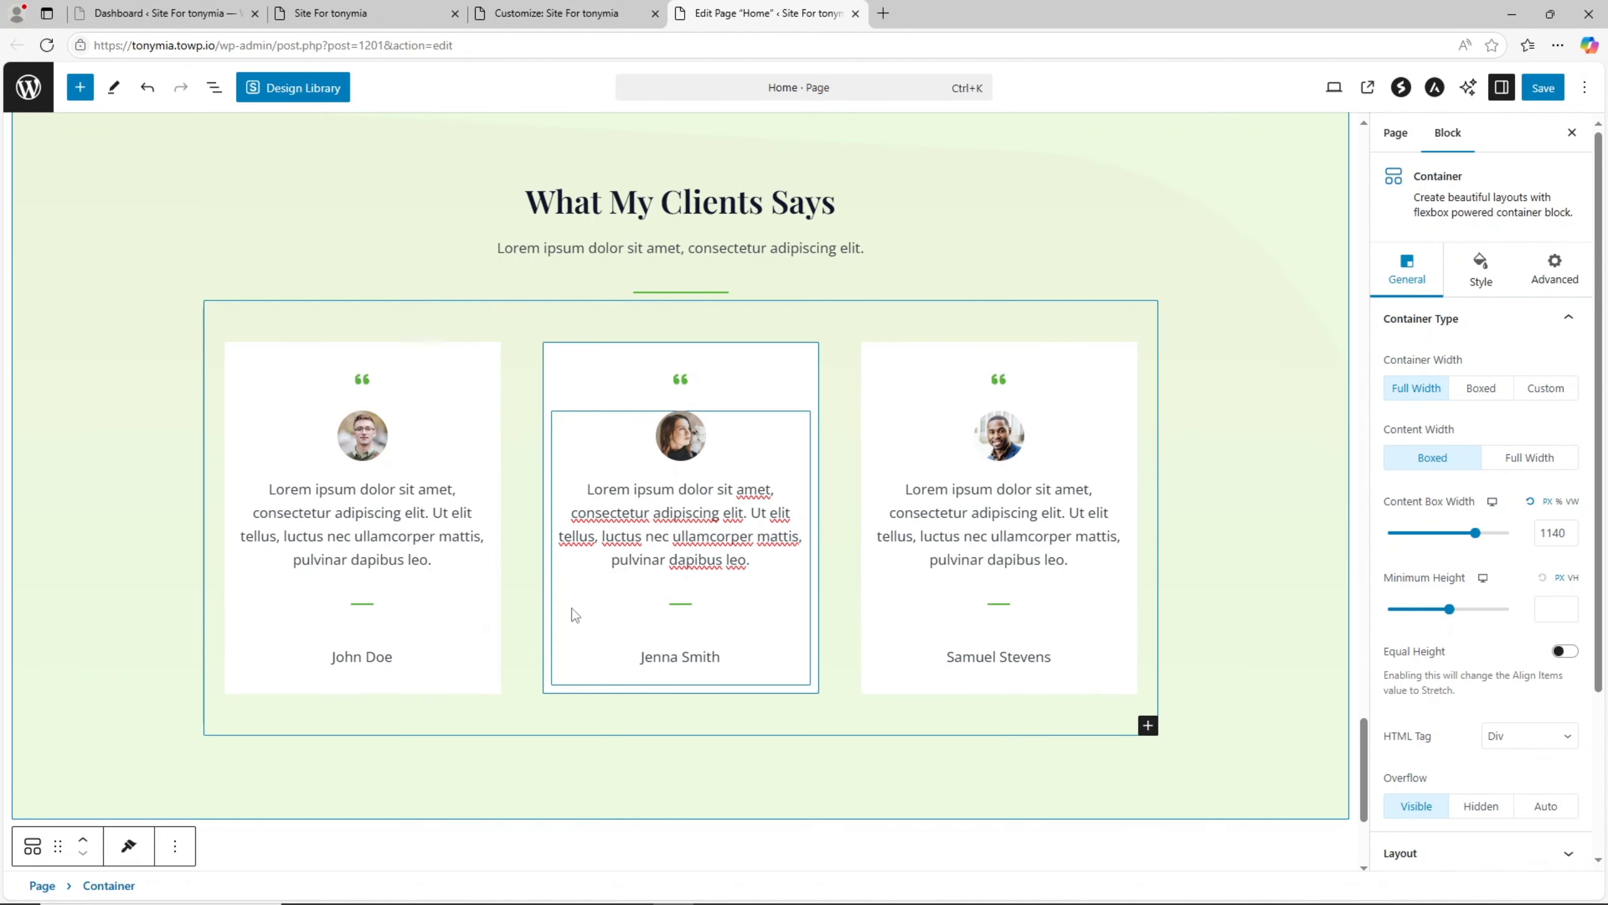
pyautogui.scroll(-5, 576, 606)
pyautogui.scroll(5, 741, 629)
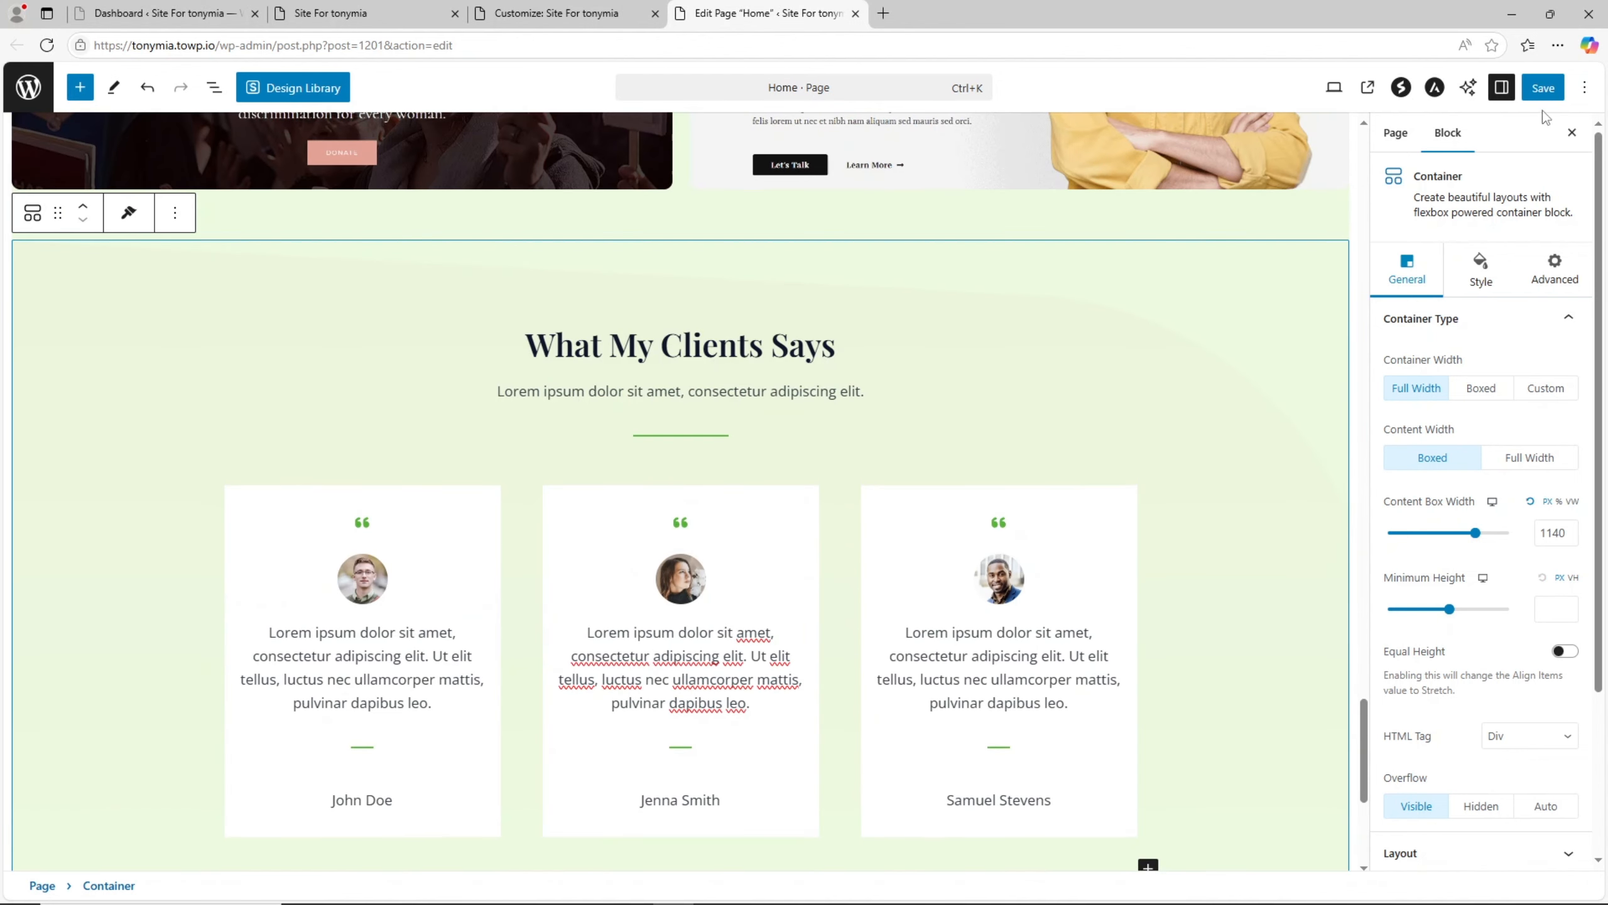
pyautogui.click(1544, 88)
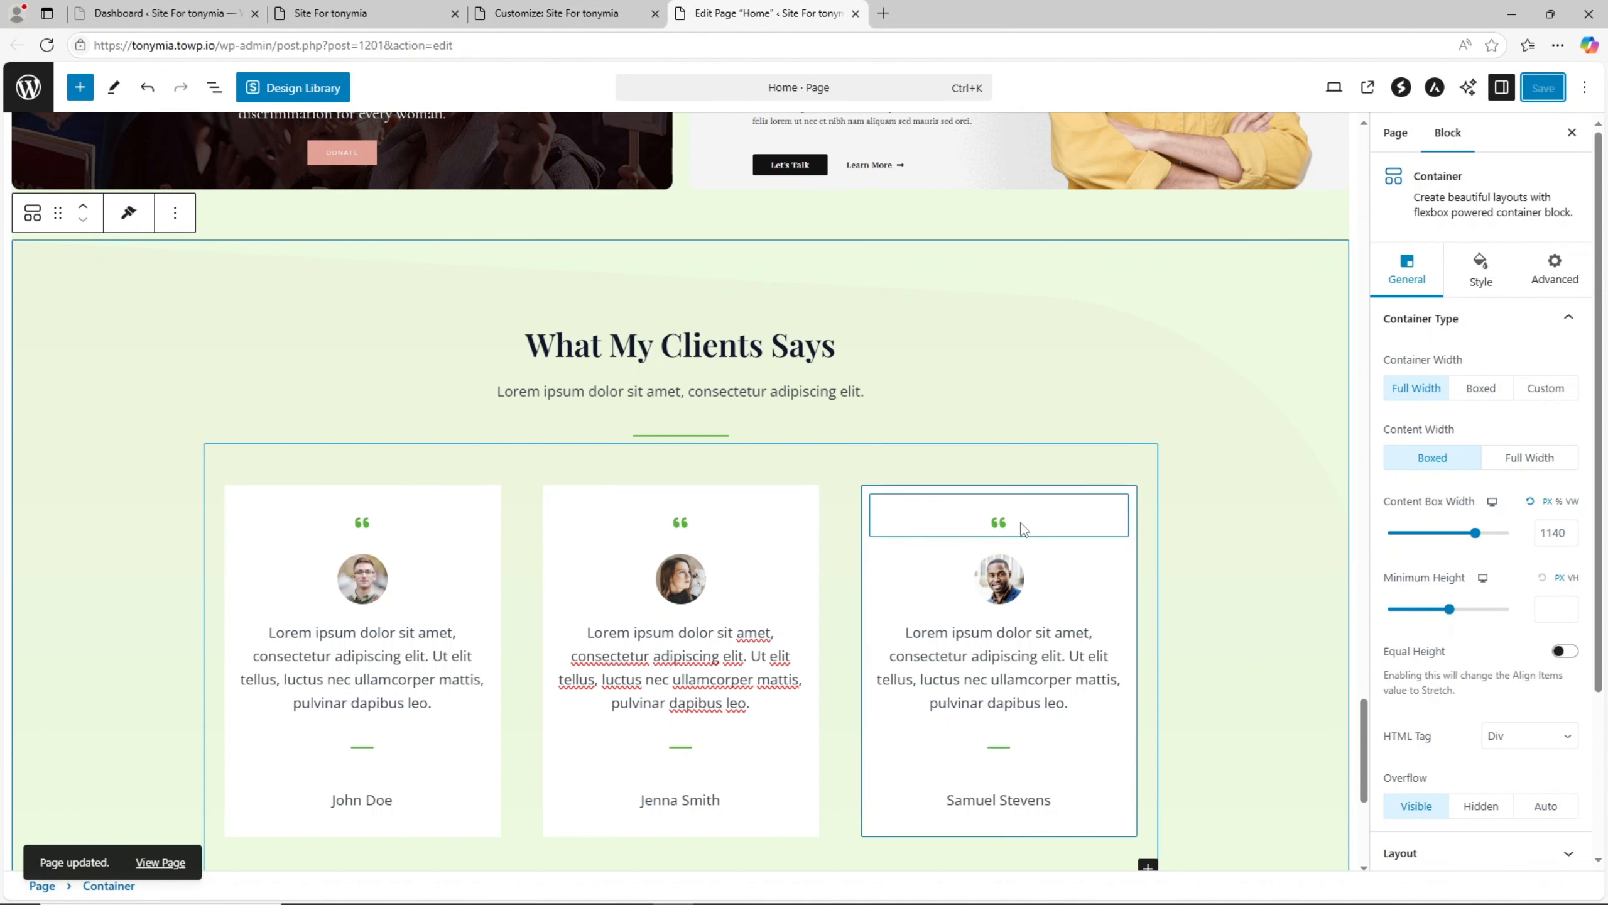
# - Reload the live home page and review its hero, About Me, experience and My Portfolio sections
pyautogui.click(363, 8)
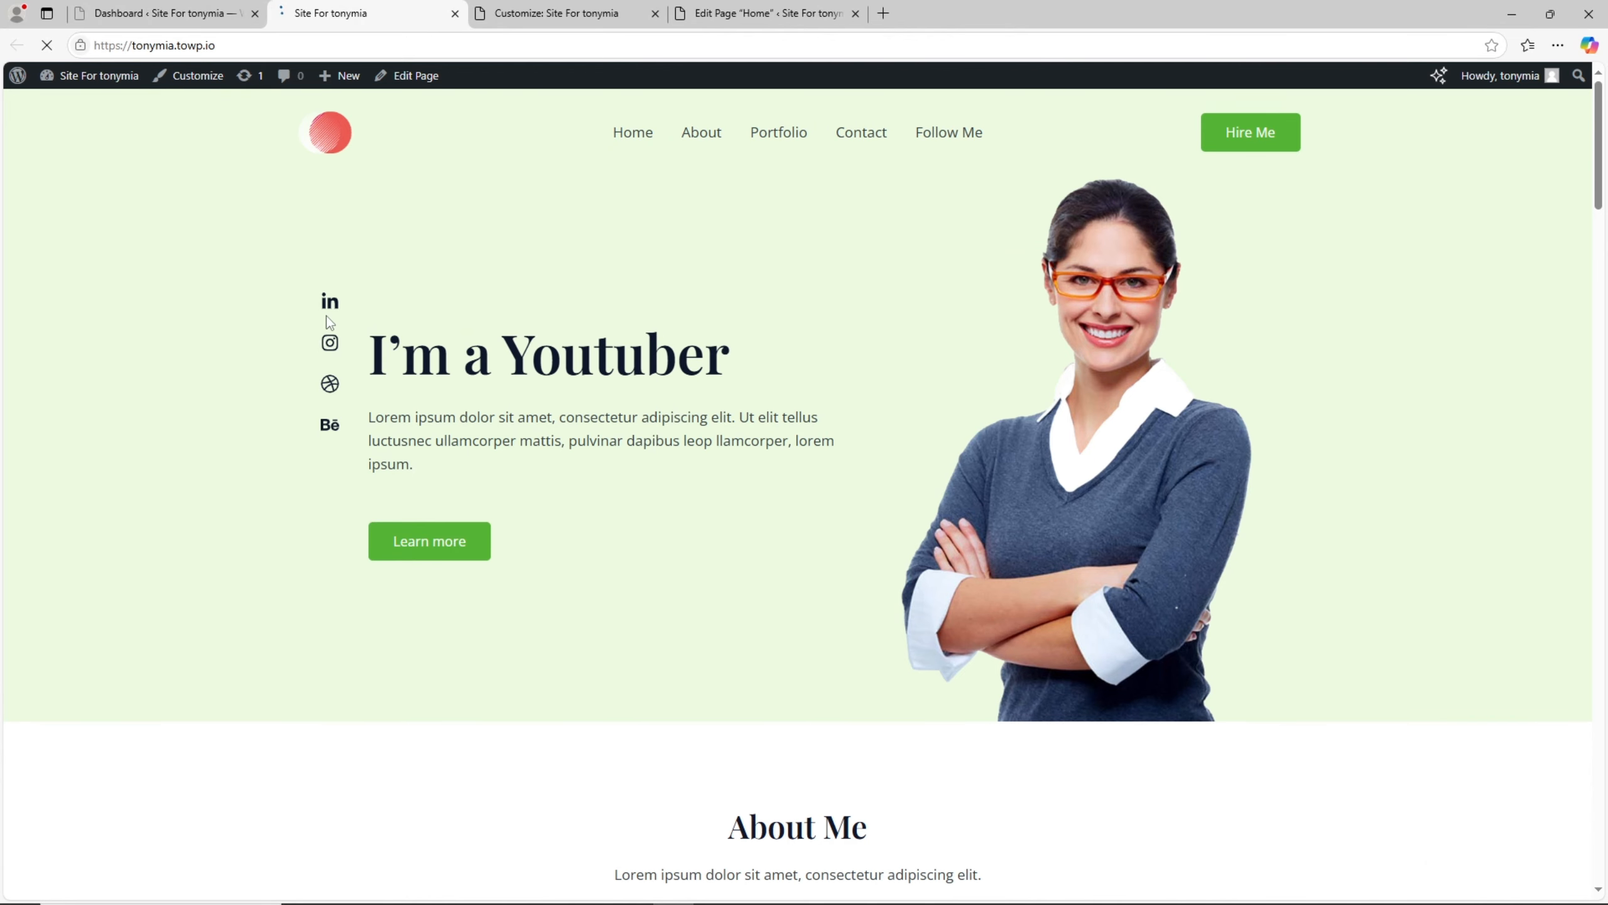
pyautogui.moveTo(136, 379); pyautogui.dragTo(843, 423)
pyautogui.scroll(-15, 843, 422)
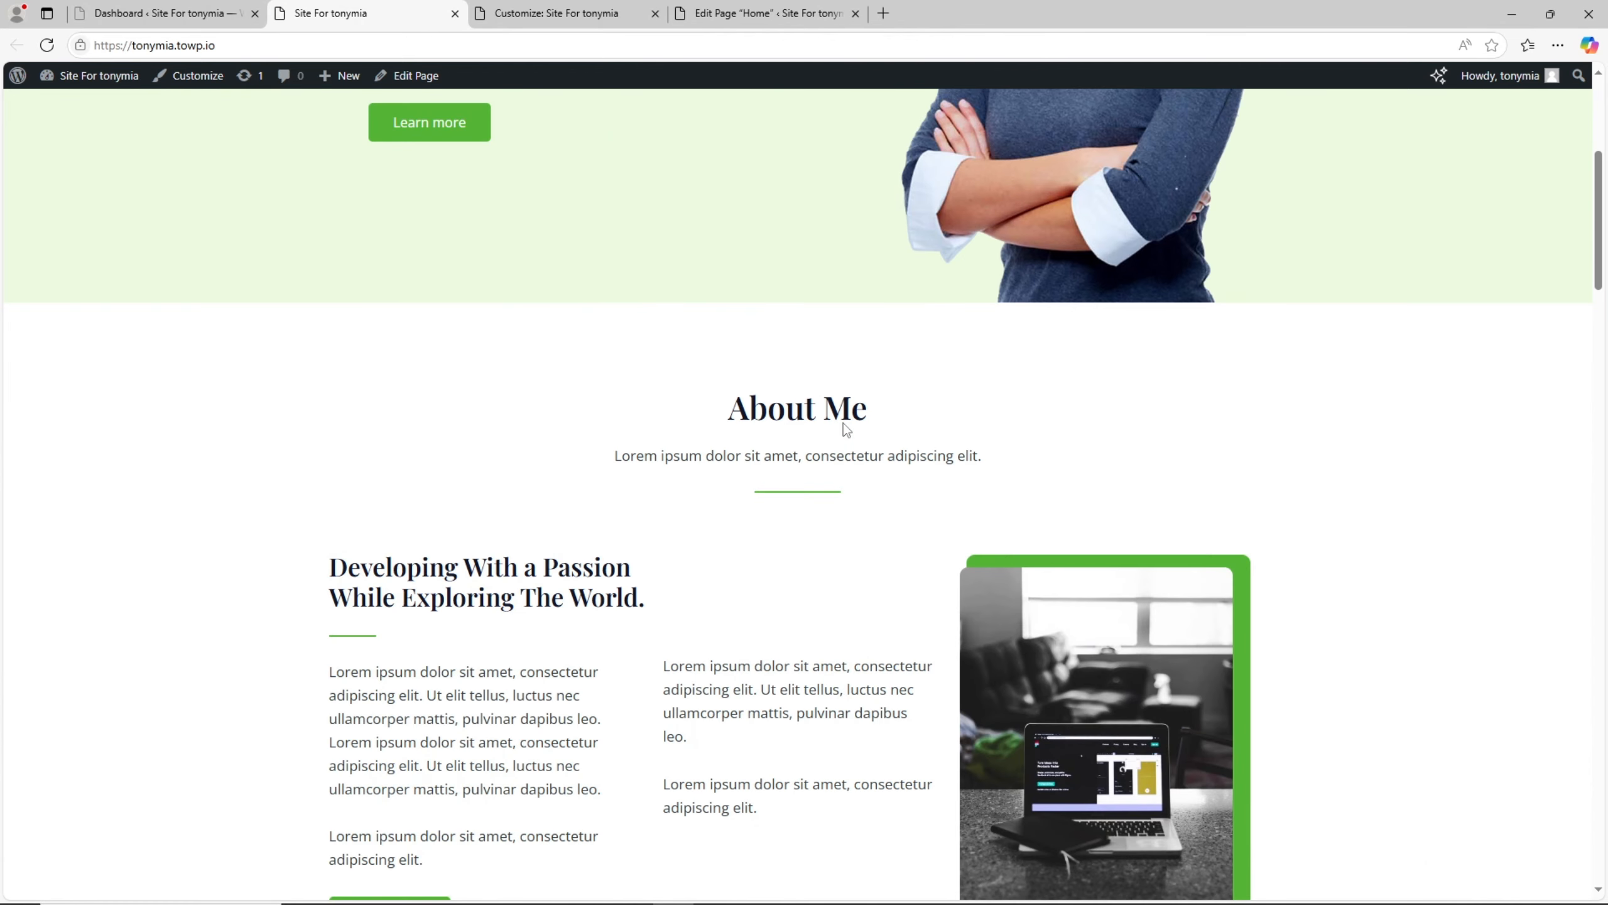
pyautogui.scroll(-20, 849, 430)
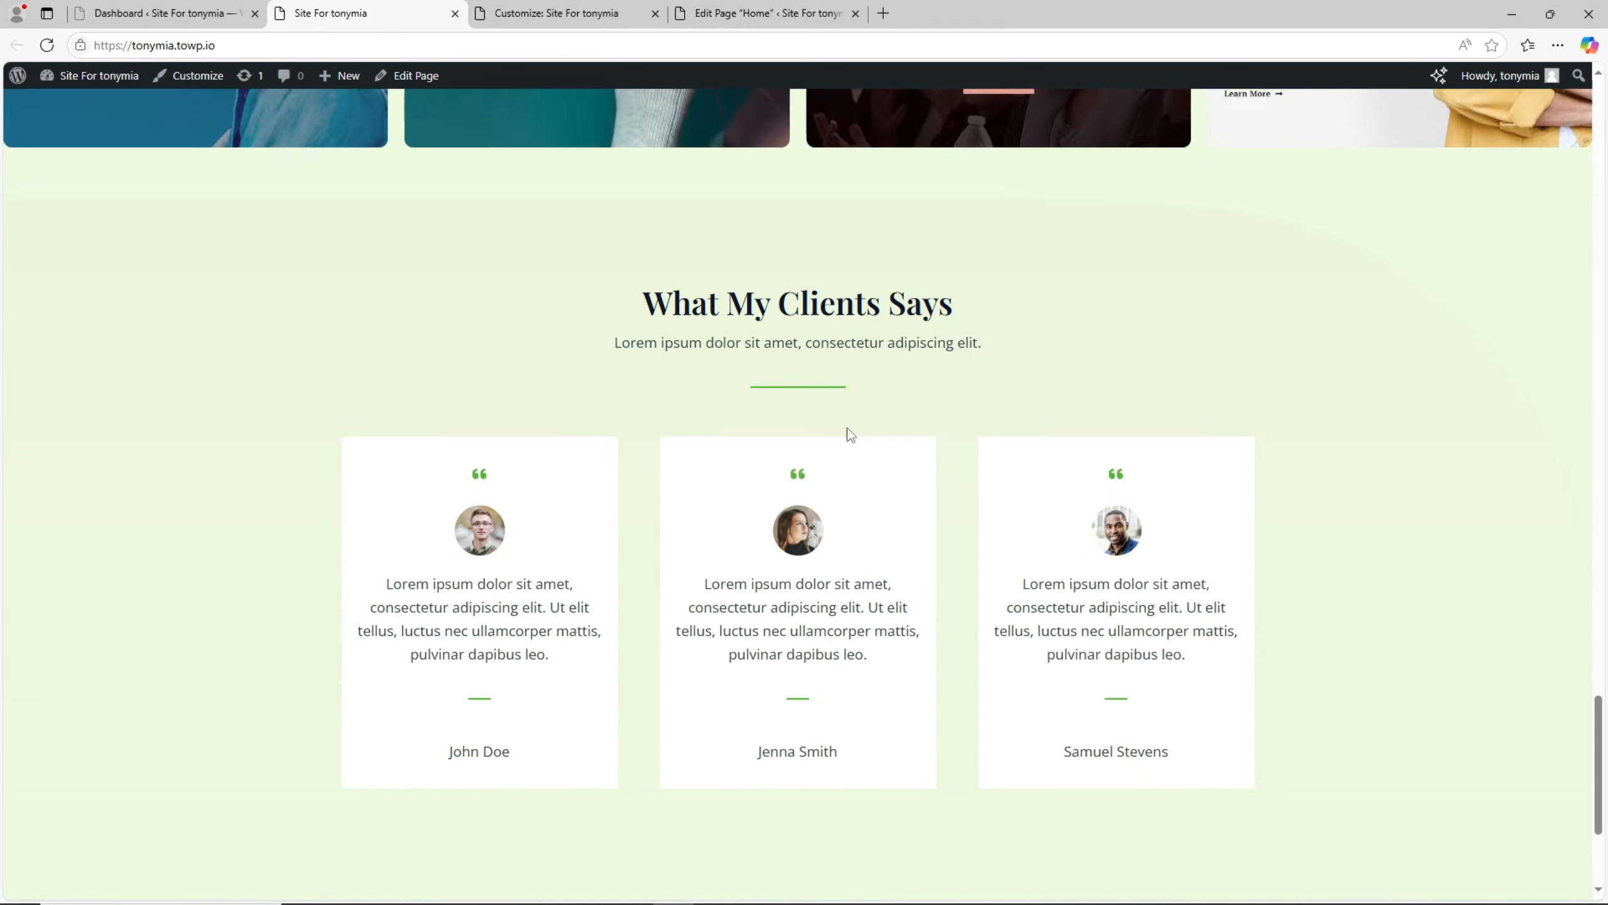
pyautogui.scroll(5, 849, 431)
pyautogui.moveTo(896, 360); pyautogui.dragTo(1128, 408)
pyautogui.scroll(5, 1167, 614)
pyautogui.scroll(-3, 981, 550)
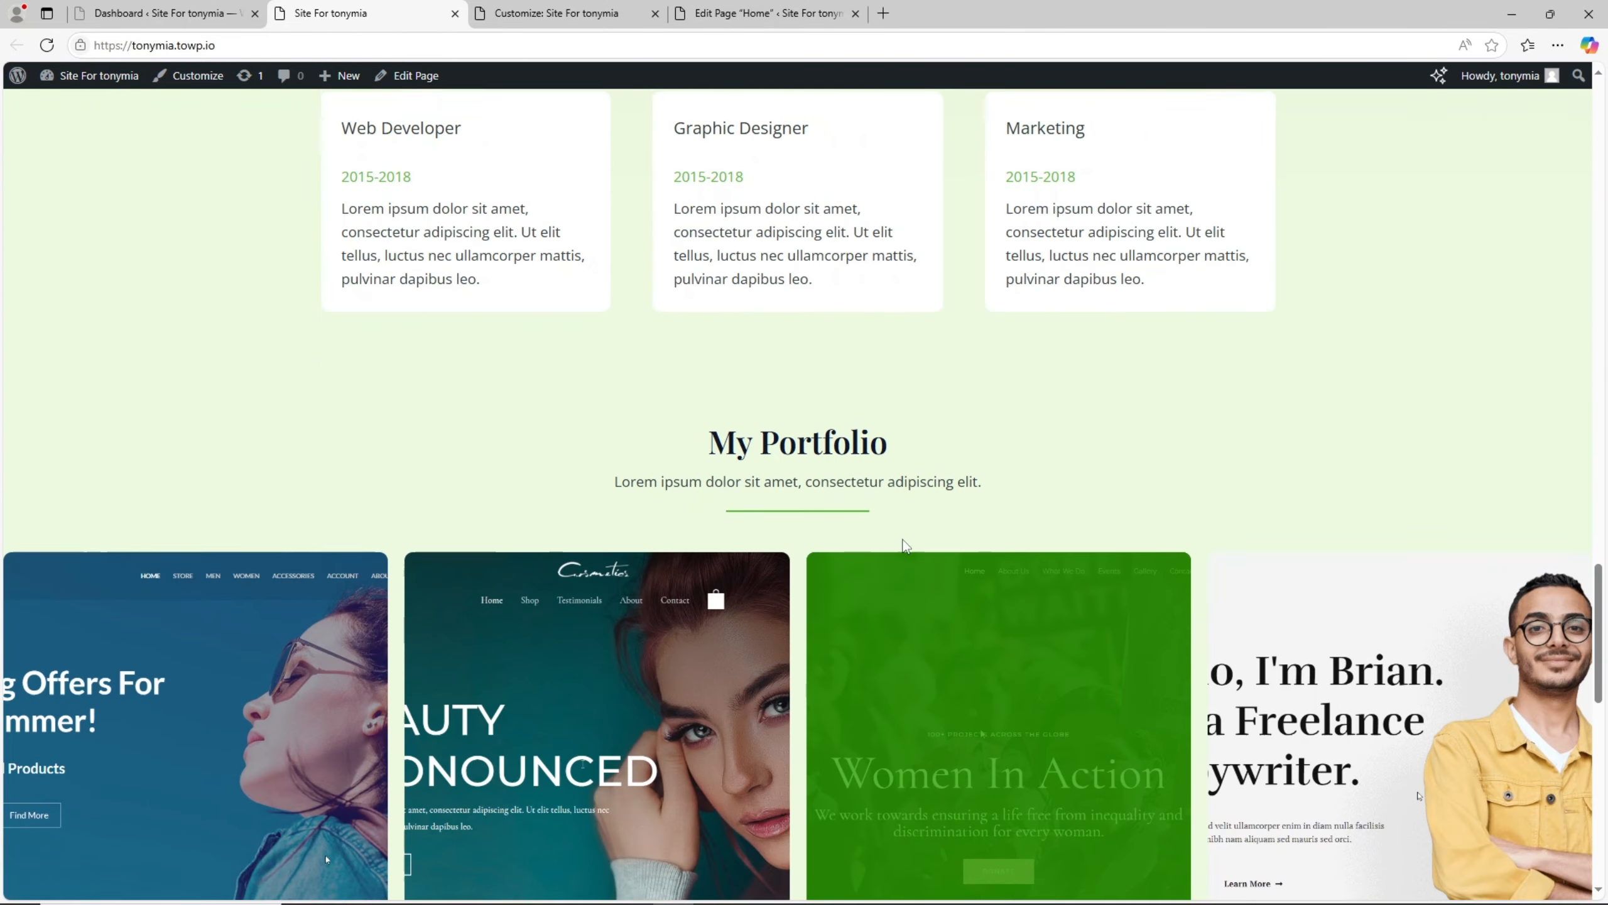
pyautogui.doubleClick(828, 492)
# - Check the What My Clients Says section and the footer on the live home page, and return to the page's beginning
pyautogui.scroll(-10, 829, 494)
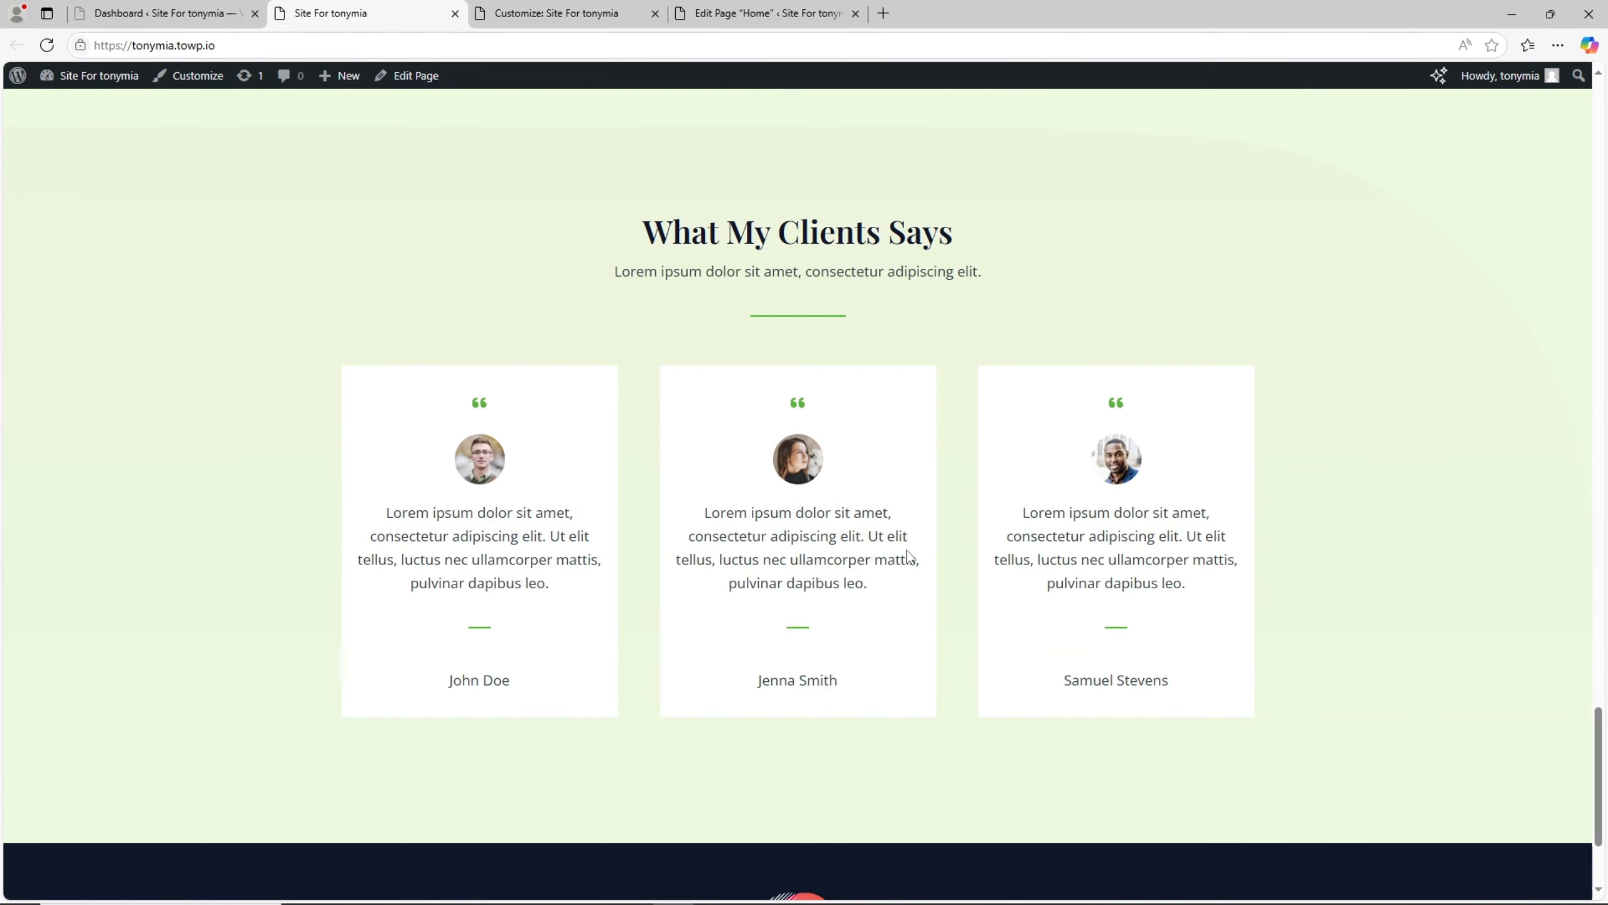
pyautogui.scroll(4, 598, 543)
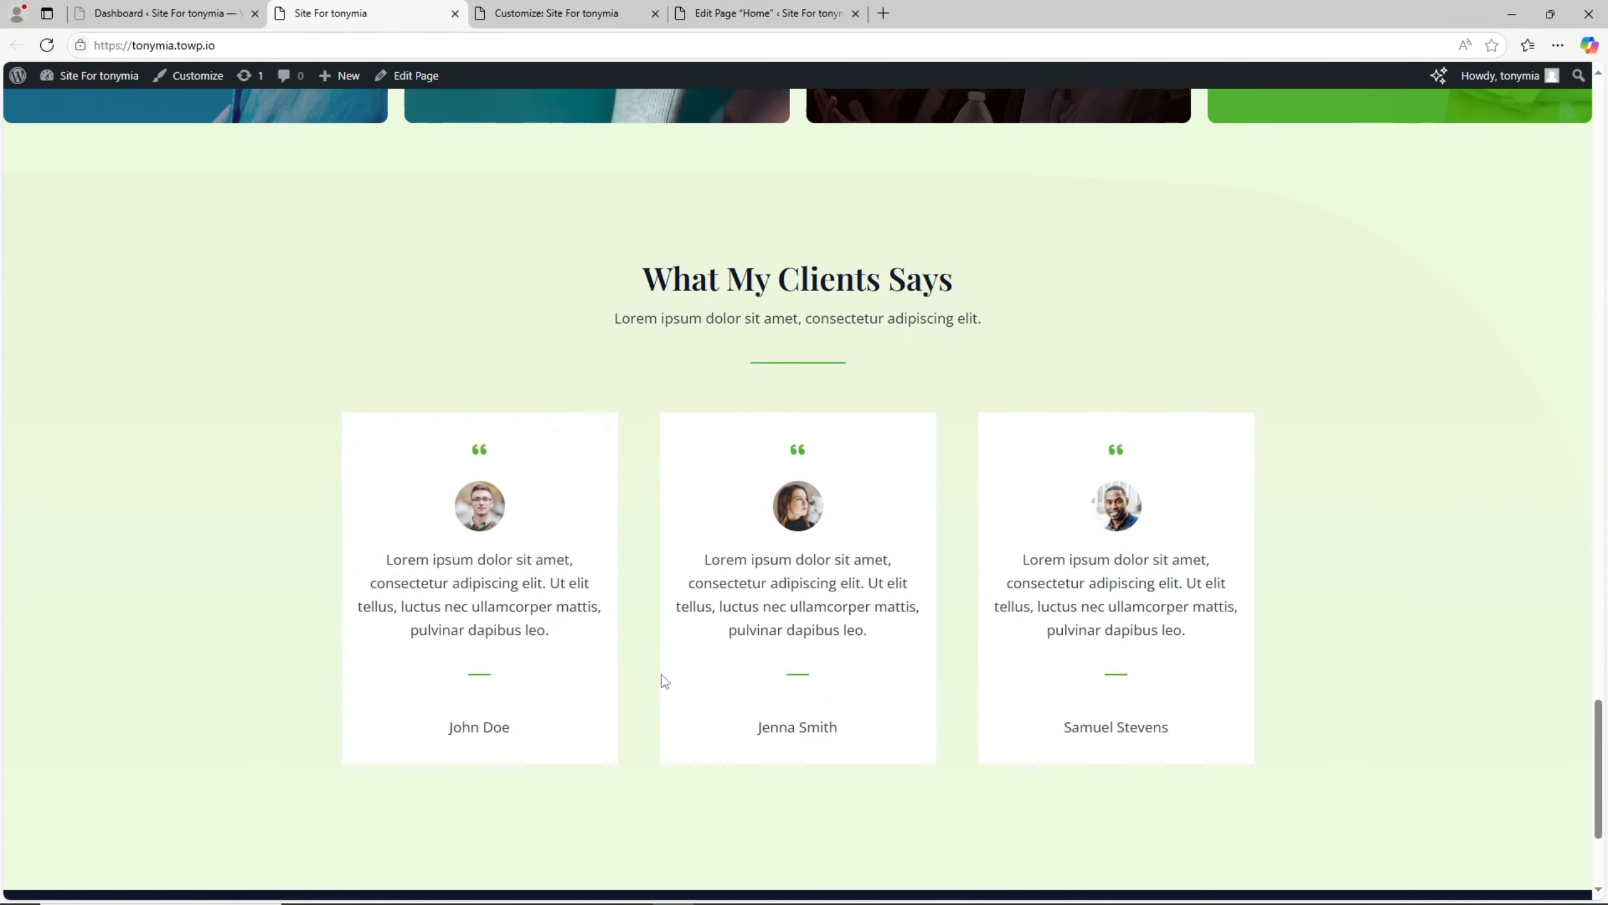
pyautogui.scroll(-4, 676, 637)
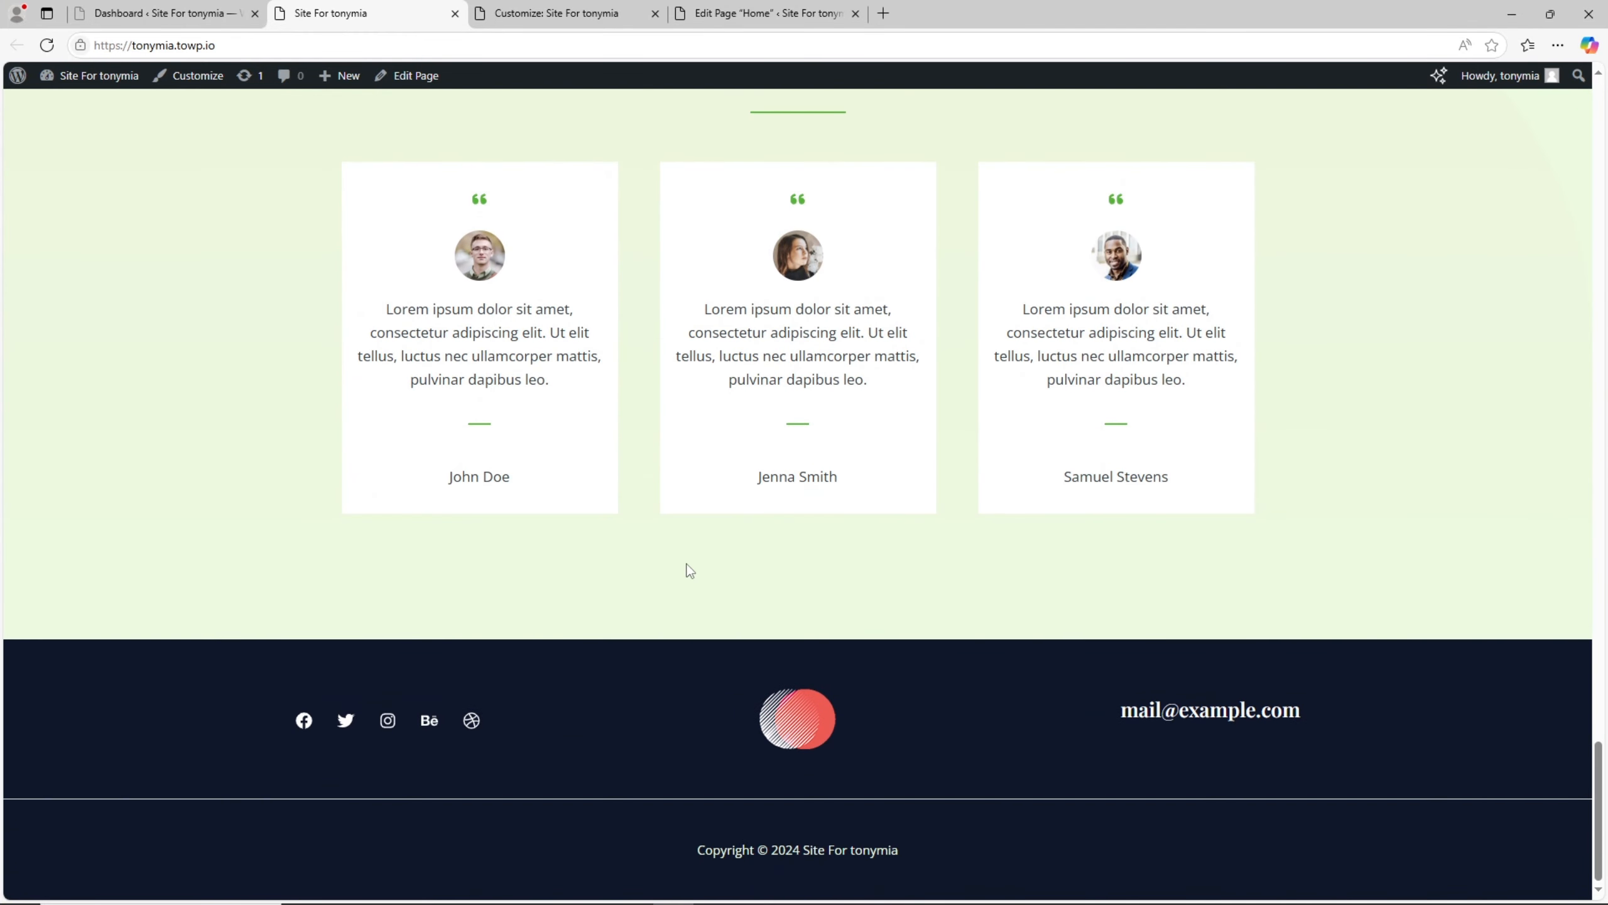
pyautogui.scroll(6, 687, 589)
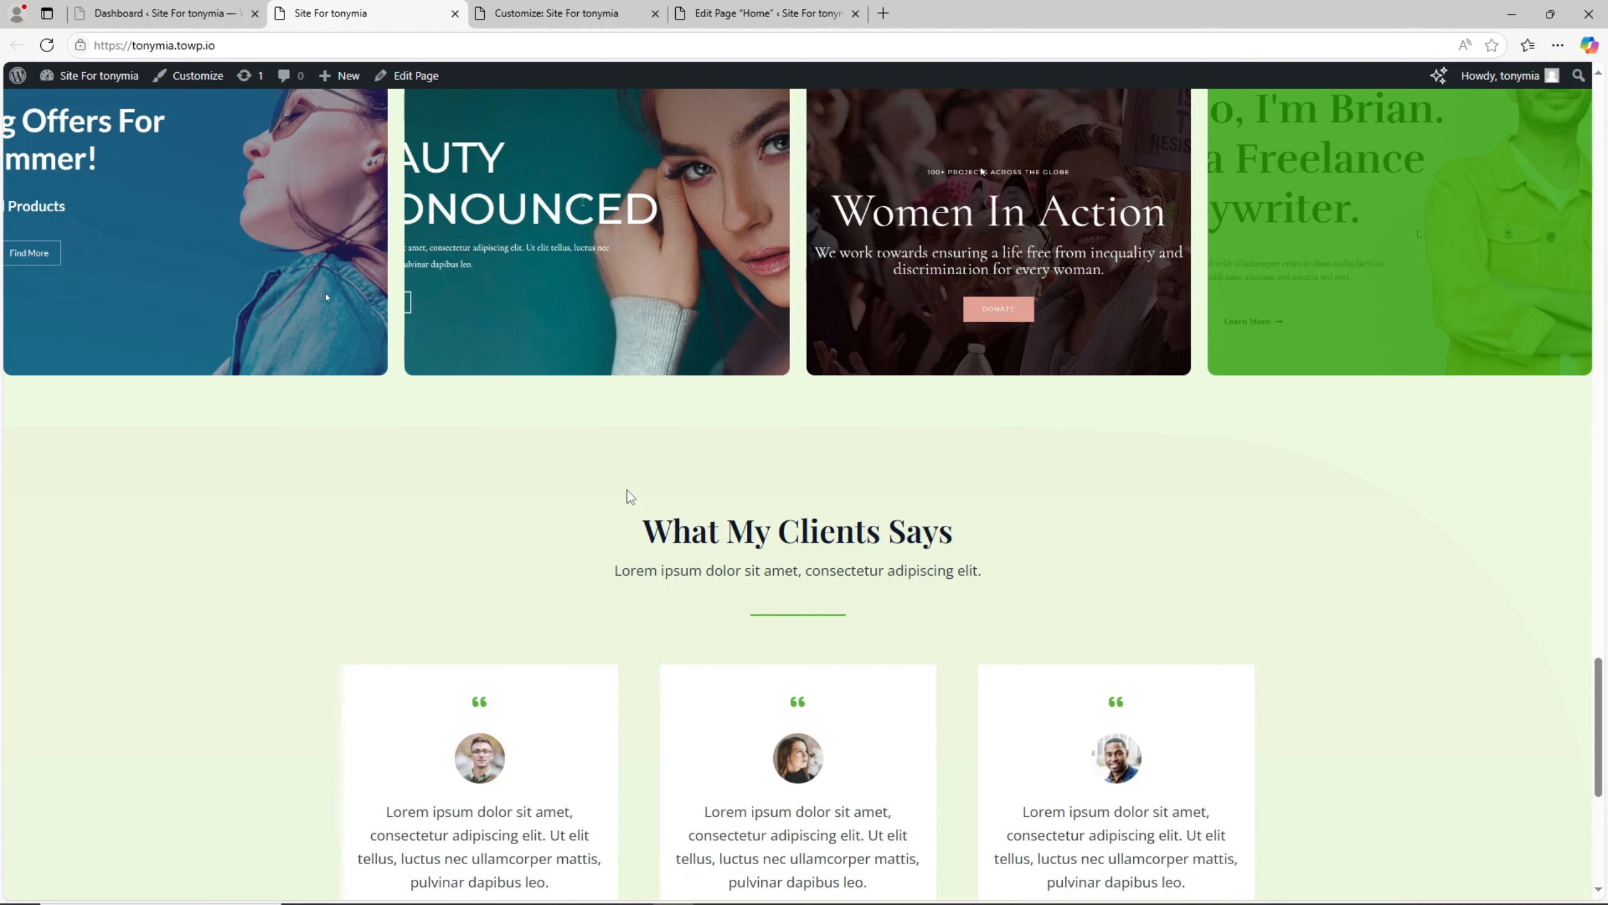
pyautogui.scroll(5, 632, 496)
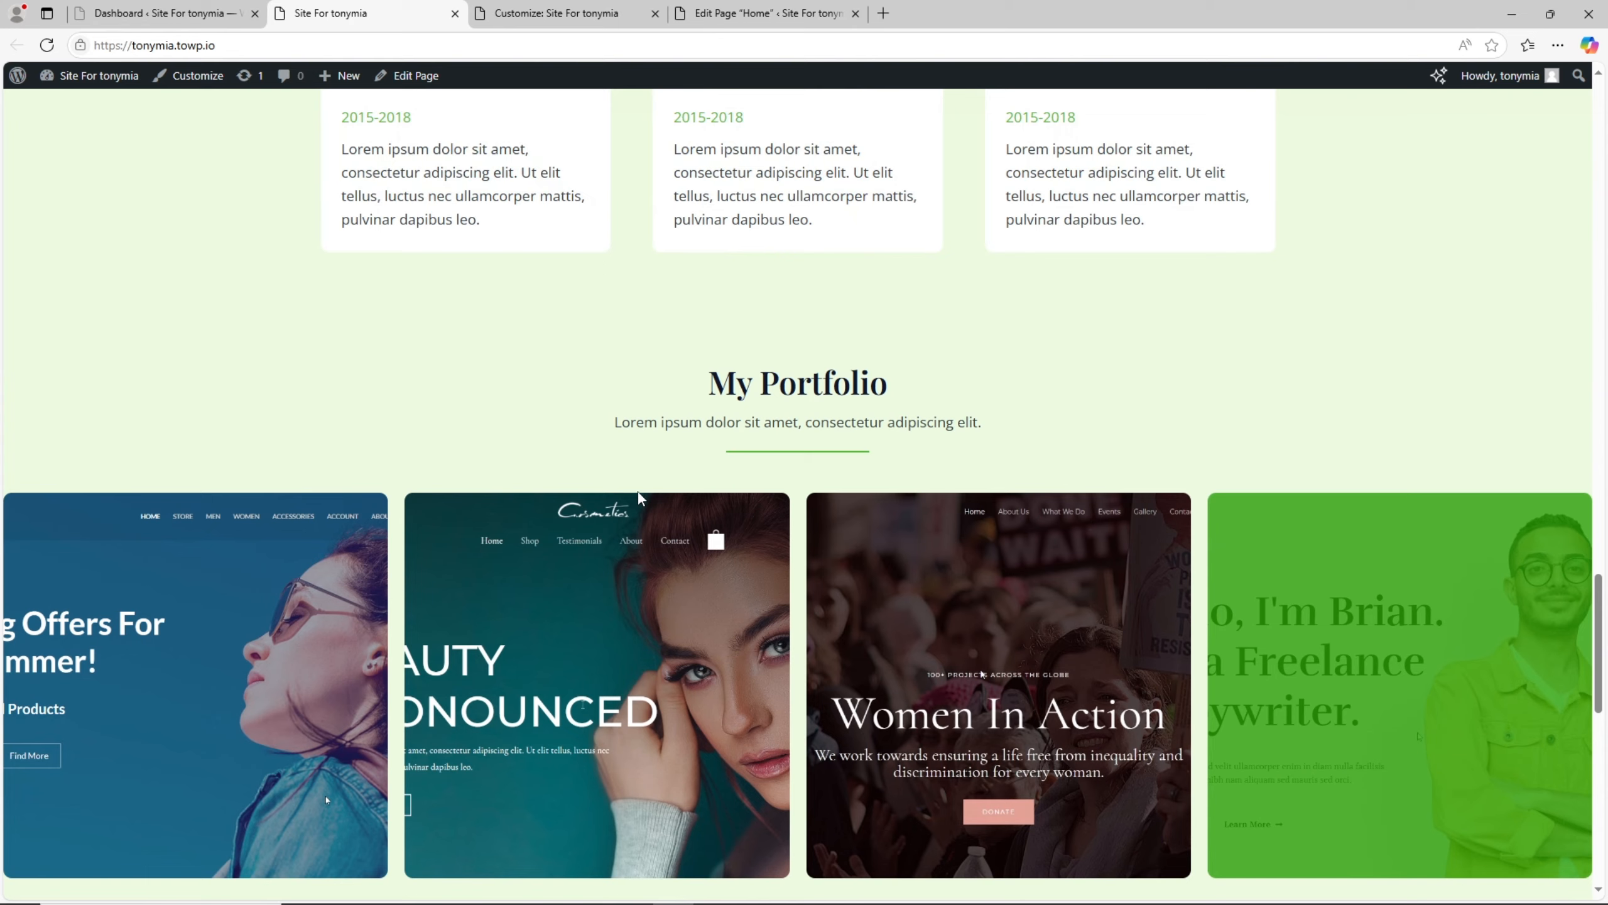
pyautogui.scroll(8, 639, 492)
pyautogui.press('Home')
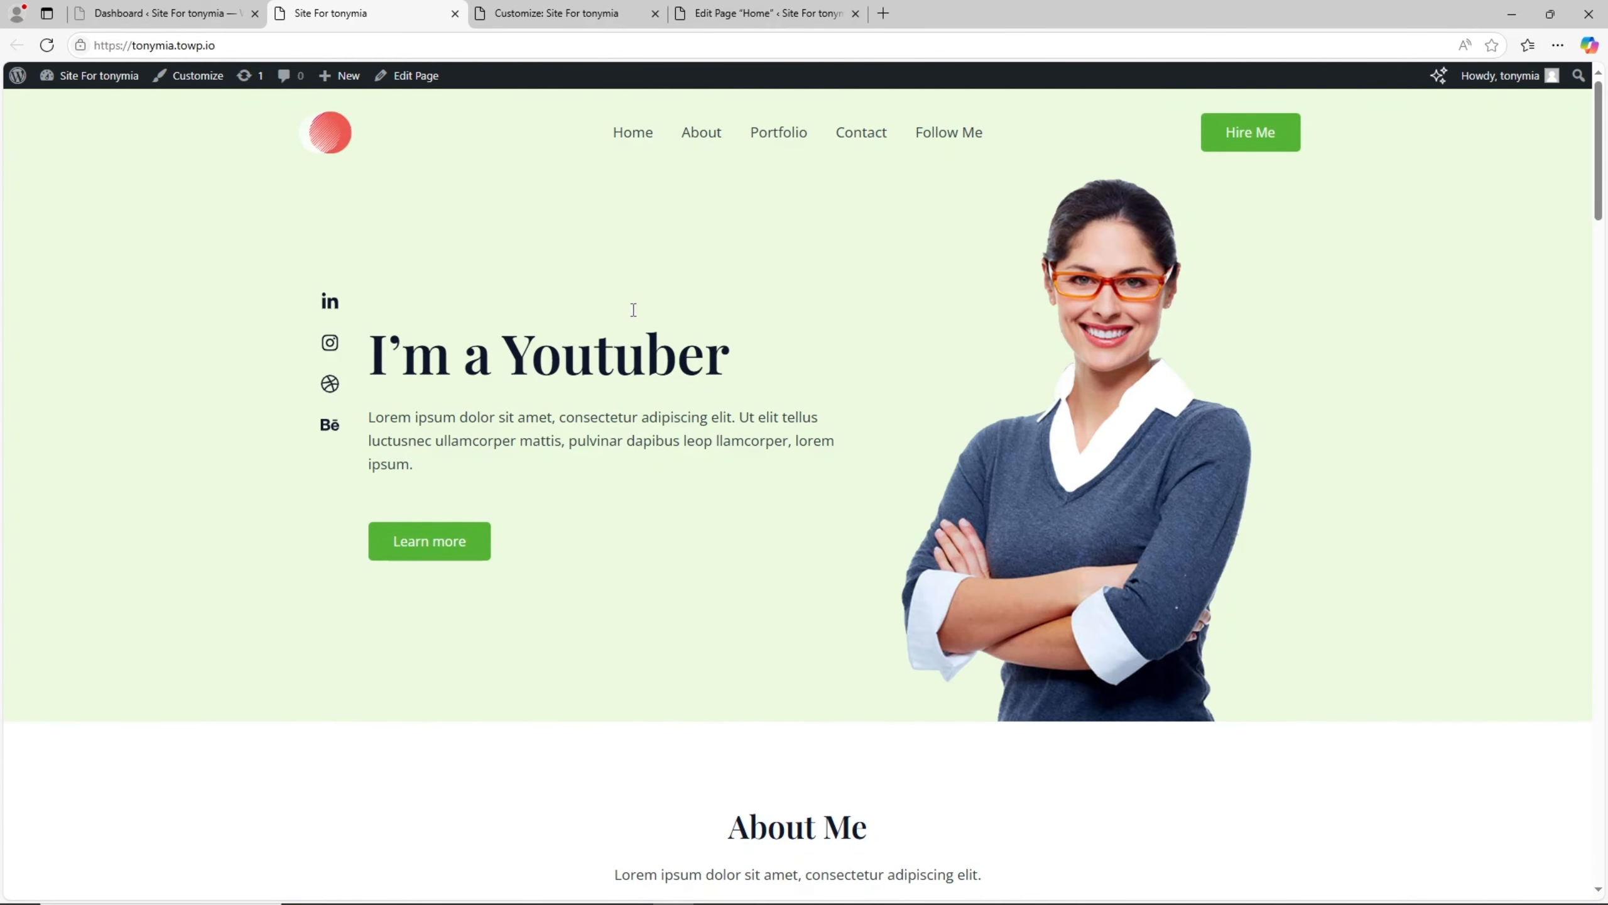
# - Open the live site's About page and close the Customize and Edit Page "Home" browser tabs
pyautogui.click(701, 134)
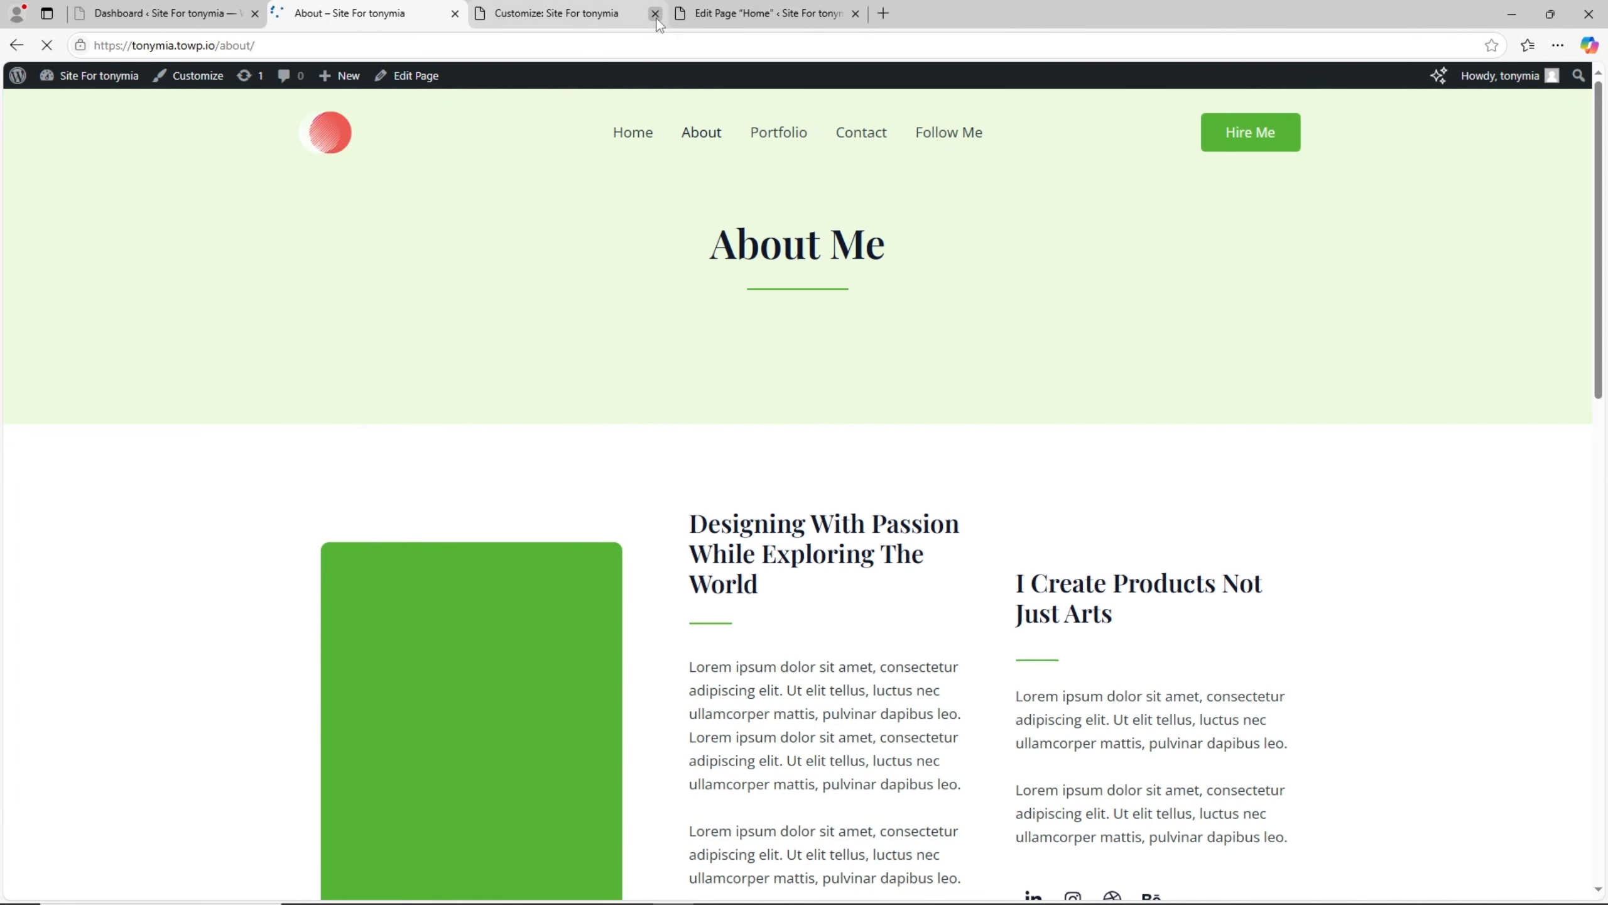
pyautogui.click(655, 14)
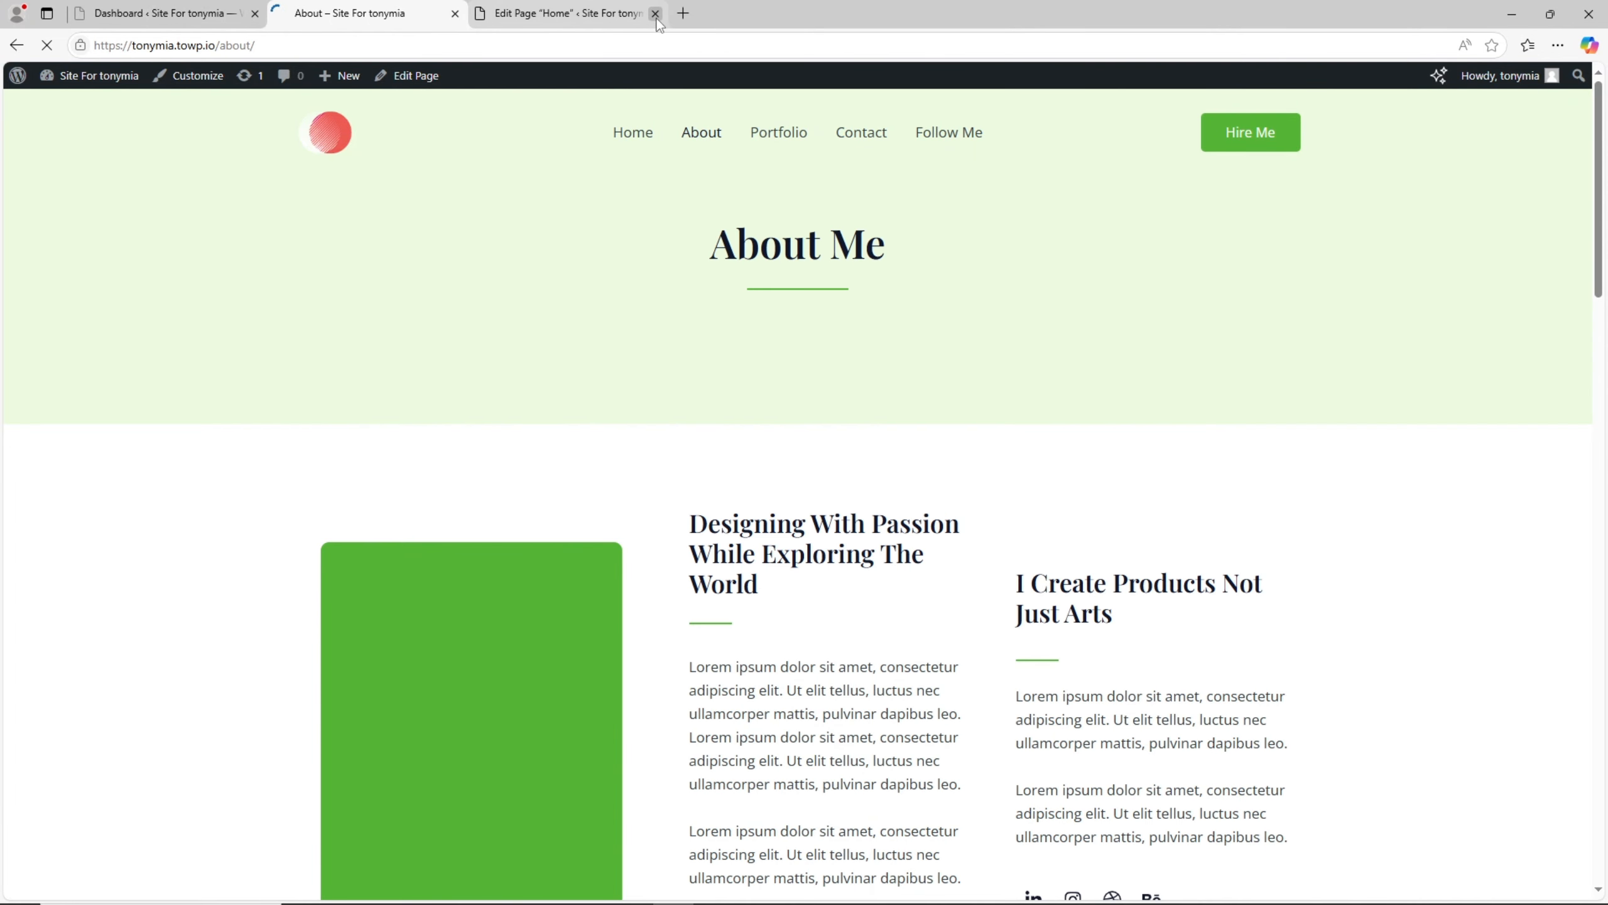
pyautogui.click(656, 13)
# - Review the live About page down to its Stay In Touch form and back up to the introduction
pyautogui.scroll(-15, 747, 537)
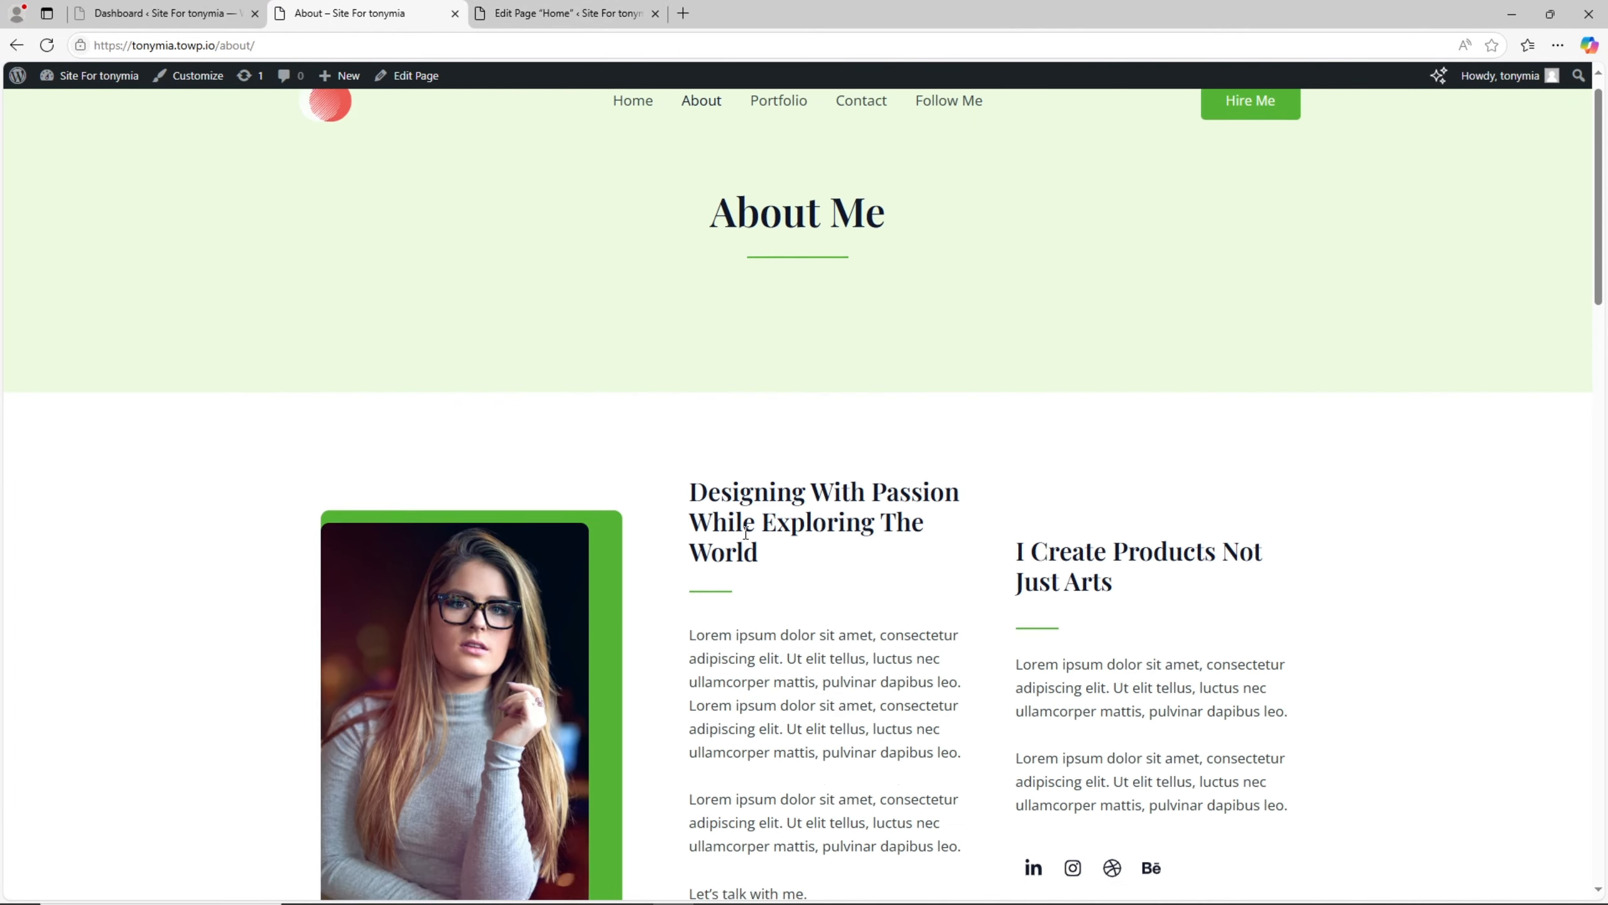
pyautogui.scroll(-15, 747, 539)
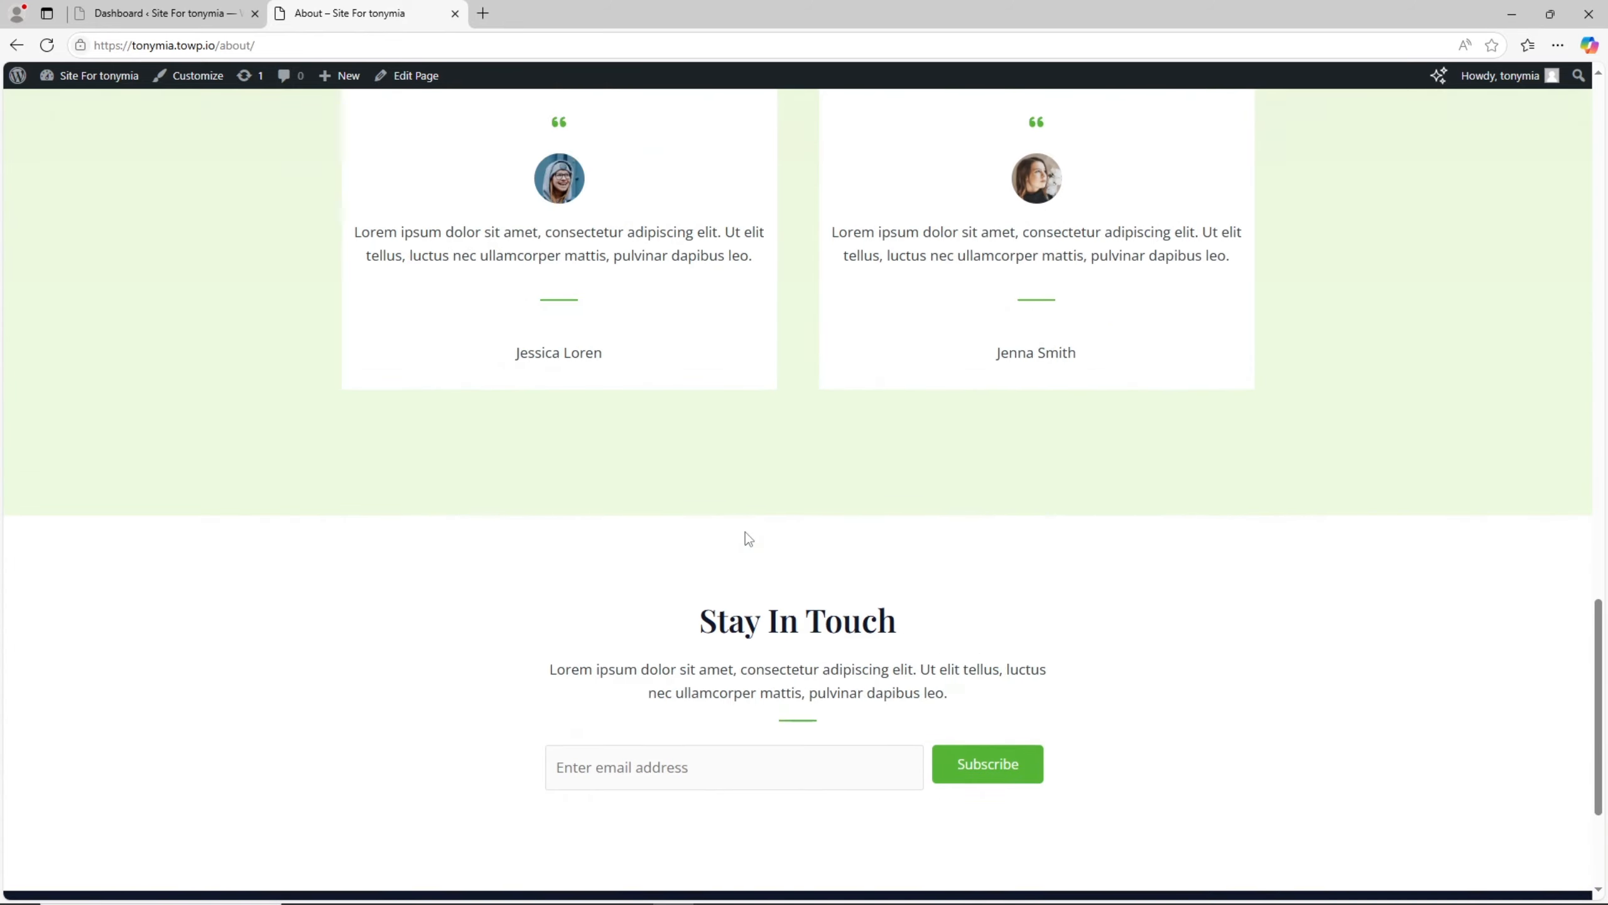
pyautogui.scroll(4, 746, 532)
pyautogui.moveTo(686, 617); pyautogui.dragTo(1200, 751)
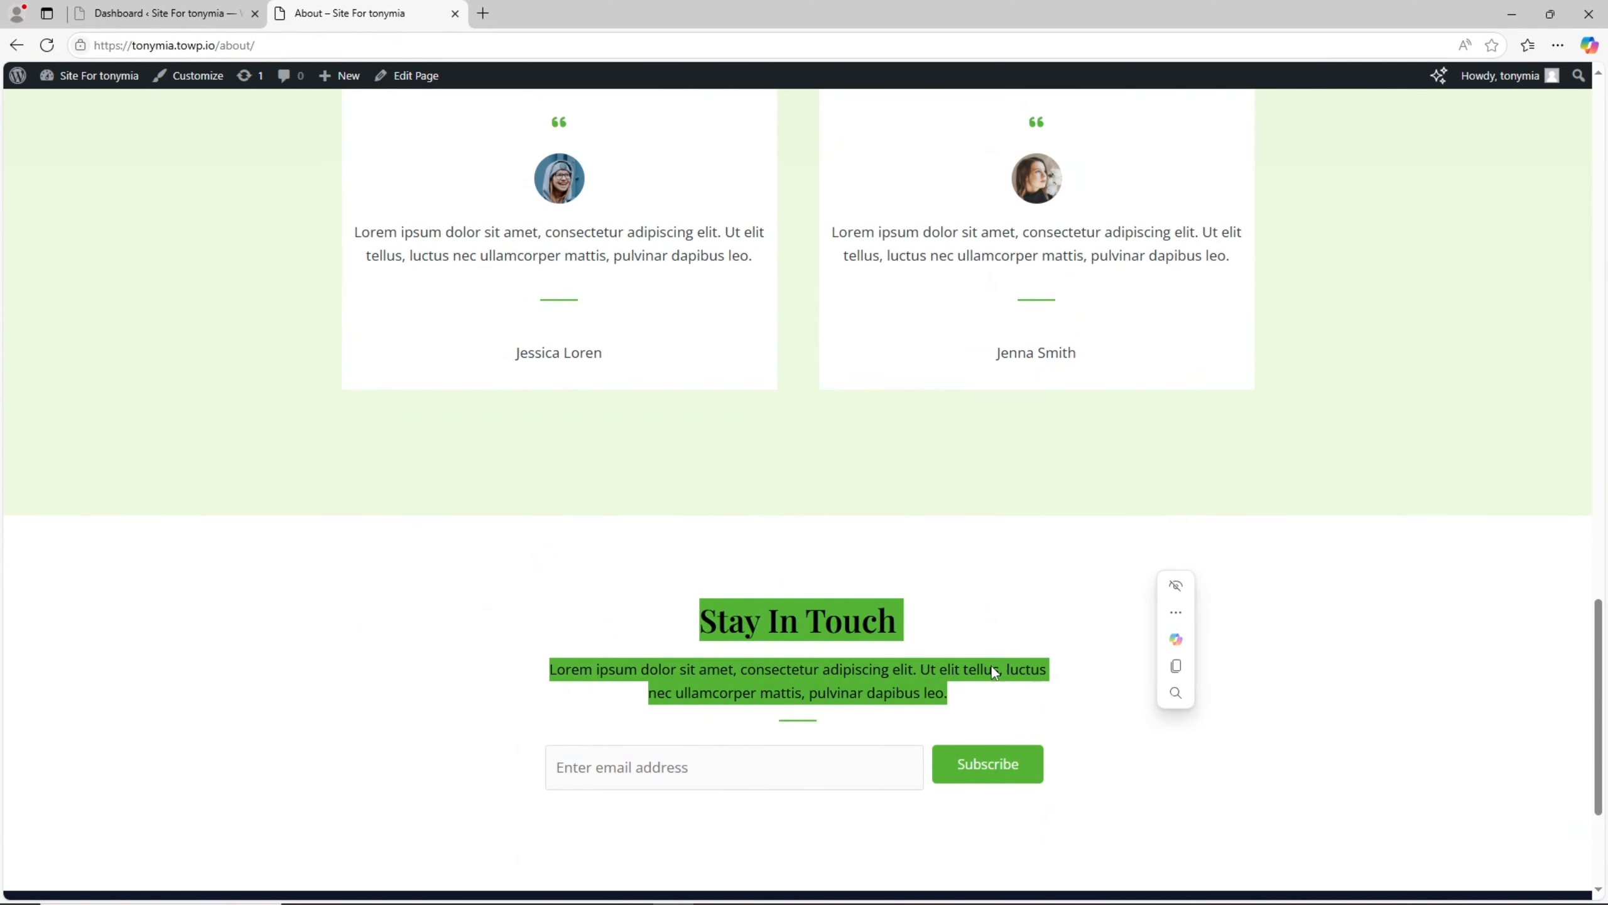
pyautogui.click(921, 706)
pyautogui.scroll(6, 950, 703)
pyautogui.scroll(15, 950, 703)
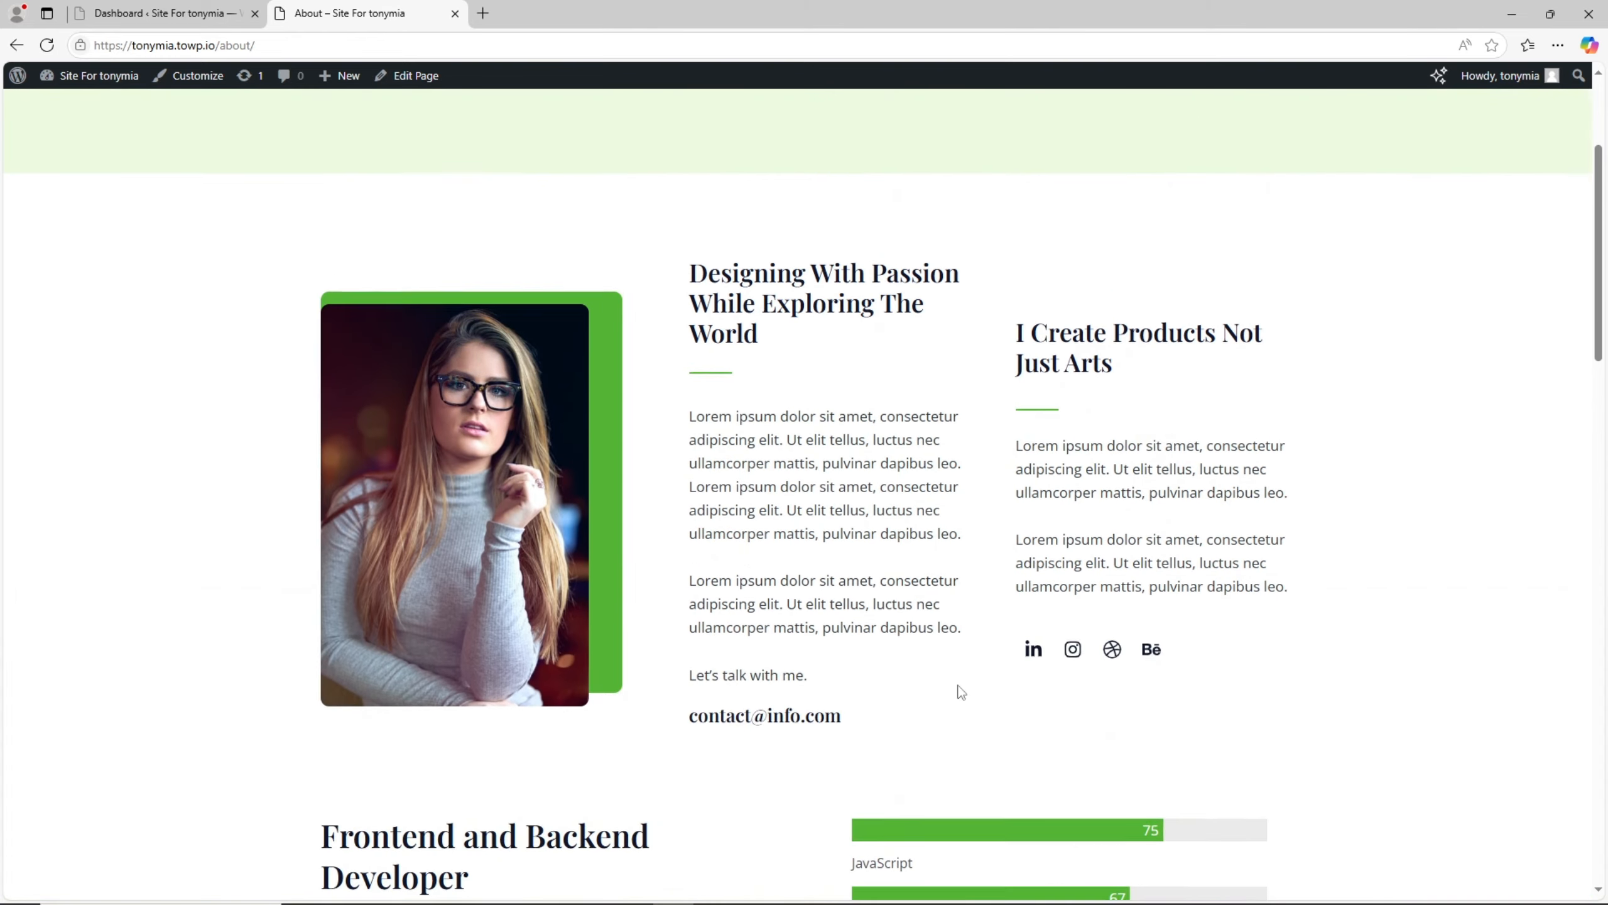
# - Examine the About page's Frontend and Backend Developer section with its skill bars and Download CV button
pyautogui.scroll(-10, 951, 629)
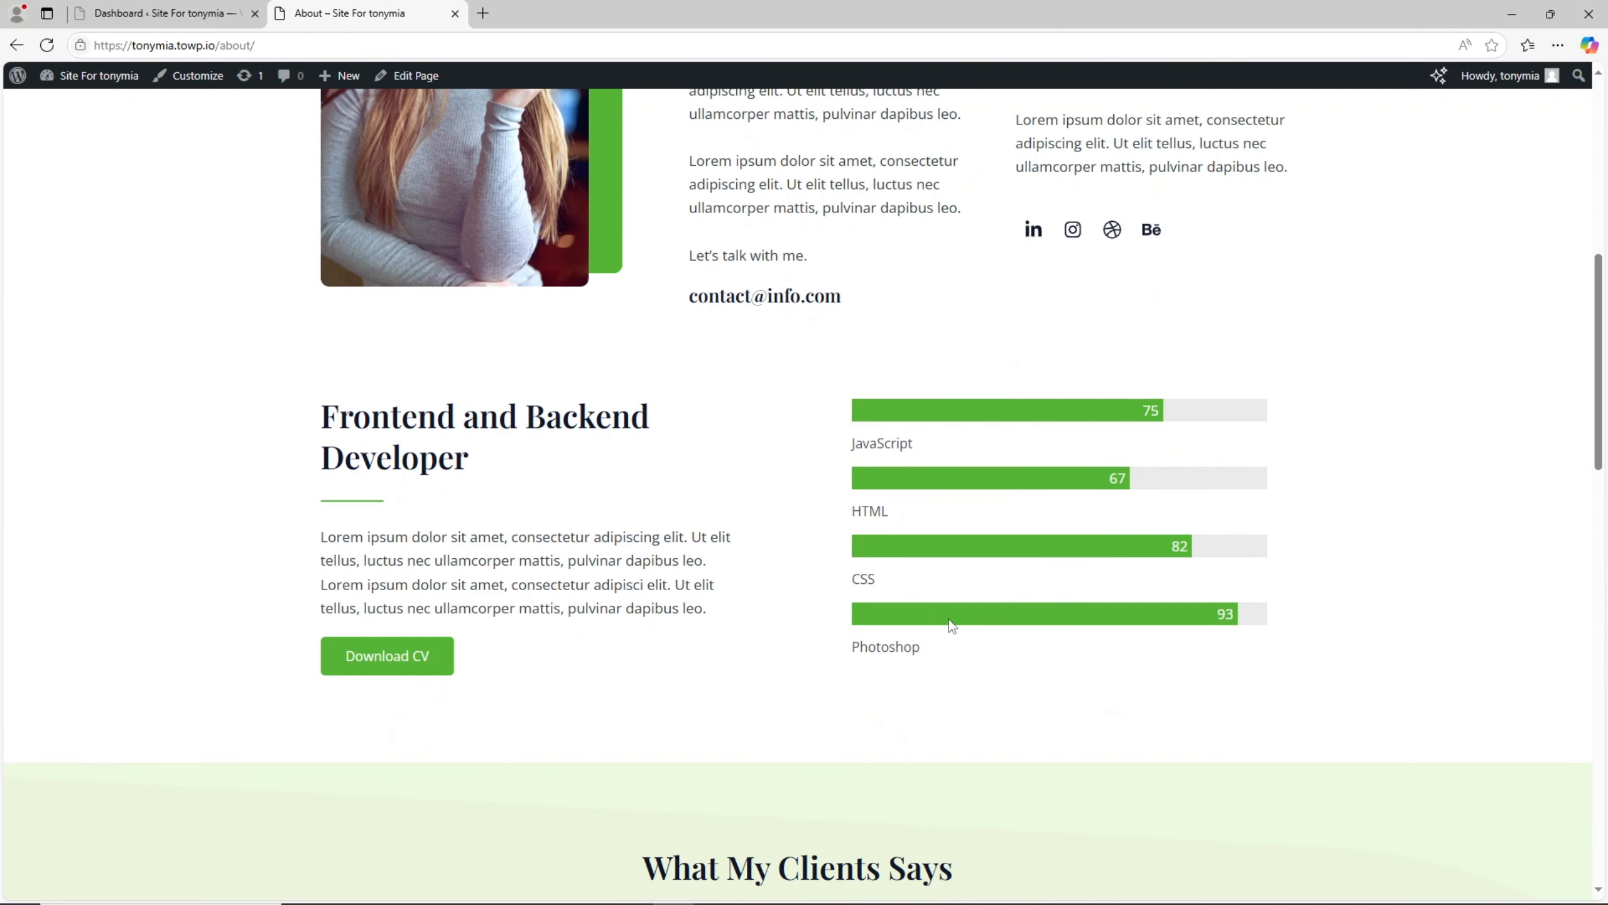
pyautogui.scroll(8, 952, 629)
pyautogui.scroll(-8, 938, 616)
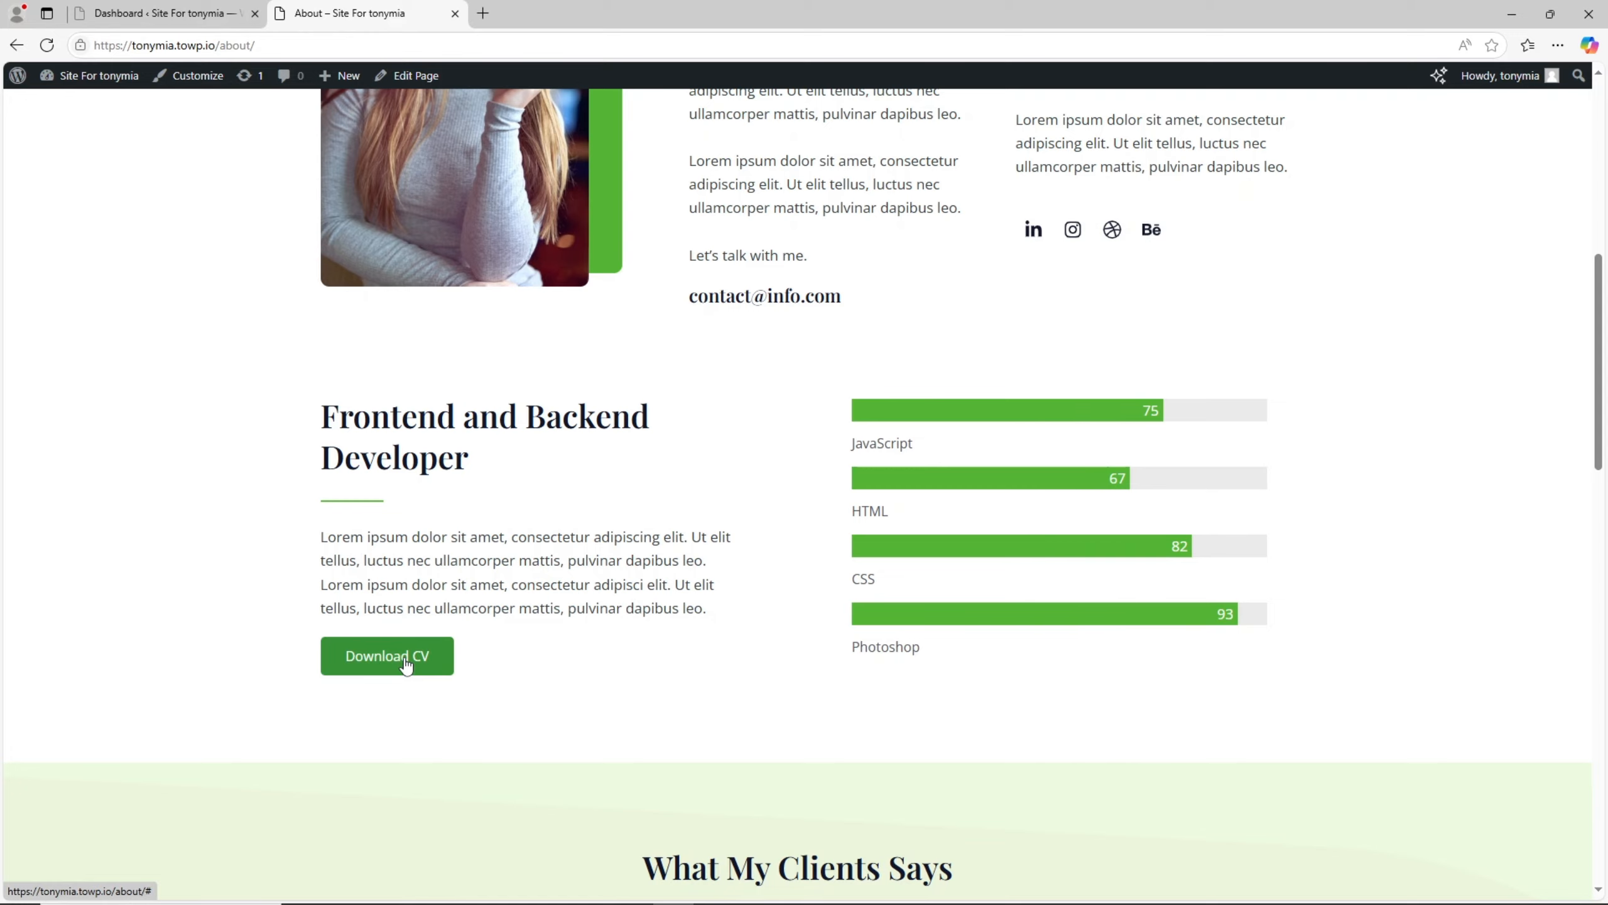
pyautogui.scroll(8, 555, 619)
pyautogui.scroll(-8, 555, 619)
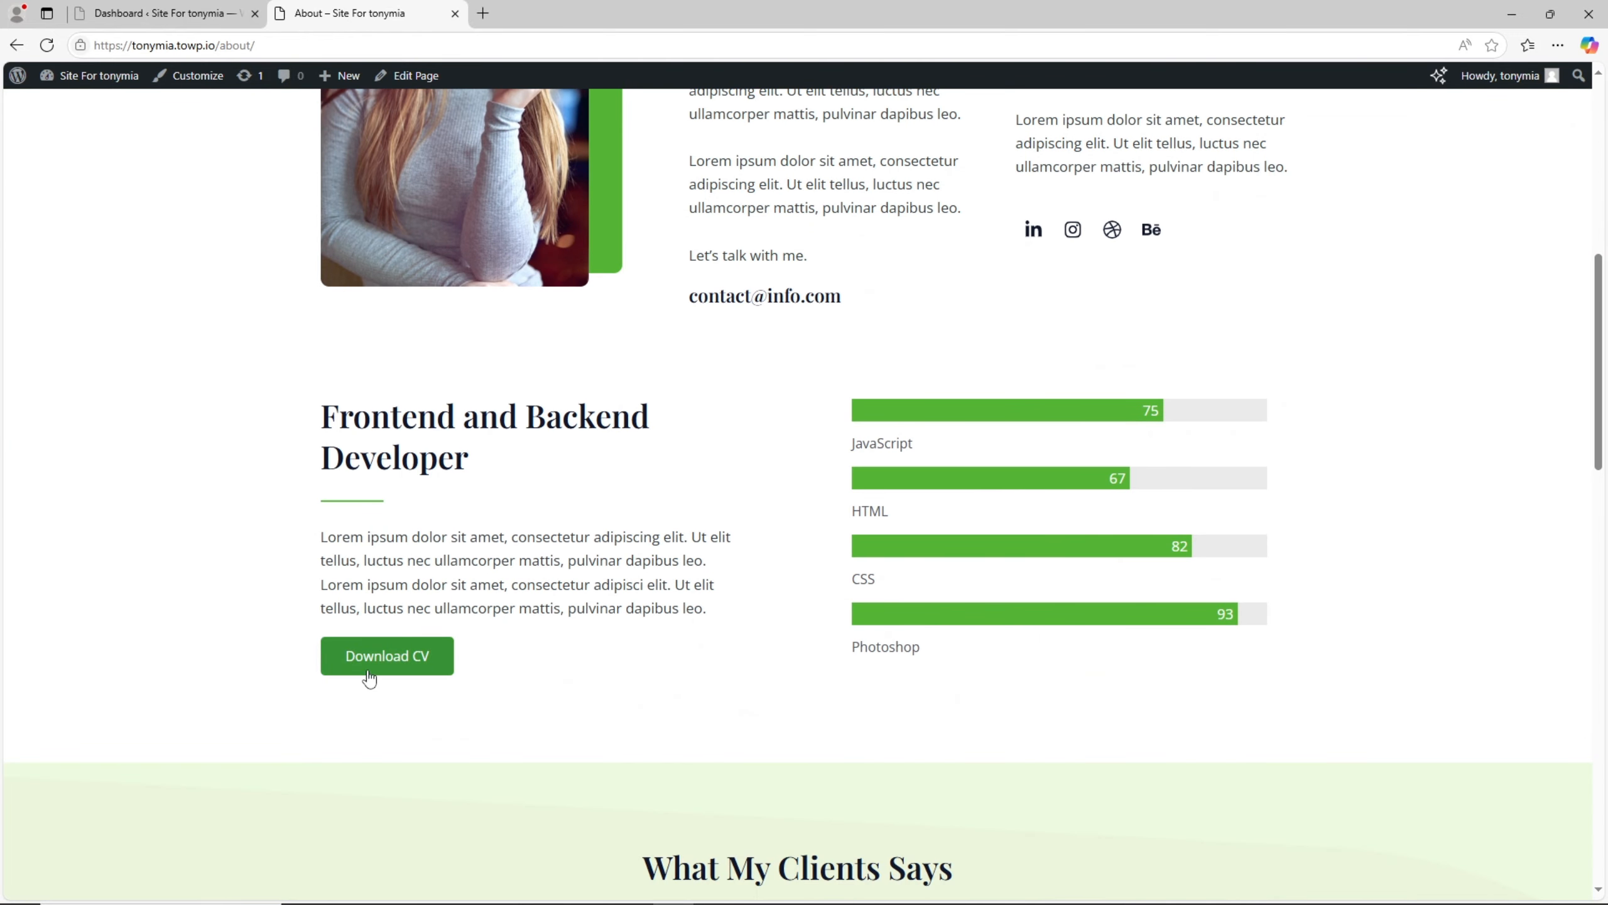
# - Open the About page for editing in a new tab and open the Media Library in the WordPress dashboard
pyautogui.rightClick(414, 81)
pyautogui.click(442, 92)
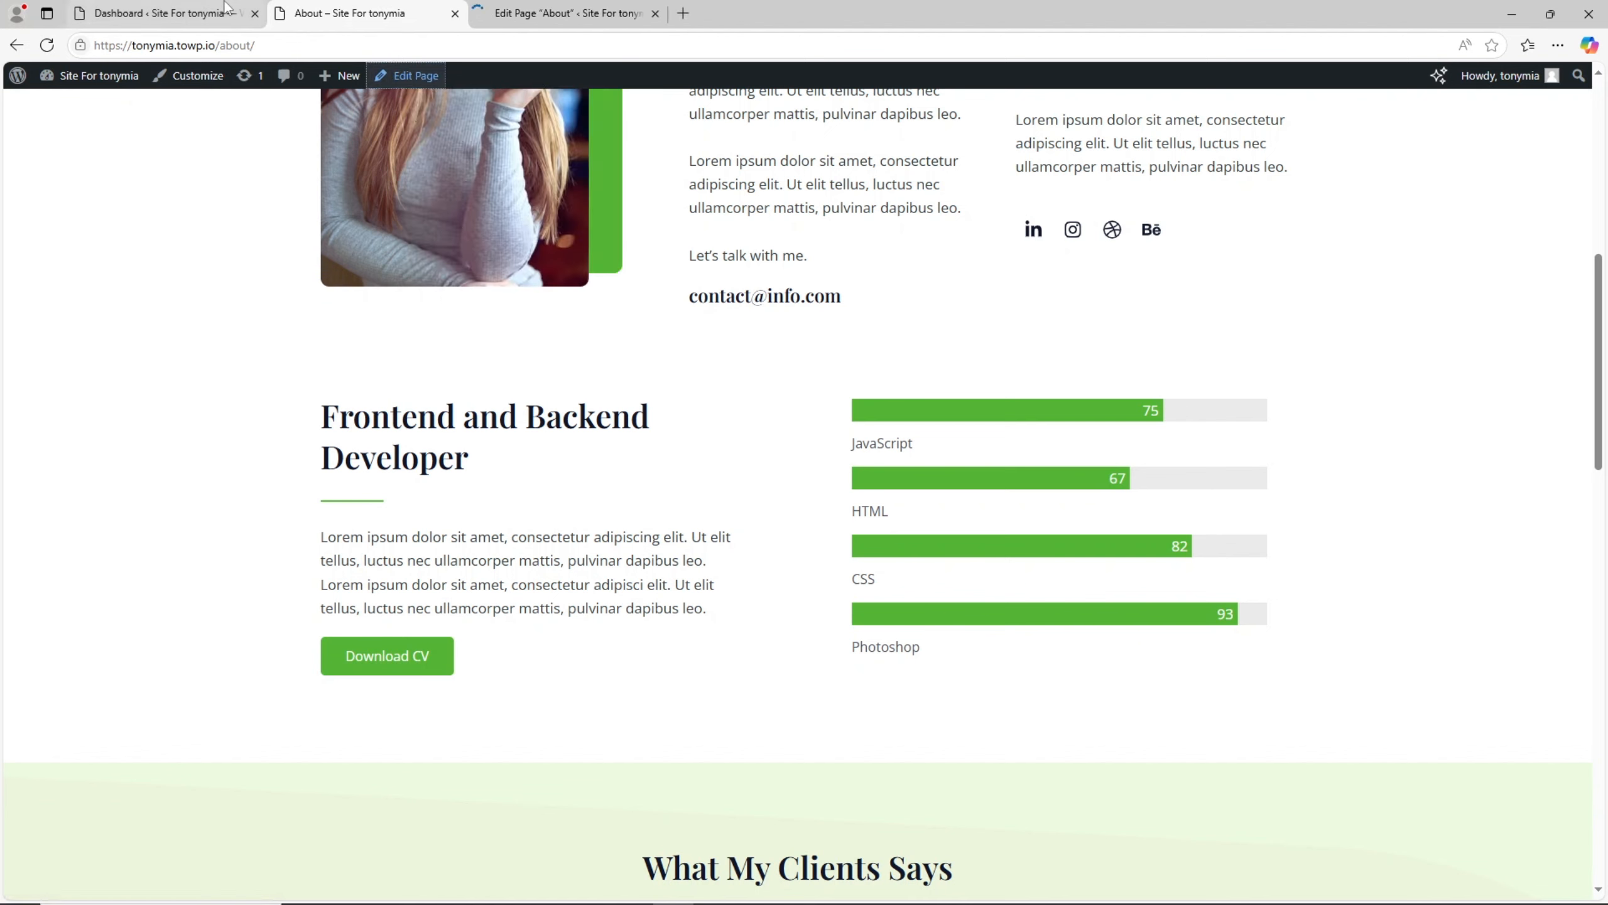
pyautogui.click(179, 7)
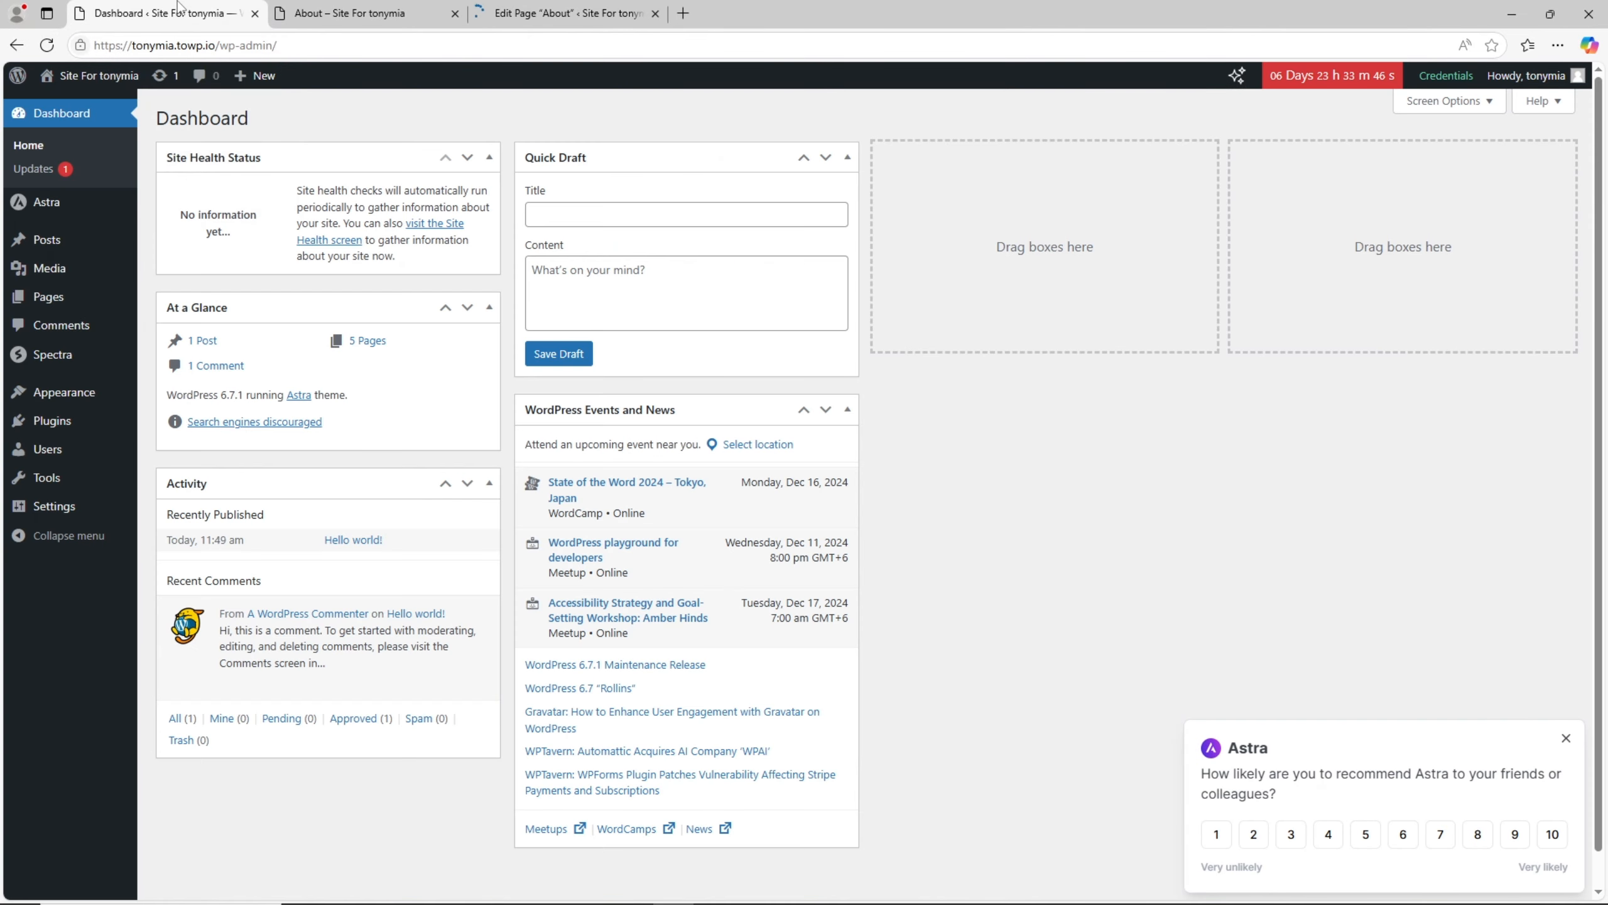
pyautogui.click(100, 276)
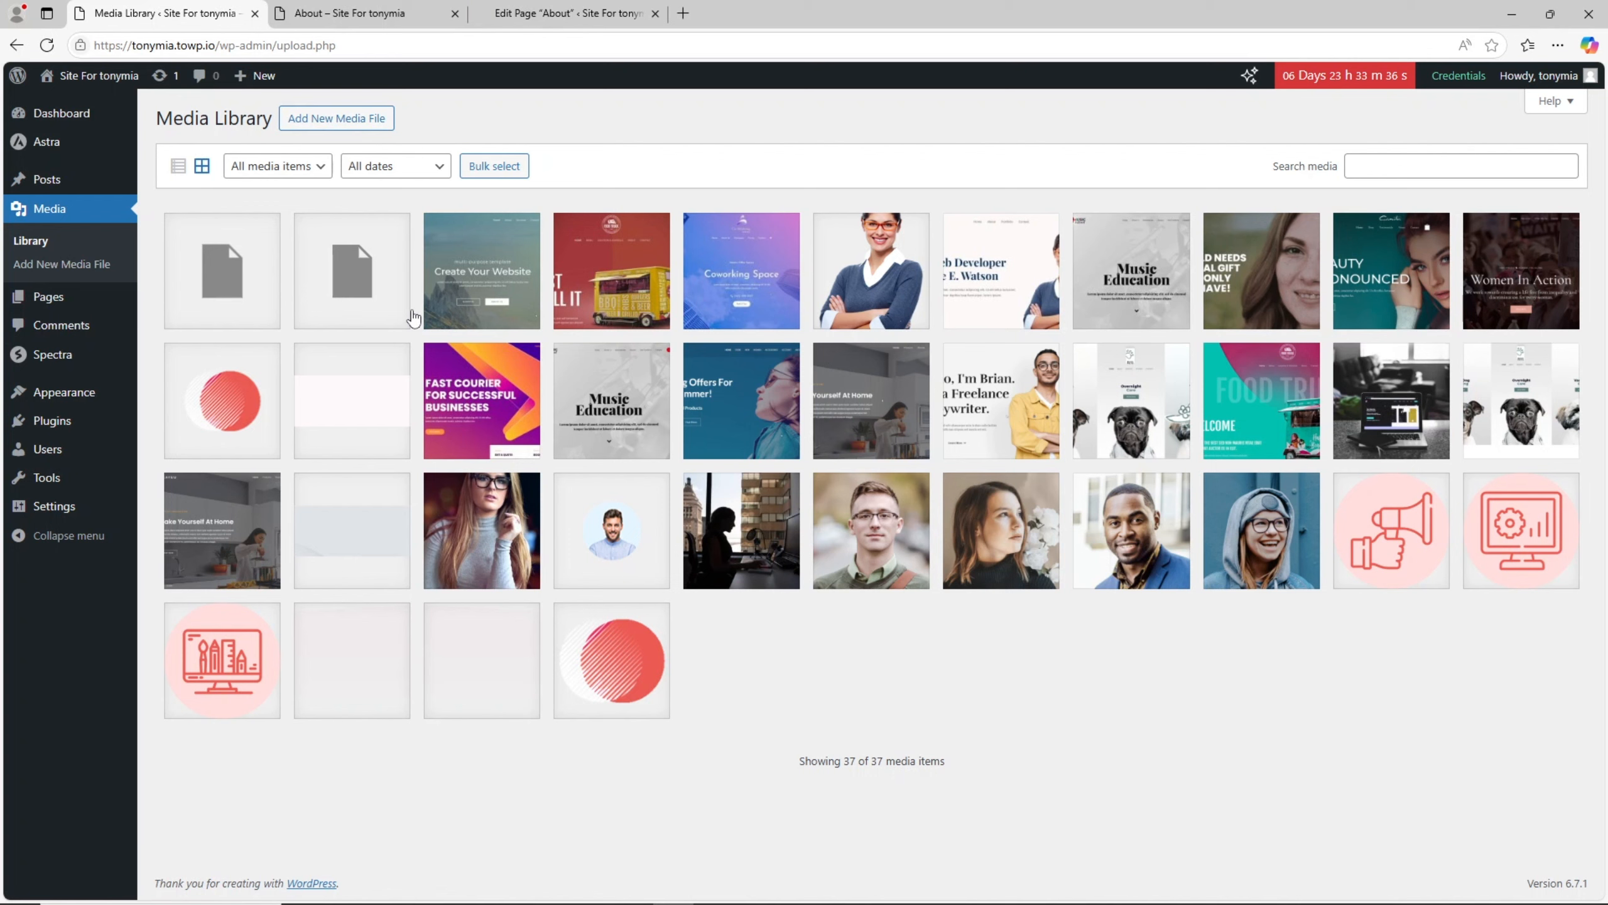
# - Check the attachment details of default.svg, close them and upload E-Ticket.pdf to the Media Library
pyautogui.click(380, 282)
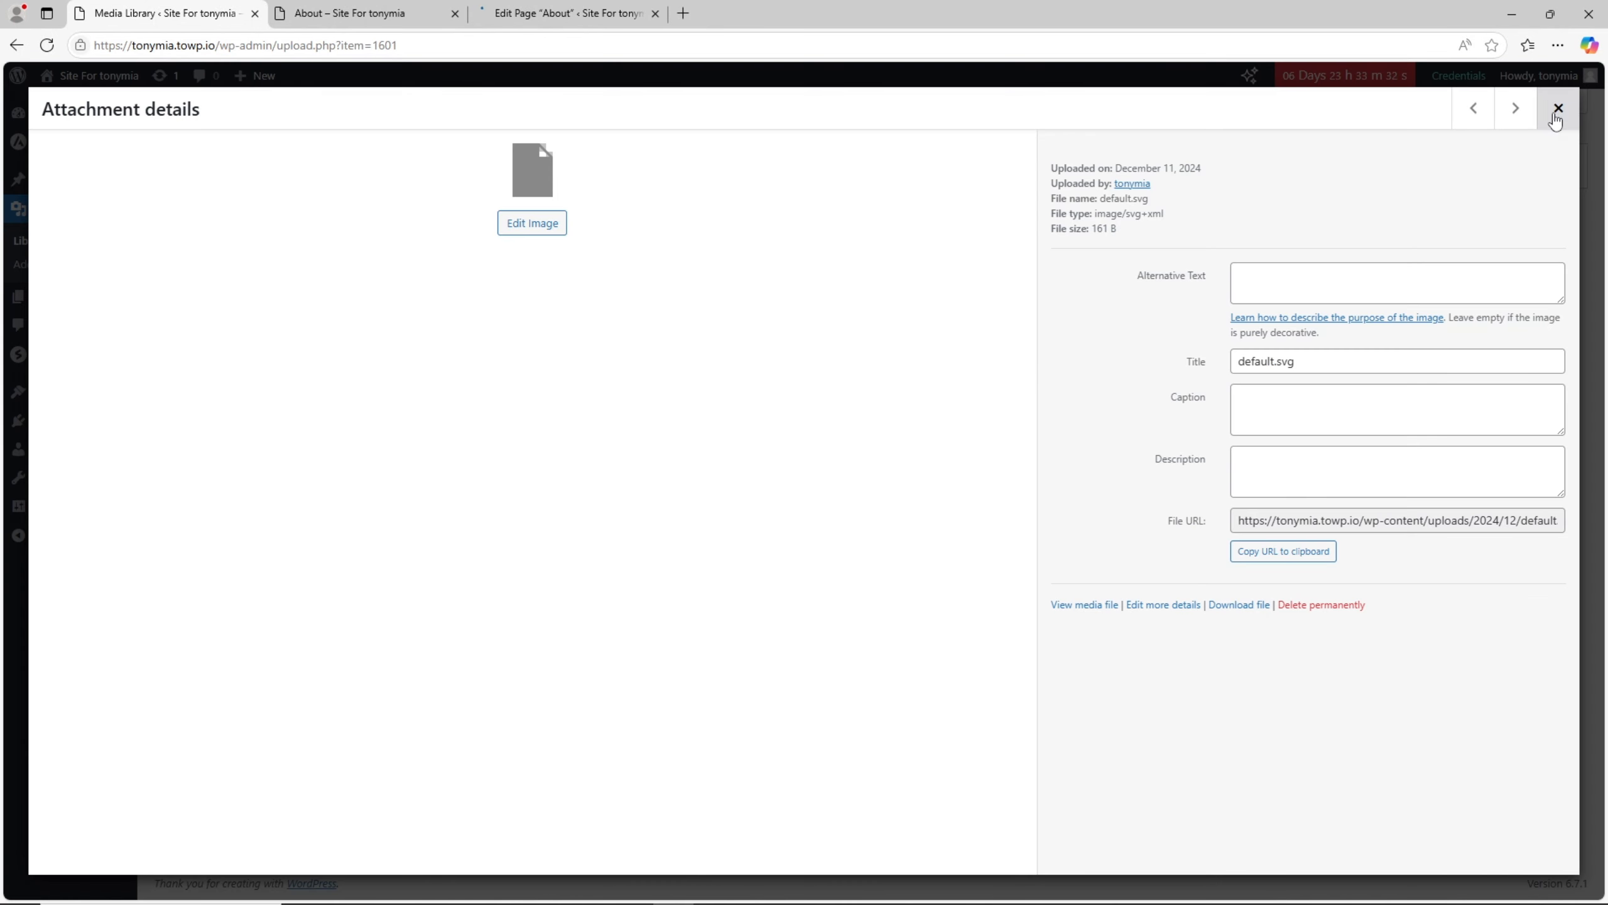
pyautogui.click(1556, 115)
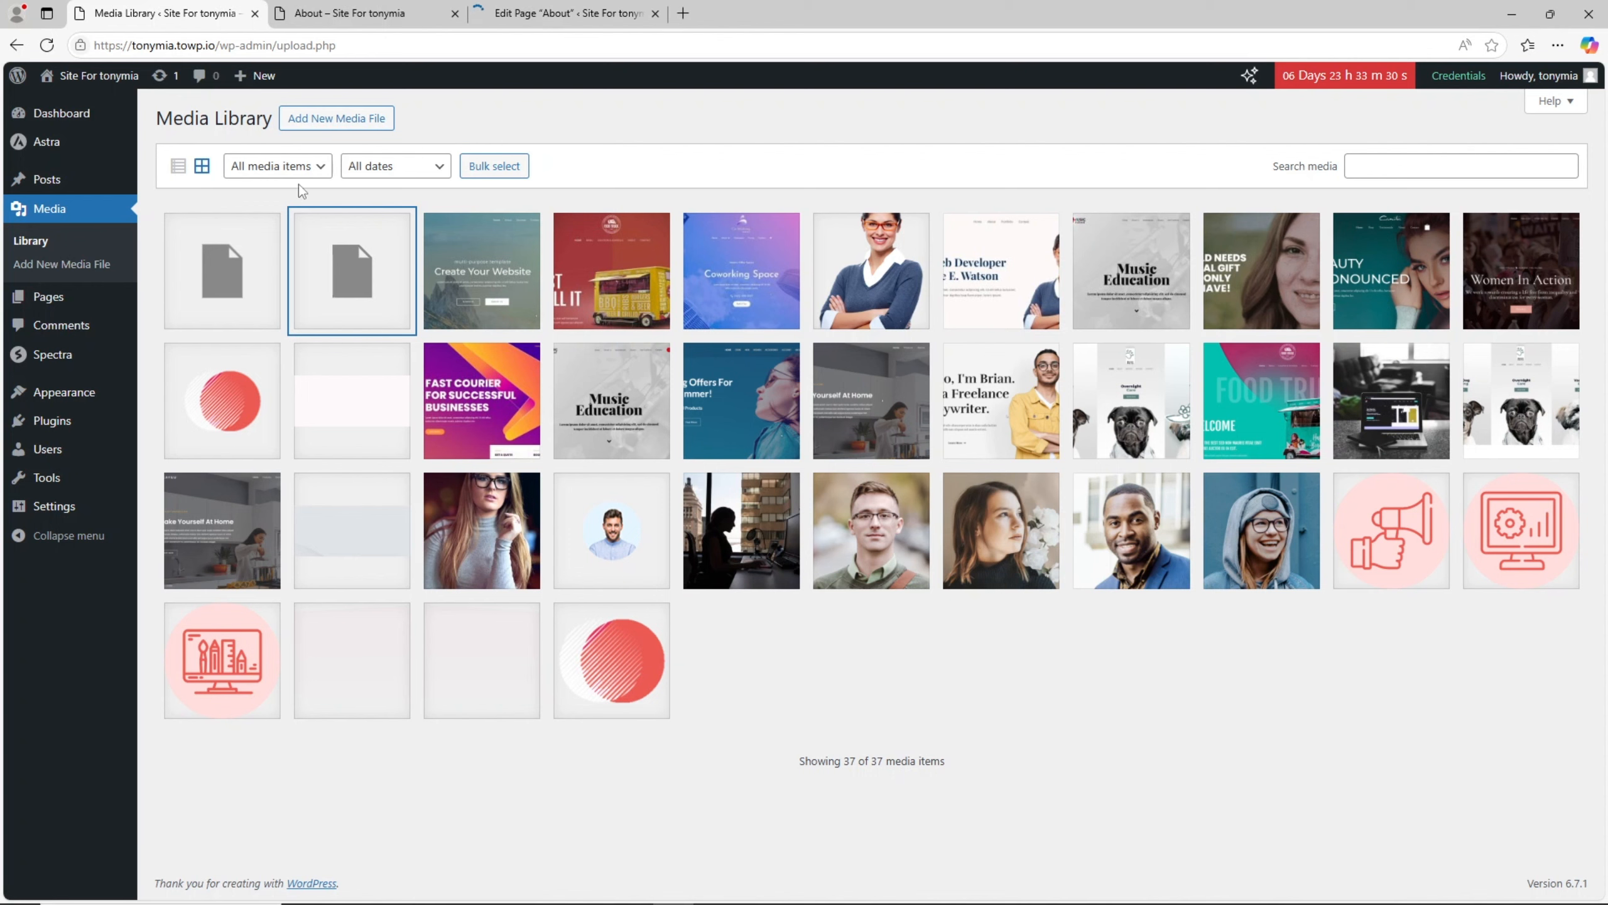
pyautogui.click(336, 118)
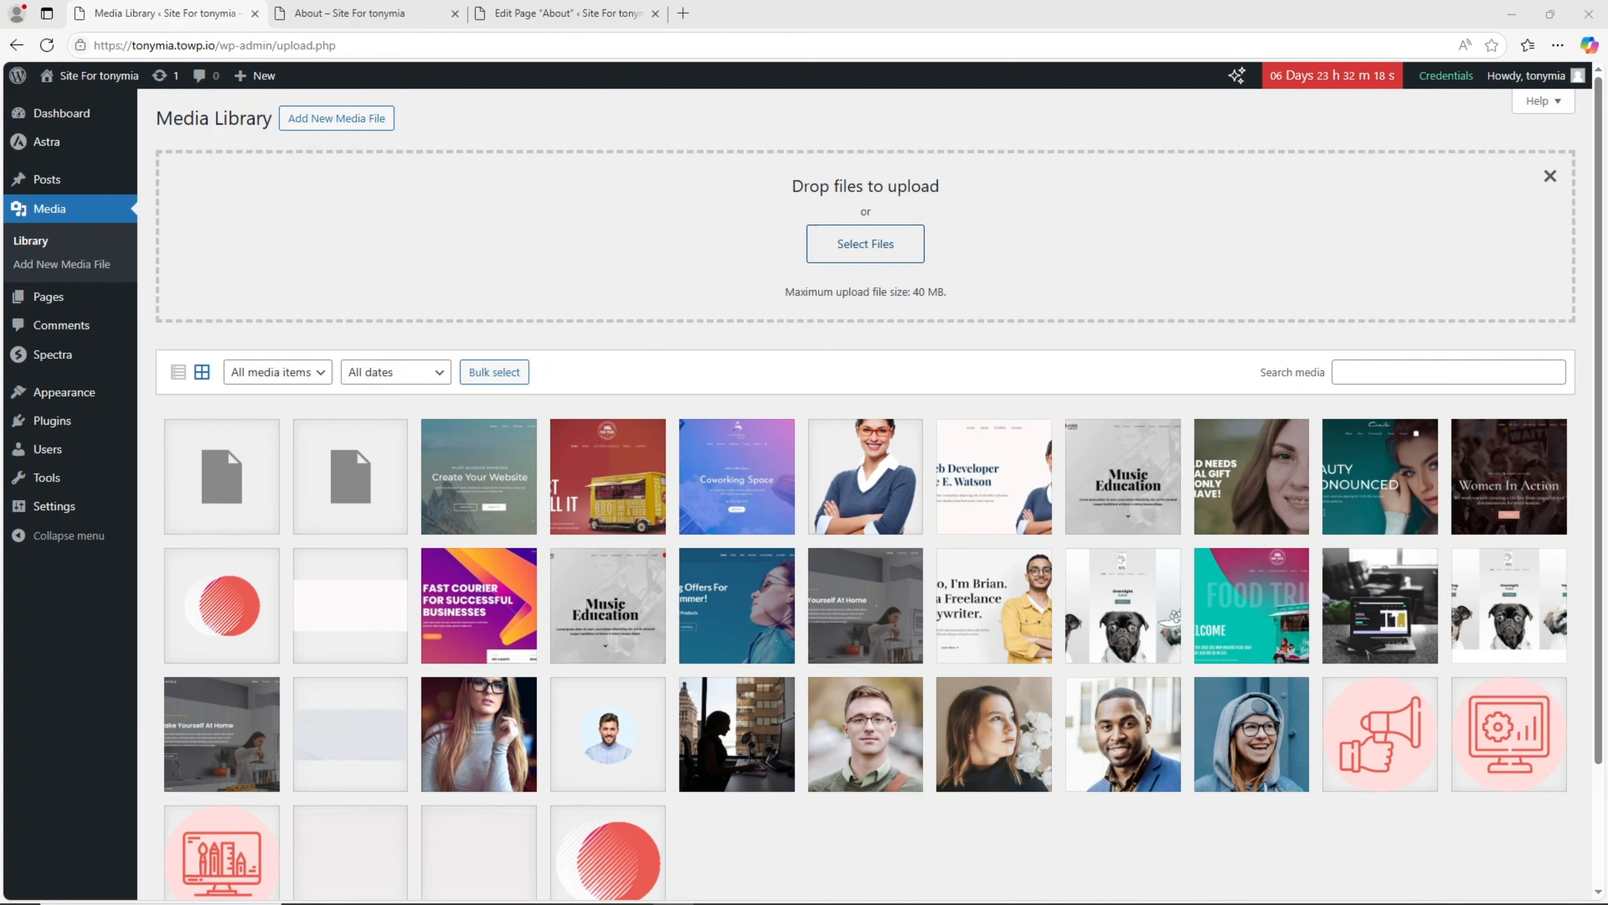
pyautogui.click(599, 480)
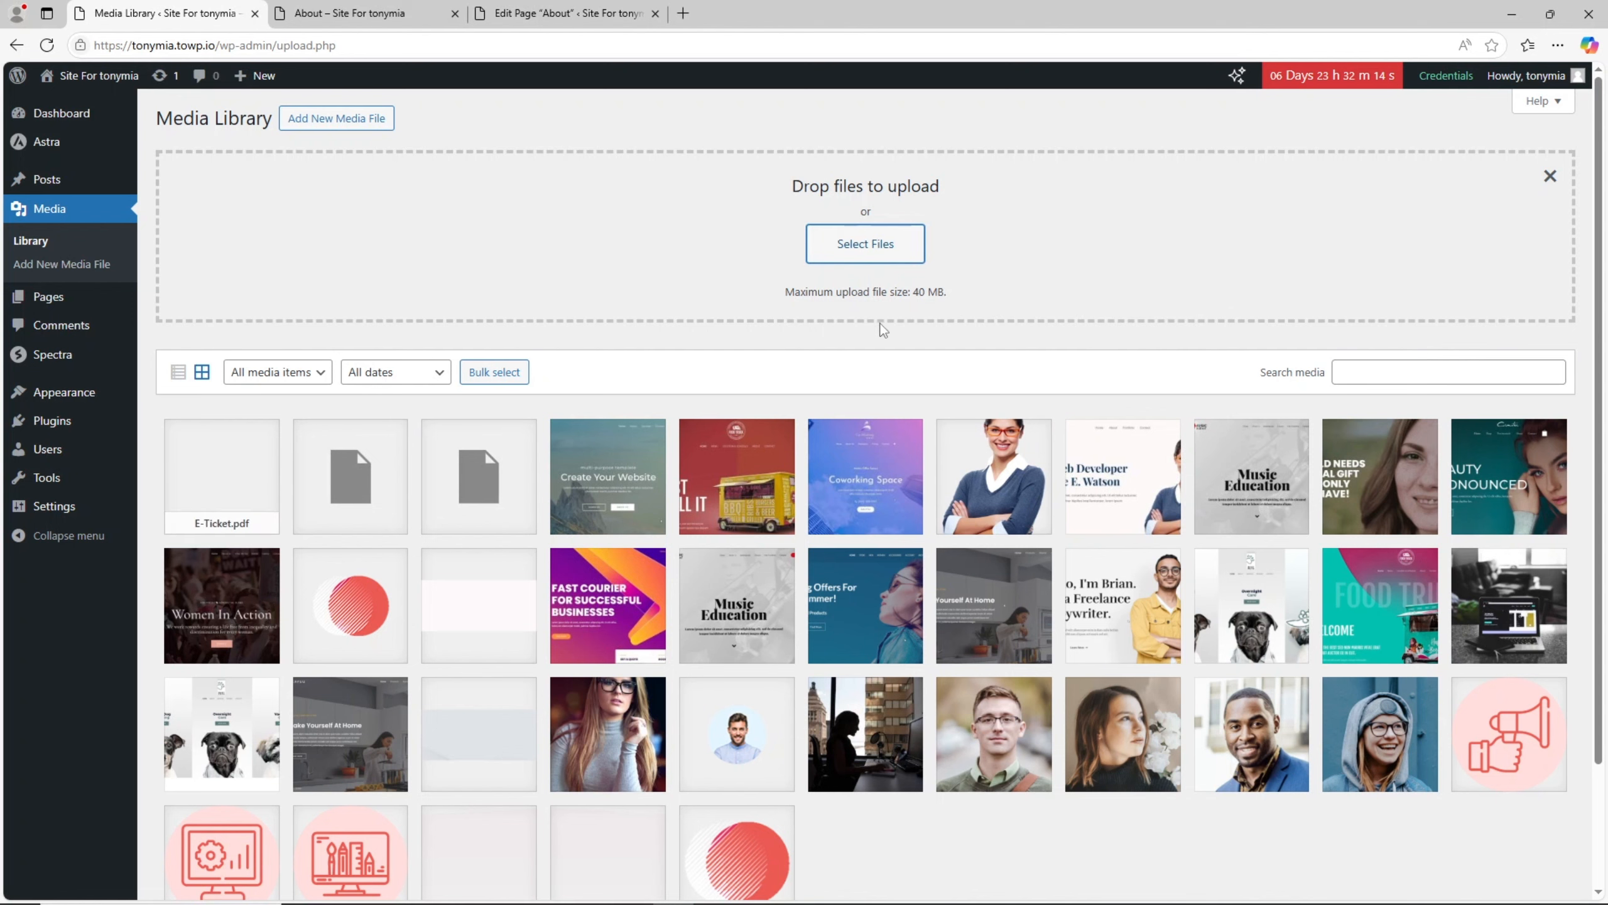
# - Copy the file URL of E-Ticket.pdf from its attachment details and switch to the About page editor
pyautogui.click(244, 455)
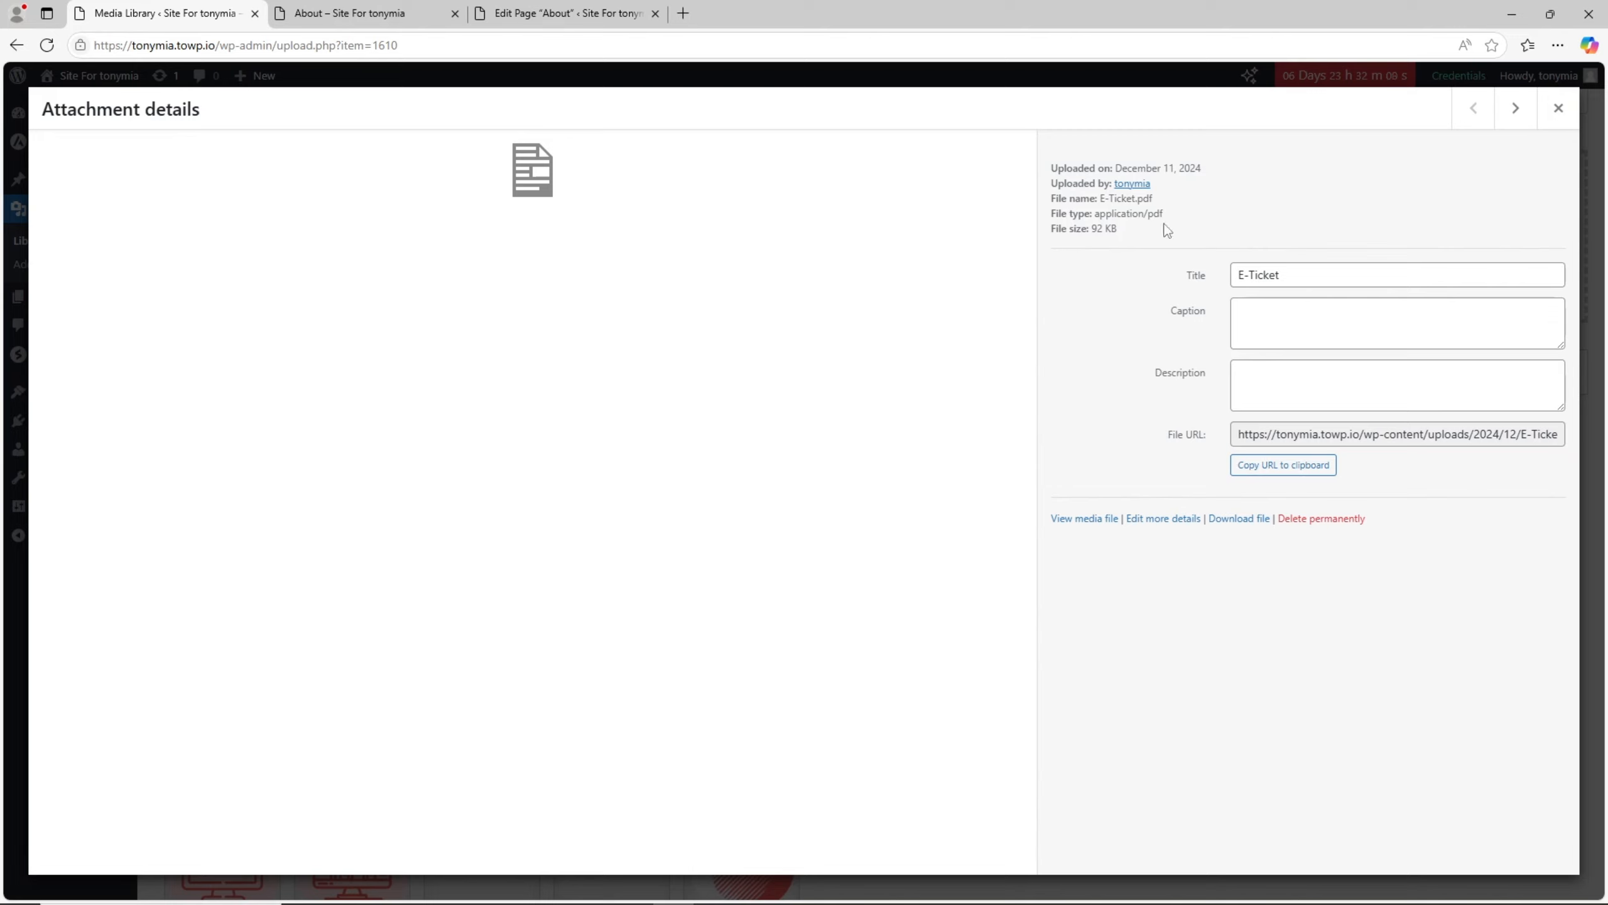
pyautogui.click(1279, 468)
pyautogui.click(561, 8)
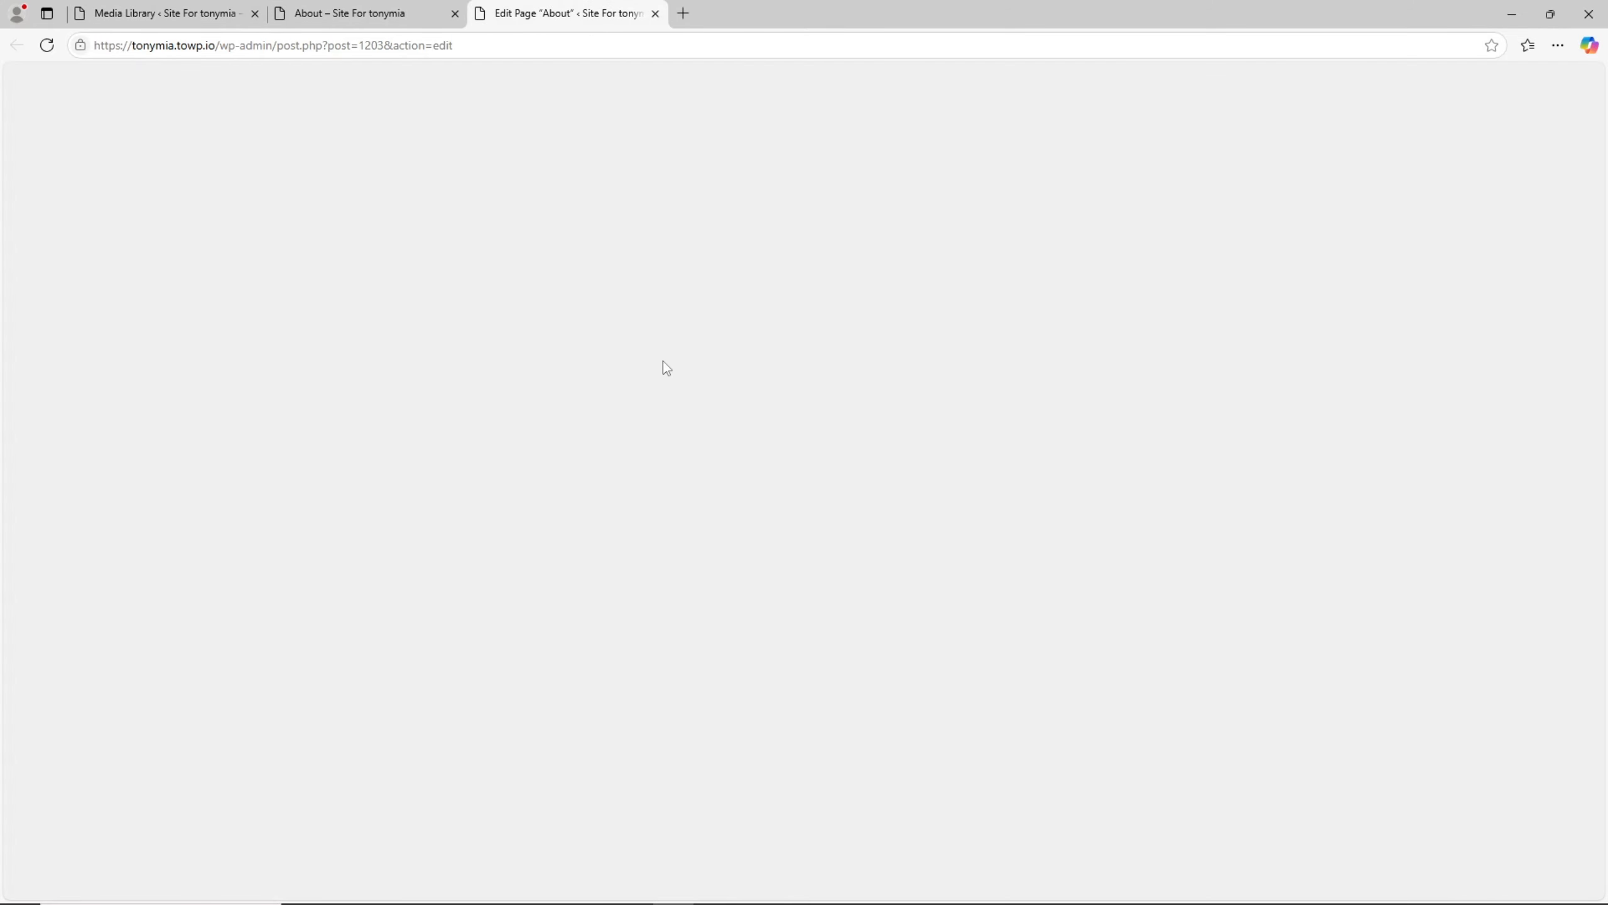
# - Paste the E-Ticket.pdf URL as the Call To Action link of the Download CV button and save the About page
pyautogui.scroll(-15, 759, 406)
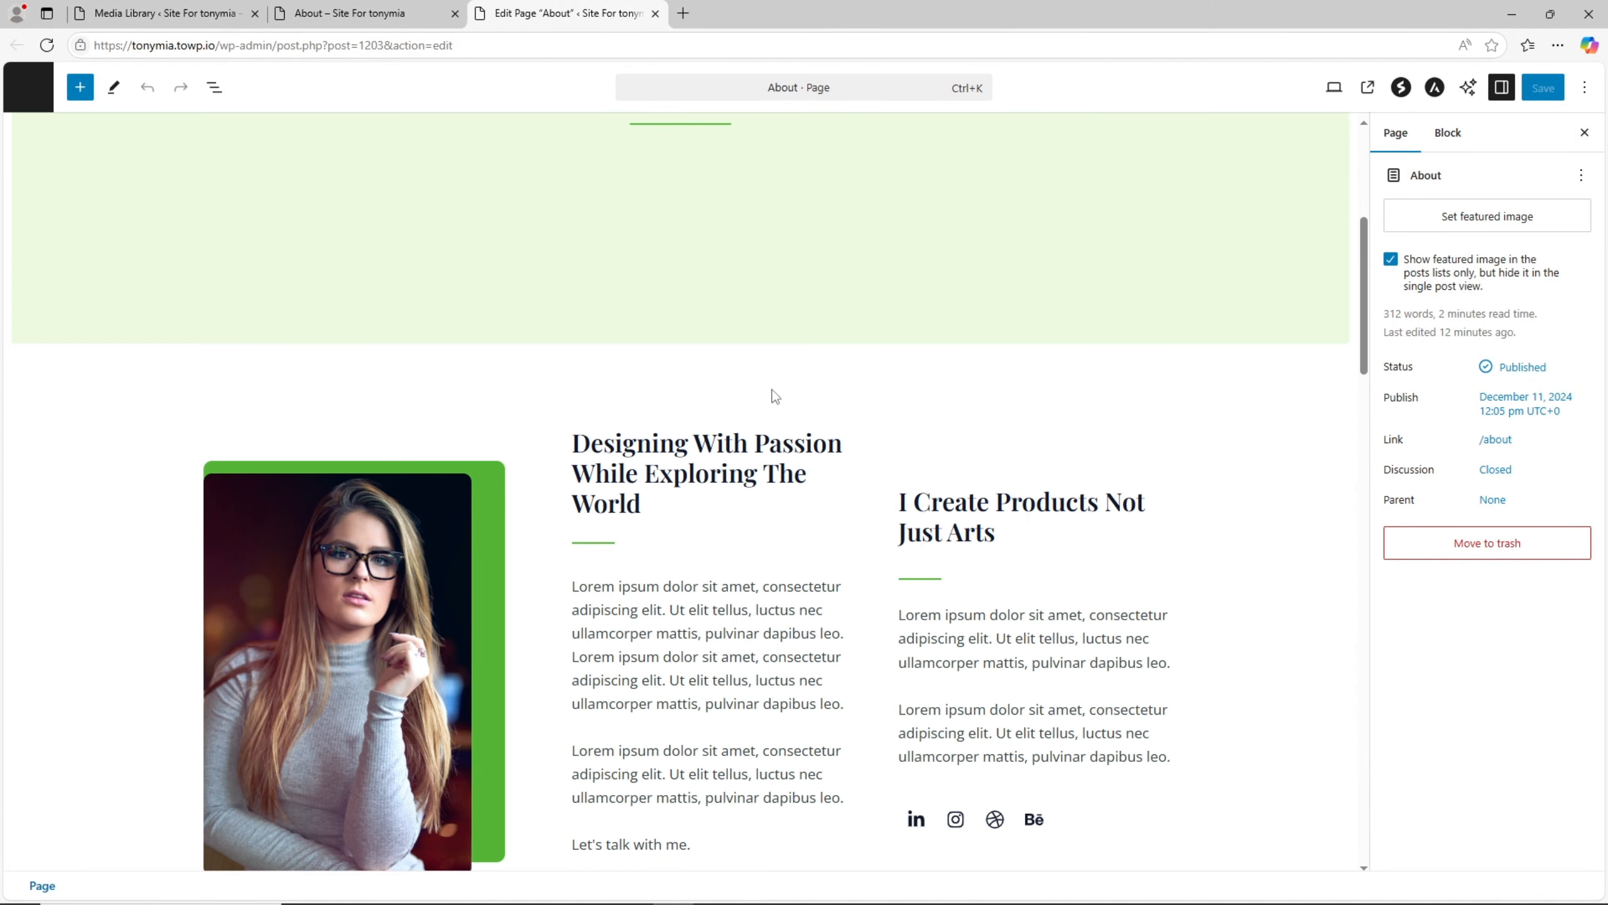
pyautogui.scroll(-1, 776, 387)
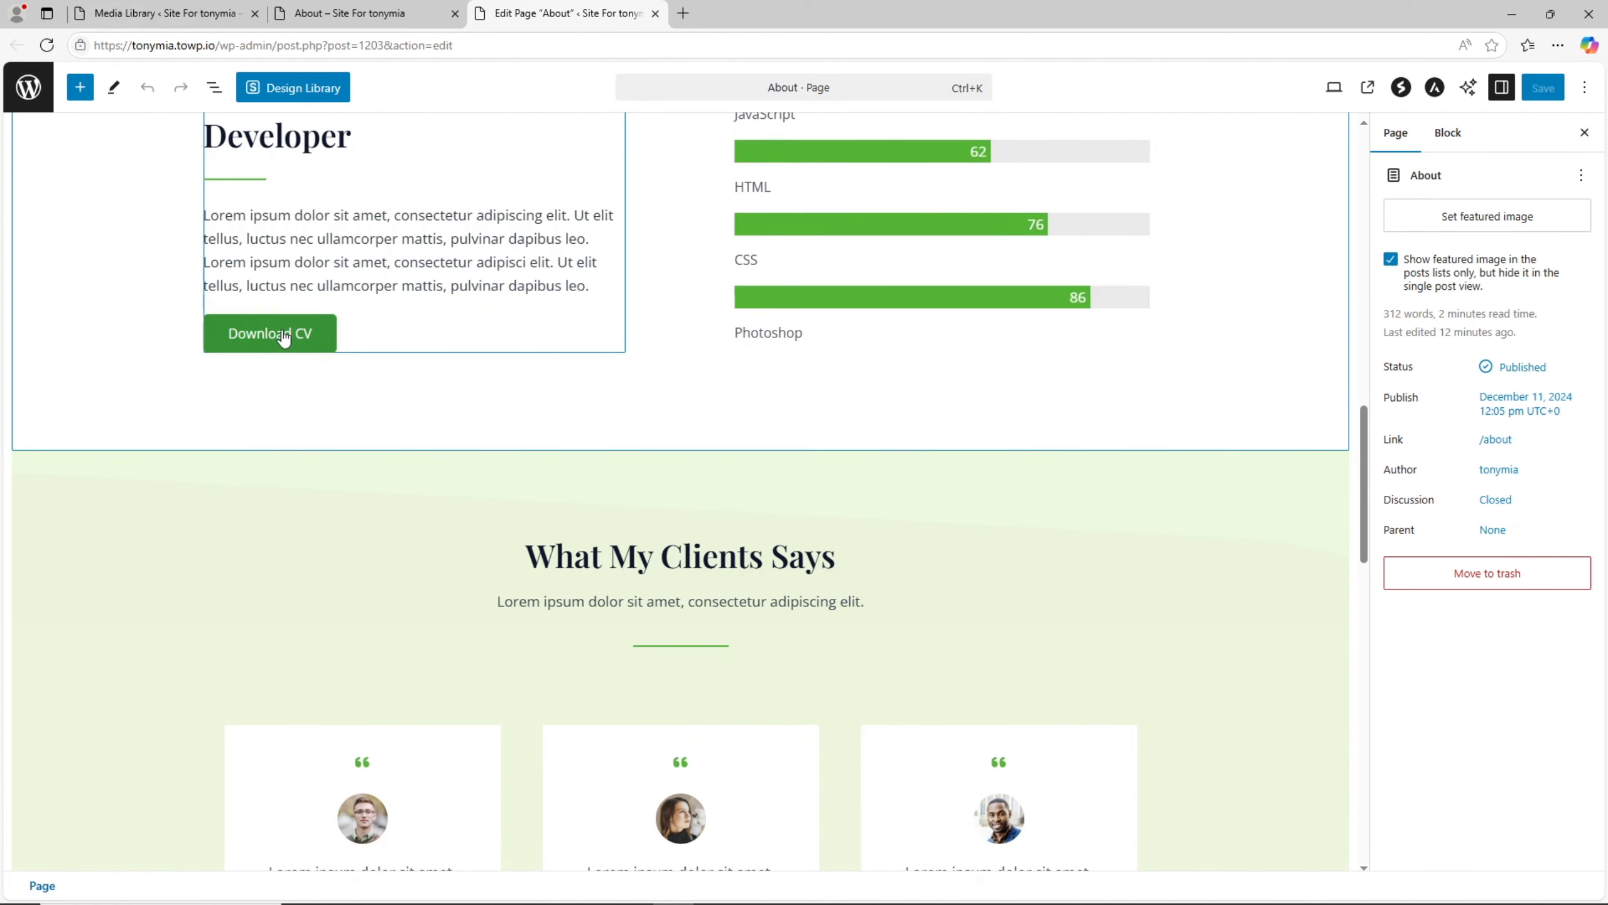
pyautogui.click(283, 338)
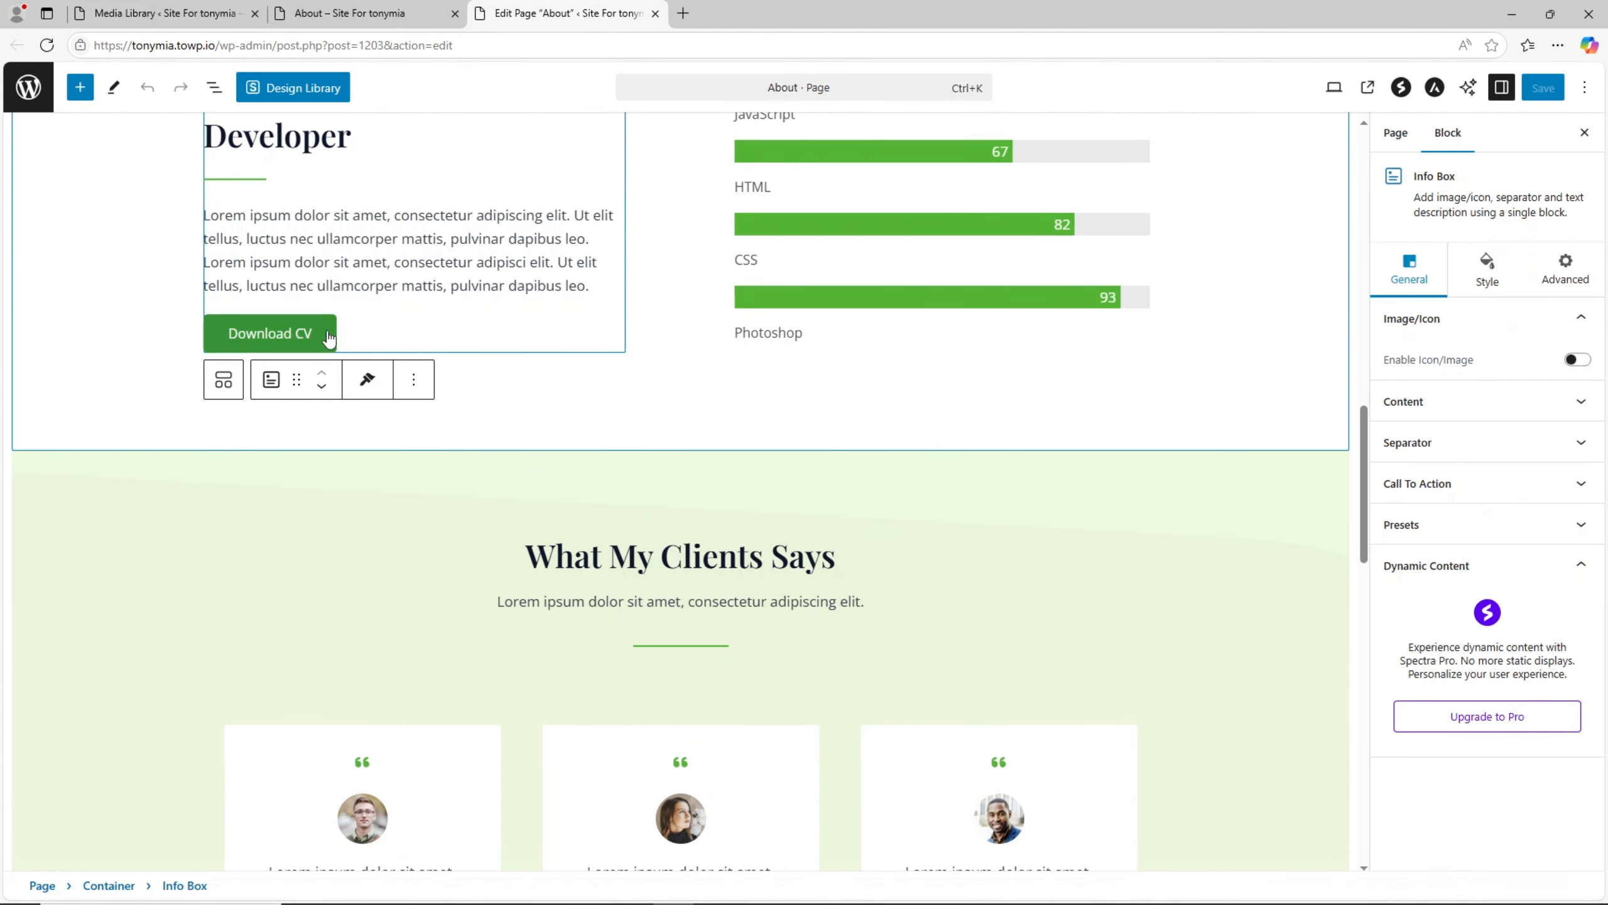
pyautogui.click(1579, 484)
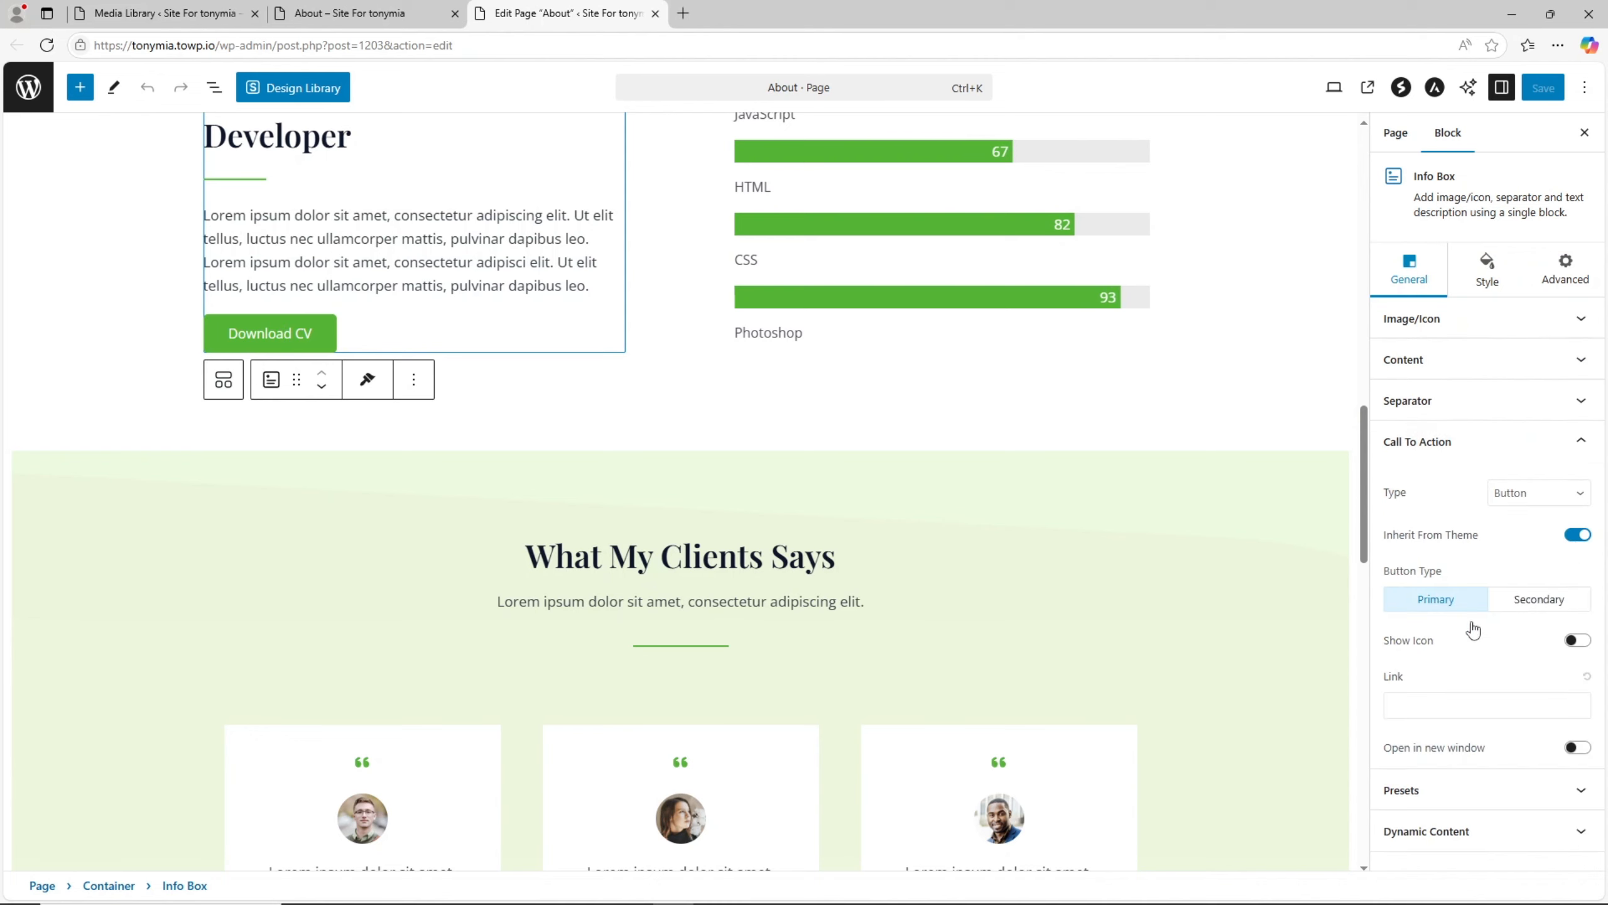
pyautogui.rightClick(1430, 700)
pyautogui.click(1461, 545)
pyautogui.click(1507, 739)
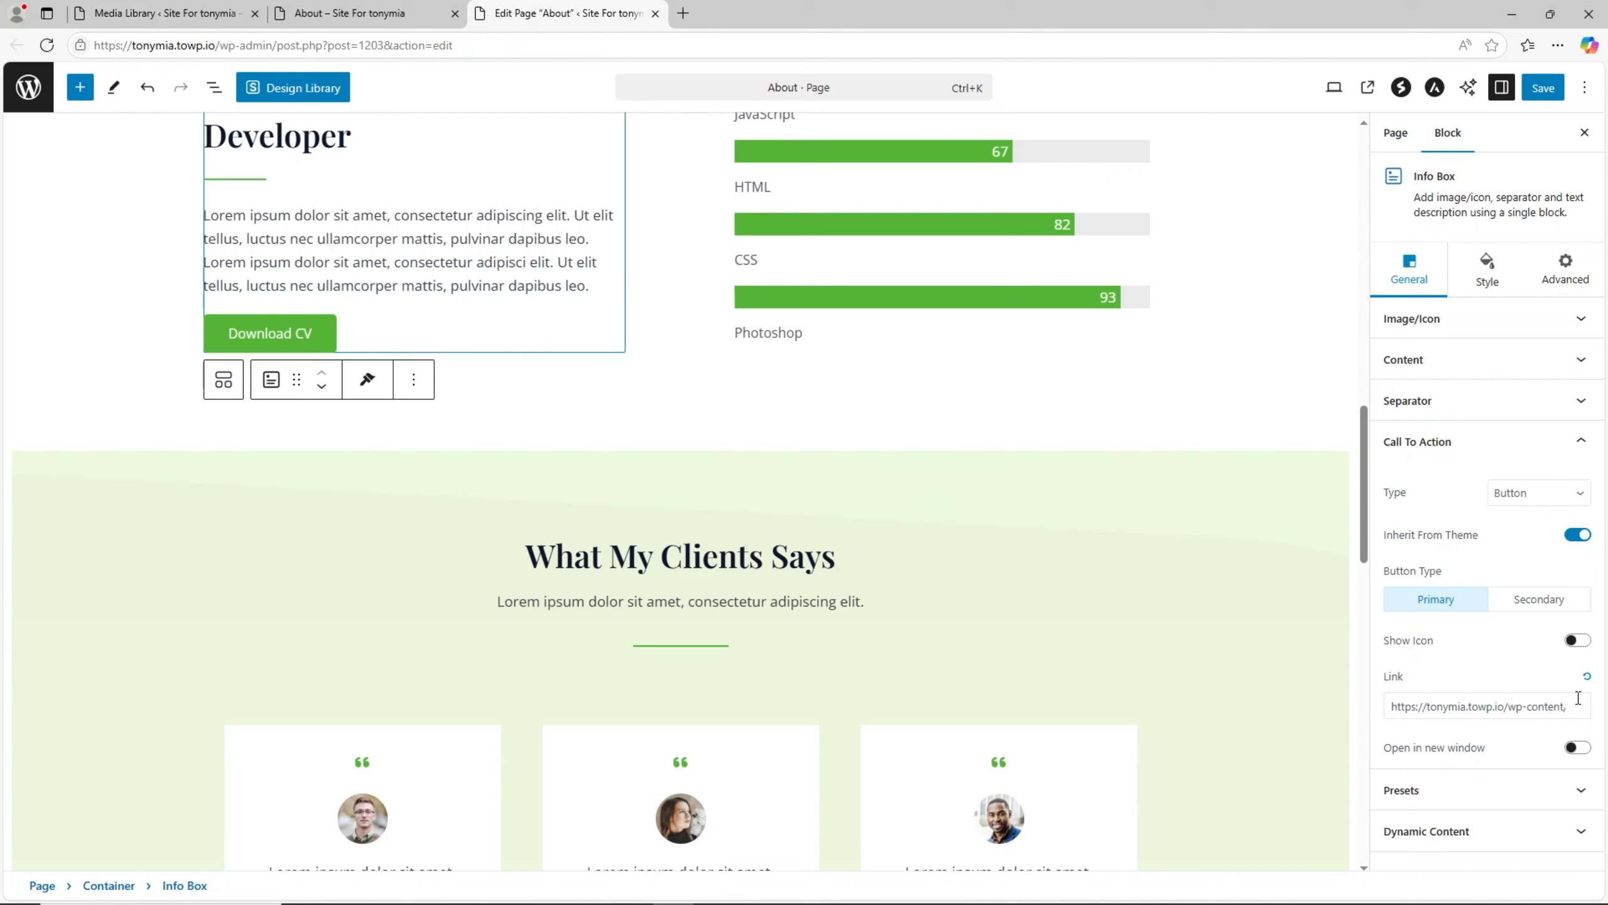
pyautogui.moveTo(1390, 701); pyautogui.dragTo(1595, 708)
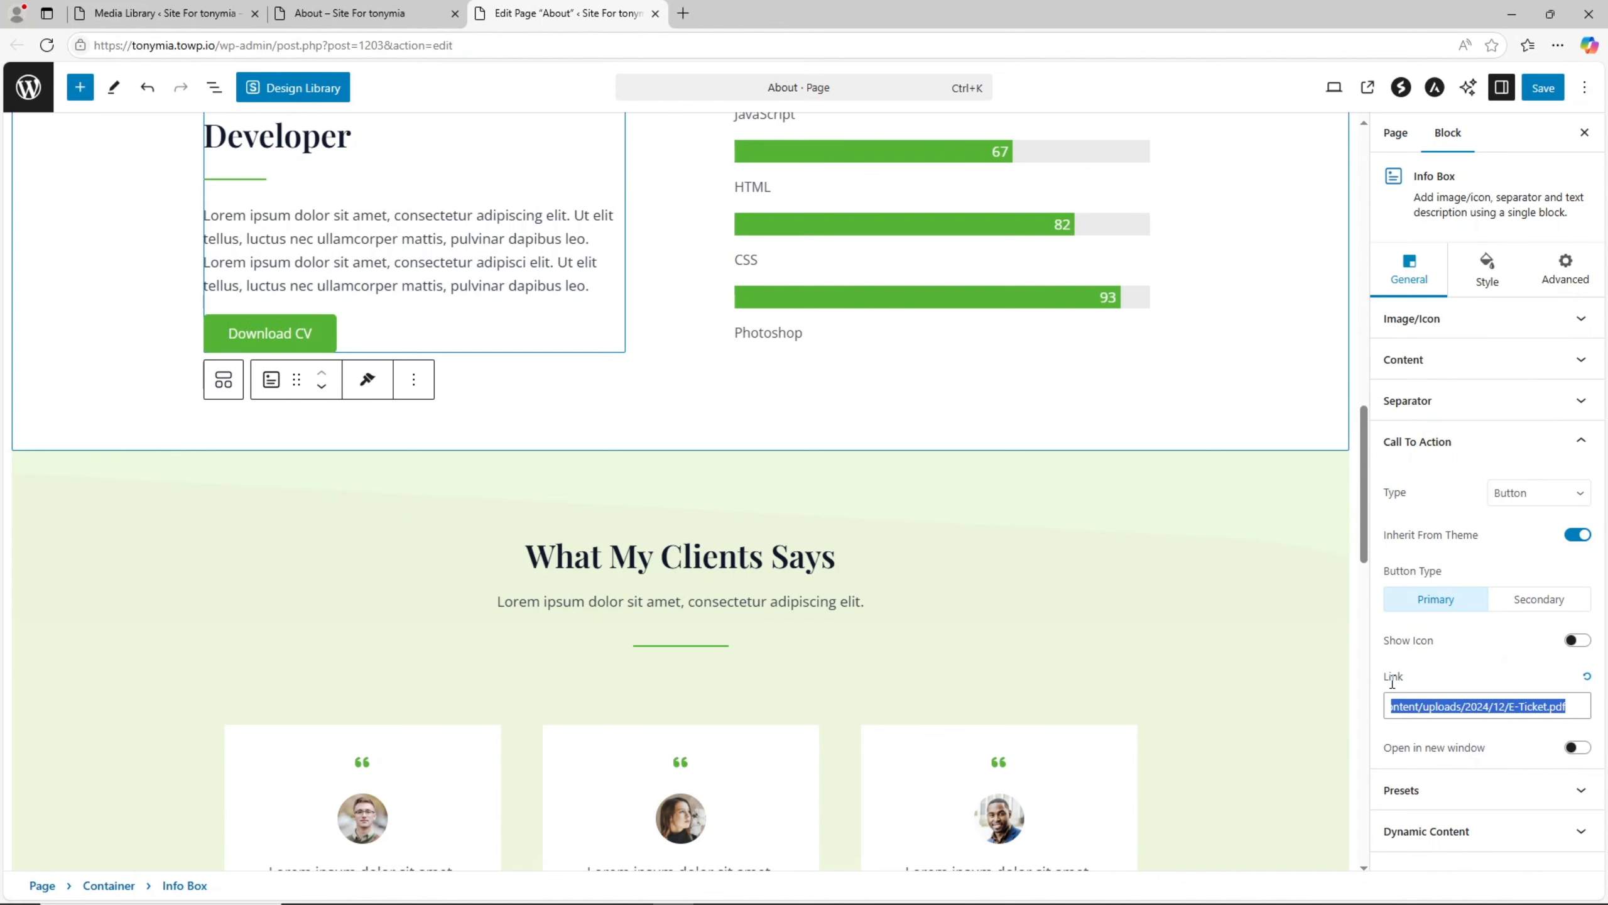
pyautogui.click(1543, 87)
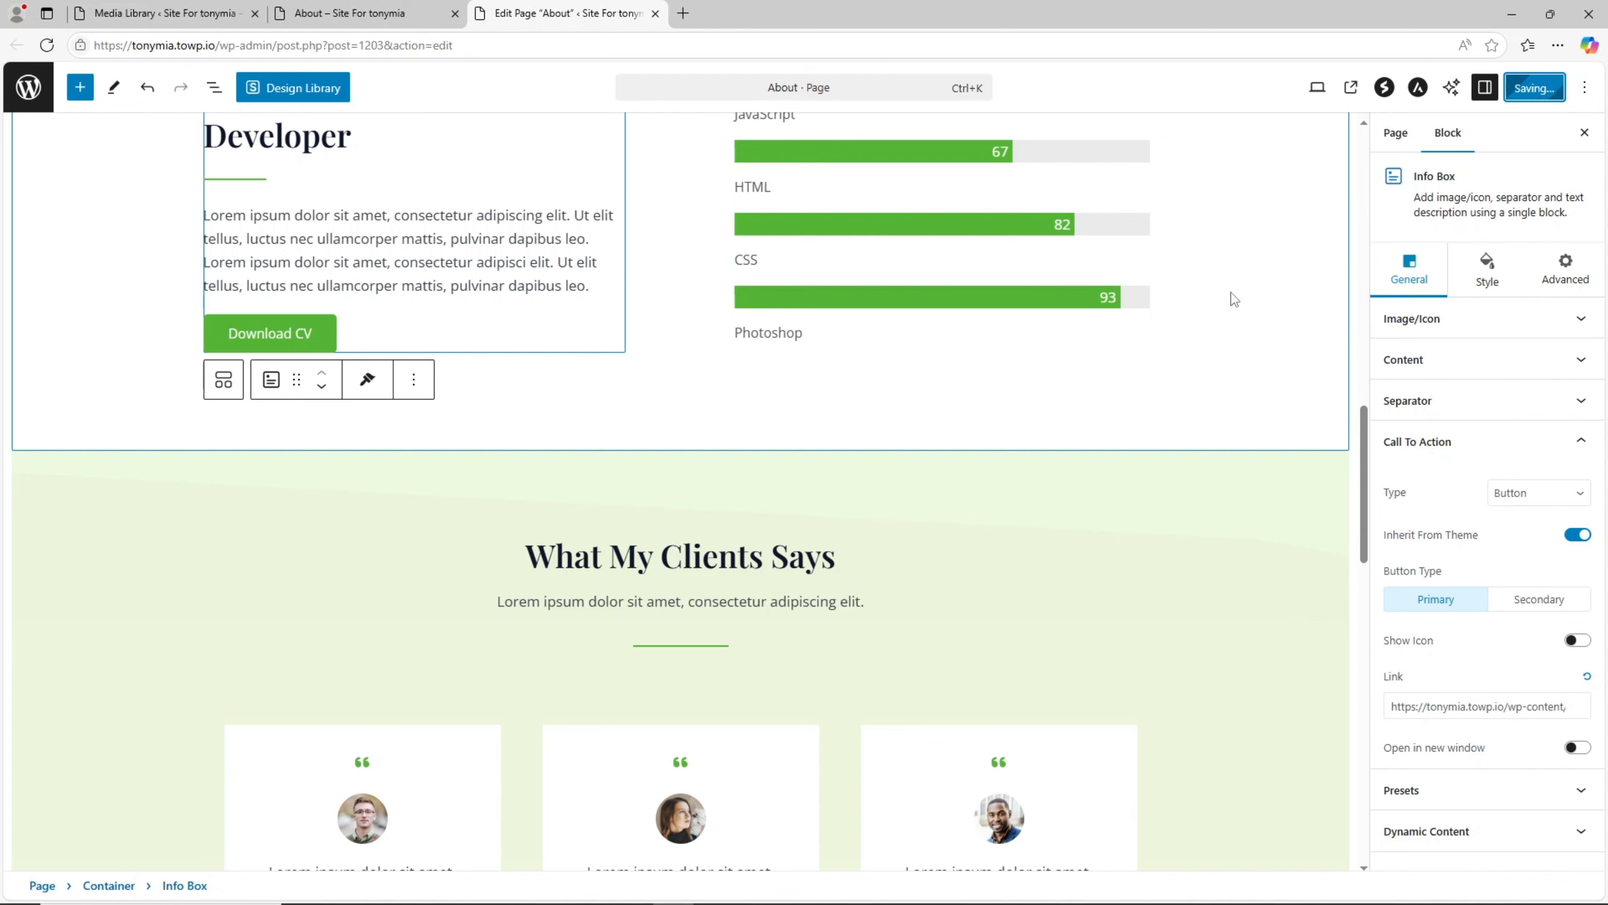
# - Open the live Portfolio page and review its project image gallery down to the footer and back up
pyautogui.click(399, 12)
pyautogui.scroll(10, 800, 570)
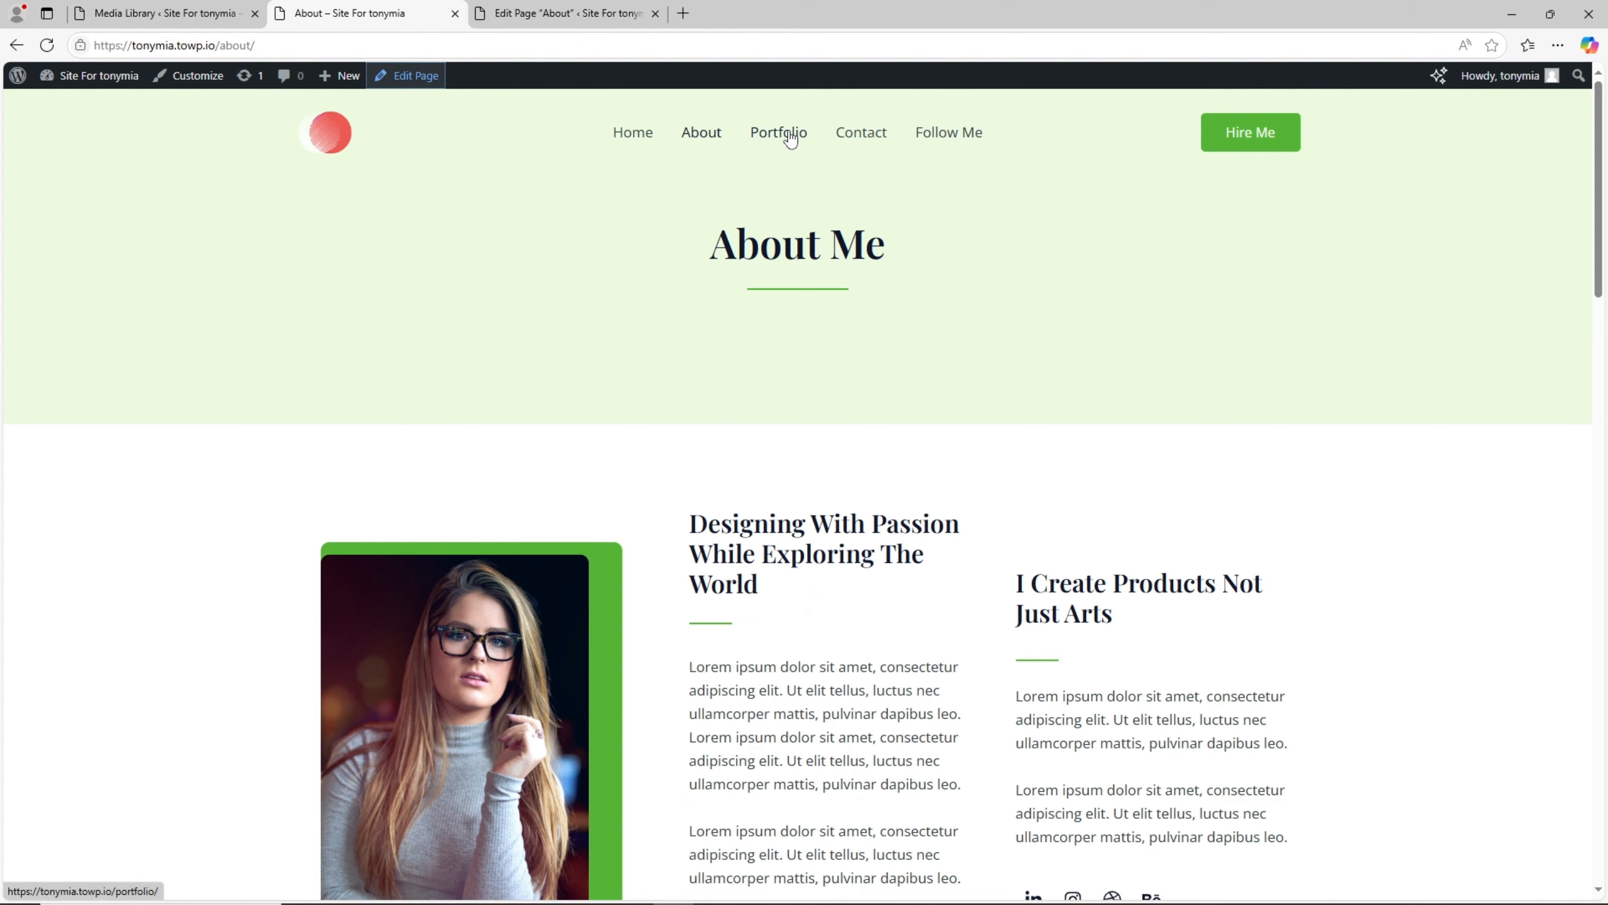
pyautogui.click(789, 136)
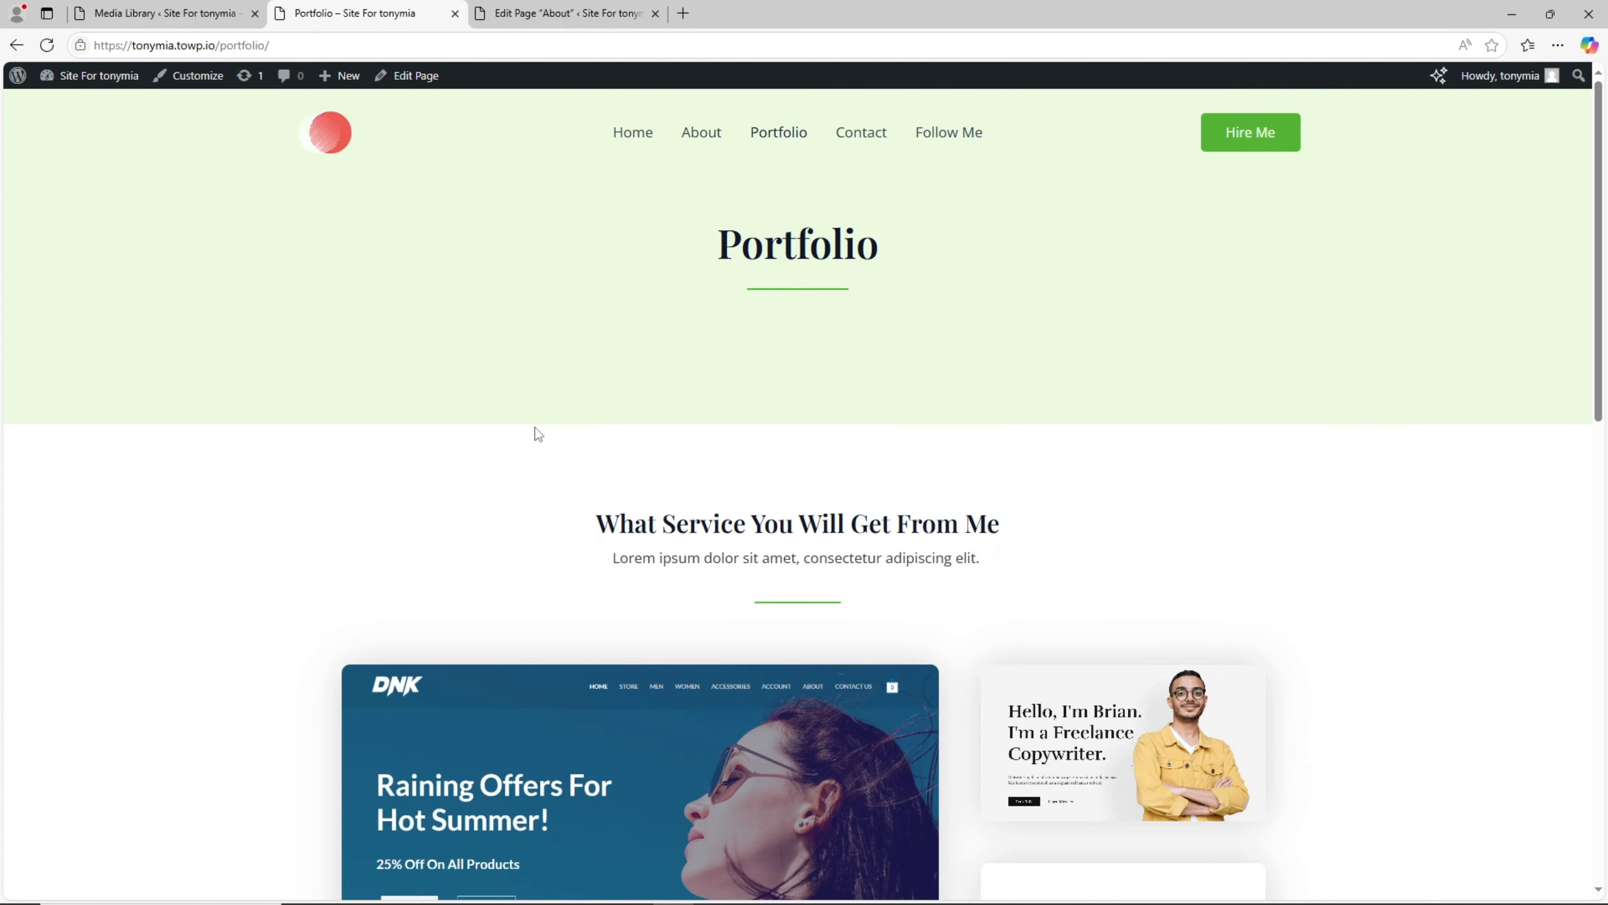
pyautogui.scroll(-10, 535, 431)
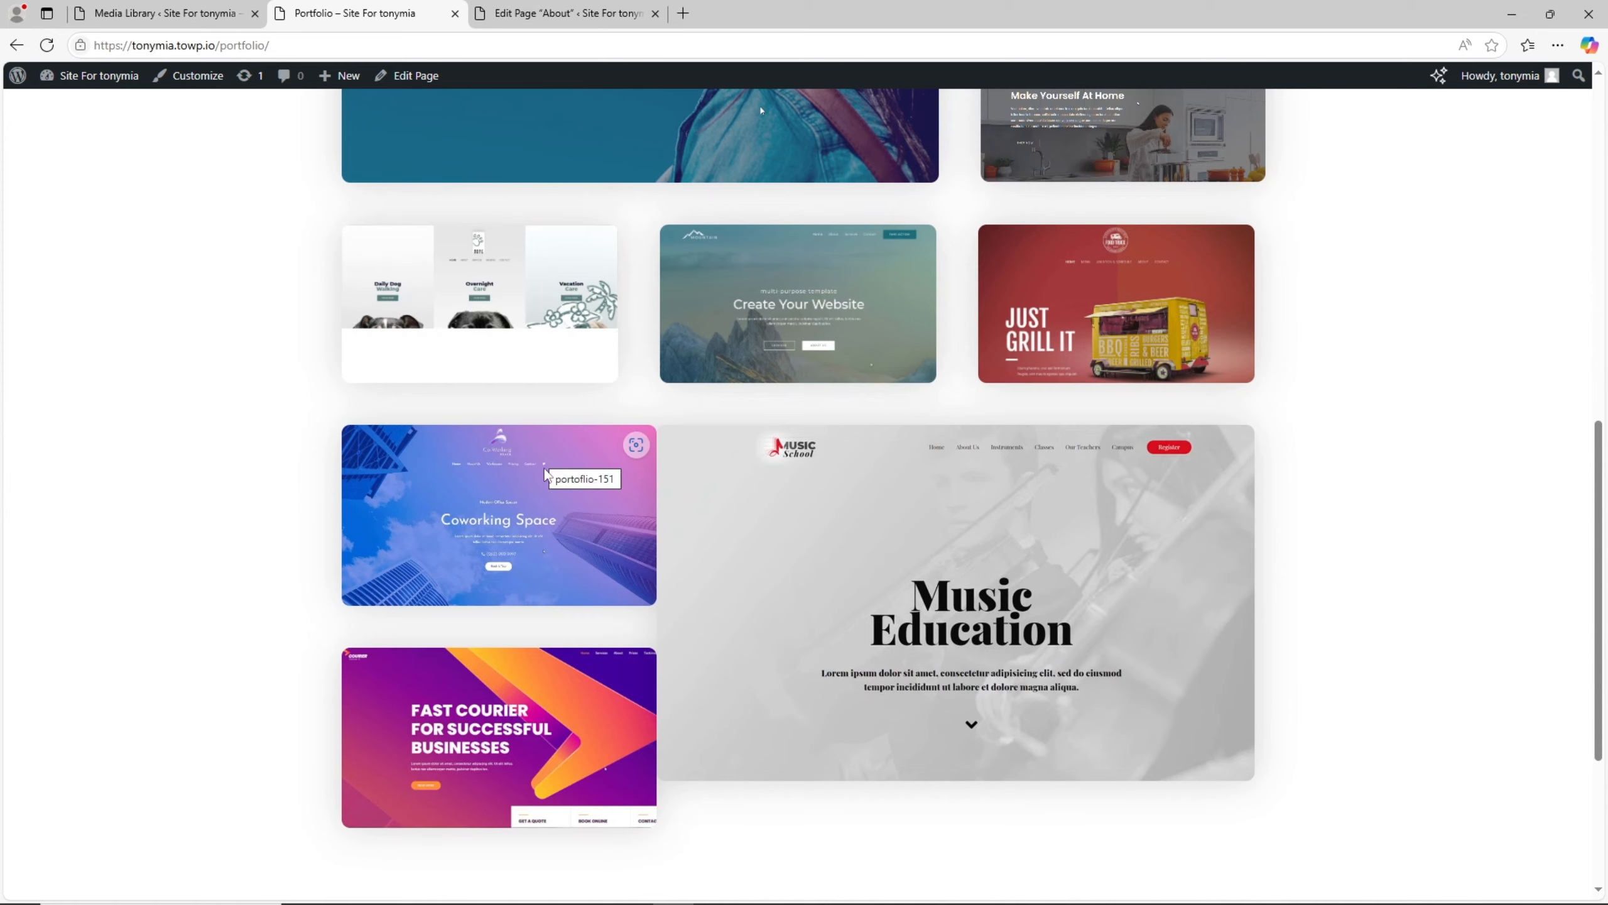
pyautogui.scroll(4, 537, 436)
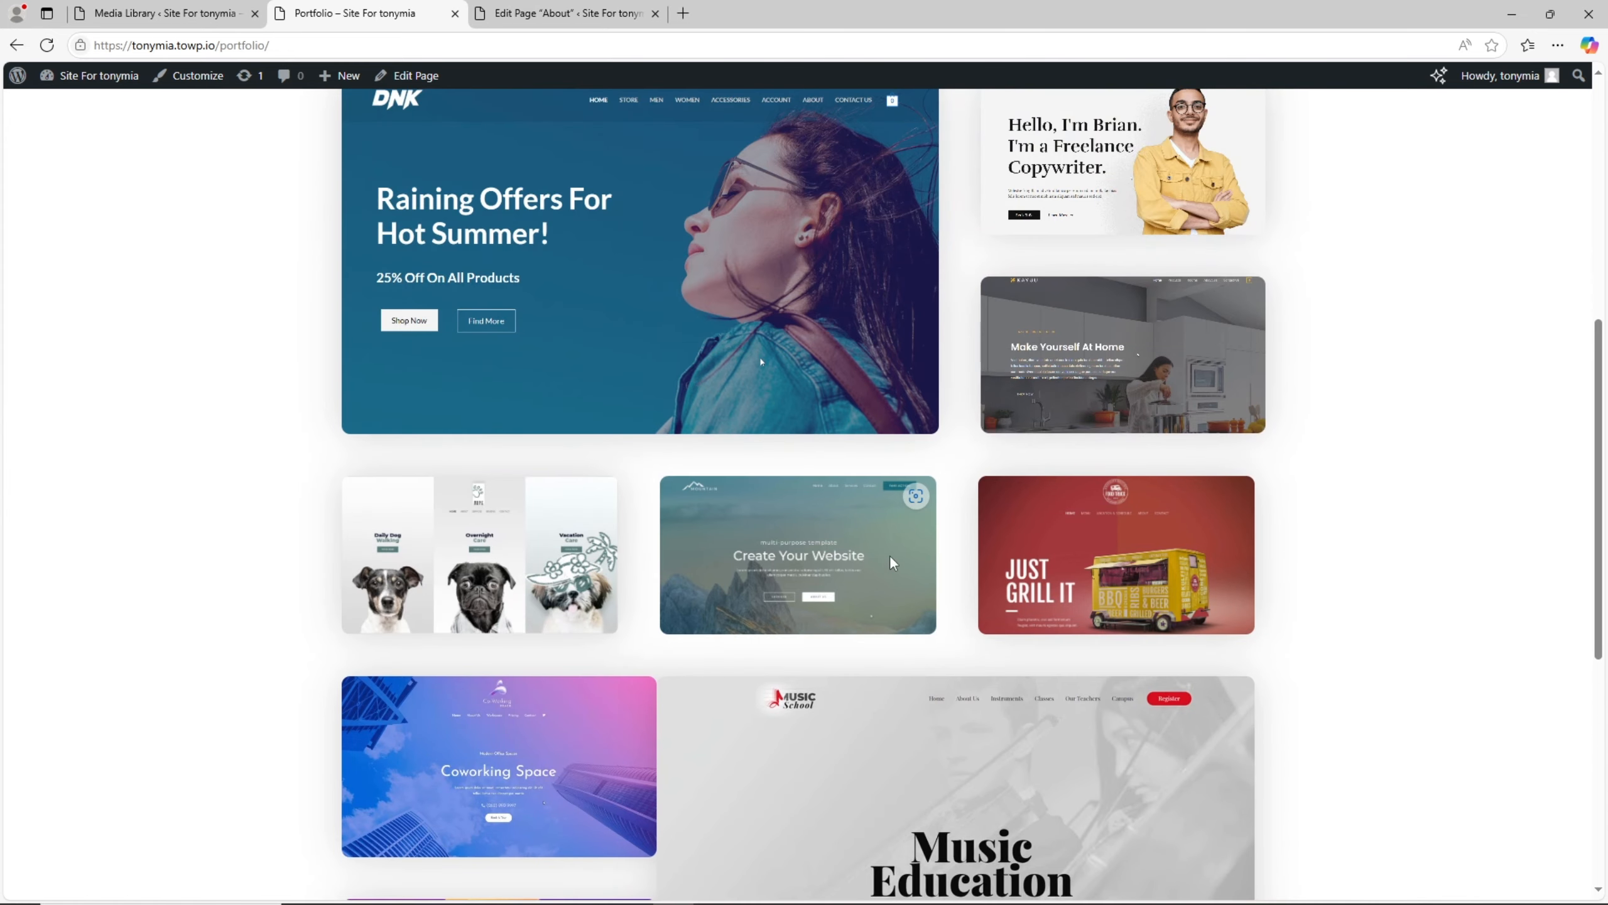
pyautogui.scroll(4, 616, 567)
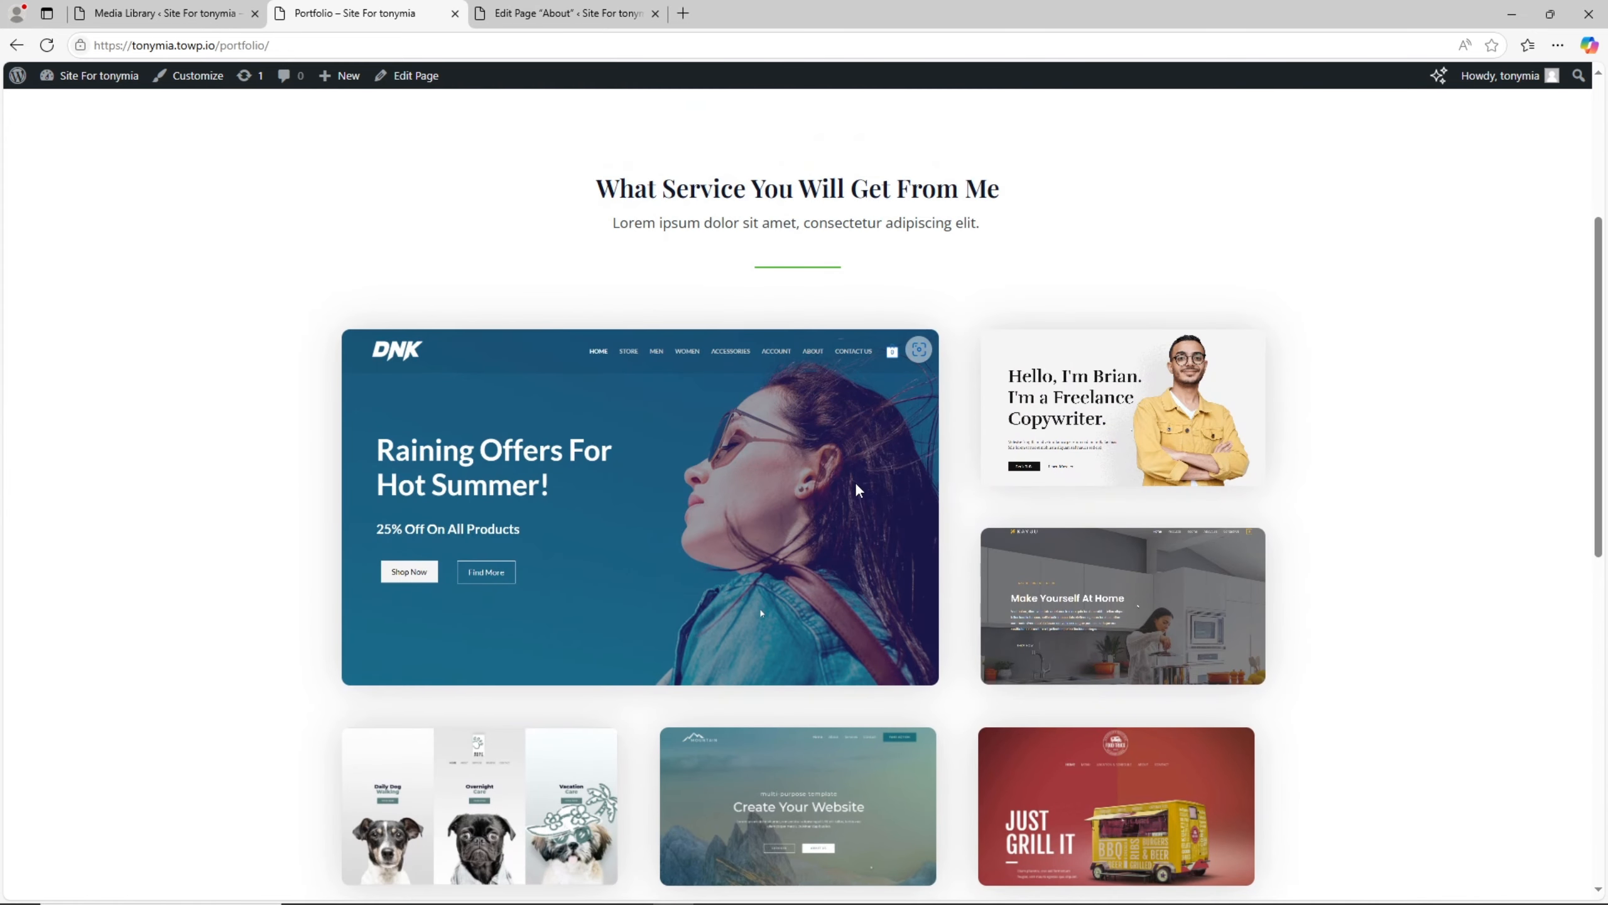
pyautogui.scroll(-5, 895, 482)
pyautogui.scroll(-6, 895, 483)
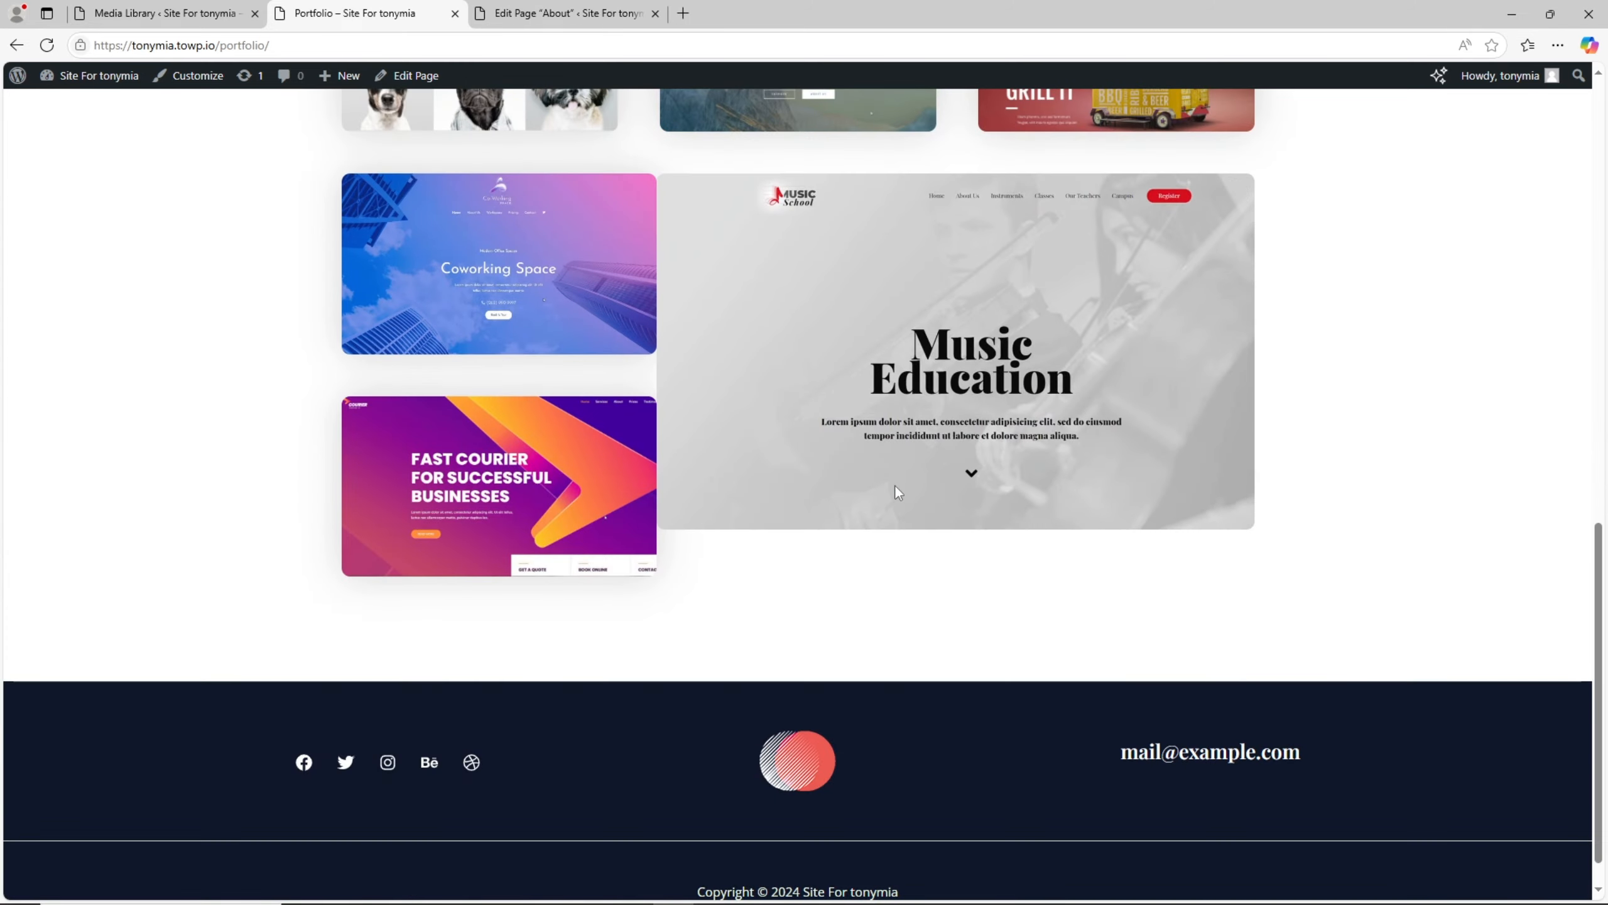
pyautogui.scroll(15, 586, 628)
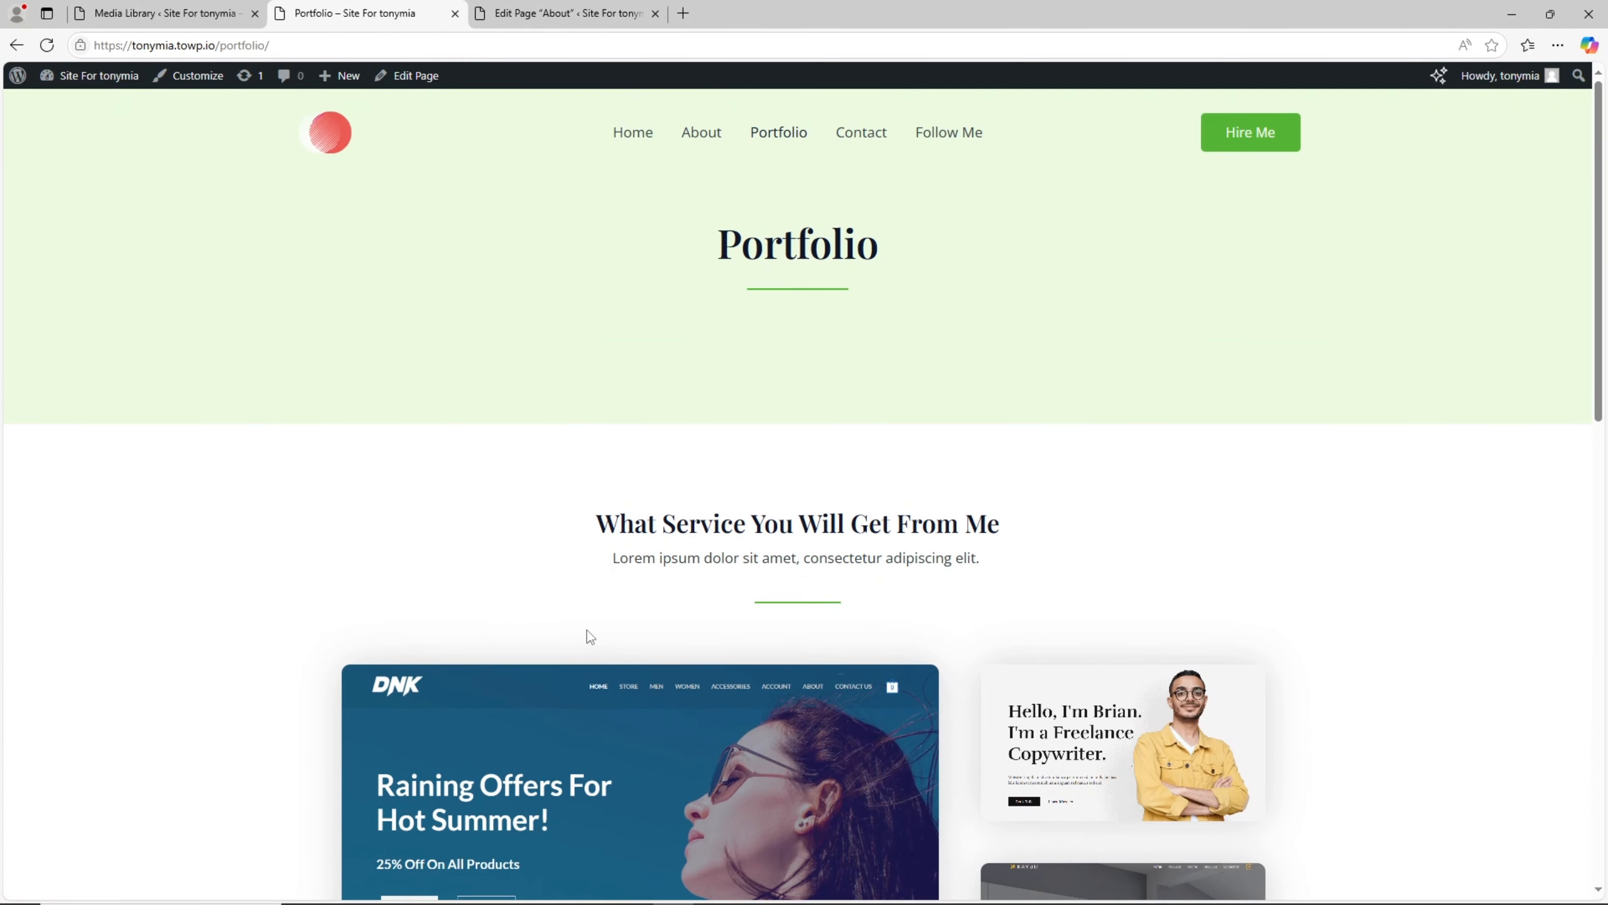
pyautogui.scroll(-15, 586, 630)
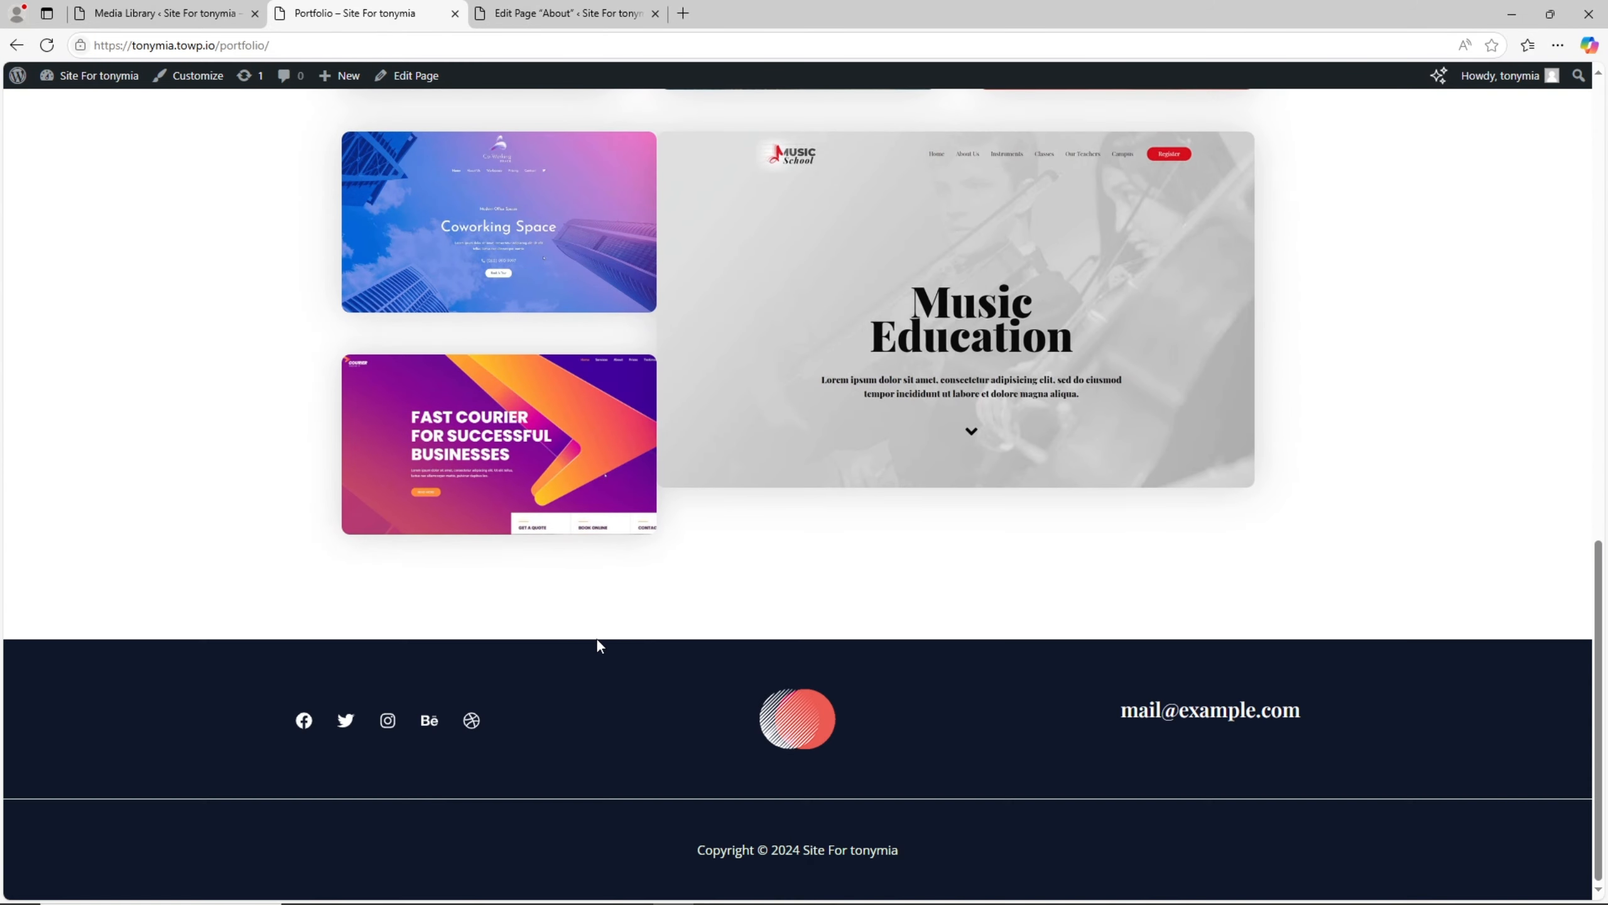
pyautogui.scroll(15, 599, 645)
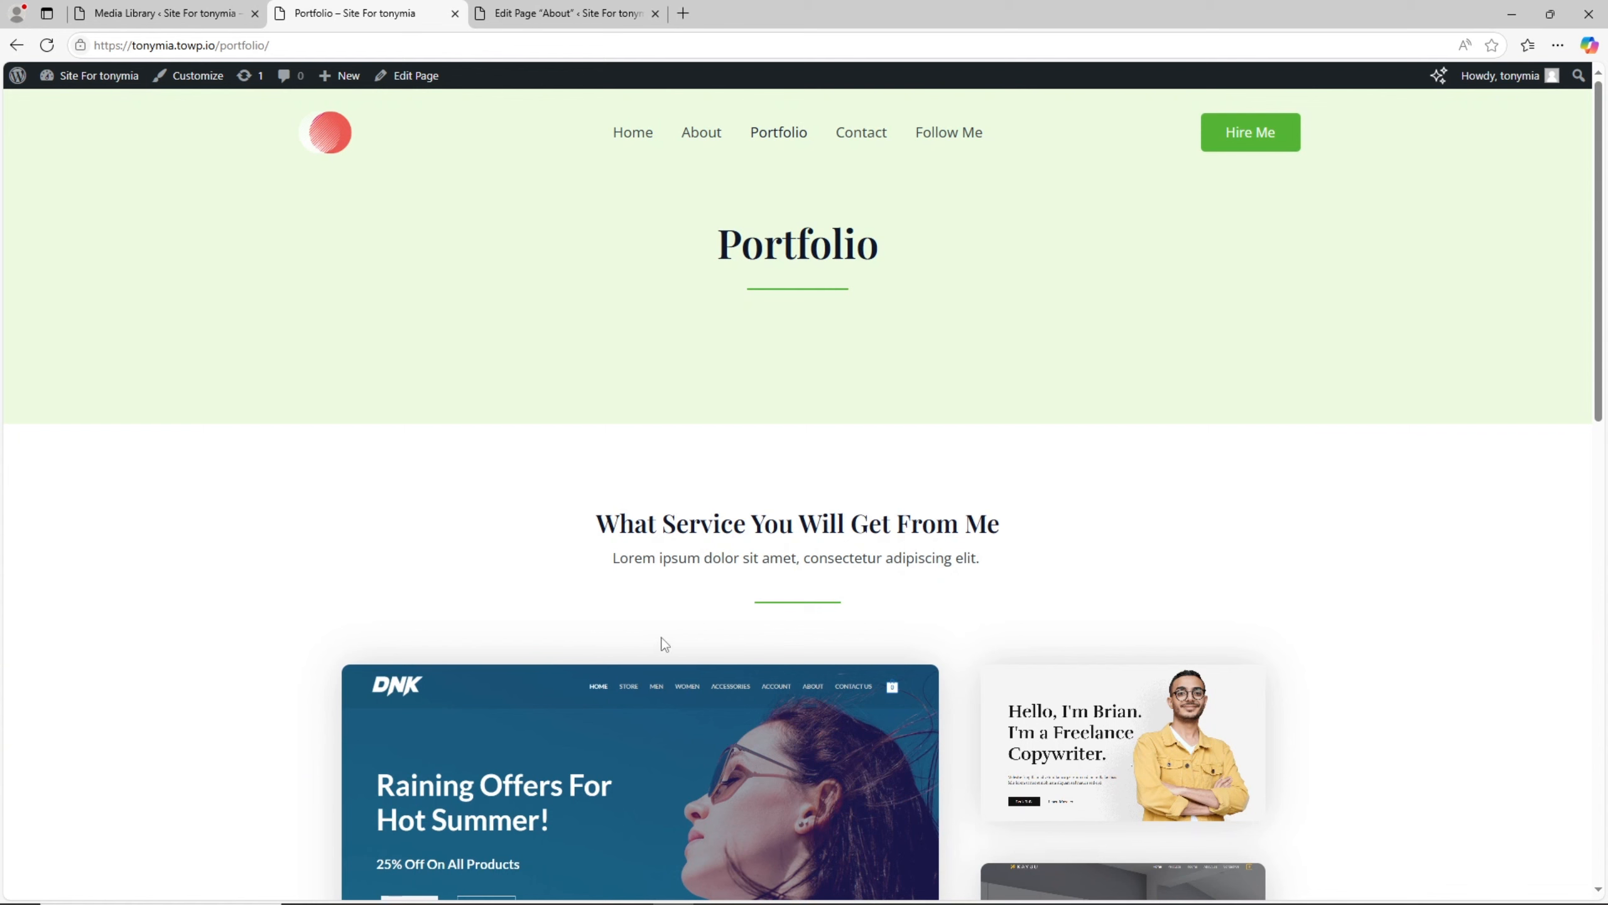
pyautogui.scroll(-5, 645, 614)
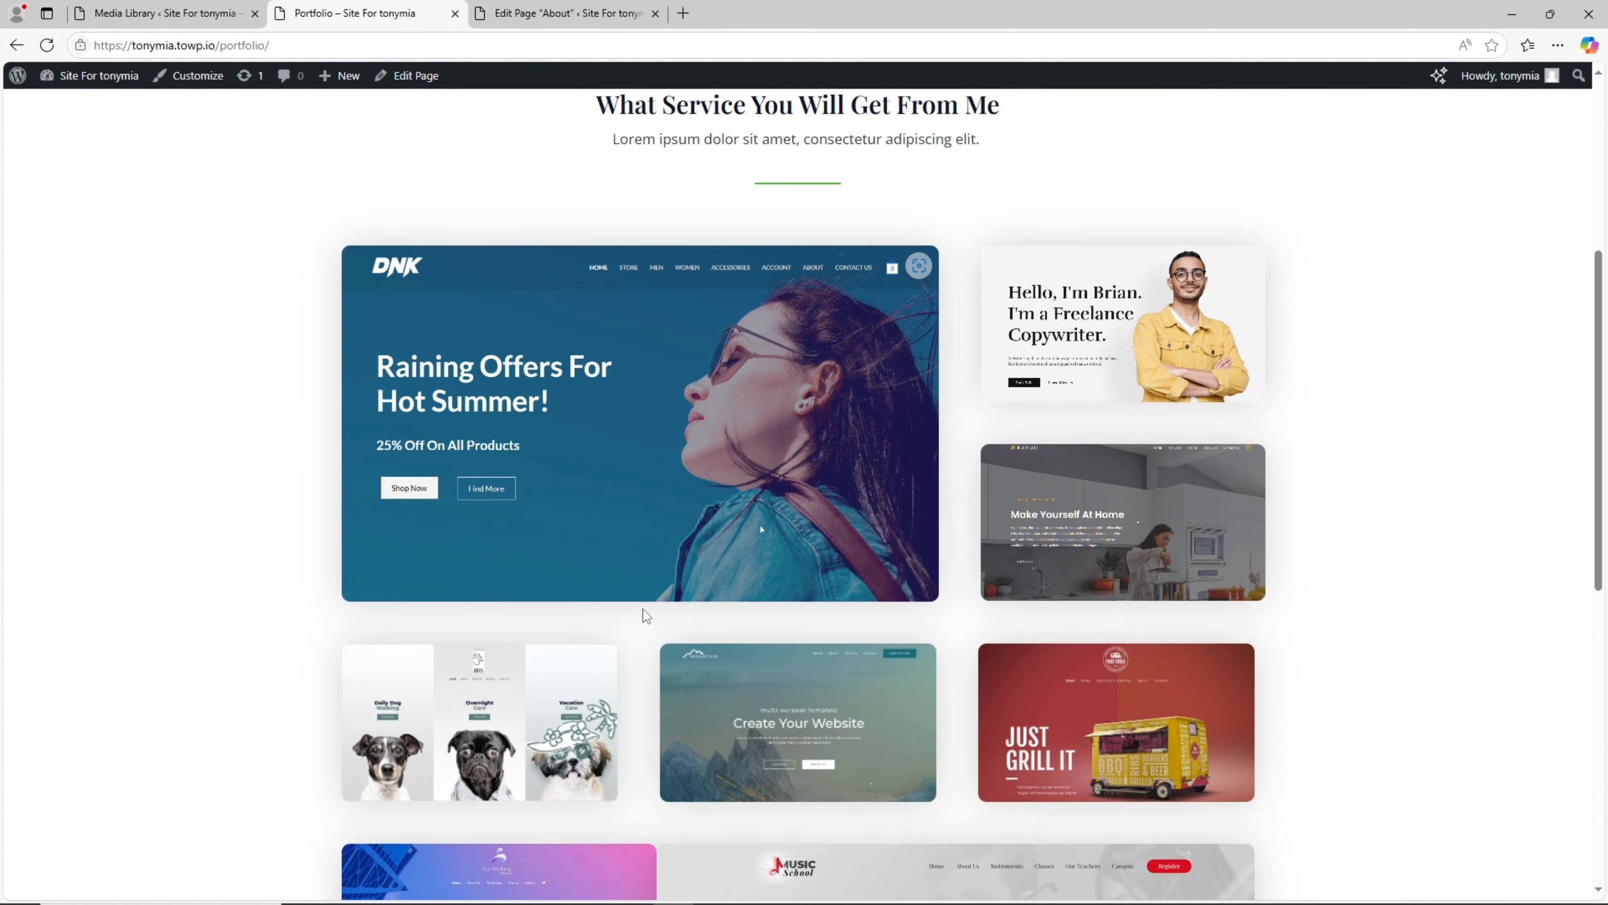
pyautogui.scroll(4, 830, 642)
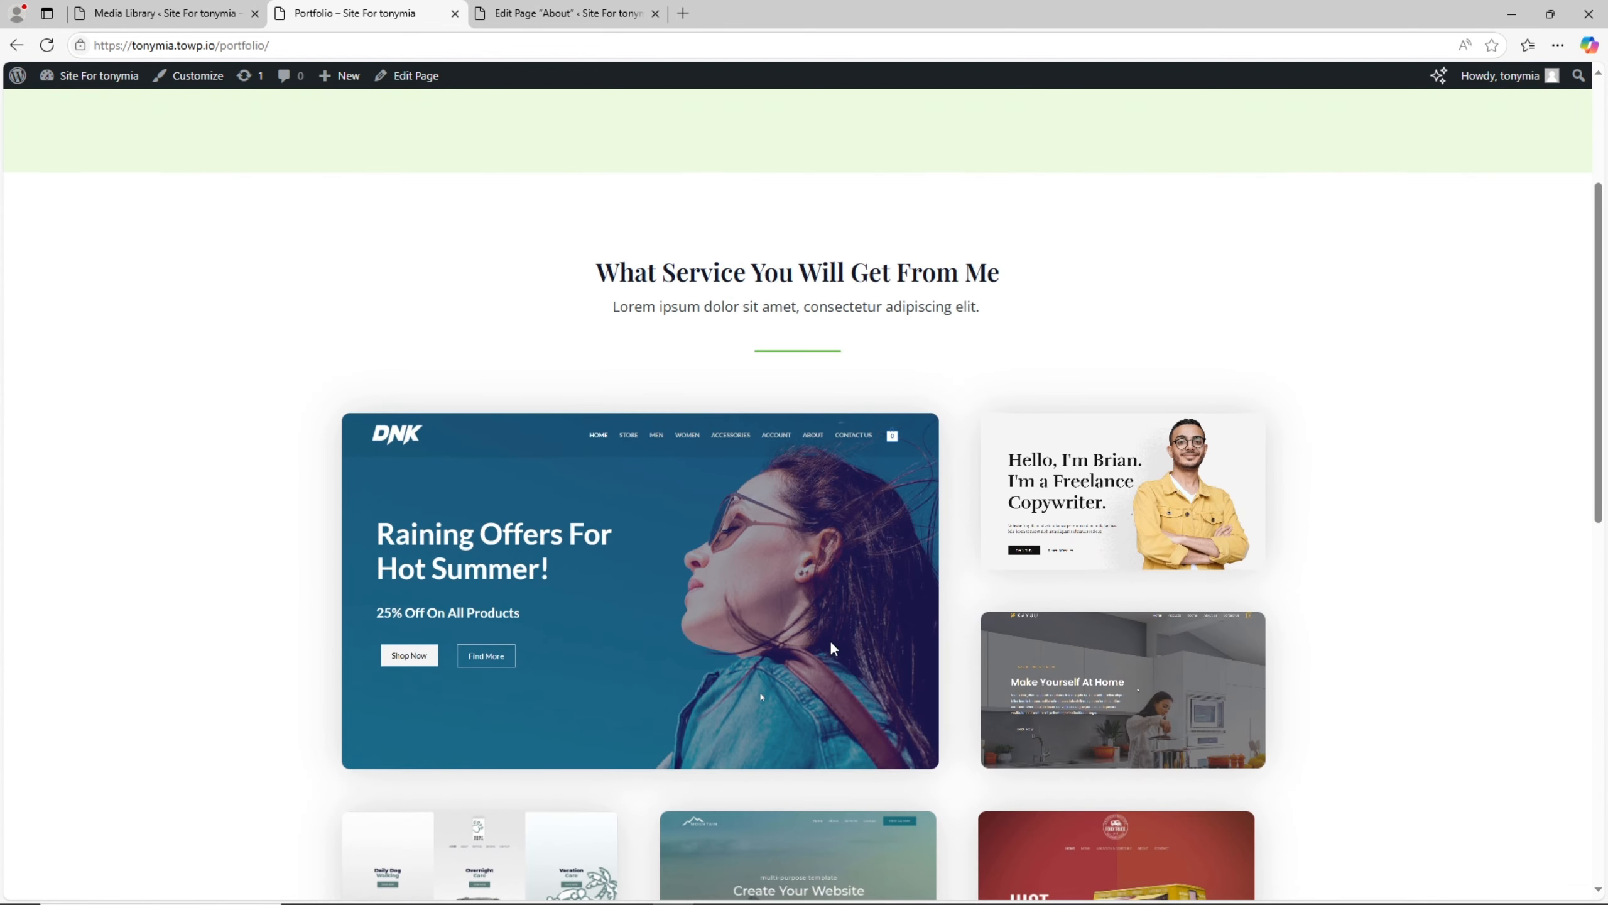
pyautogui.scroll(2, 829, 639)
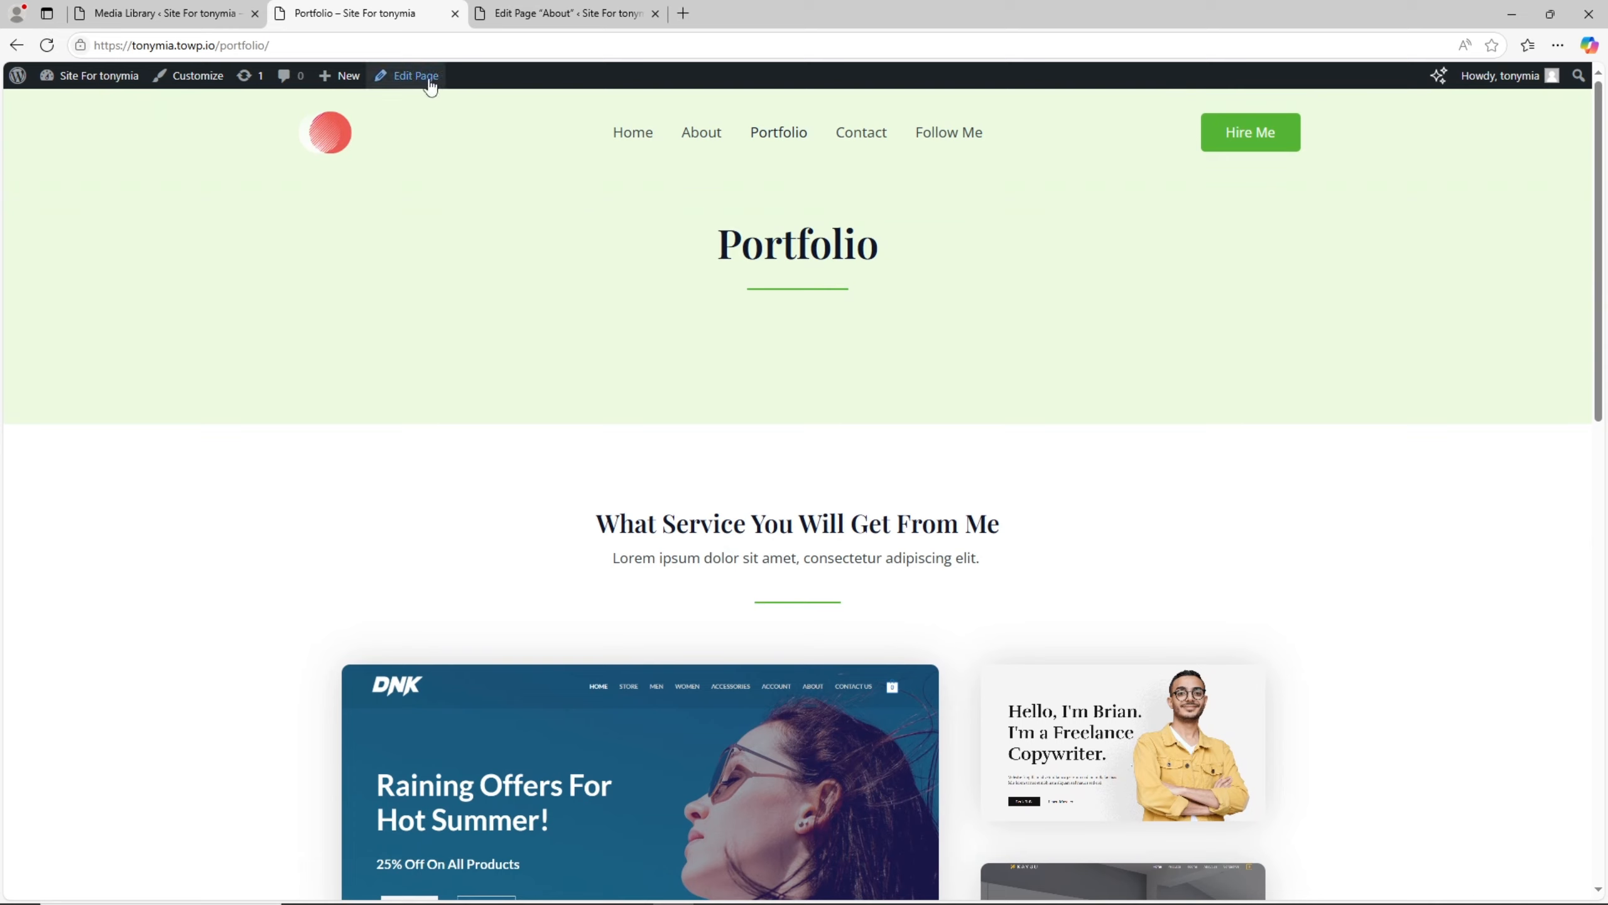
# - Open the live Contact page and review its contact detail cards and Get In Touch form
pyautogui.click(872, 144)
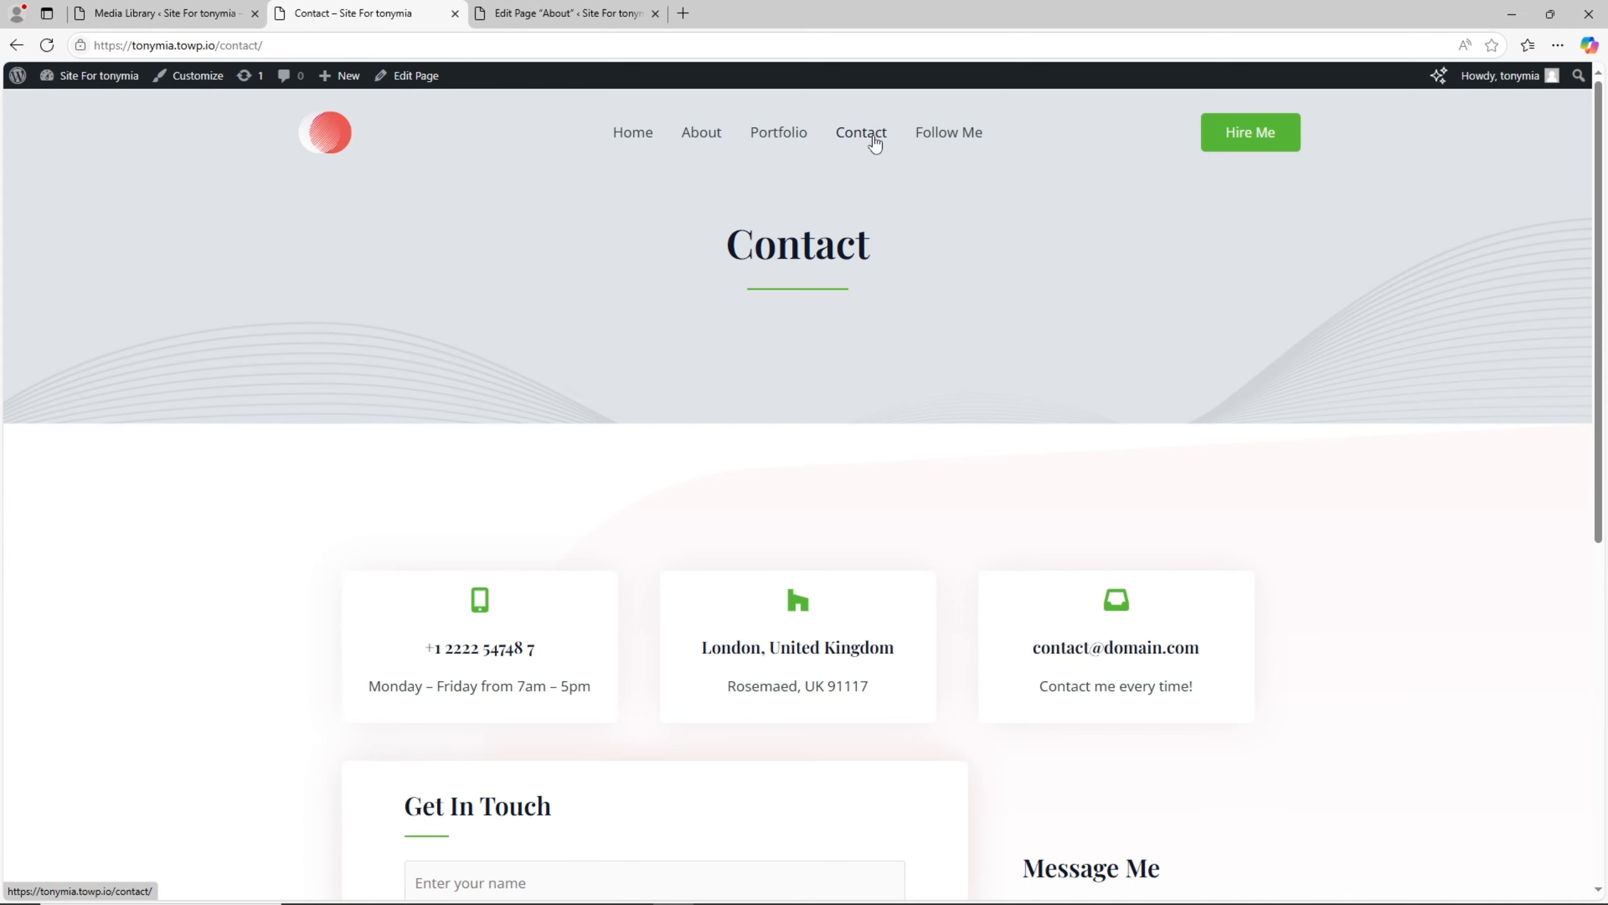
pyautogui.scroll(-5, 877, 405)
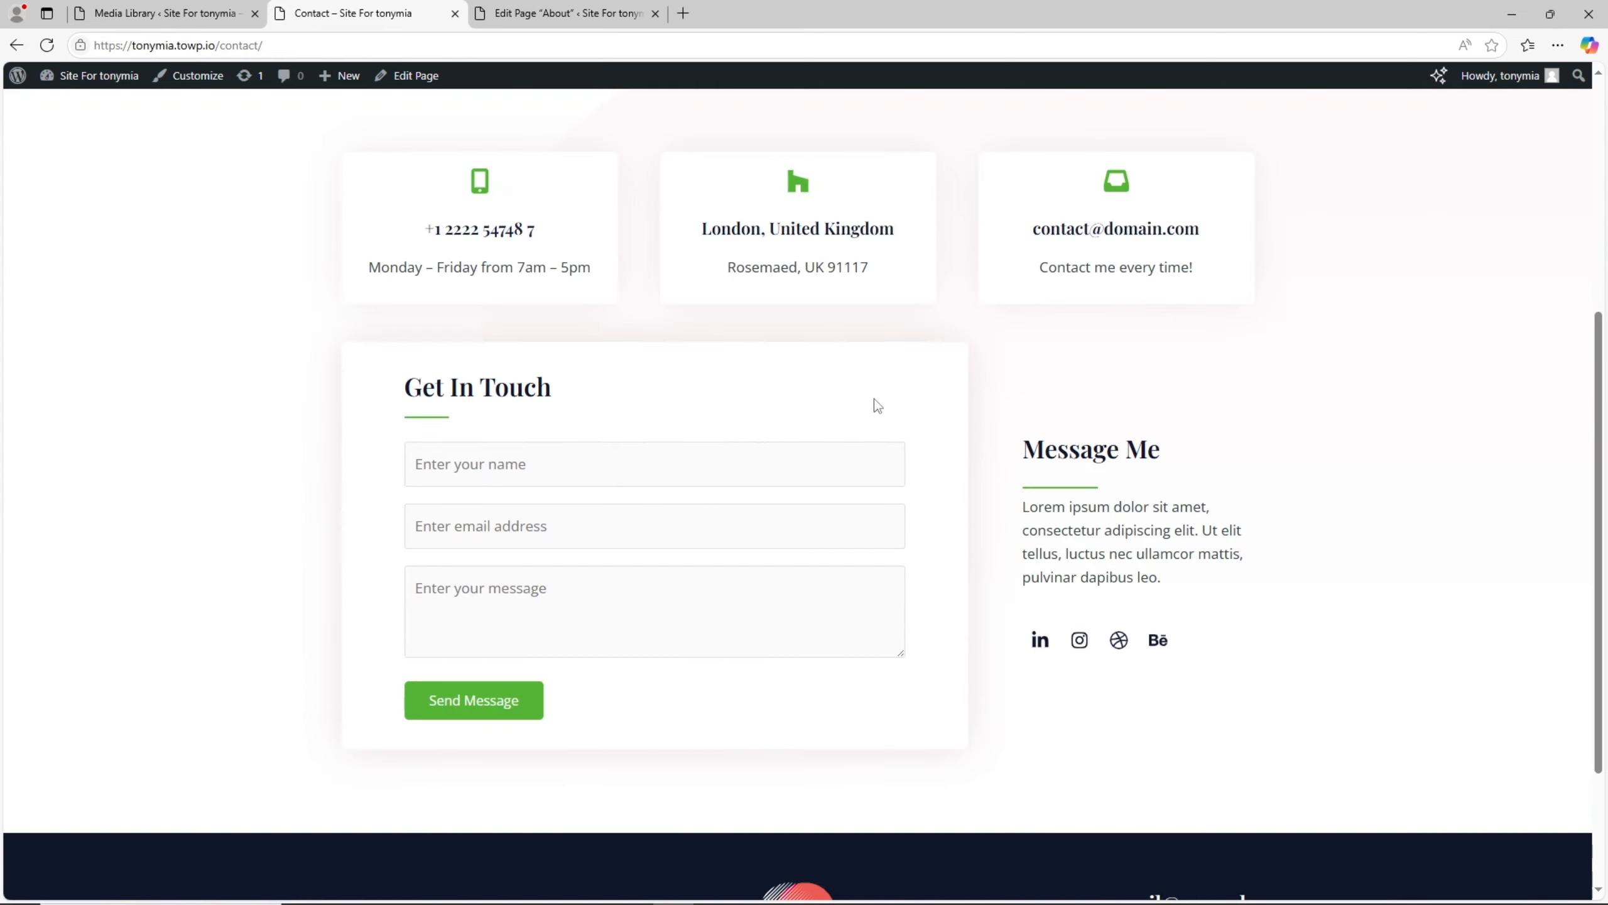
pyautogui.click(410, 465)
pyautogui.click(645, 422)
pyautogui.scroll(4, 456, 144)
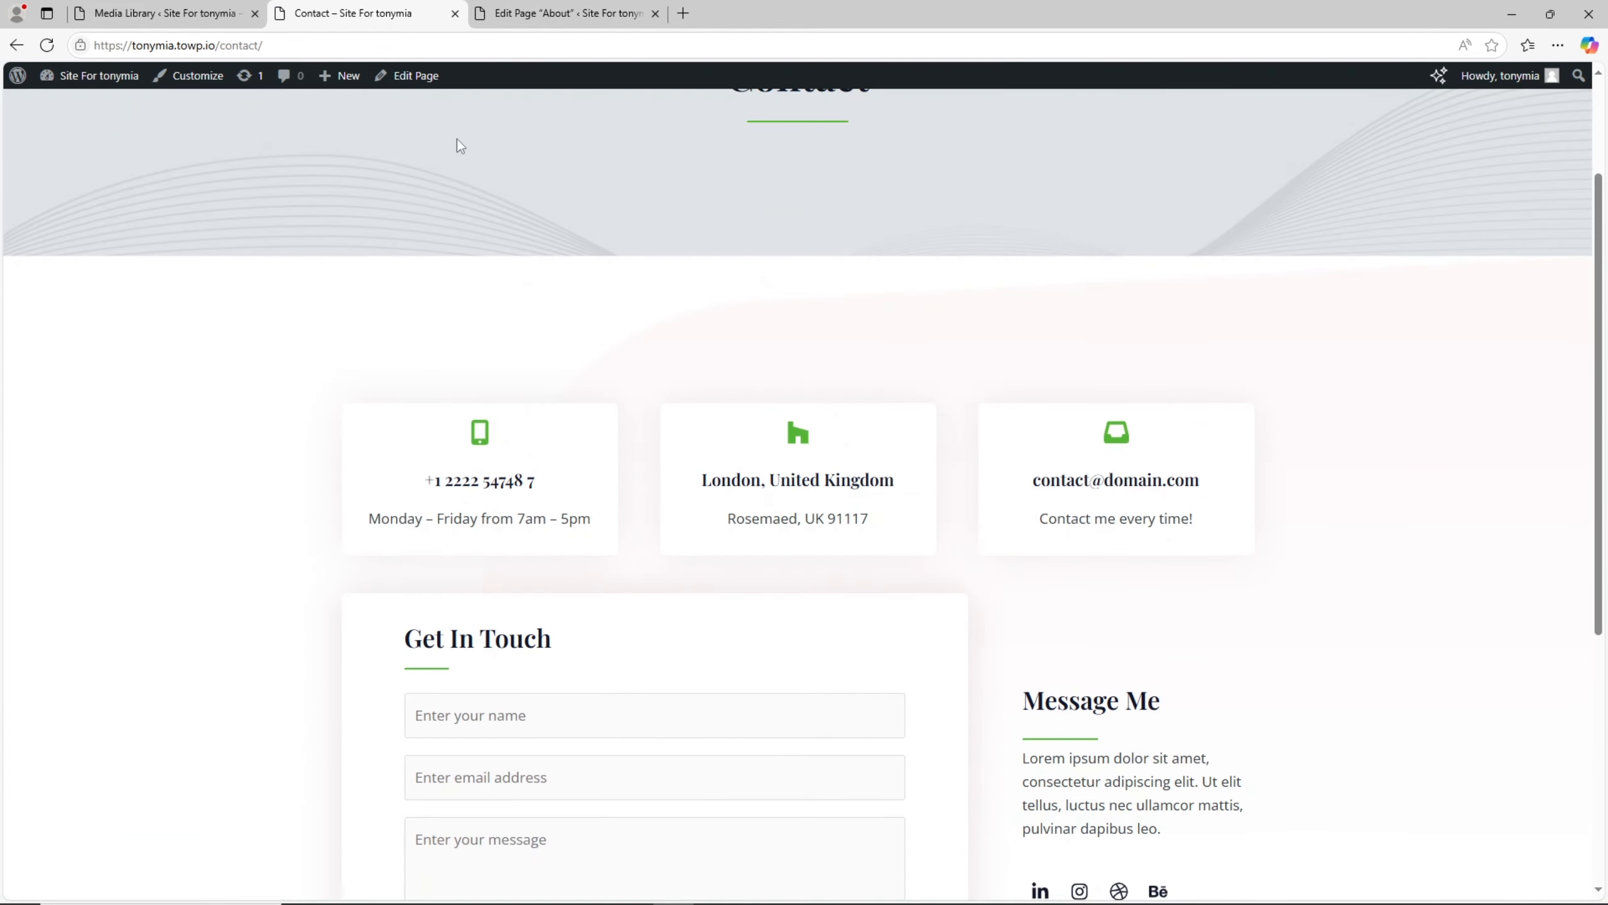
# - Open the Contact page for editing in a new tab and bring its contact cards and form into view
pyautogui.rightClick(429, 78)
pyautogui.click(451, 93)
pyautogui.scroll(-4, 581, 465)
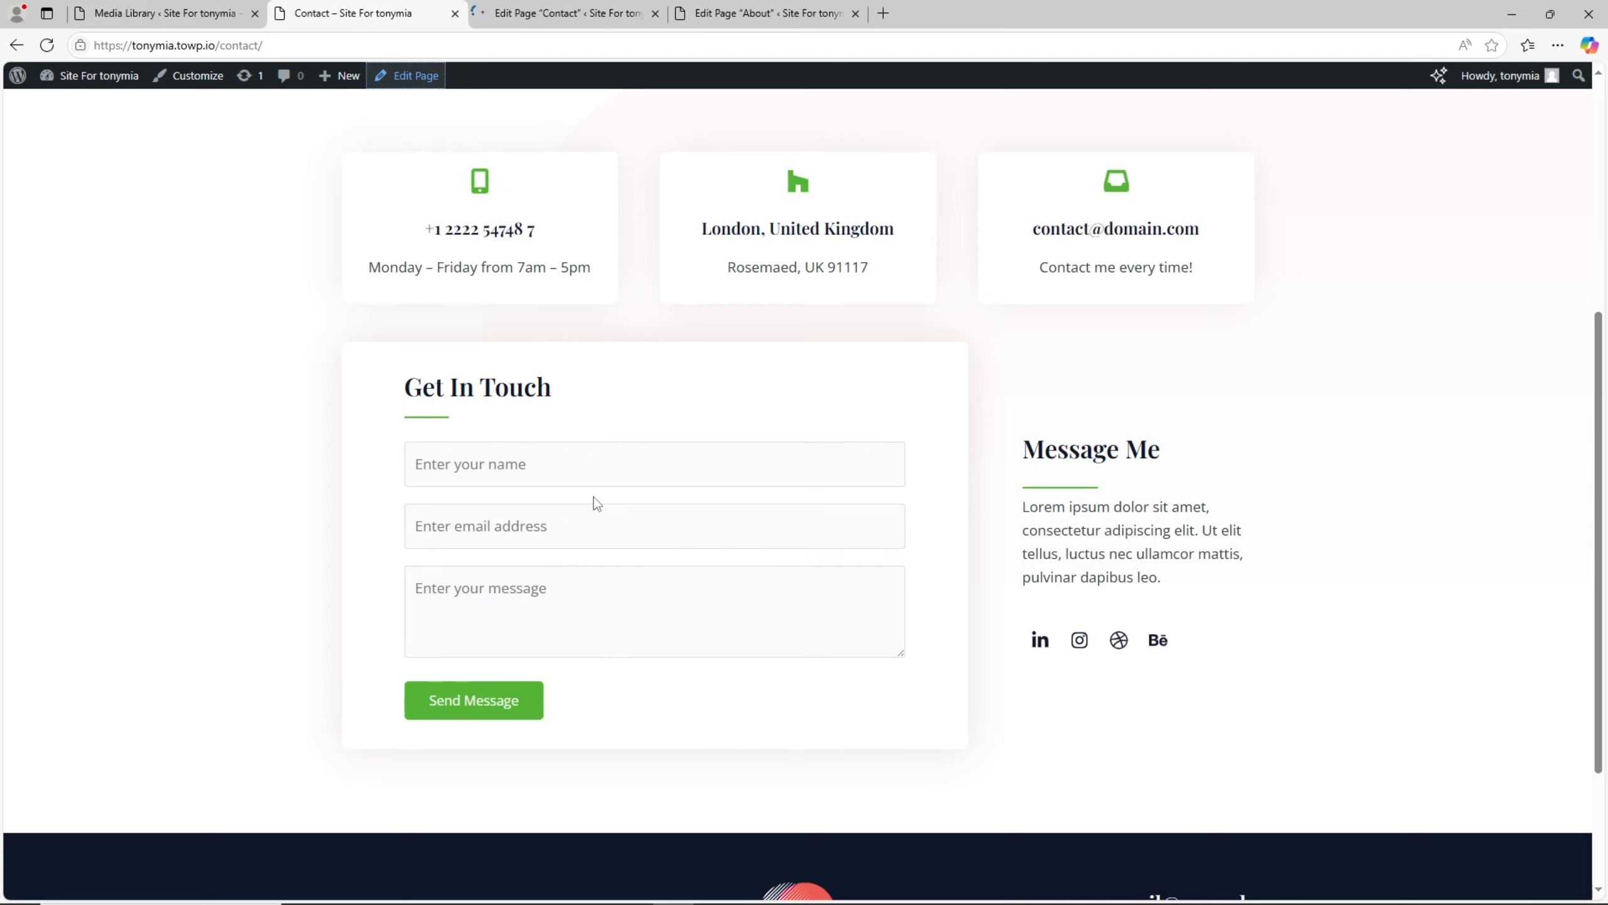
pyautogui.hotkey('ctrl', 'Tab')
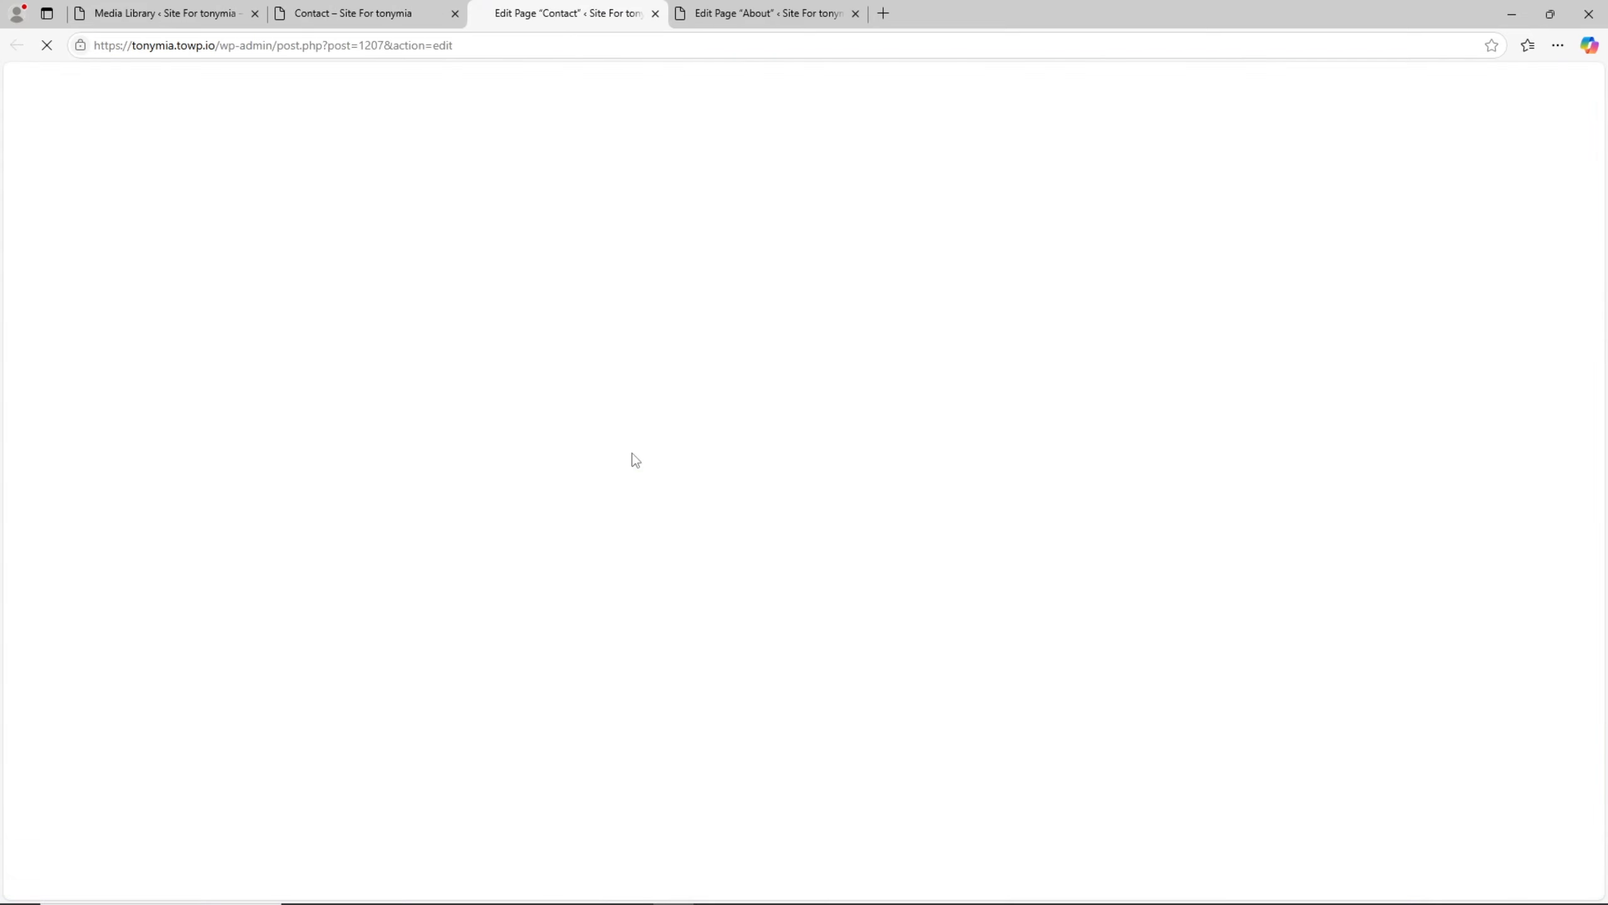
pyautogui.scroll(-4, 606, 512)
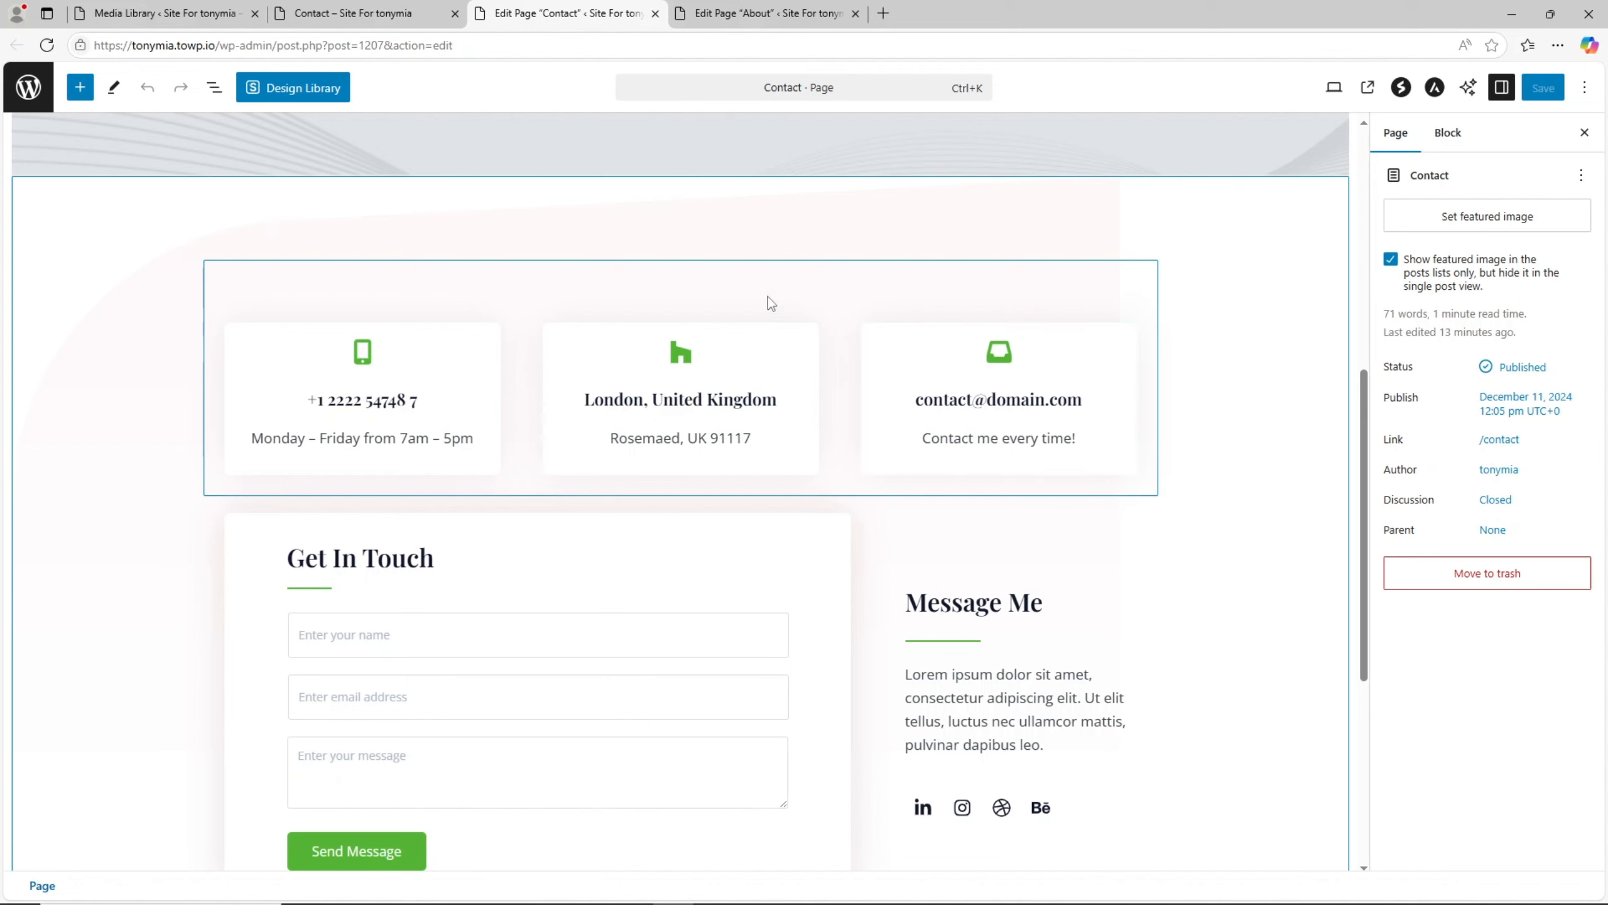
# - Check the block options of the contact cards' container and the settings of the form's name field
pyautogui.click(773, 314)
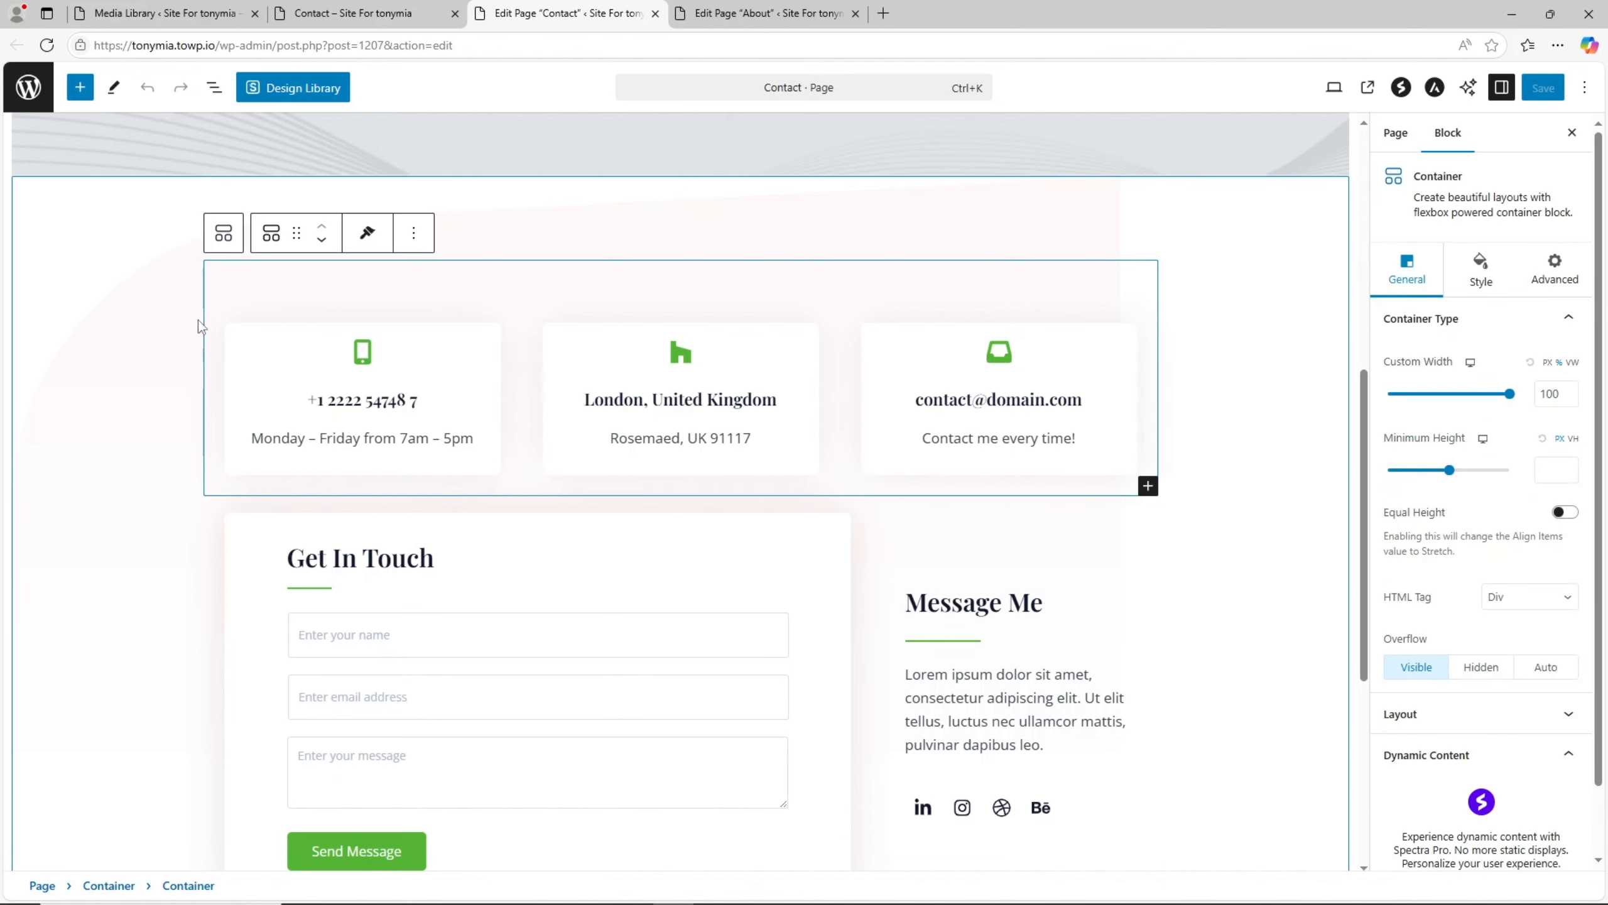
pyautogui.click(416, 234)
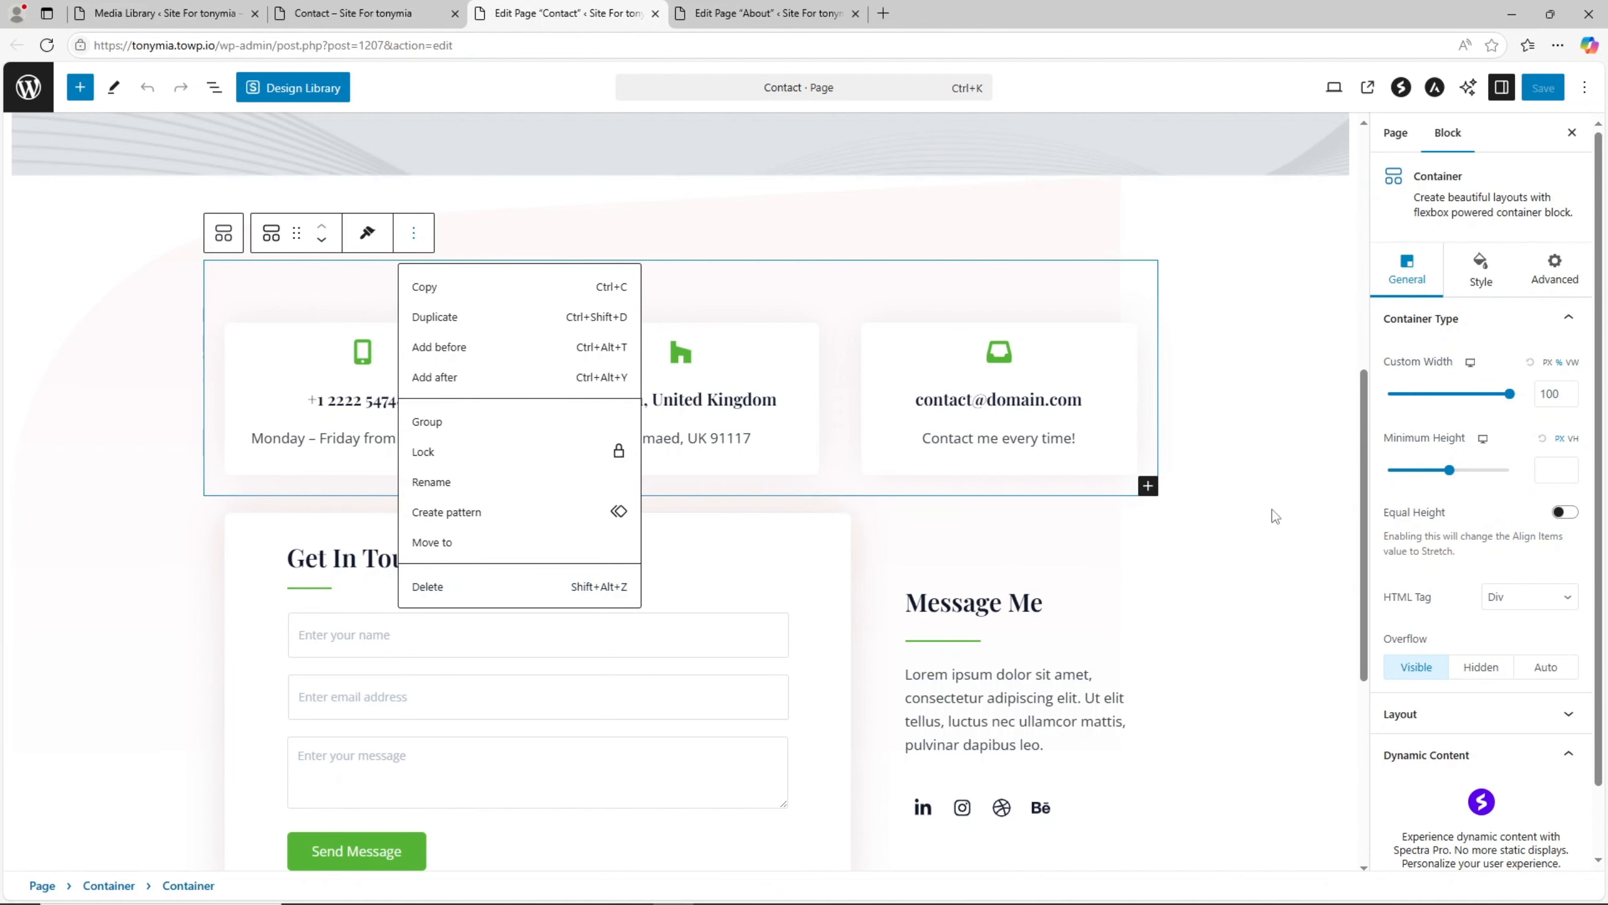
pyautogui.click(324, 646)
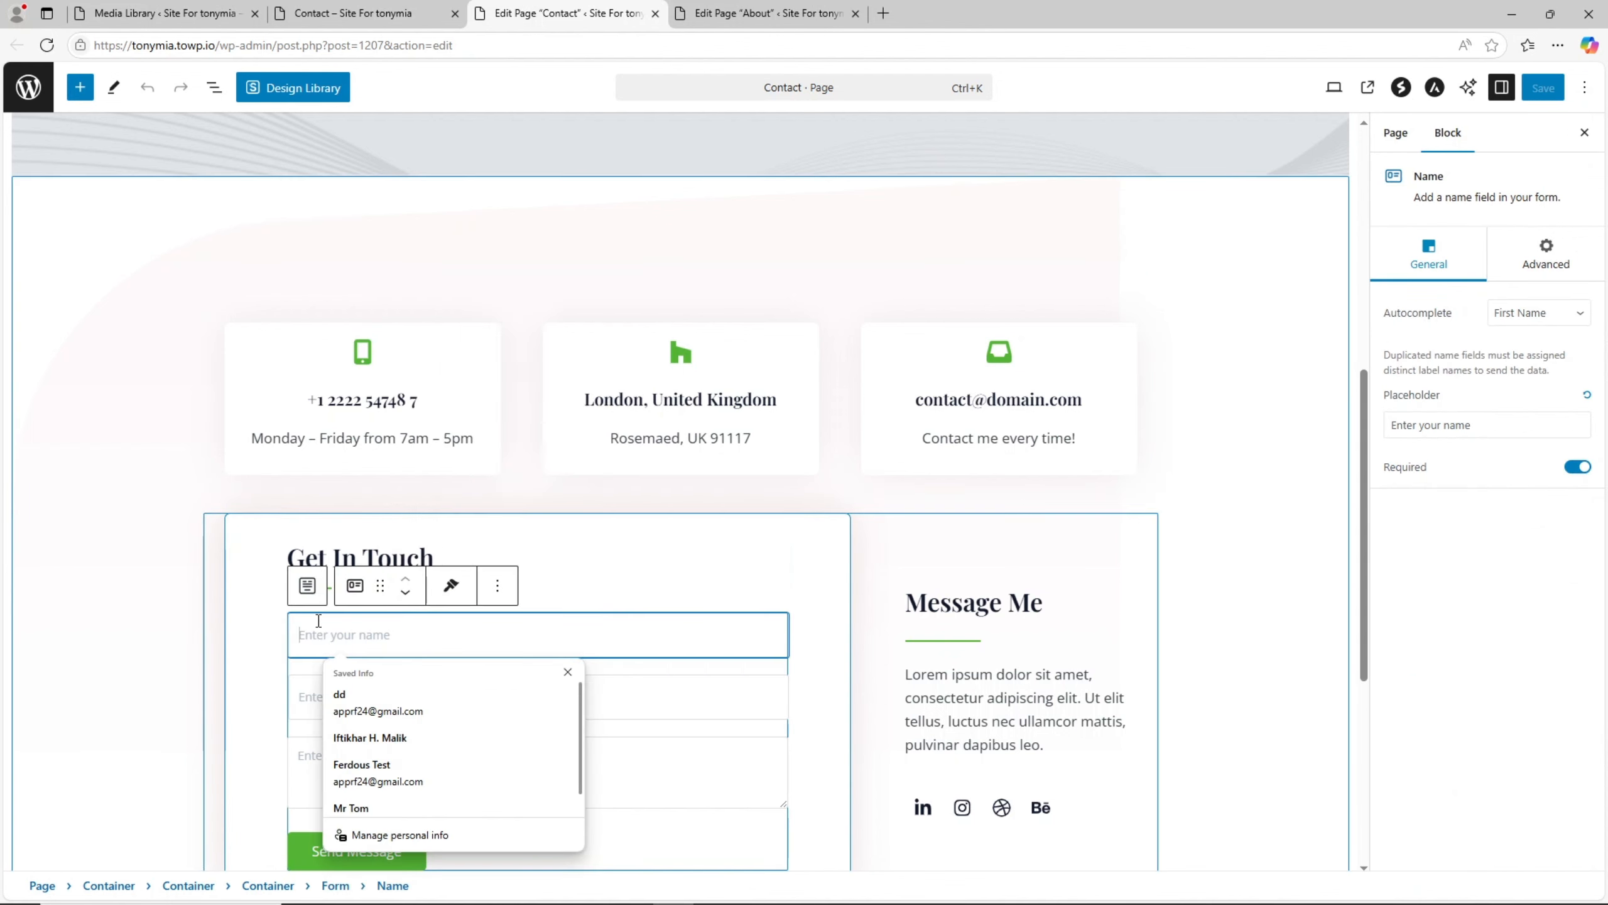
pyautogui.click(1540, 553)
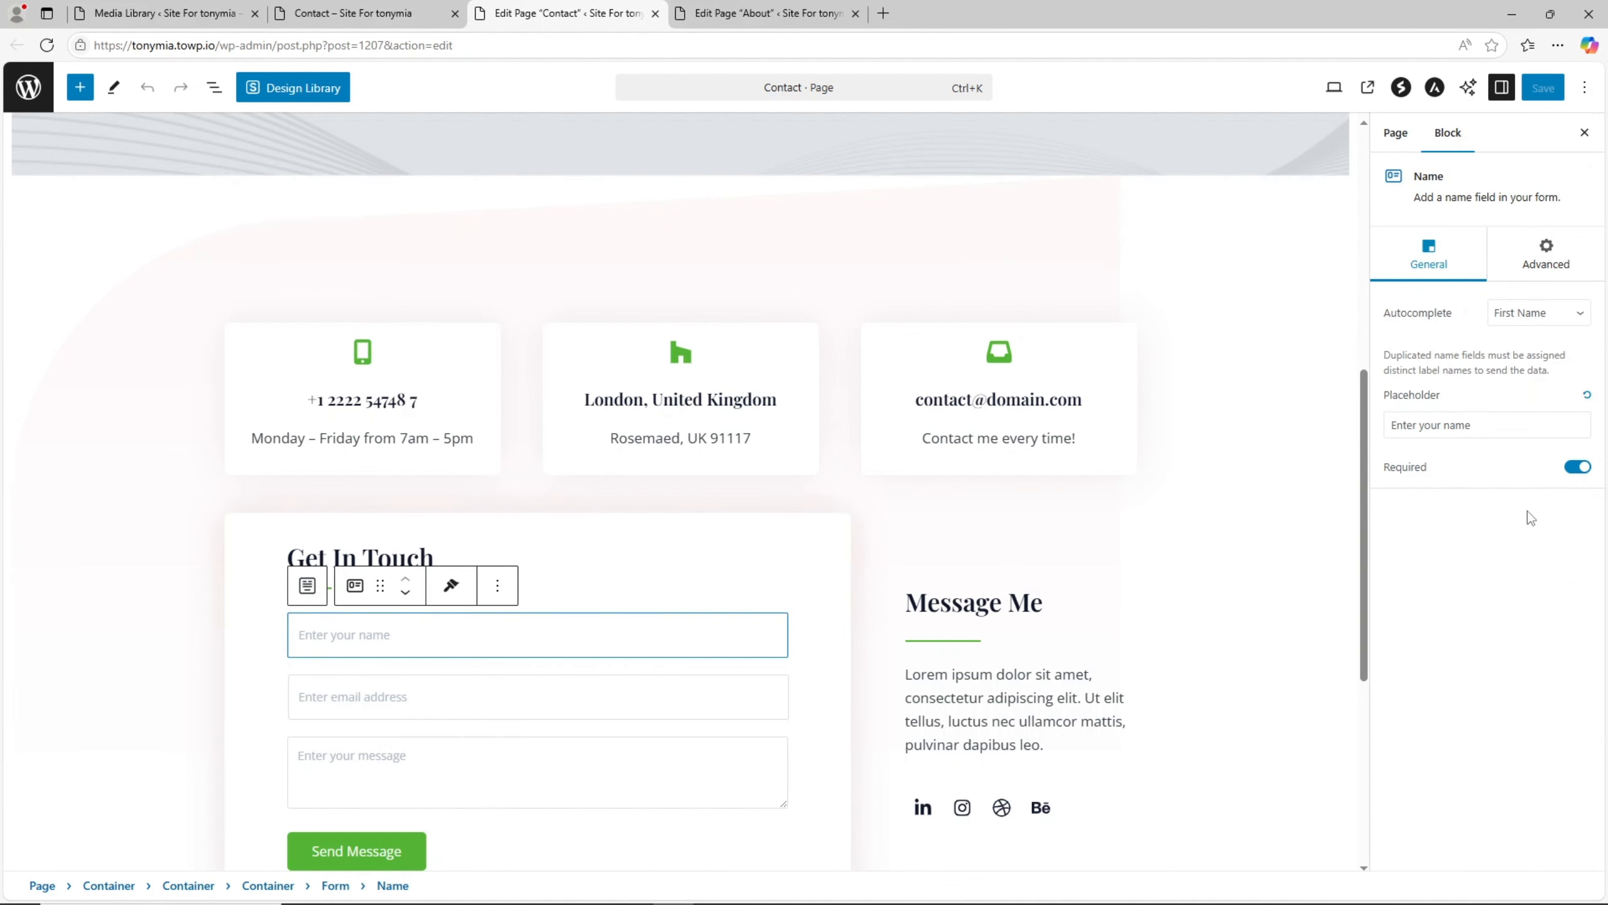
# - Select the whole Get In Touch form block, review its general settings and expand its Actions settings for submission e-mails
pyautogui.click(315, 597)
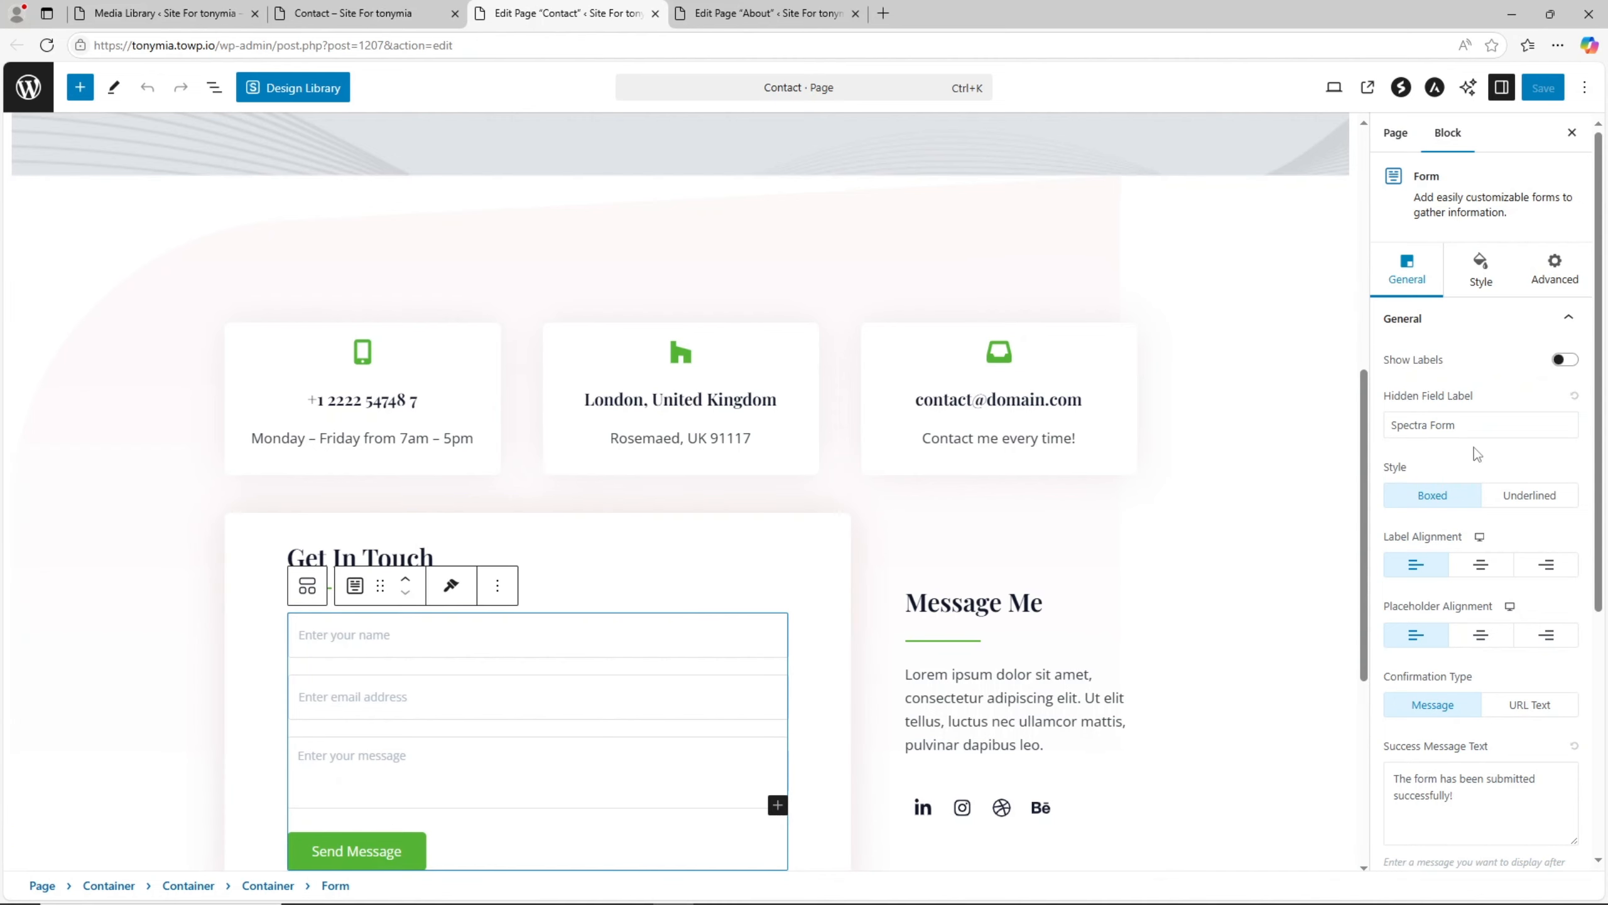
pyautogui.scroll(-5, 1474, 537)
pyautogui.scroll(5, 1479, 564)
pyautogui.scroll(-5, 1483, 428)
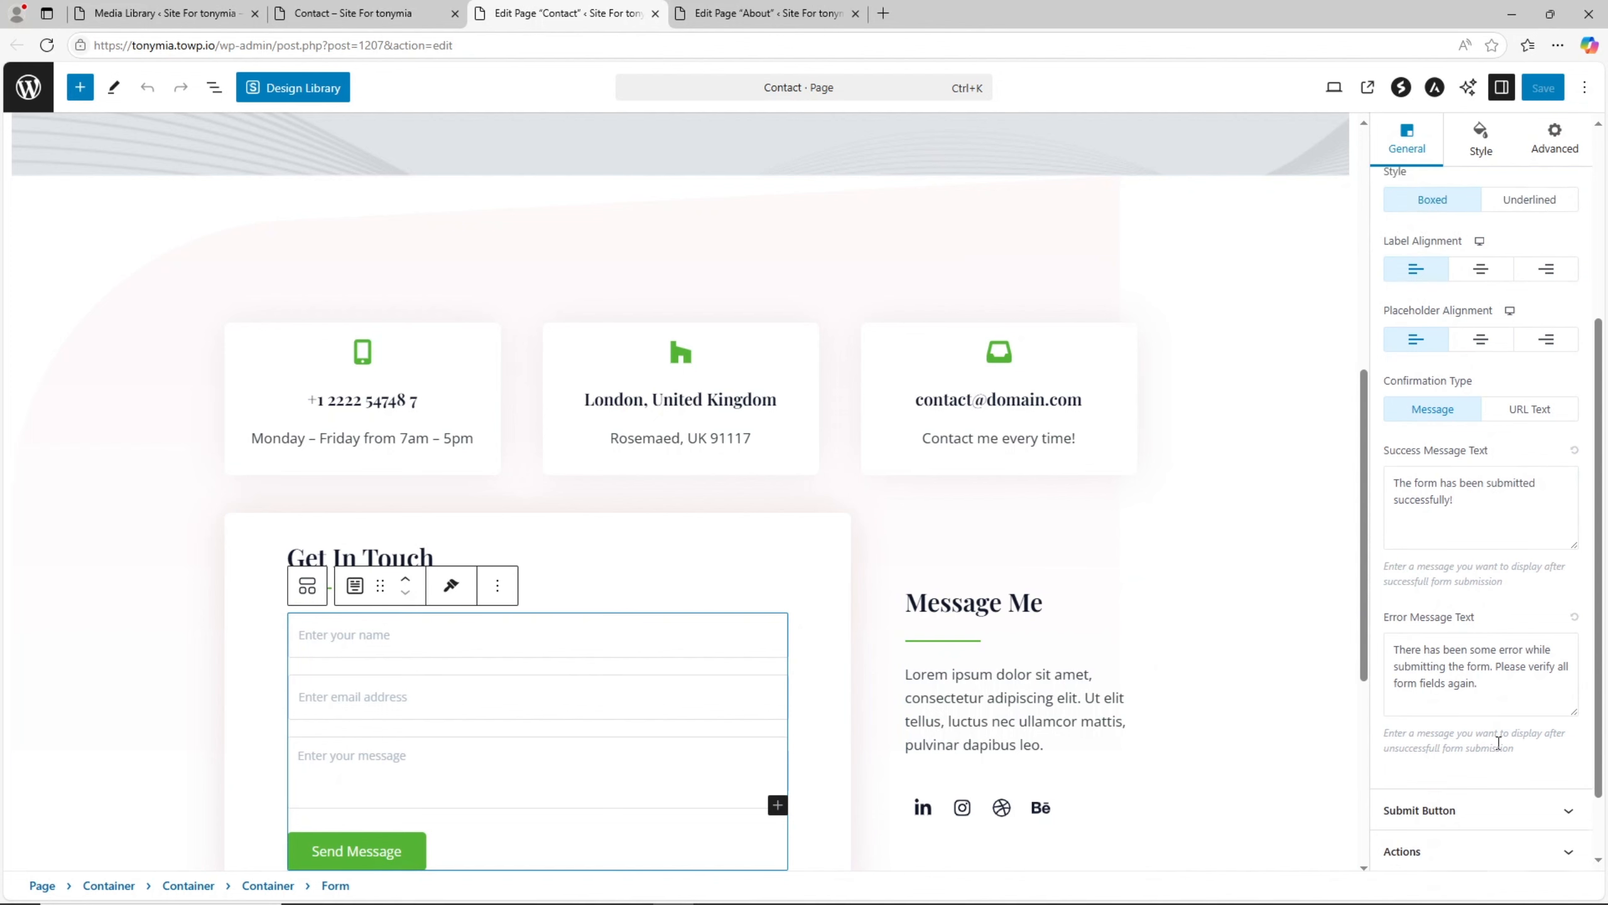
pyautogui.click(1484, 769)
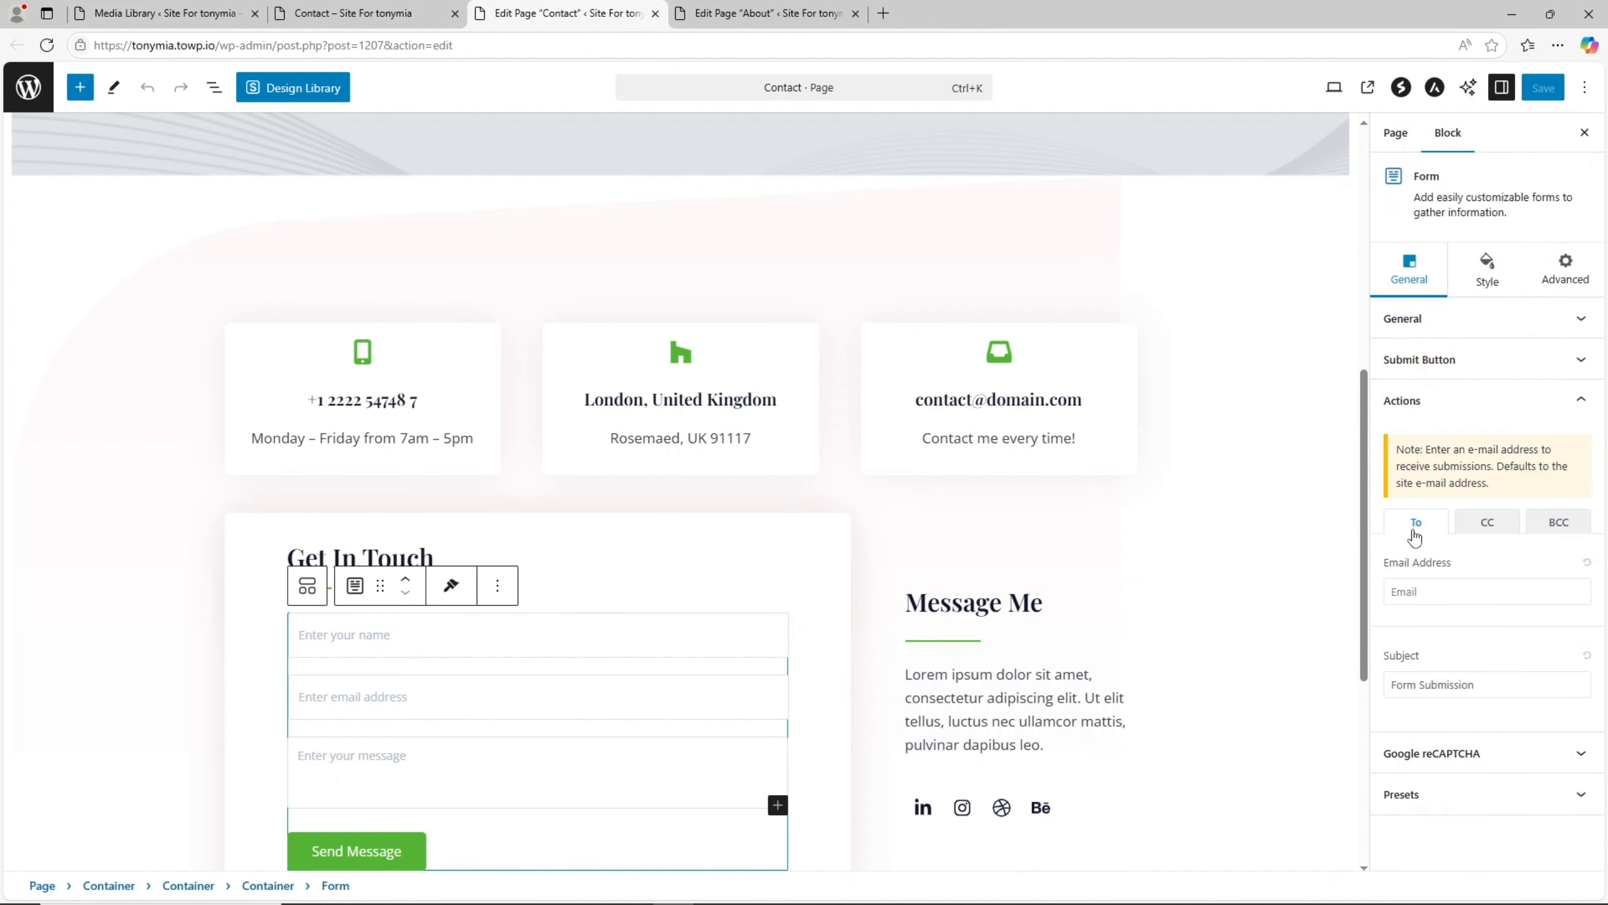
# - Examine the recipient e-mail and subject fields in the Get In Touch form's Actions settings, reselecting the whole form if needed
pyautogui.click(1425, 591)
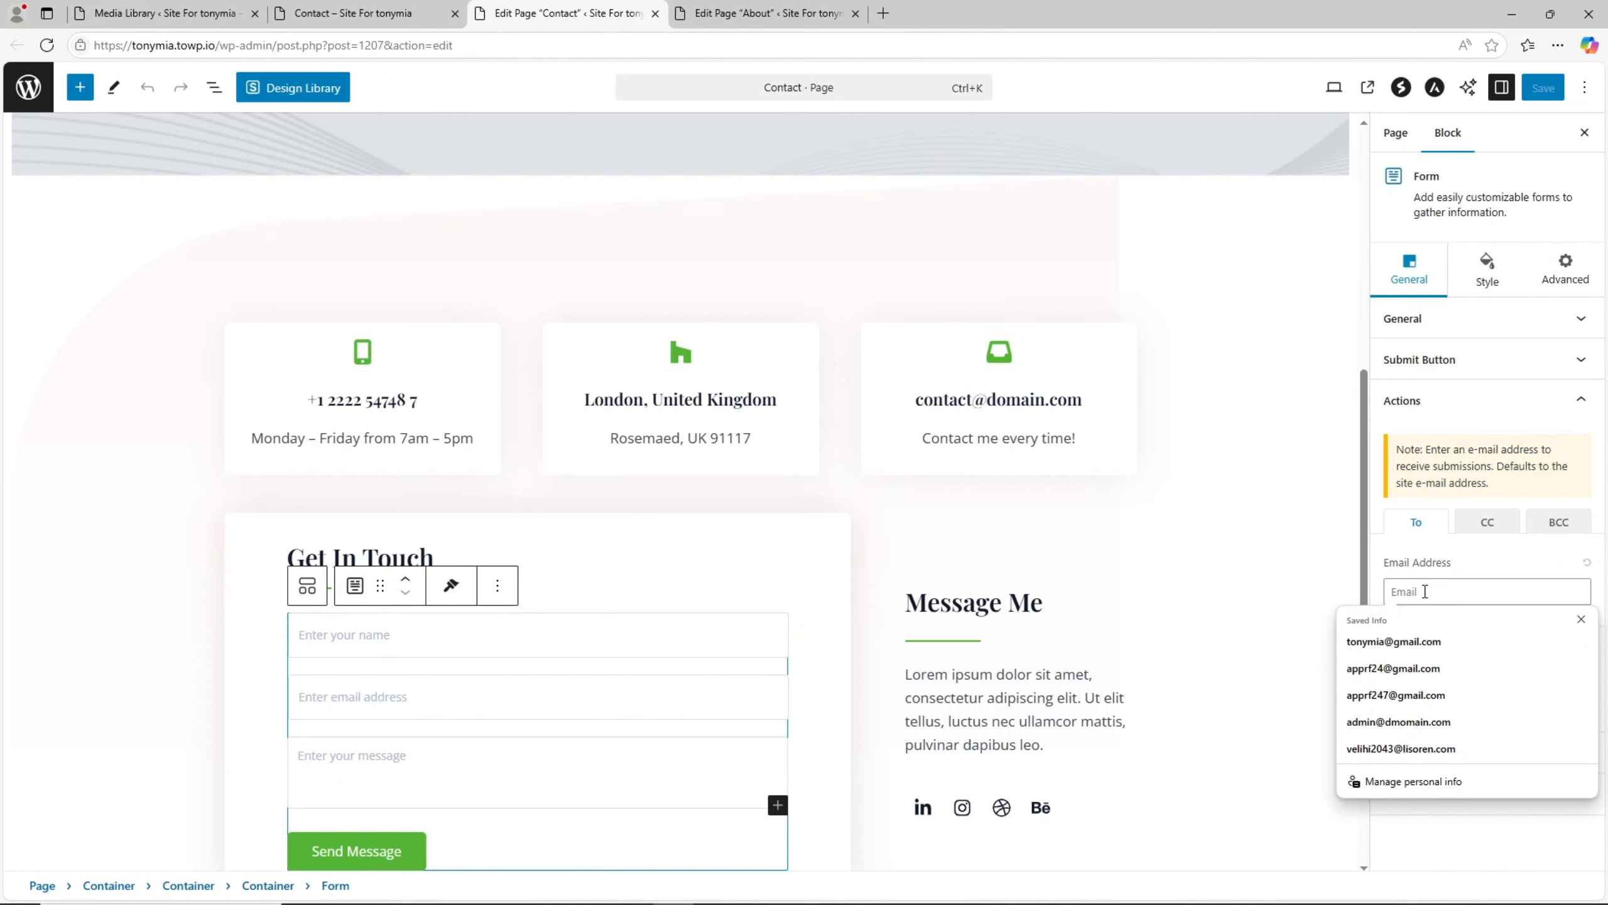
pyautogui.click(1355, 589)
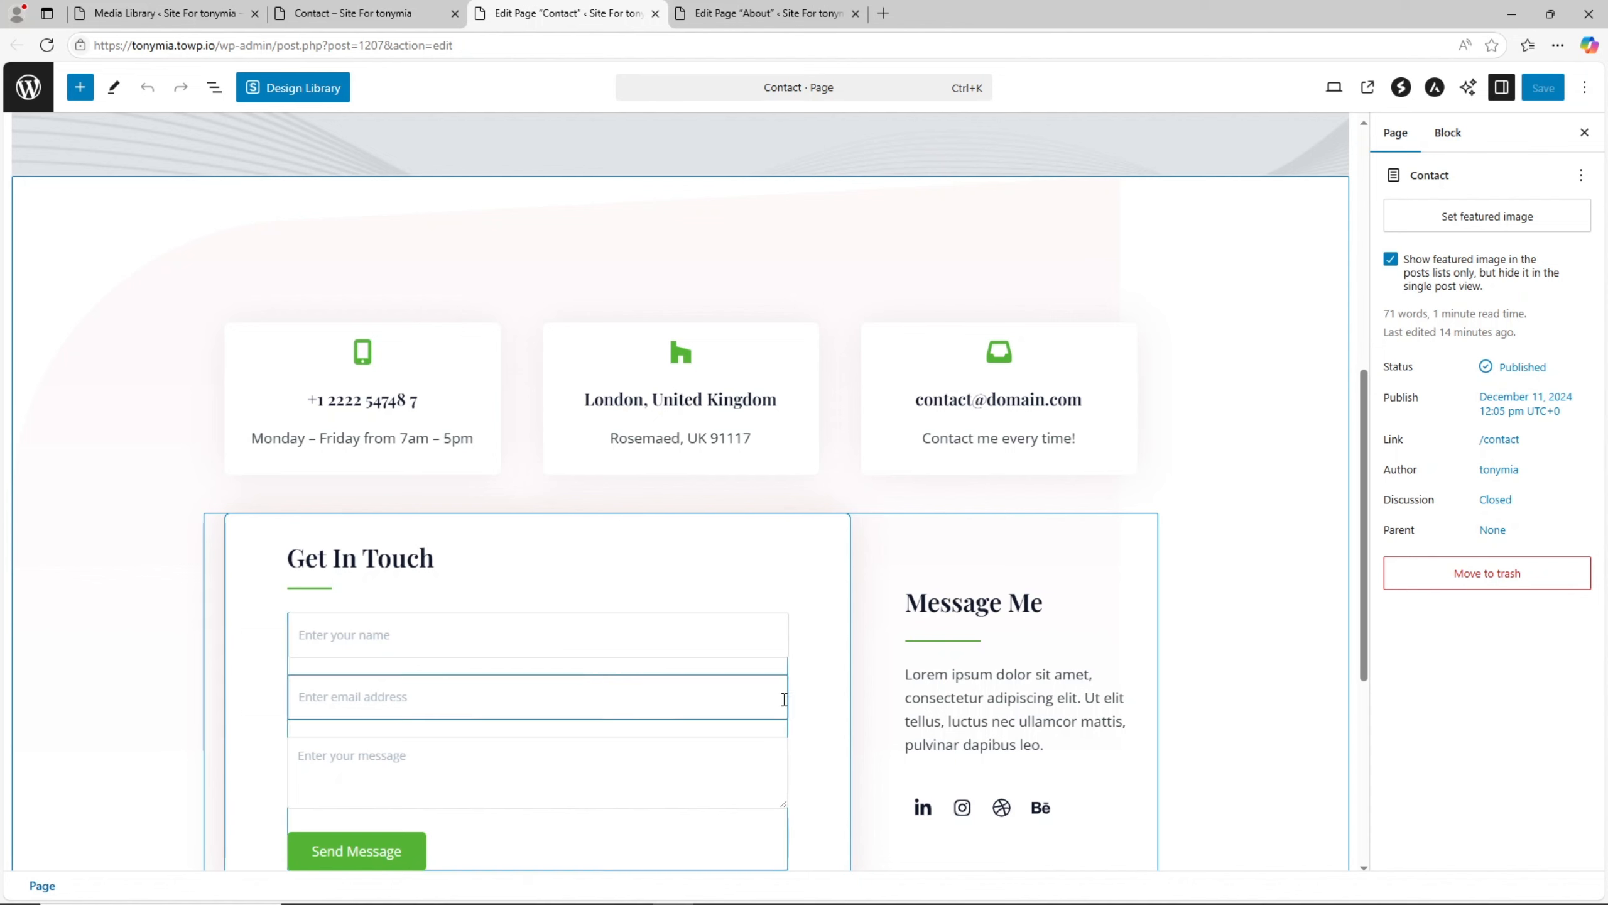
pyautogui.click(689, 797)
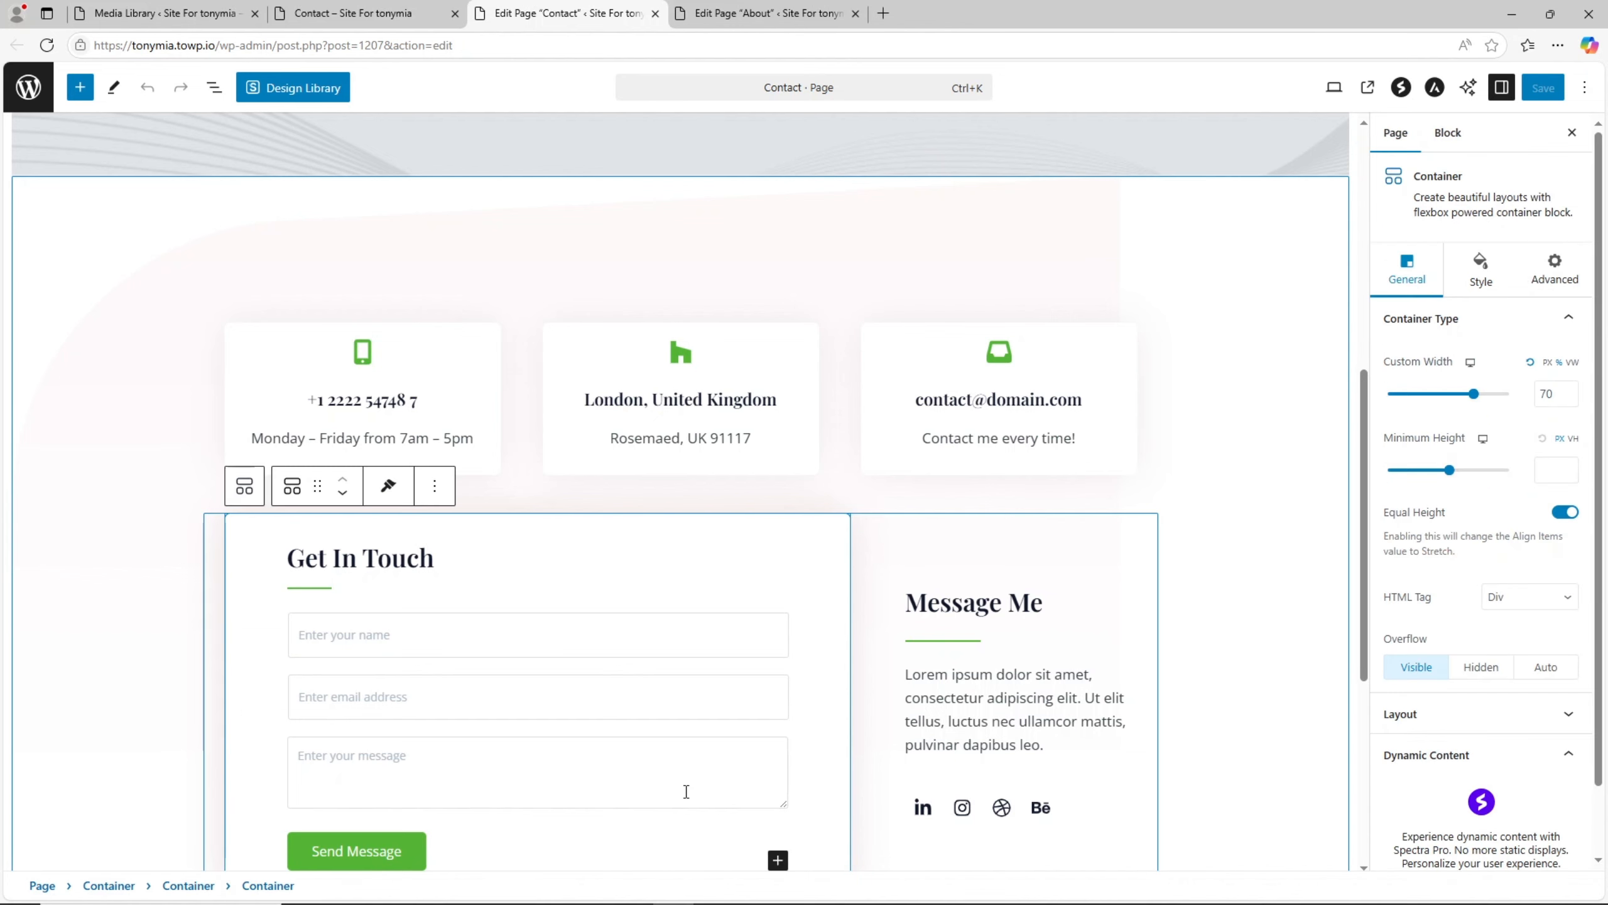
pyautogui.click(695, 786)
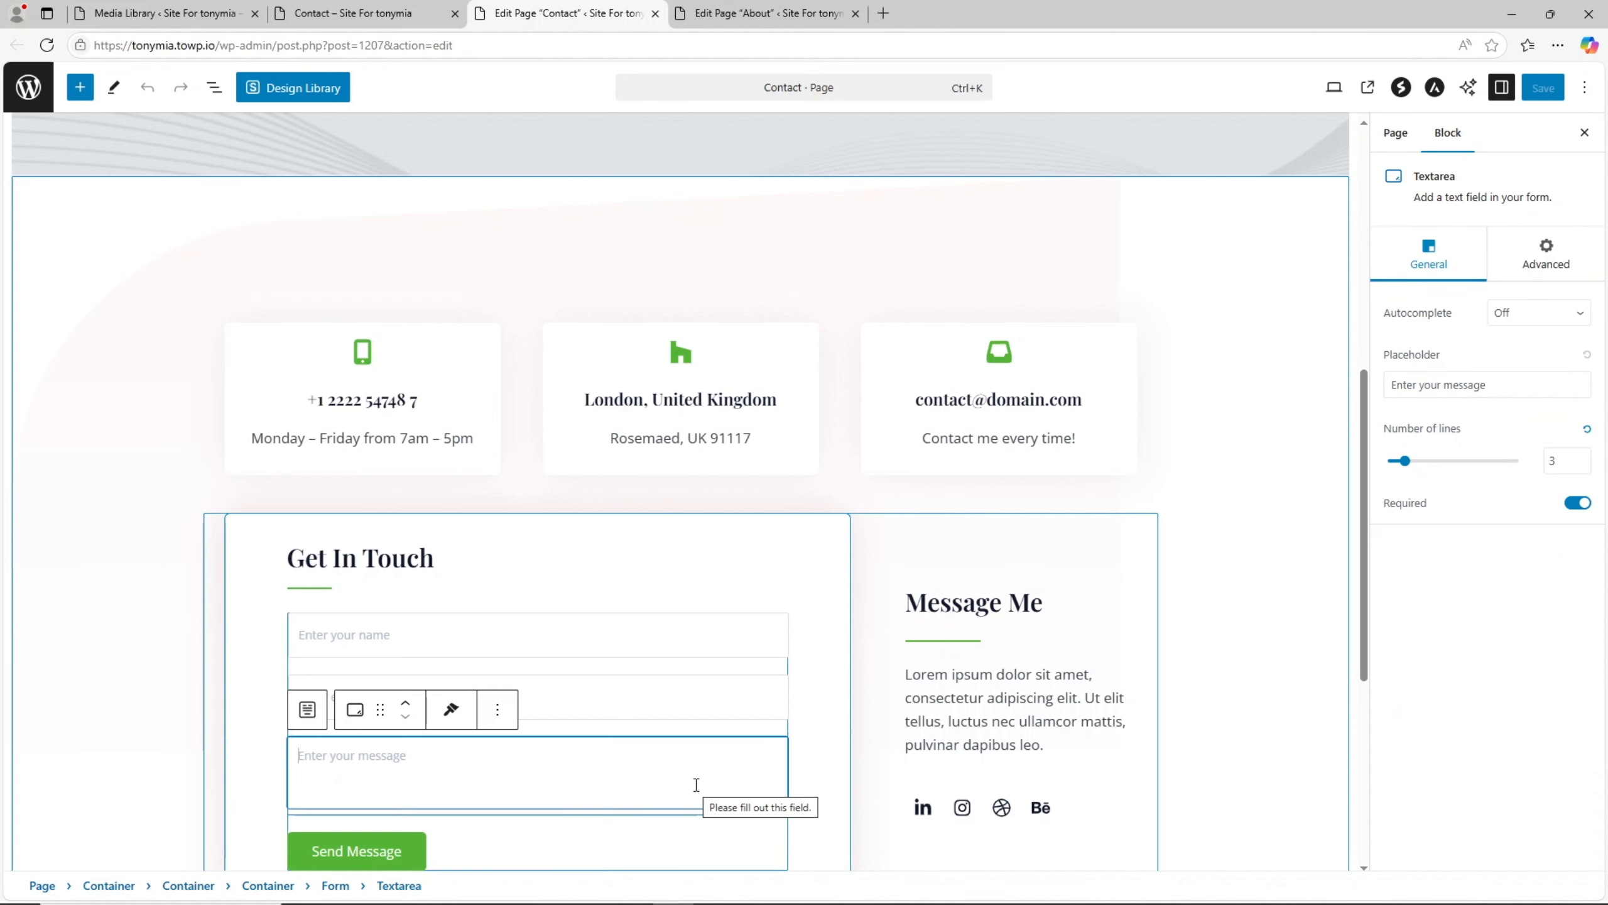
pyautogui.click(604, 842)
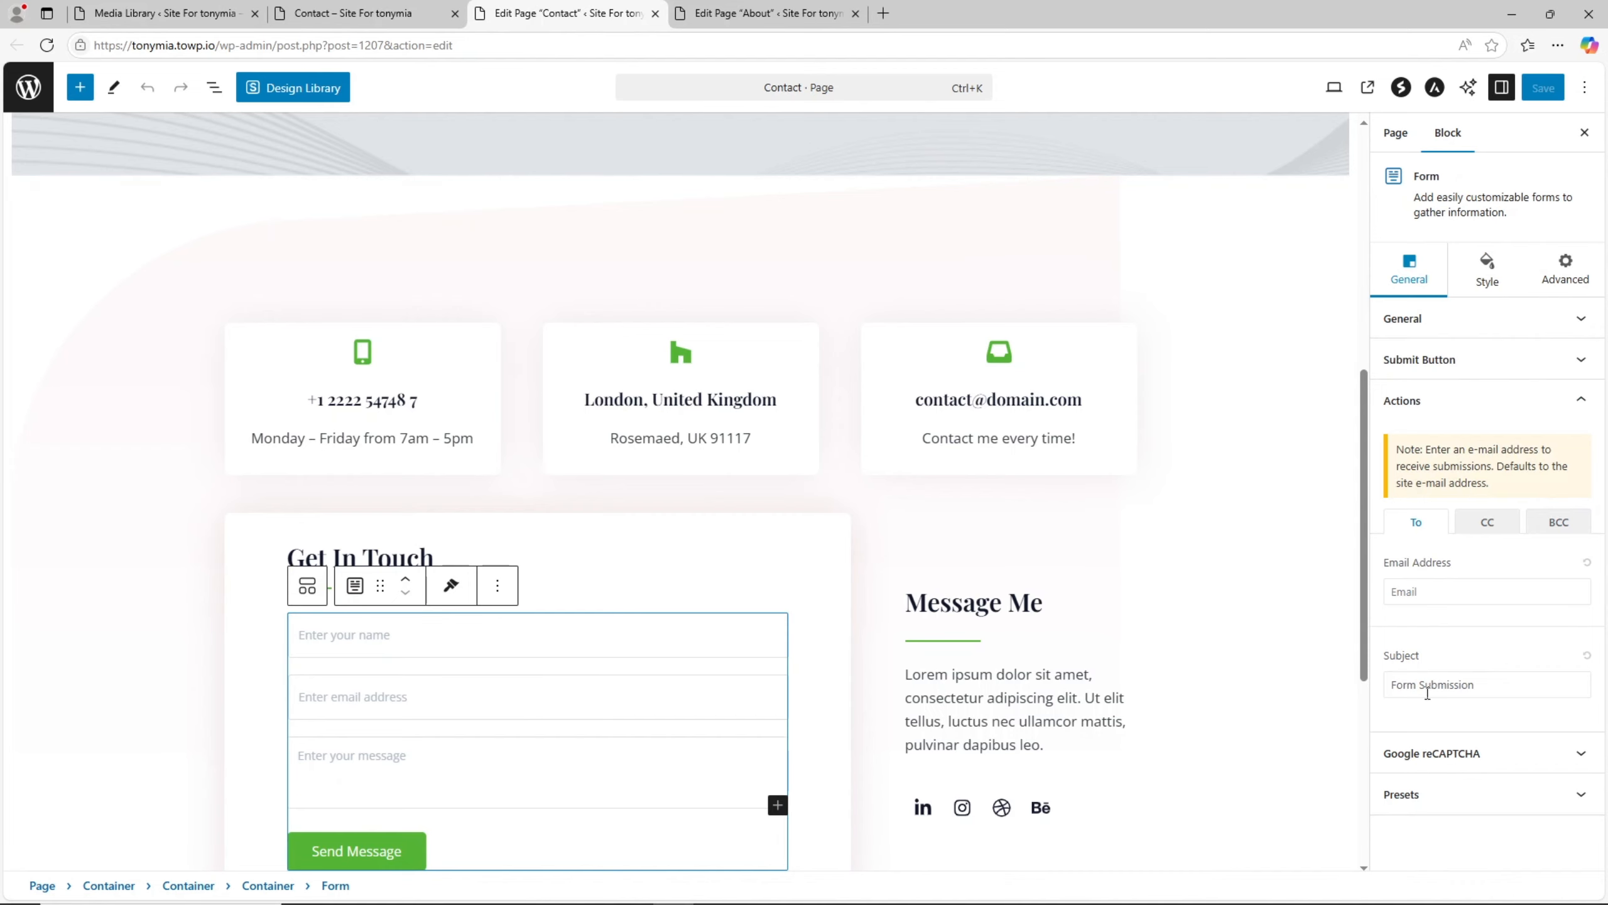
pyautogui.click(1428, 689)
pyautogui.moveTo(1491, 690); pyautogui.dragTo(1380, 697)
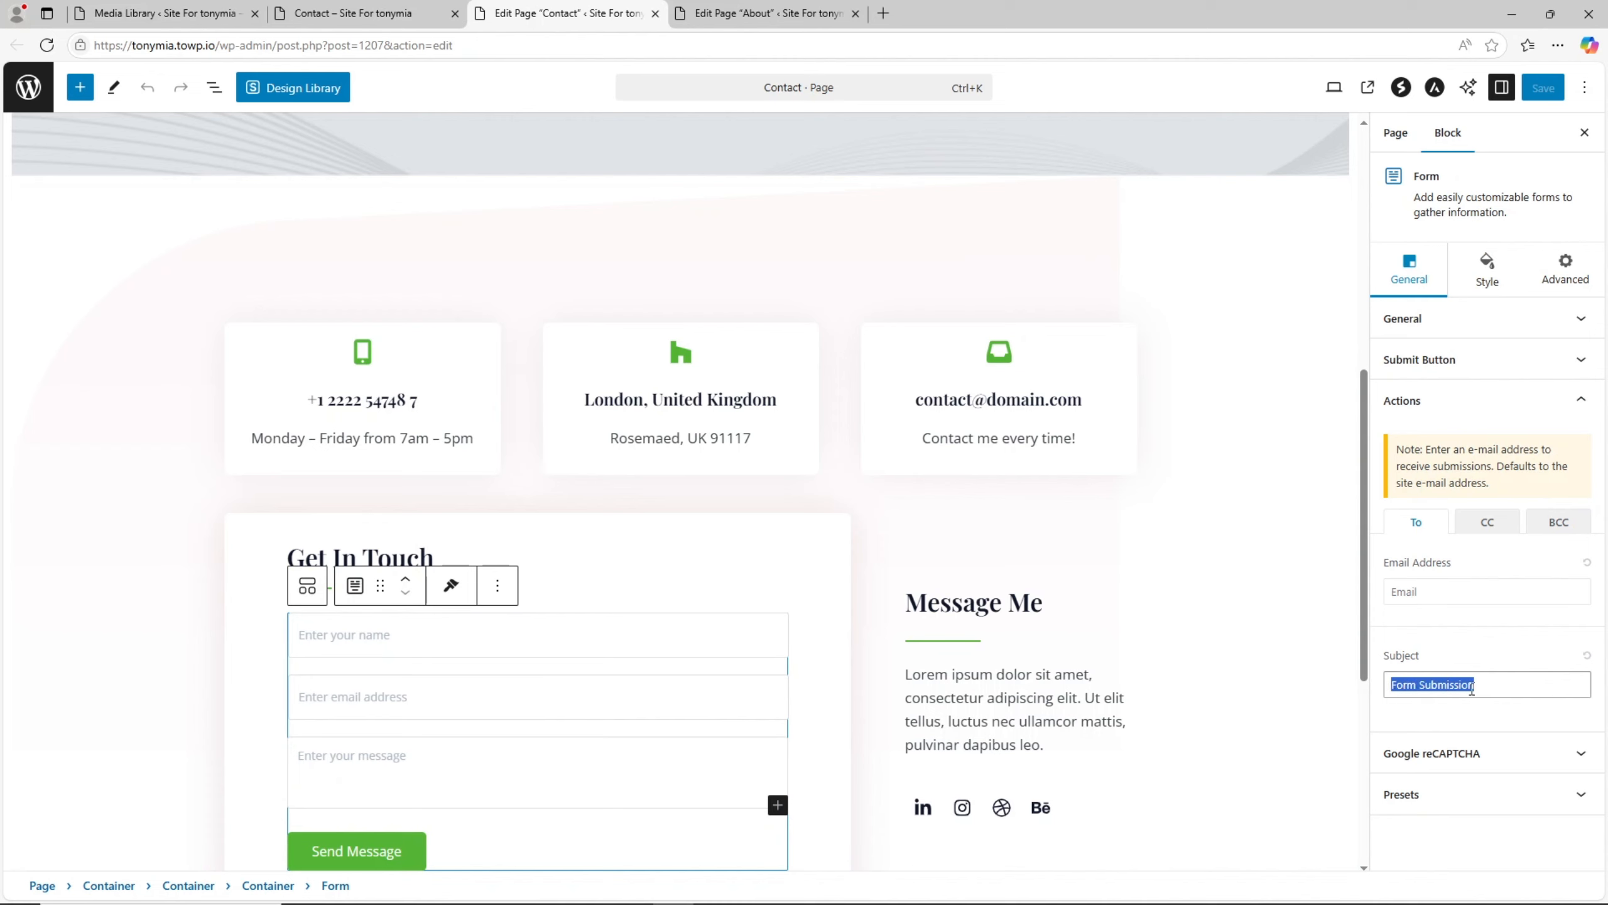
# - Disable Google reCAPTCHA for the Get In Touch form, check its Actions and Submit Button settings, and save the Contact page
pyautogui.click(1475, 752)
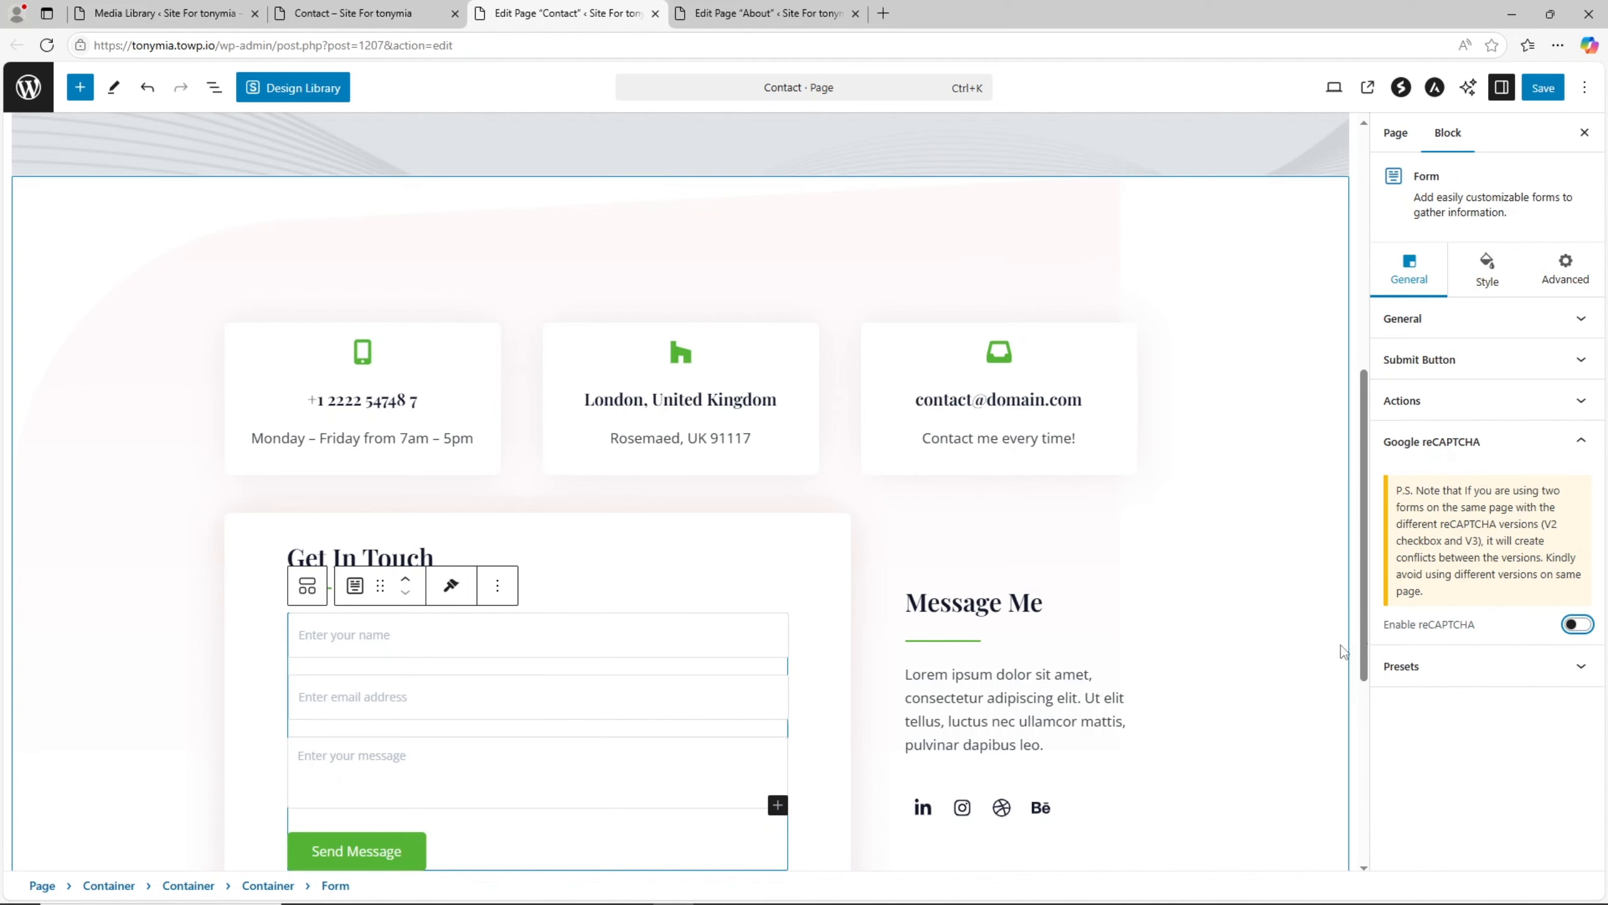
pyautogui.click(1515, 401)
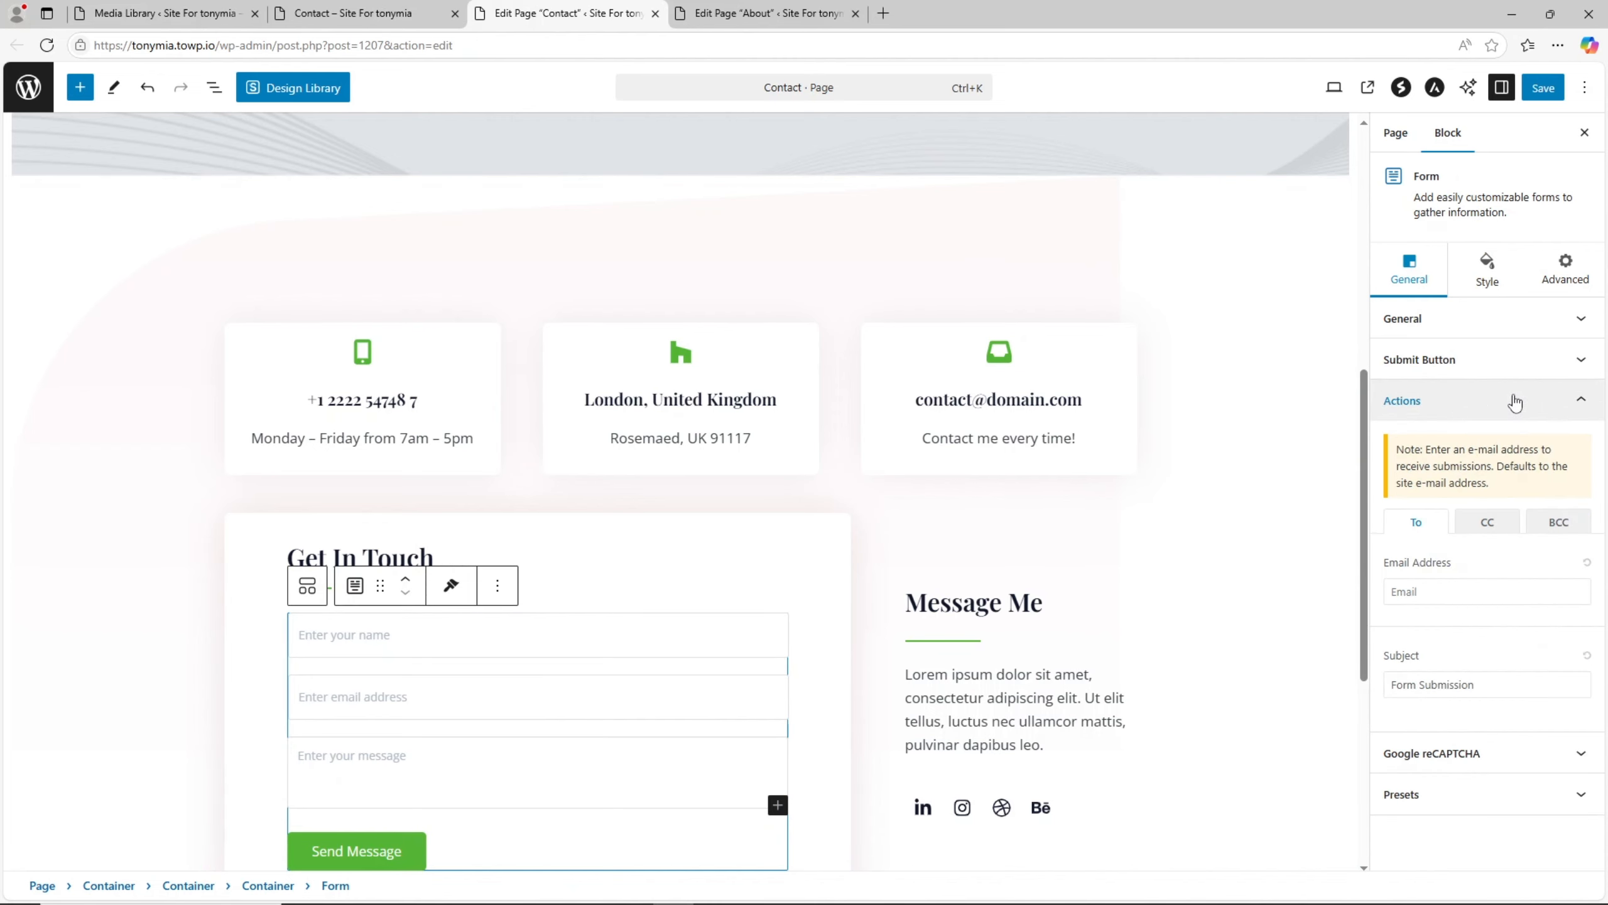
pyautogui.click(1470, 356)
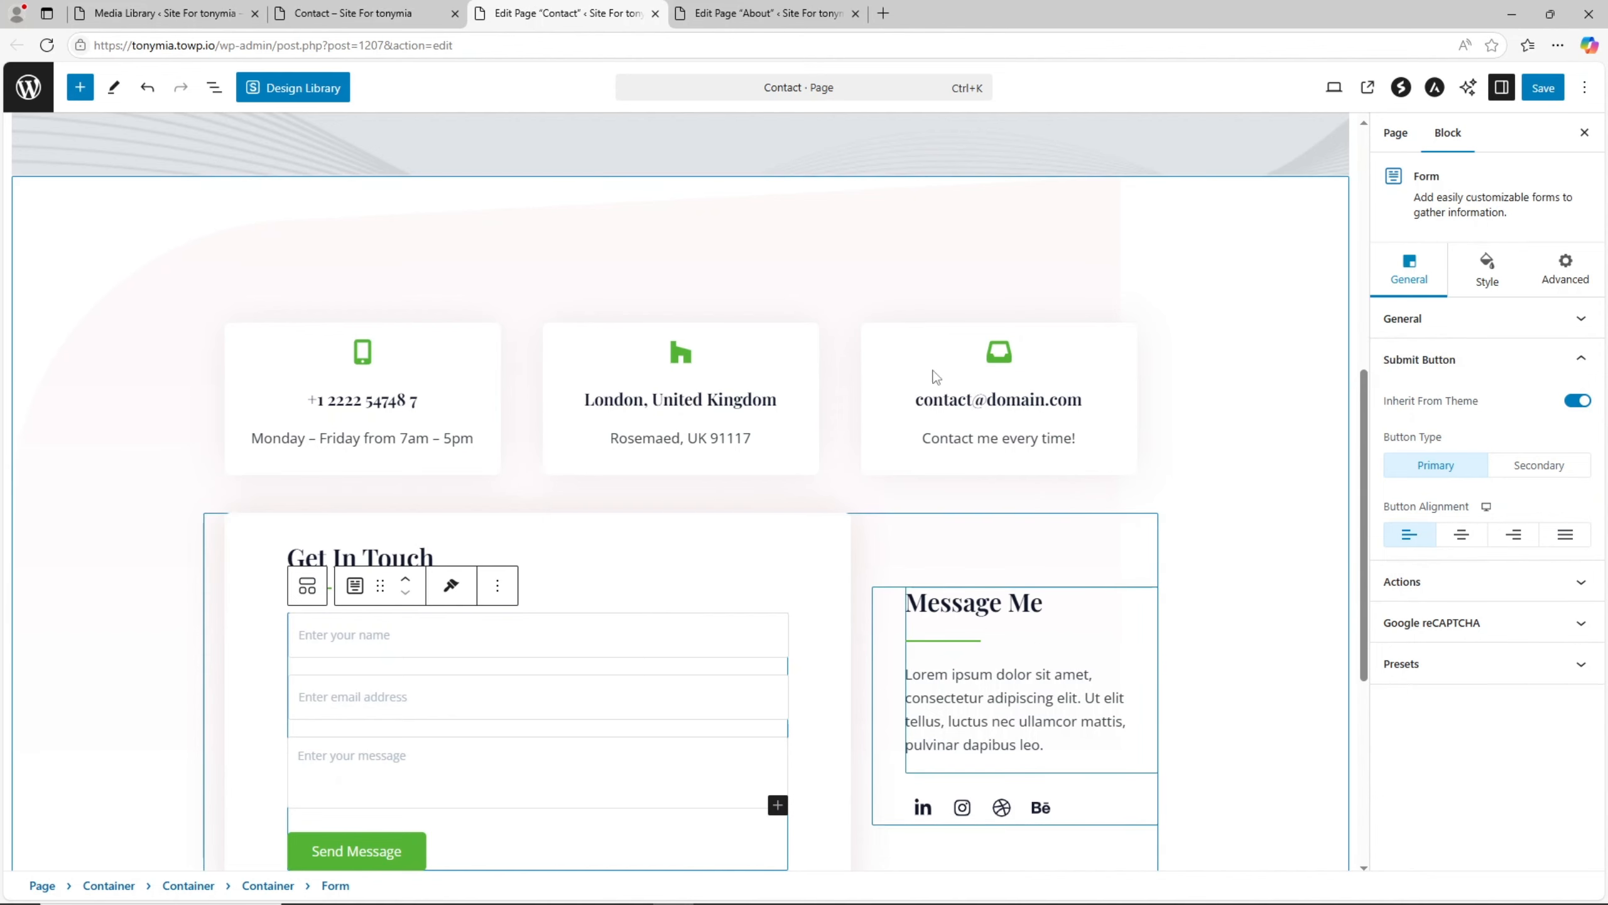
pyautogui.click(1547, 93)
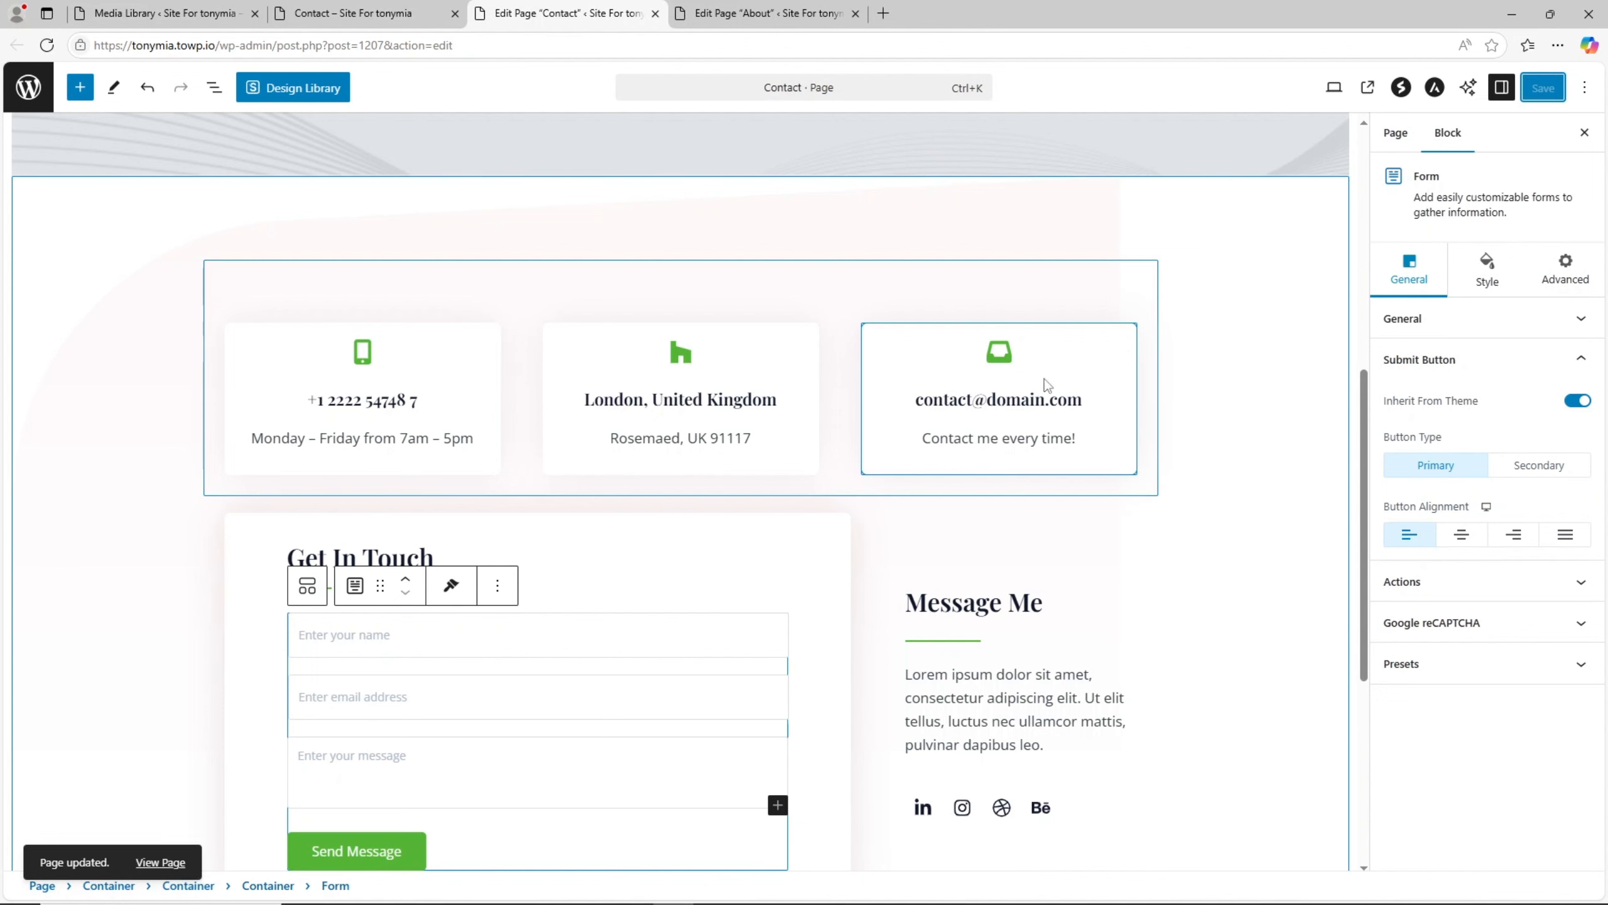
# - Reload the live Contact page and review its contact cards and Get In Touch form
pyautogui.click(395, 9)
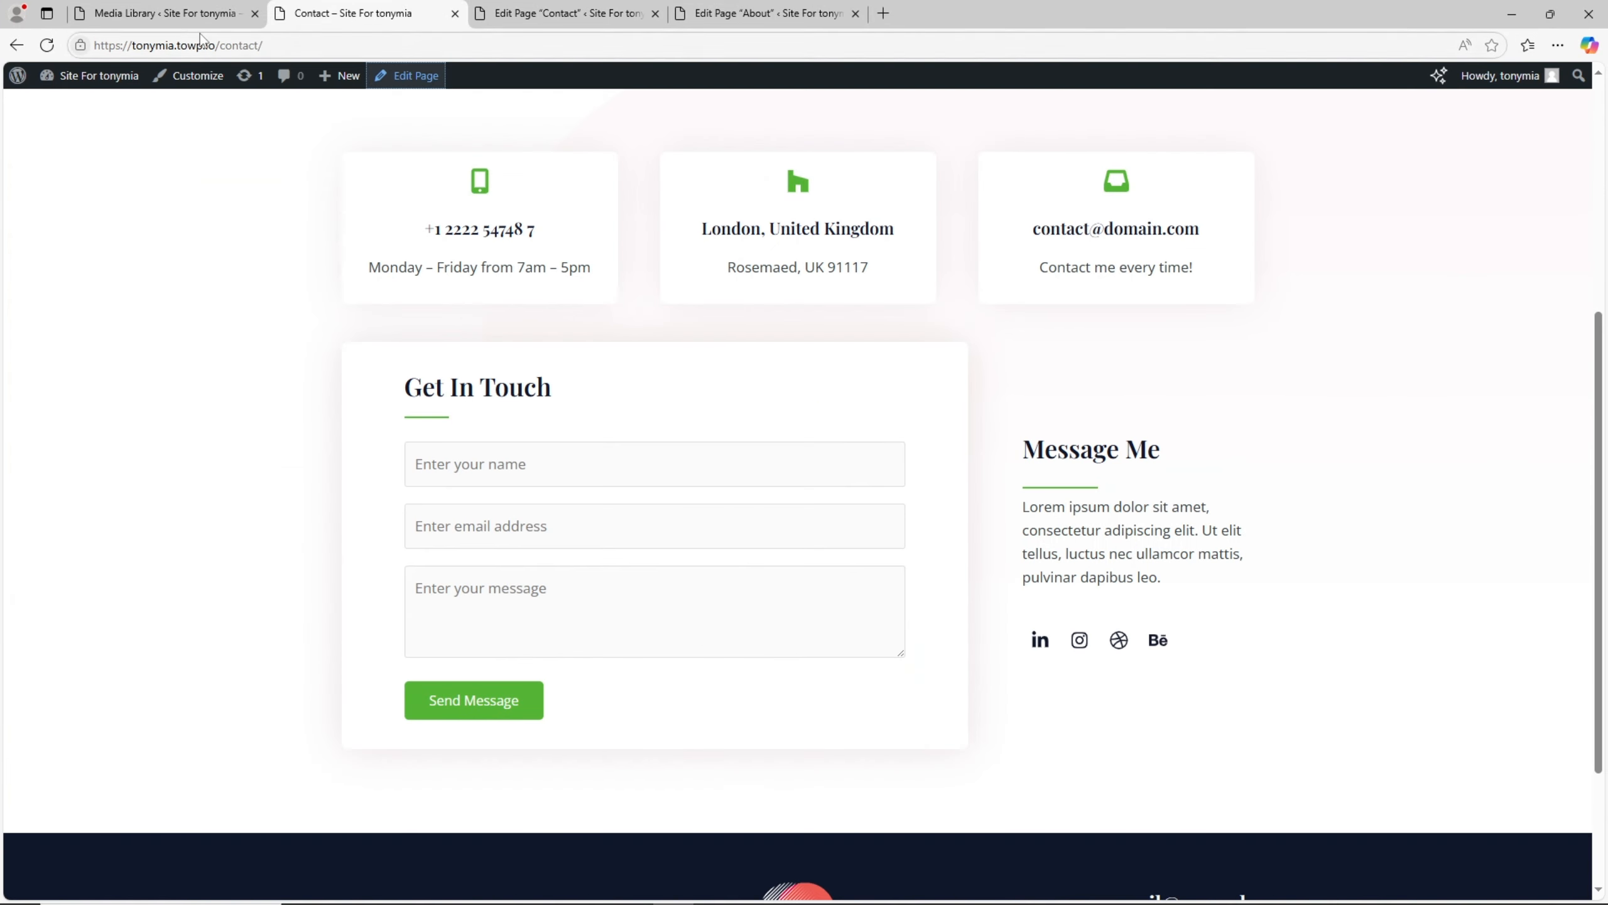
pyautogui.click(47, 46)
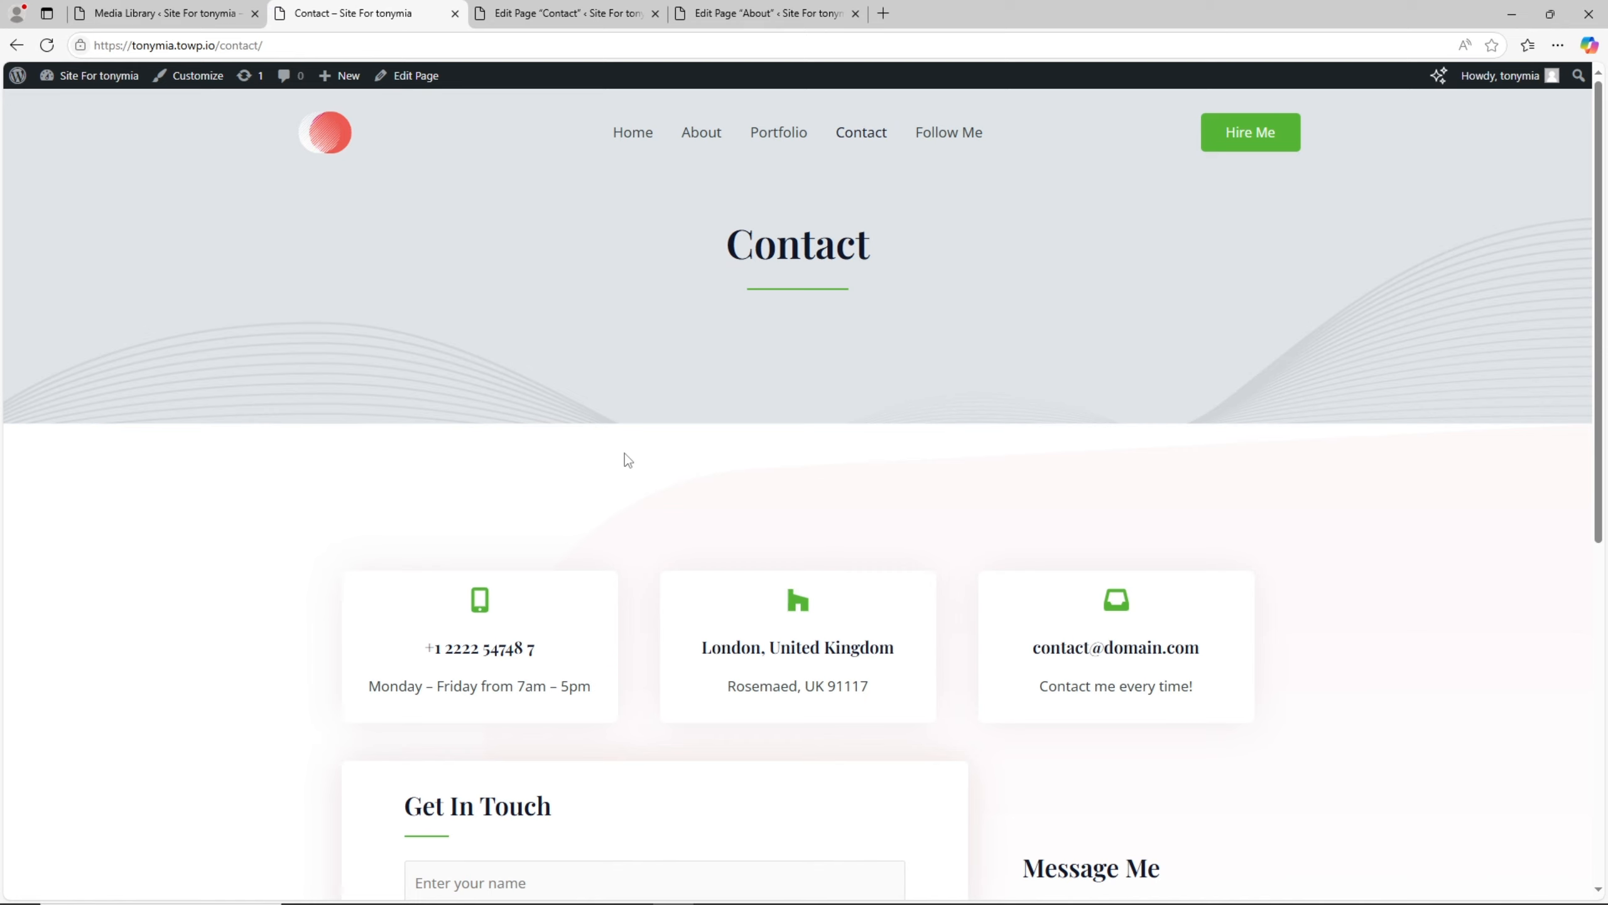
pyautogui.scroll(-4, 735, 581)
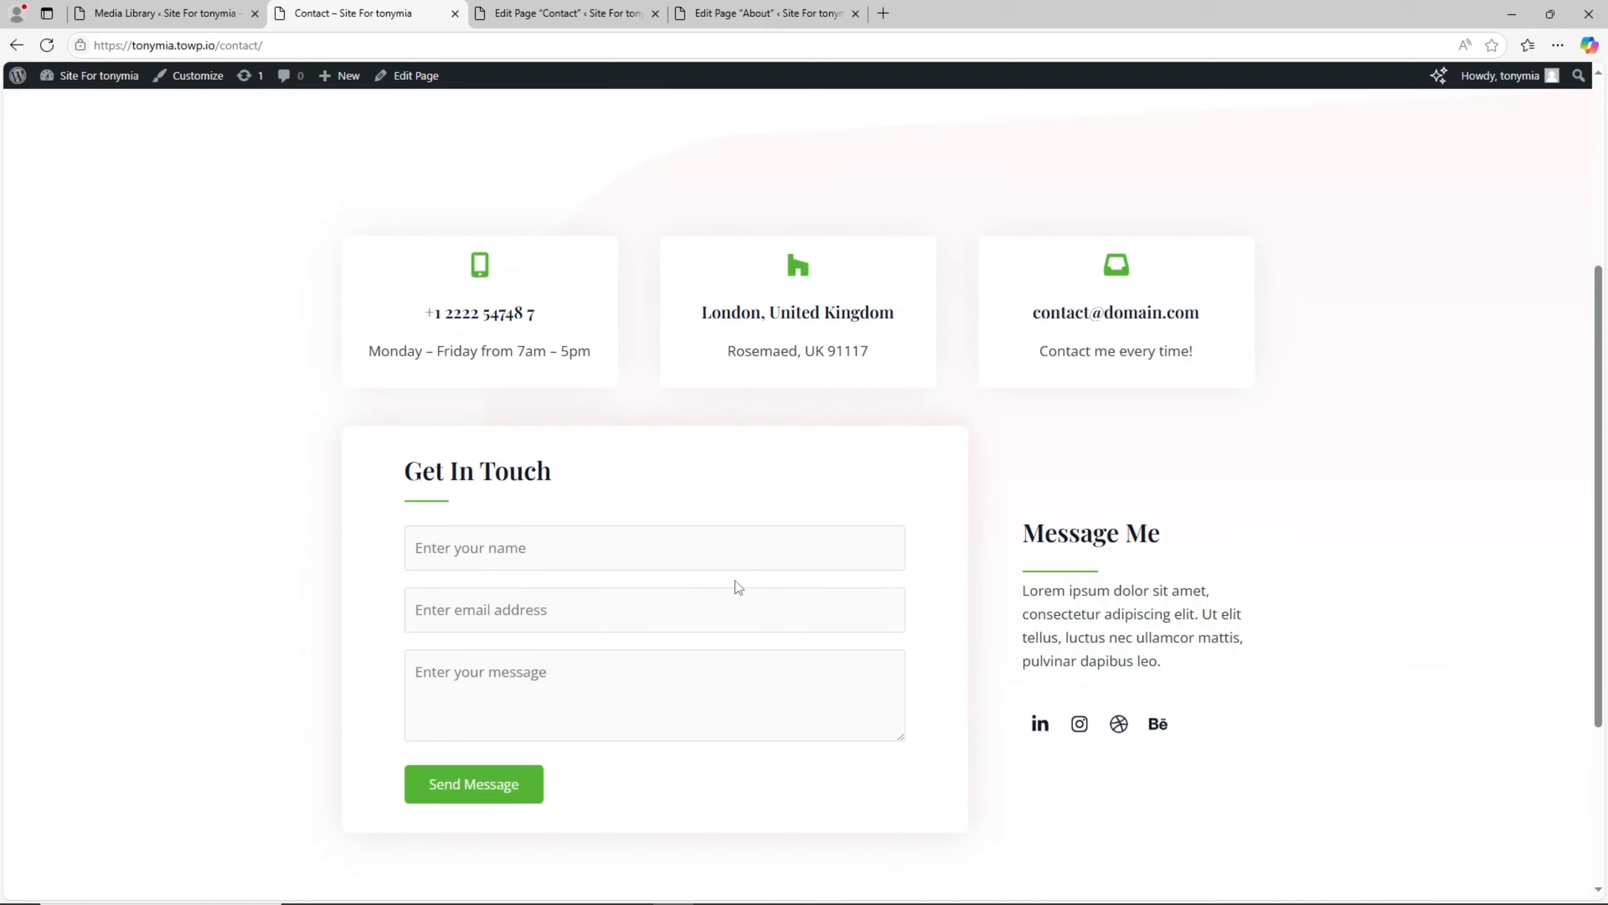
pyautogui.scroll(4, 738, 590)
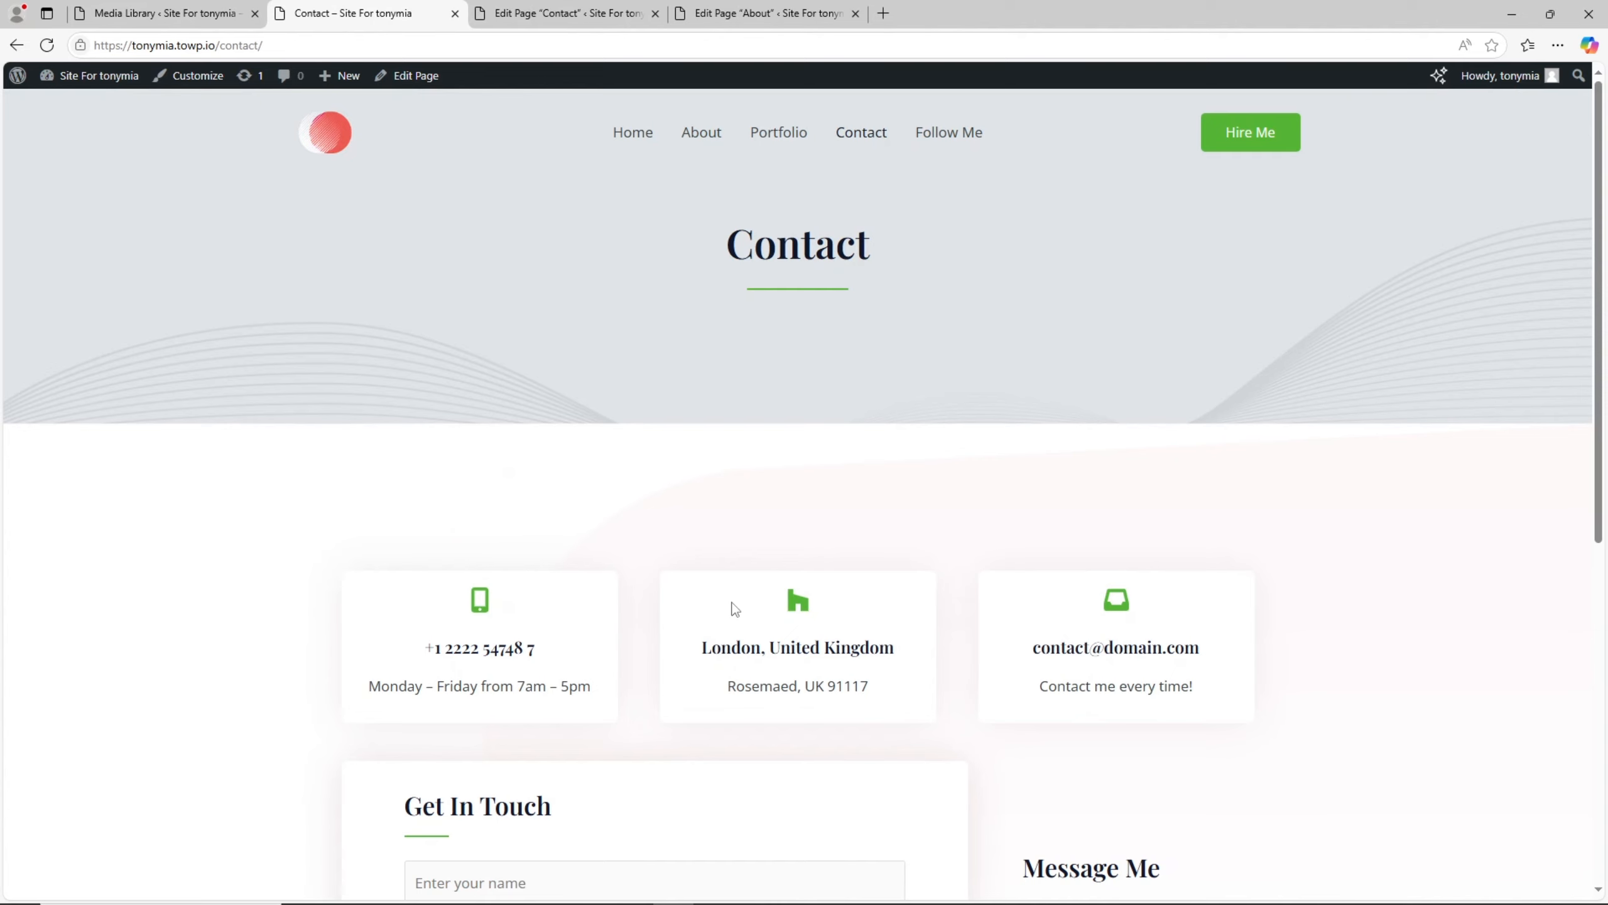
# - Open the live home page and review its hero and About Me sections
pyautogui.click(328, 133)
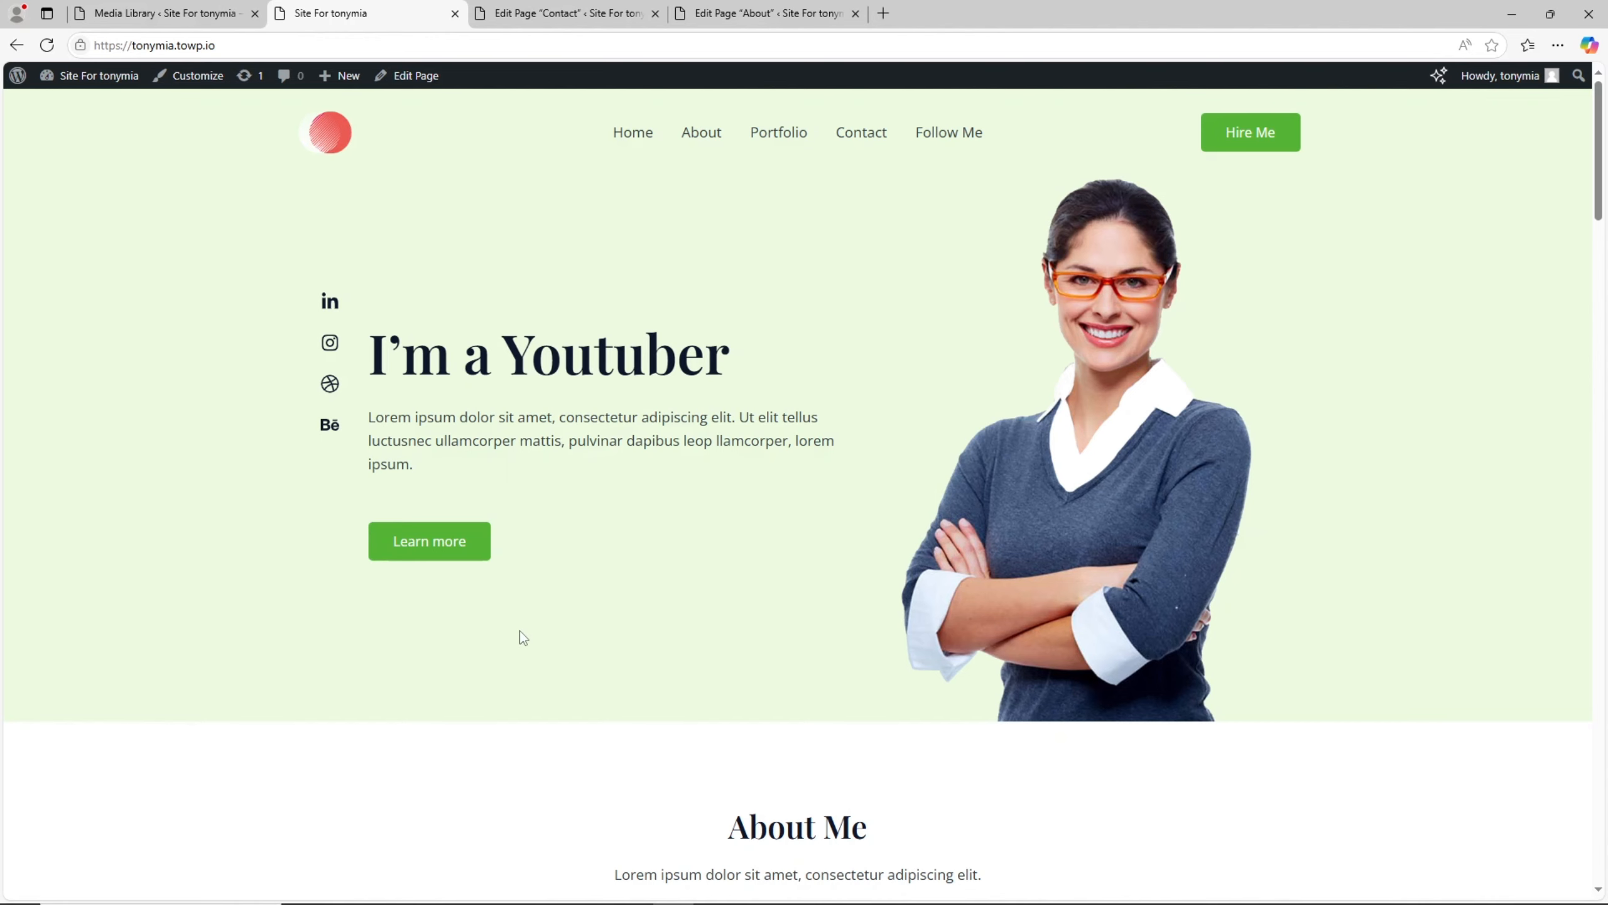
pyautogui.scroll(-15, 608, 643)
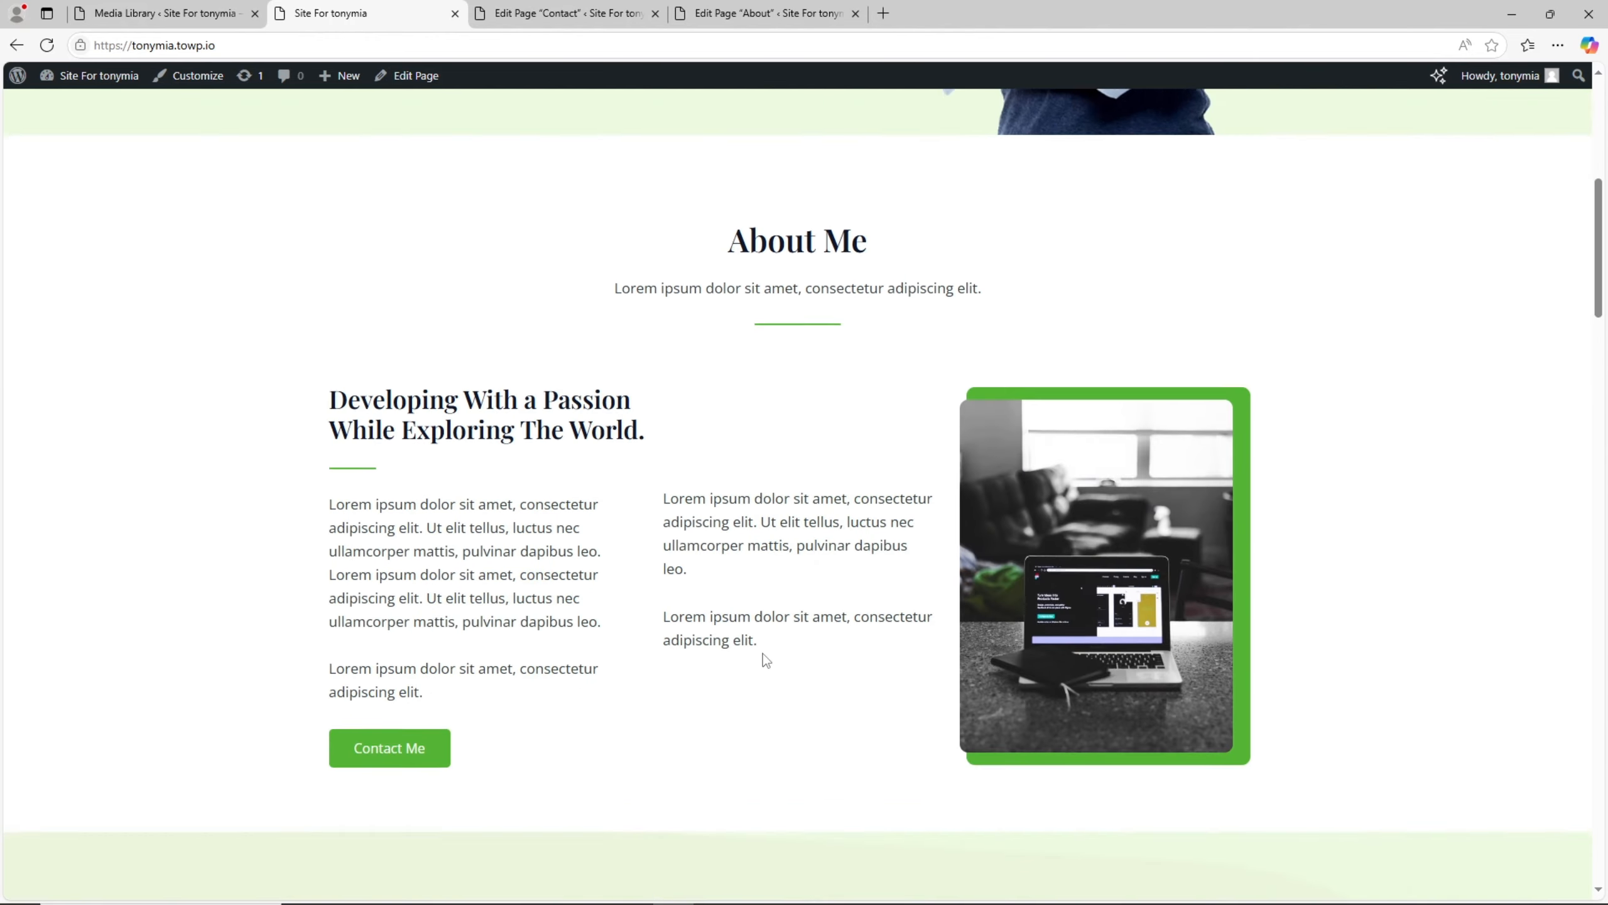